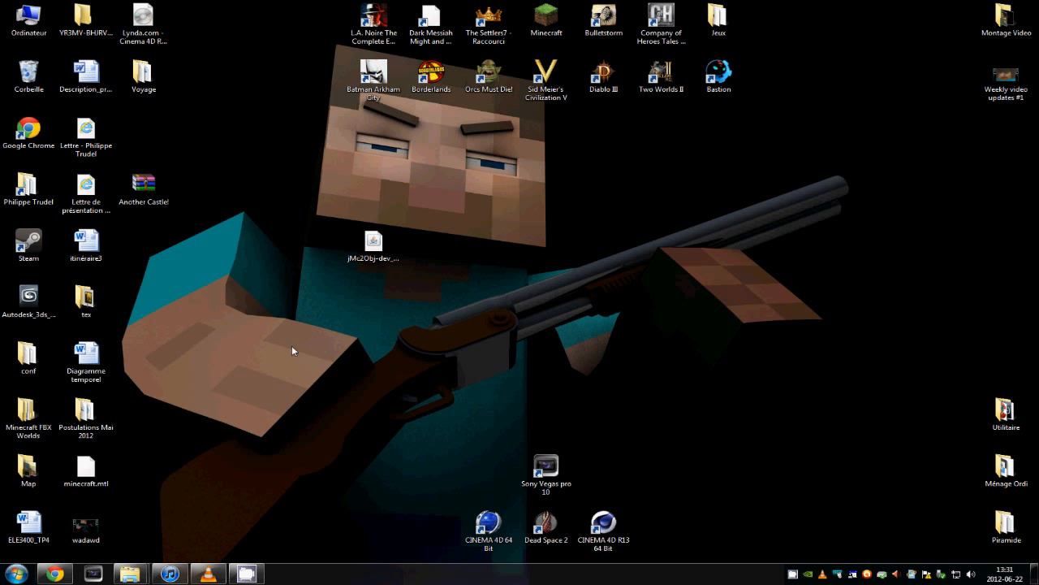
Launch jMc2Obj from the desktop and highlight the Castle Hill world path
left_click_drag(496, 180, 238, 344)
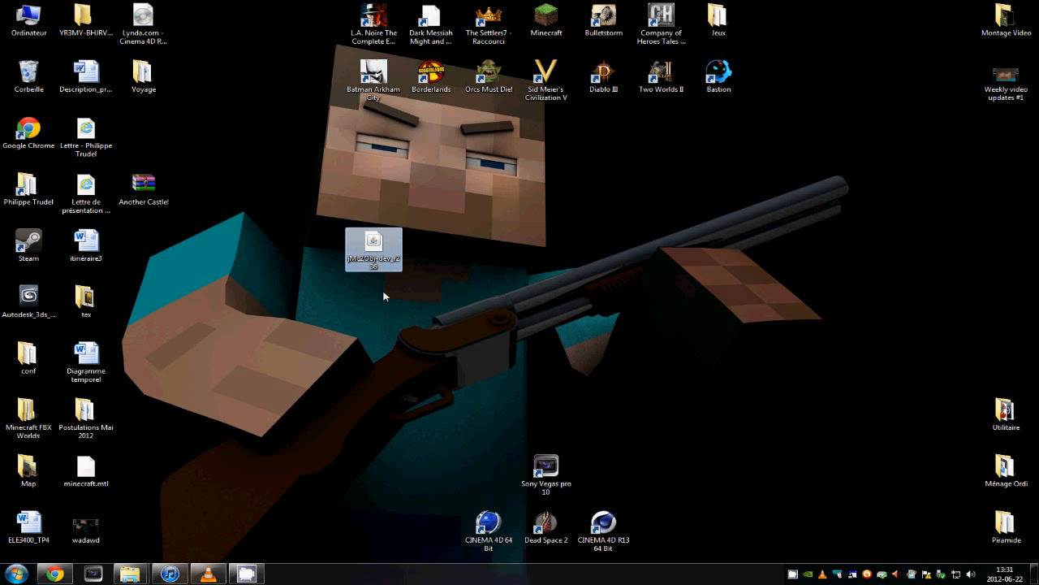
double_click(375, 248)
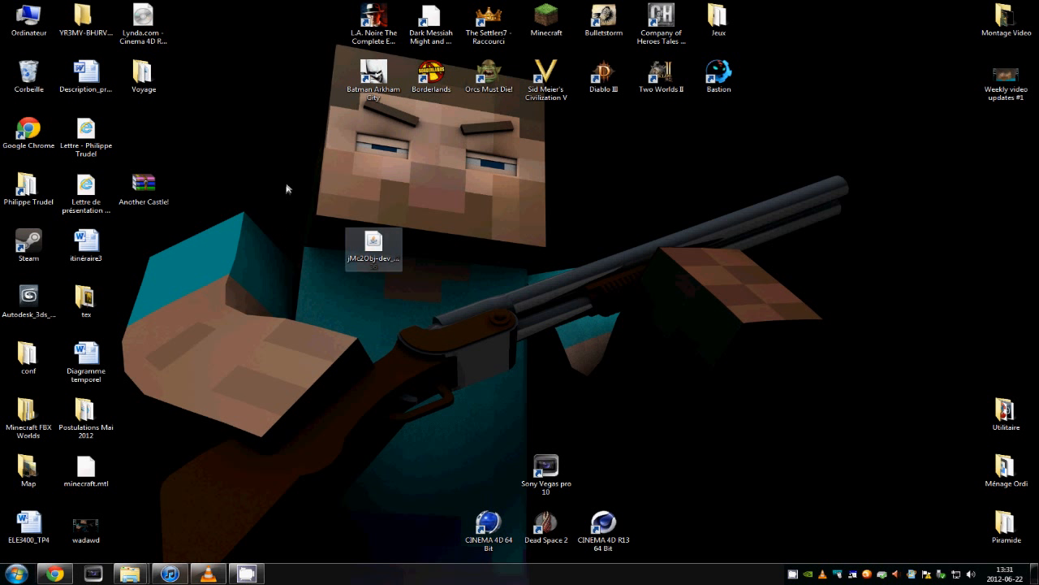
left_click(725, 119)
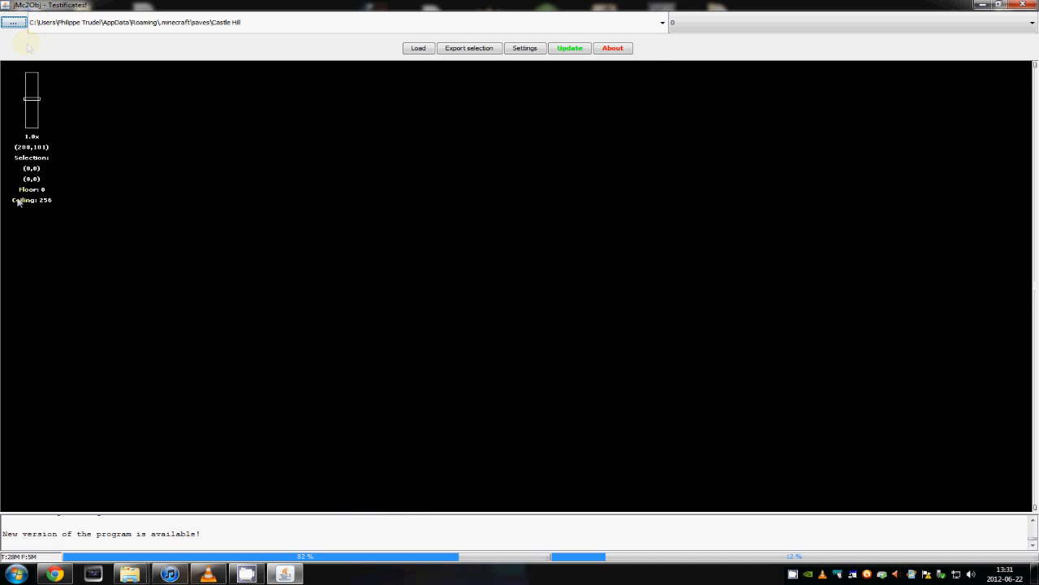
mouse_move(30, 23)
left_mouse_down()
mouse_move(275, 30)
mouse_move(289, 20)
mouse_move(1, 11)
left_mouse_up()
left_click_drag(283, 17, 28, 20)
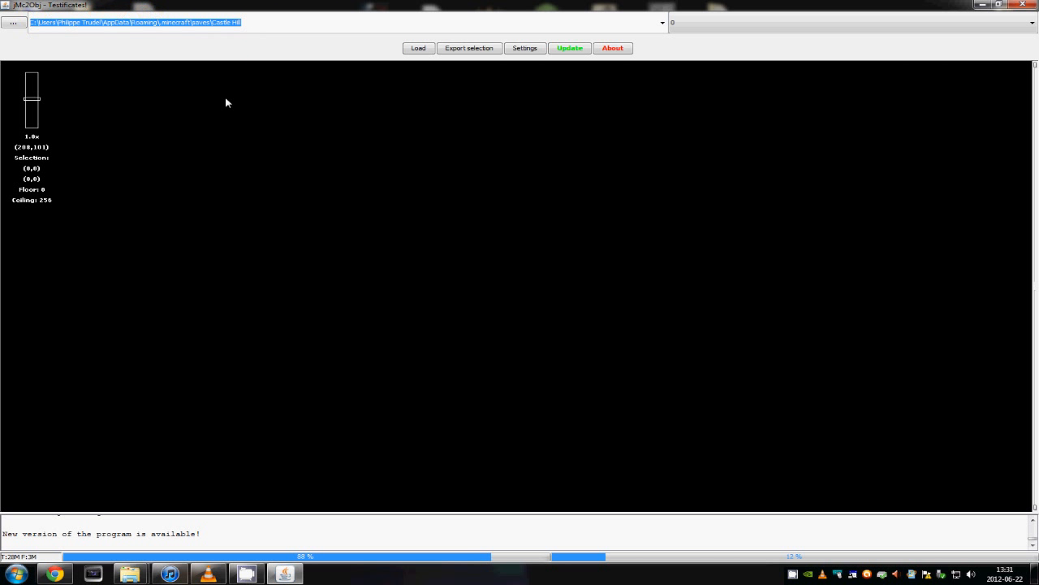
Open the Windows %appdata% folder and go into the saves folder inside .minecraft
left_click(18, 572)
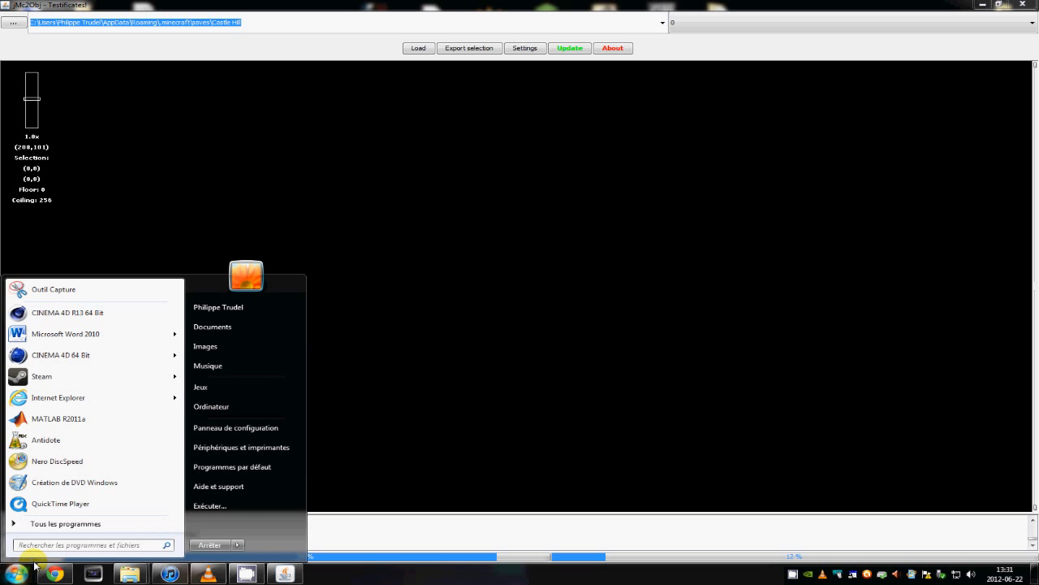
type("%")
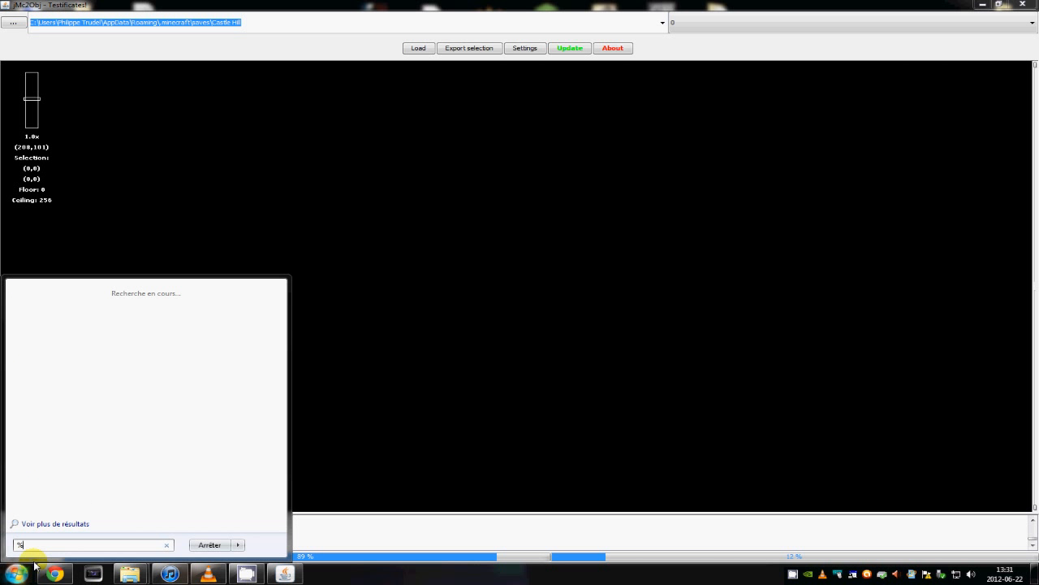
type("appda")
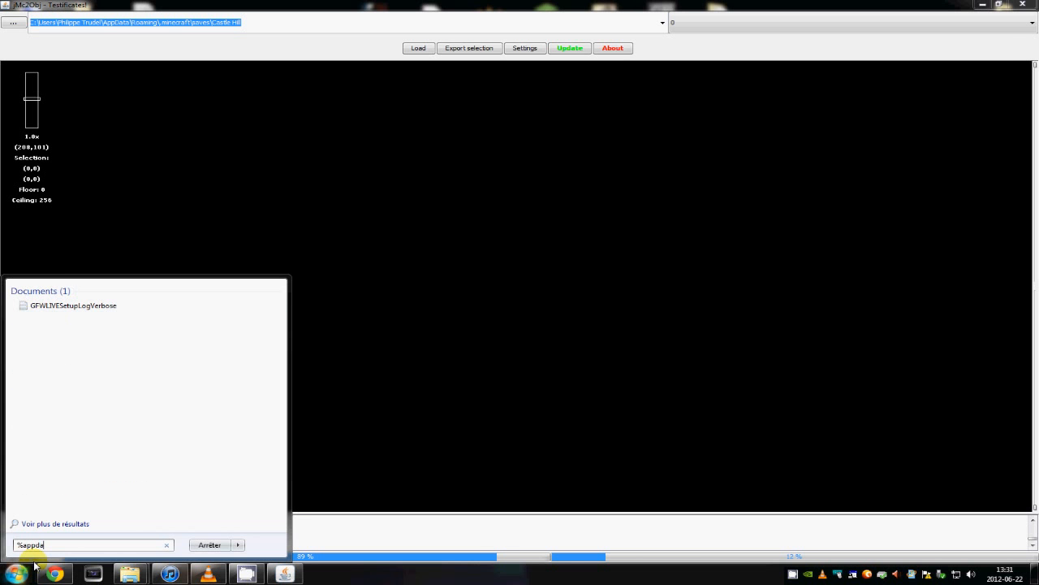
type("ta%")
key("Return")
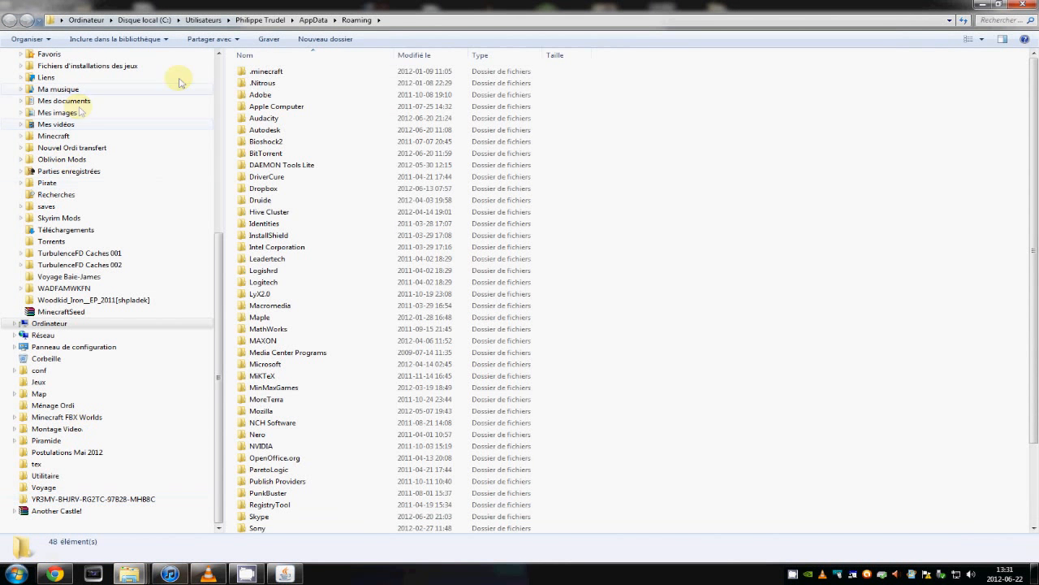
double_click(277, 72)
left_click(286, 120)
double_click(286, 120)
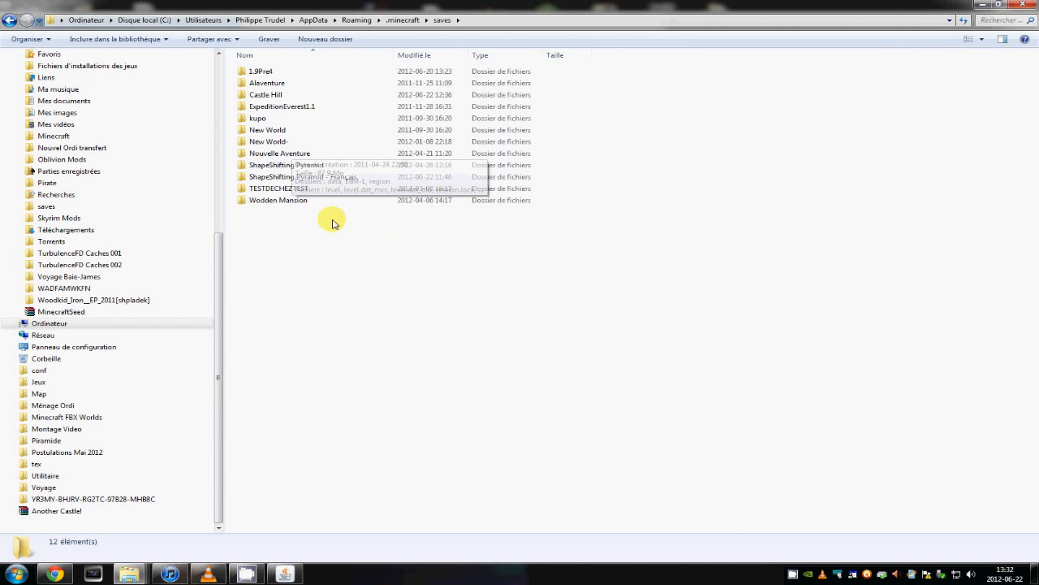
Select the Castle Hill world folder, show the full path of the saves folder, and return to jMc2Obj
left_click(307, 96)
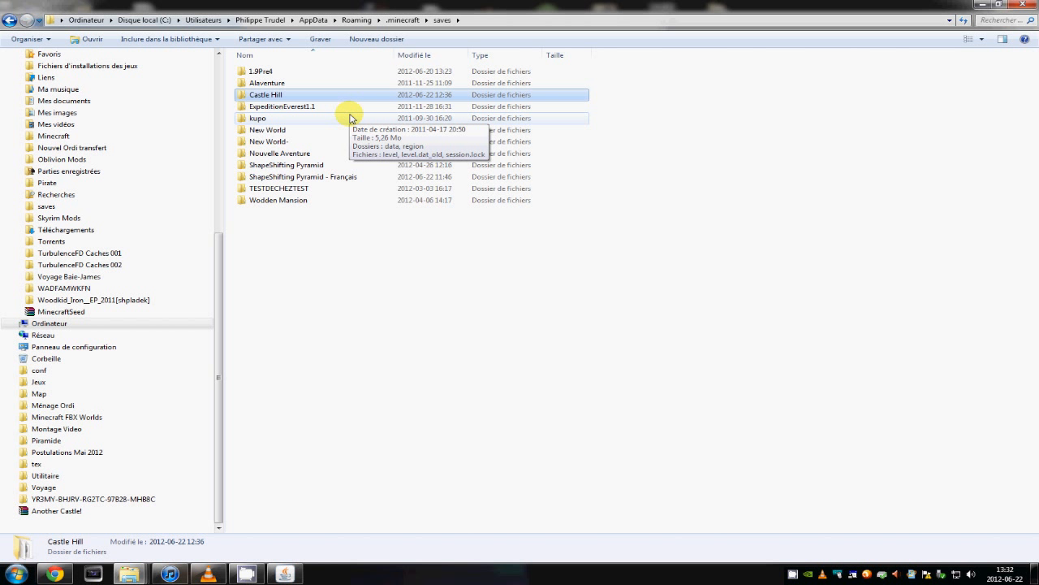
left_click(501, 22)
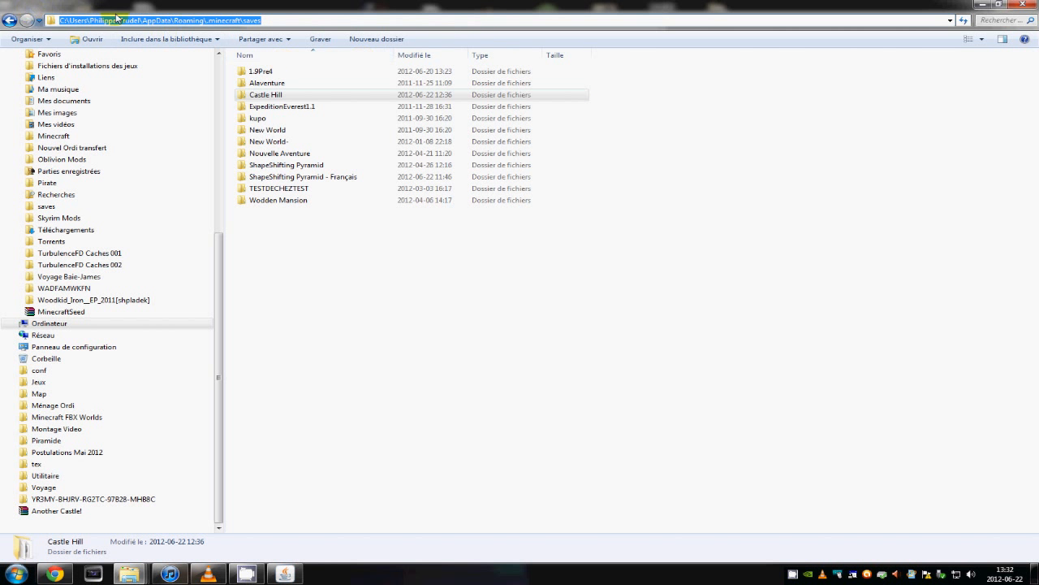
left_click(984, 4)
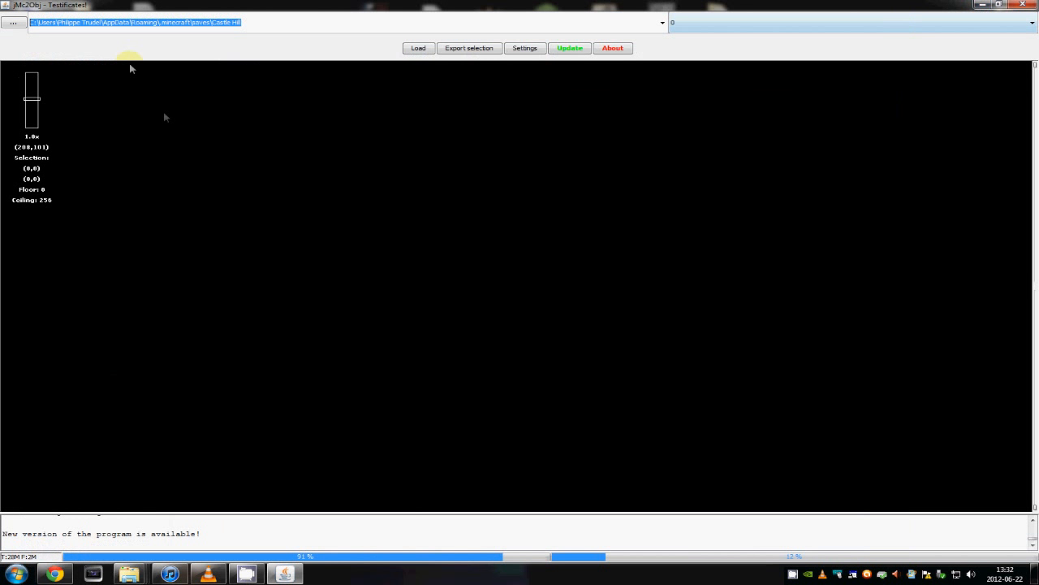
Load the Castle Hill world from its path in the .minecraft saves folder
left_click(274, 23)
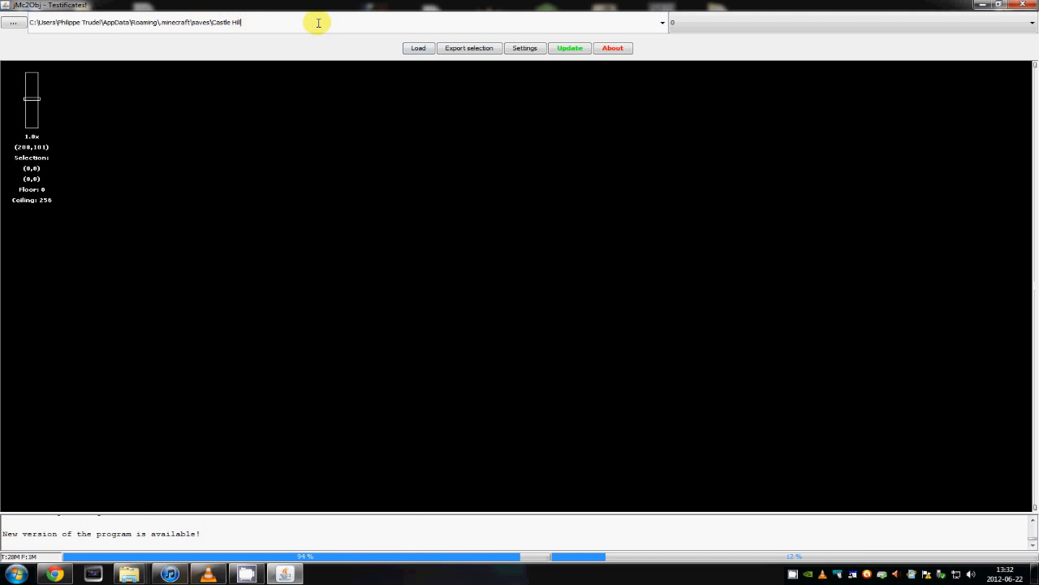
left_click(419, 49)
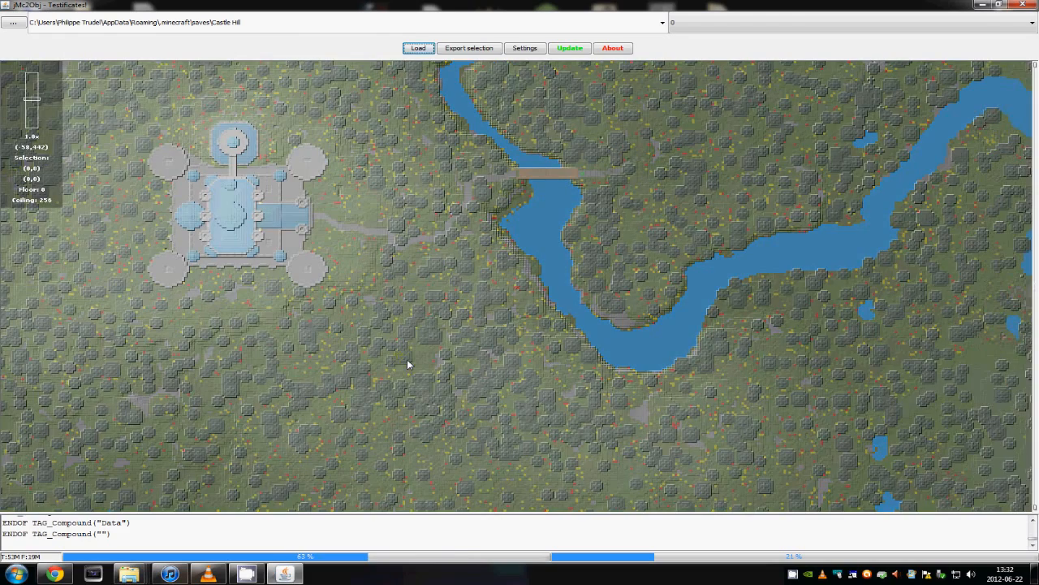
Select a rectangular map area around the castle from about (-560, 89) to (334, 723)
scroll(379, 250, "down", 3)
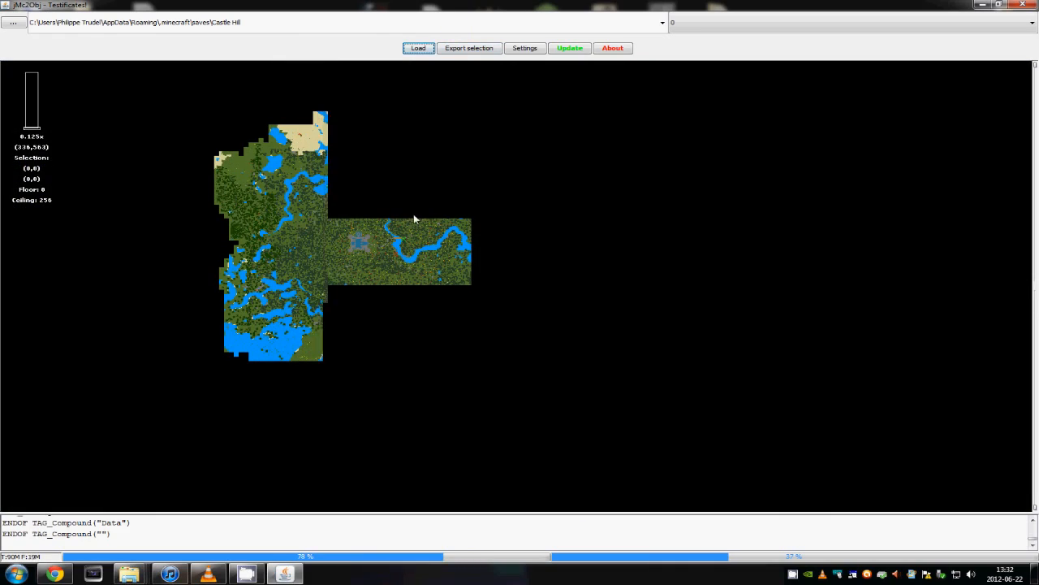
scroll(424, 230, "up", 3)
scroll(428, 239, "down", 3)
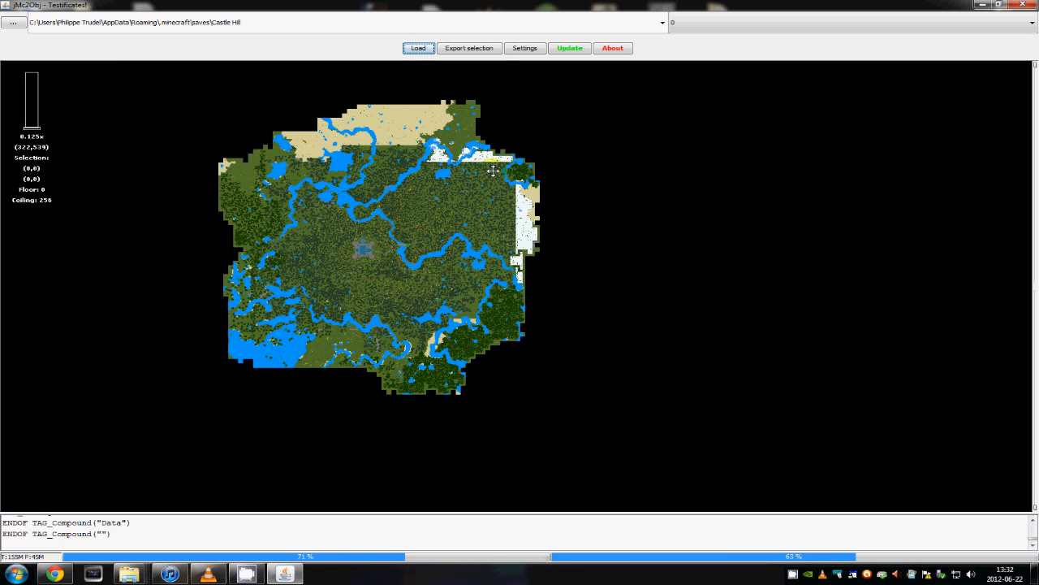
mouse_move(496, 172)
left_mouse_down()
mouse_move(484, 205)
mouse_move(580, 186)
mouse_move(431, 181)
mouse_move(534, 260)
mouse_move(482, 175)
mouse_move(472, 219)
mouse_move(483, 208)
mouse_move(509, 213)
left_mouse_up()
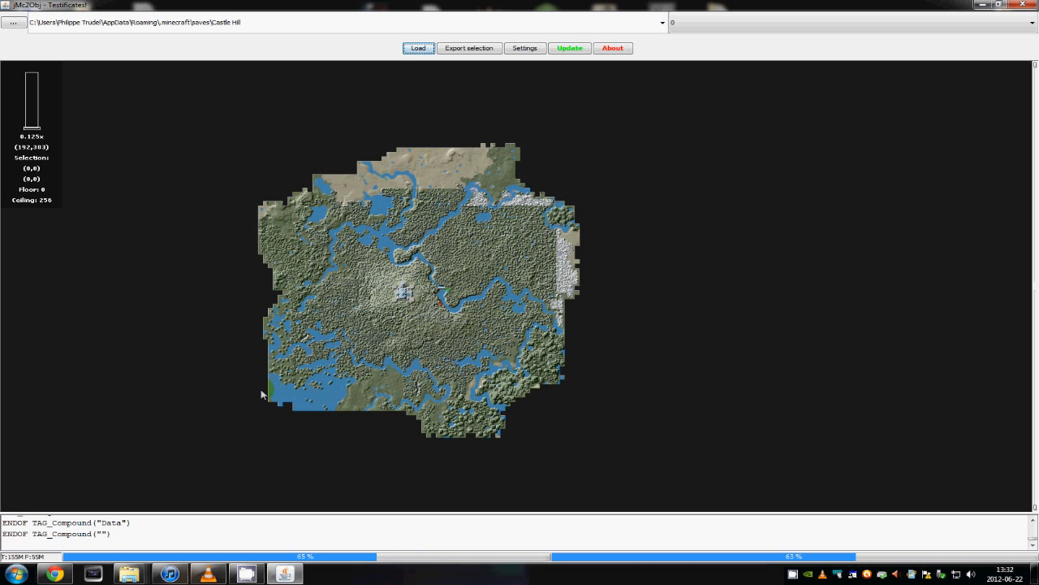
left_click_drag(551, 203, 284, 379)
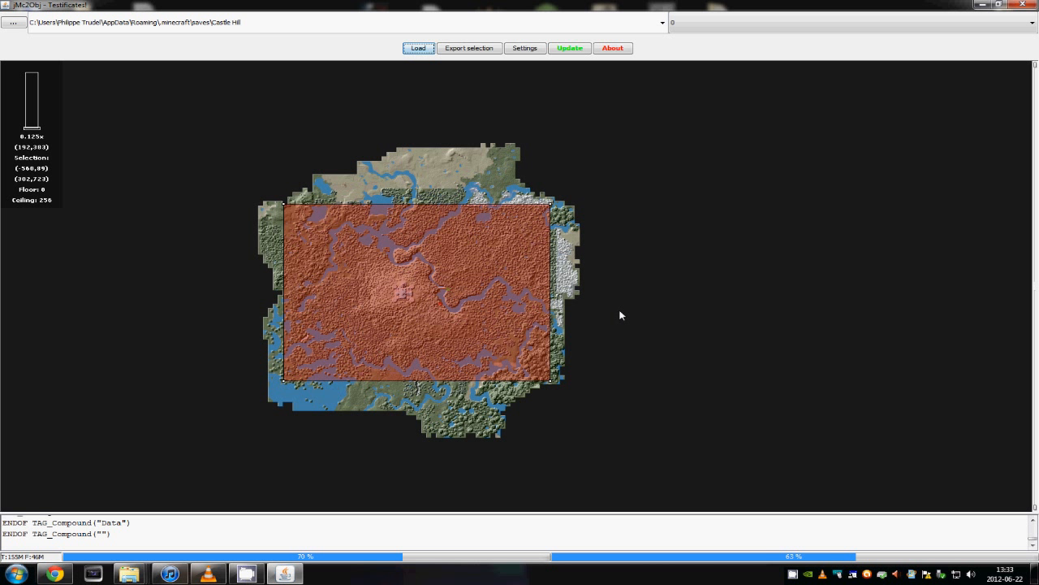
left_click_drag(550, 378, 560, 379)
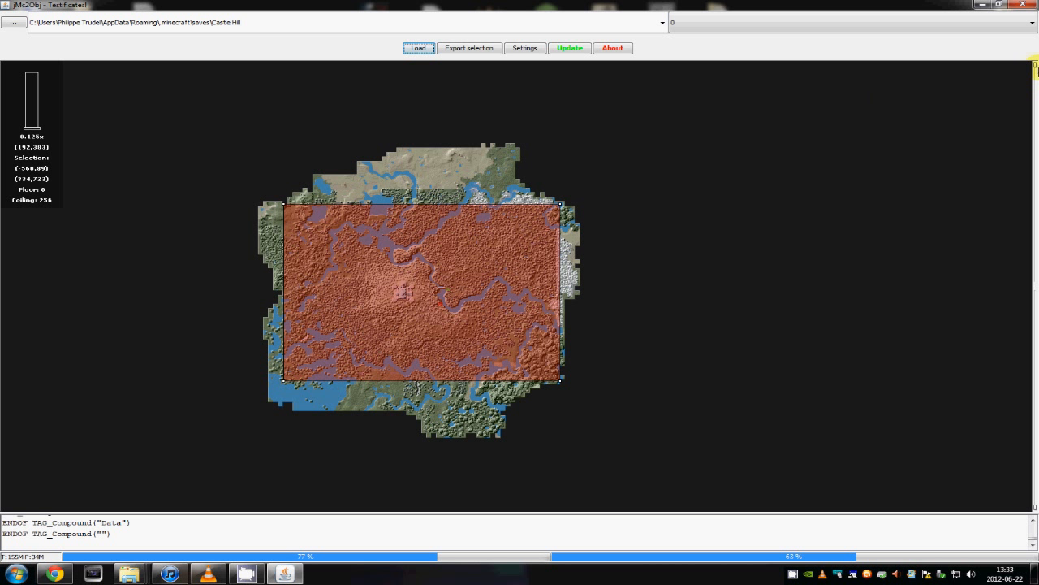
Try lowering the export ceiling to 186 and set it back to 256
left_click_drag(1036, 67, 1036, 125)
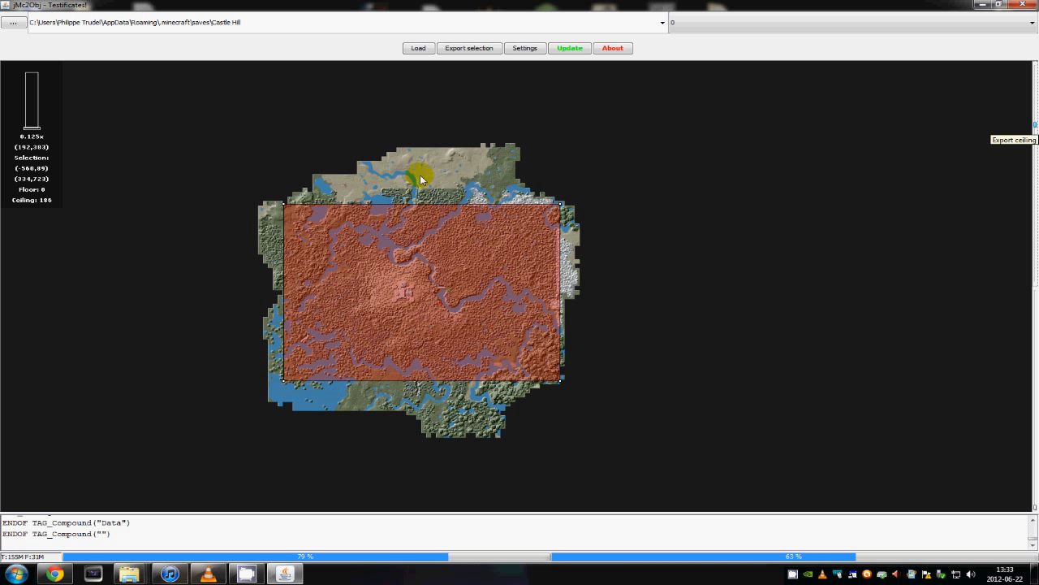
left_click_drag(1036, 132, 1035, 65)
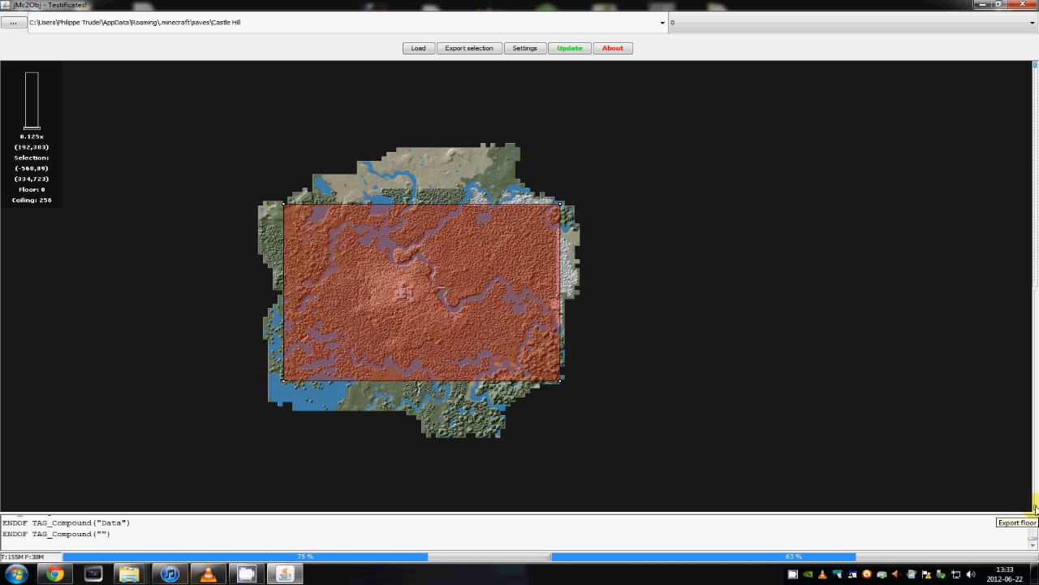
Raise the export floor to 62 to cut off the underground layers
left_click_drag(1035, 507, 1035, 480)
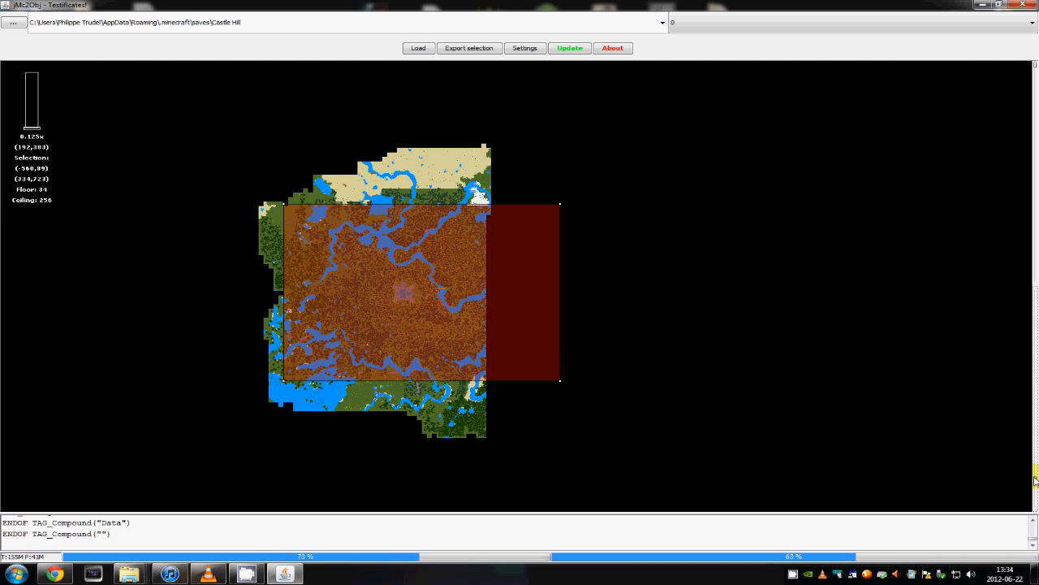
left_click_drag(1035, 479, 1036, 467)
left_click_drag(1036, 469, 1036, 457)
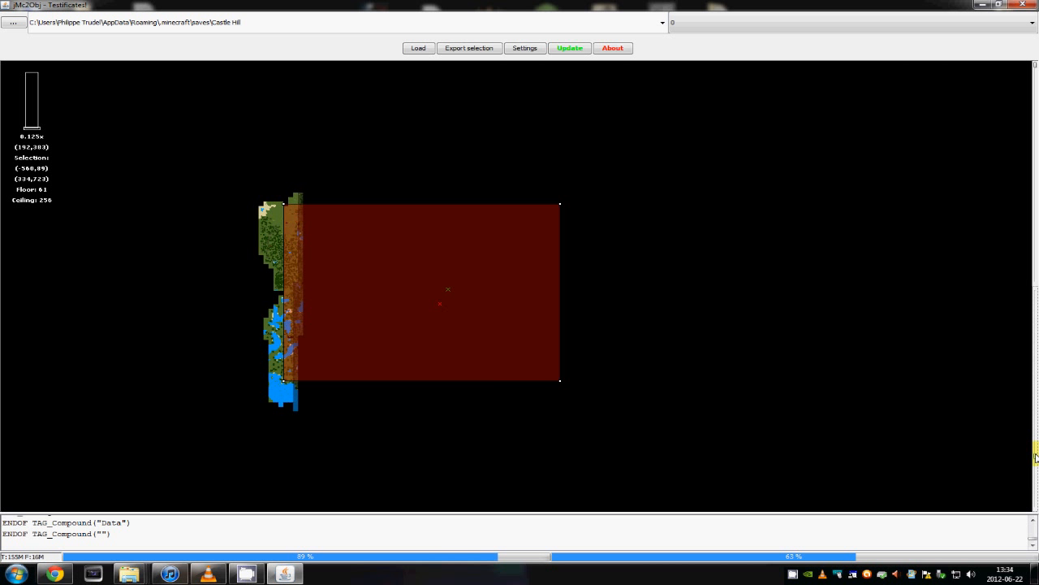
left_click_drag(1036, 457, 1037, 456)
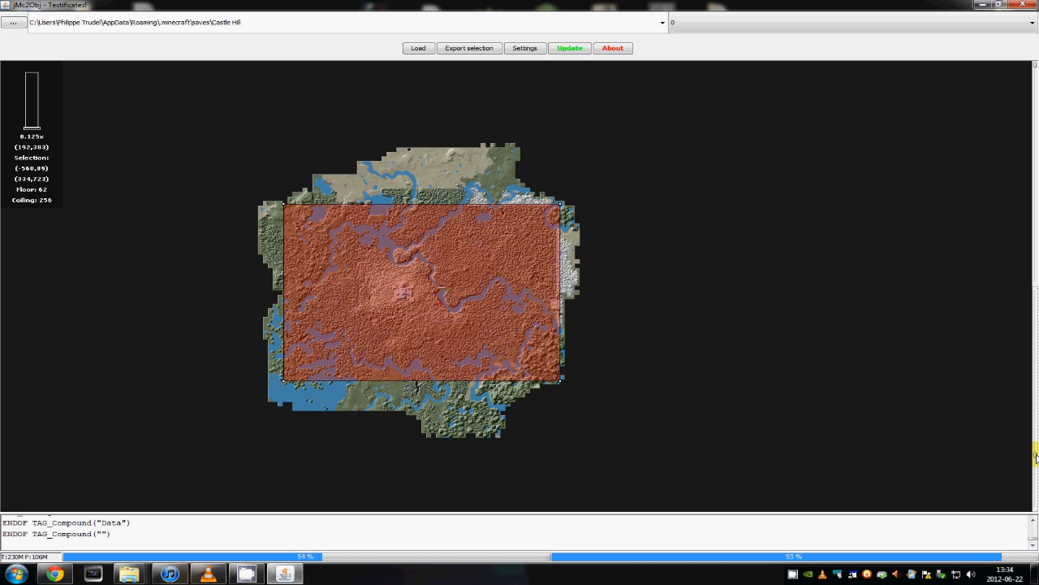
Try raising the export floor to 89 and set it back to 62
left_click_drag(1036, 457, 1035, 430)
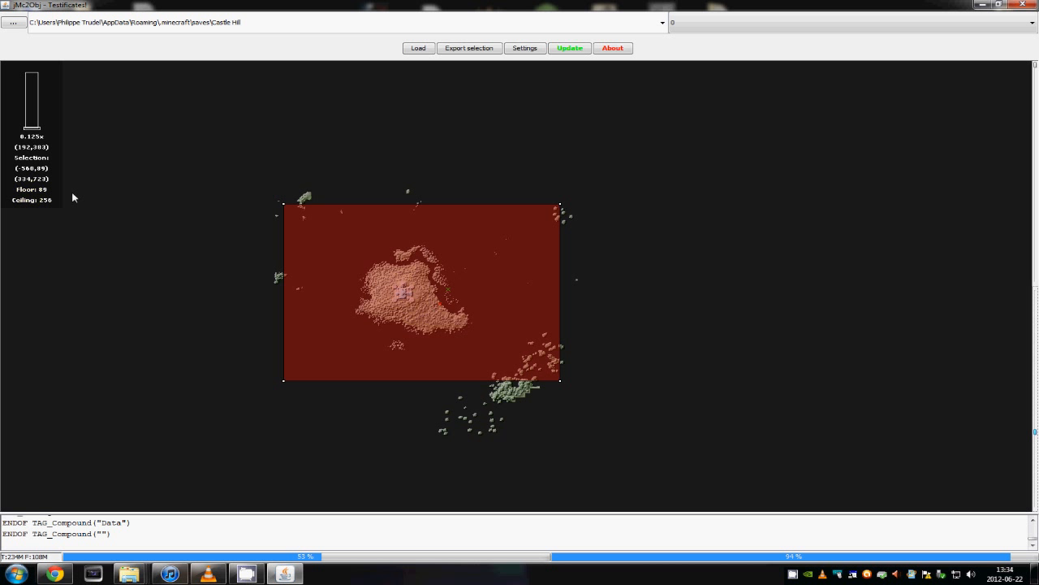
left_click_drag(1036, 432, 1036, 460)
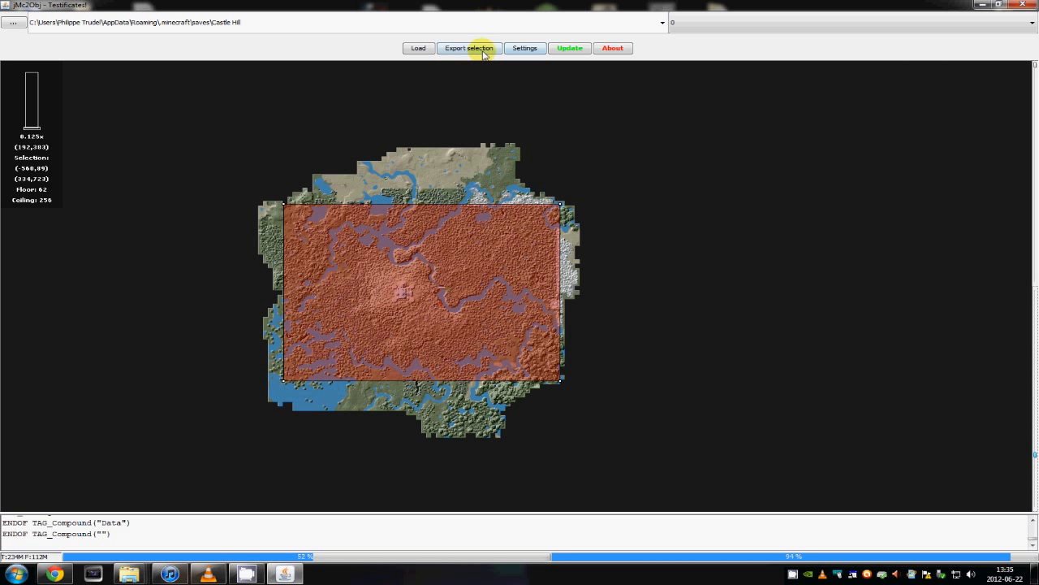
Open the export settings for the selected area and examine the additional export options
left_click(478, 48)
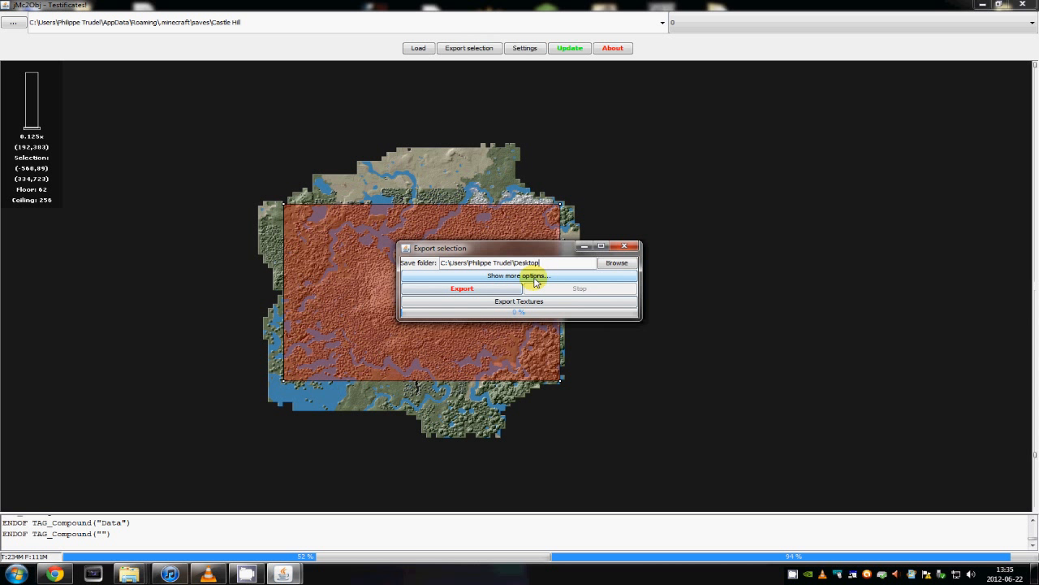
left_click(535, 277)
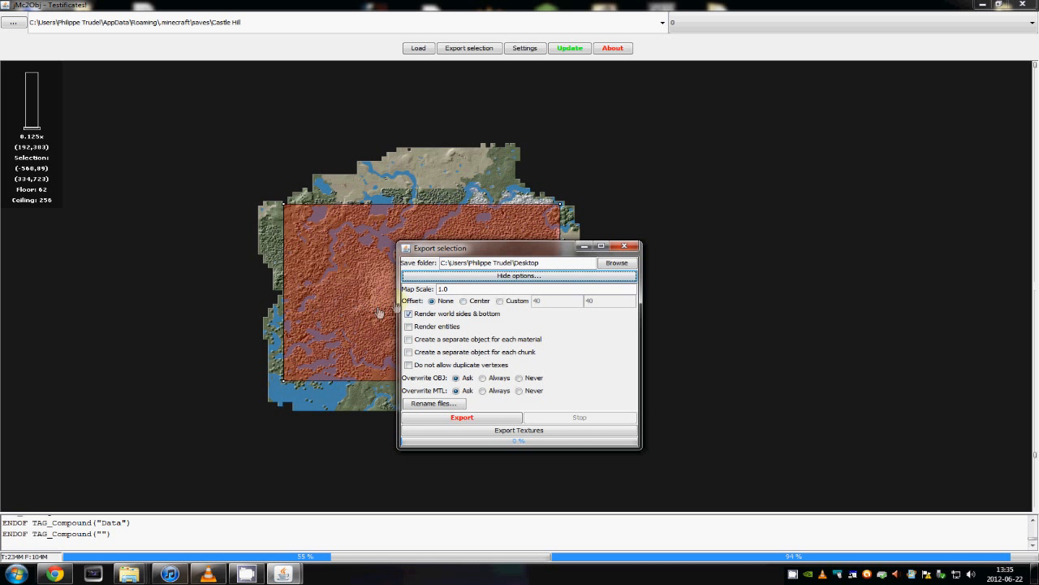
left_click(519, 275)
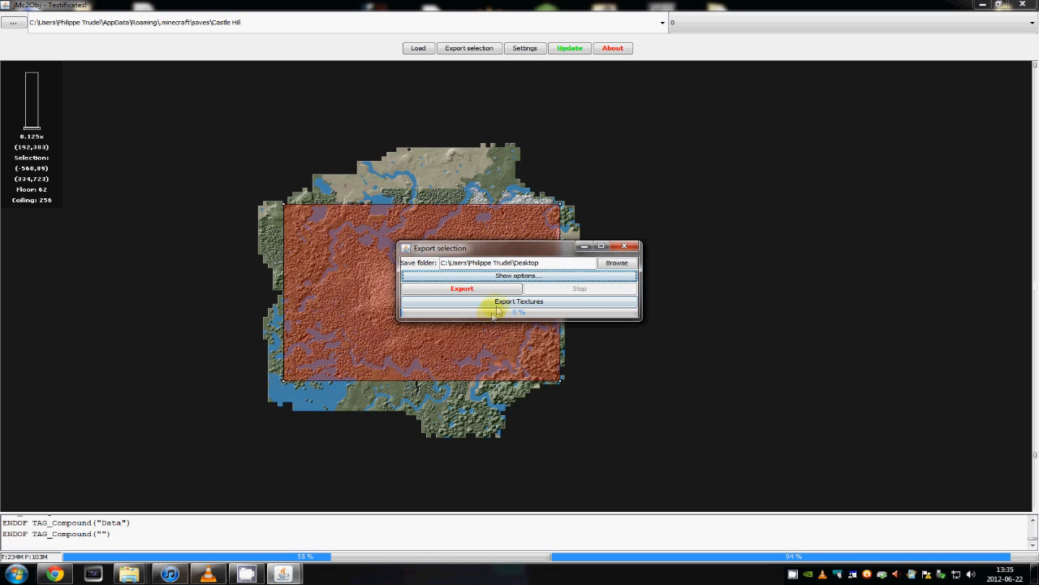
Export the Minecraft textures at 1x with separate alpha files, and export the selected area to the Desktop, overwriting the existing MTL file
left_click(496, 305)
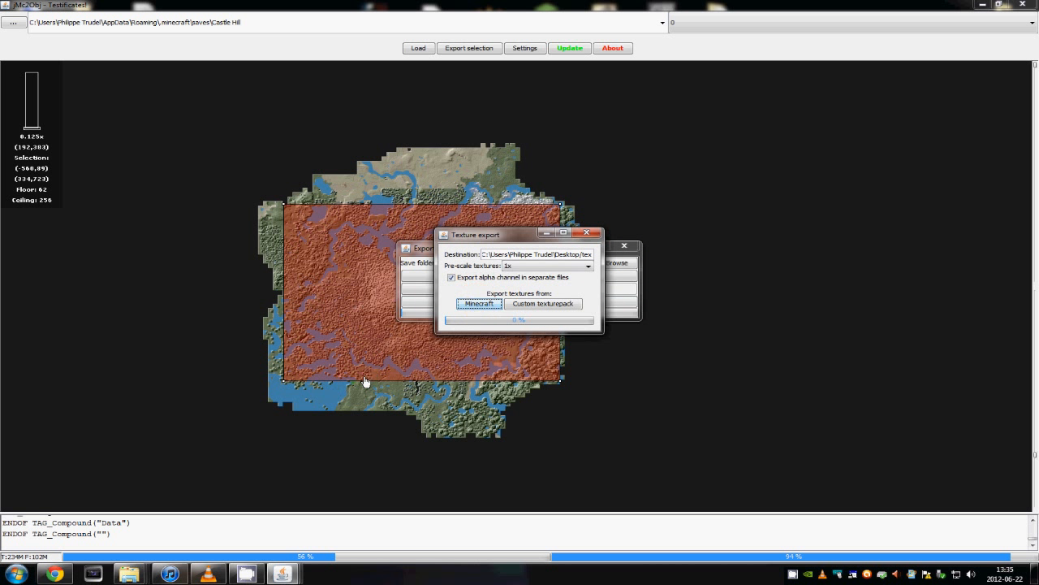
left_click(471, 303)
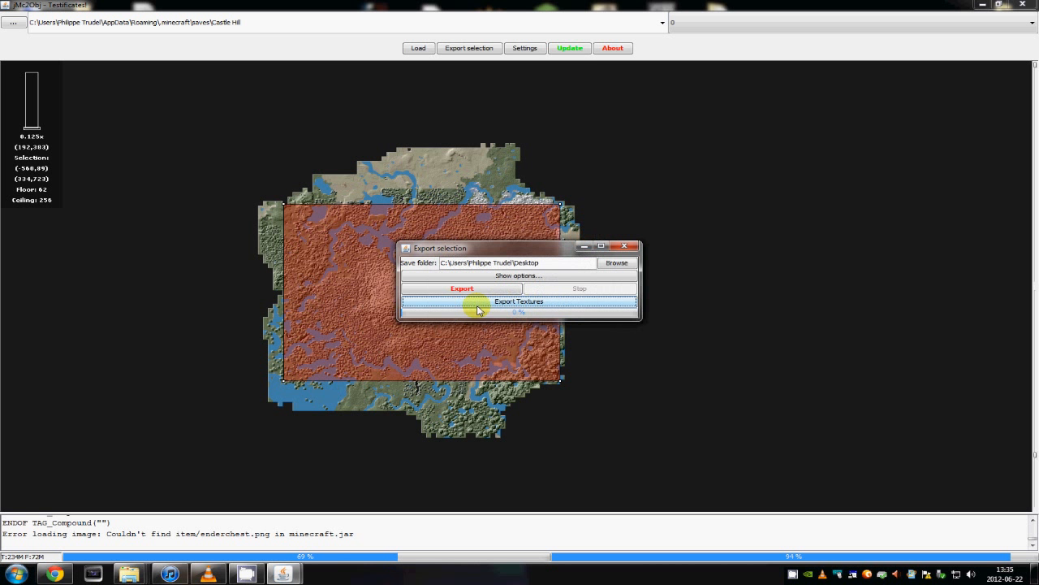
left_click(509, 289)
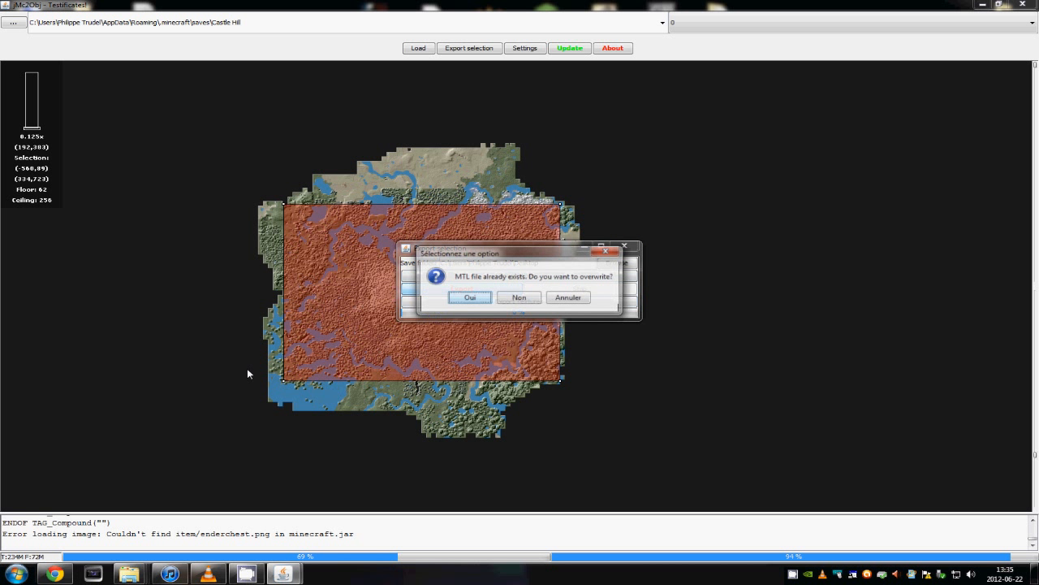
left_click(469, 298)
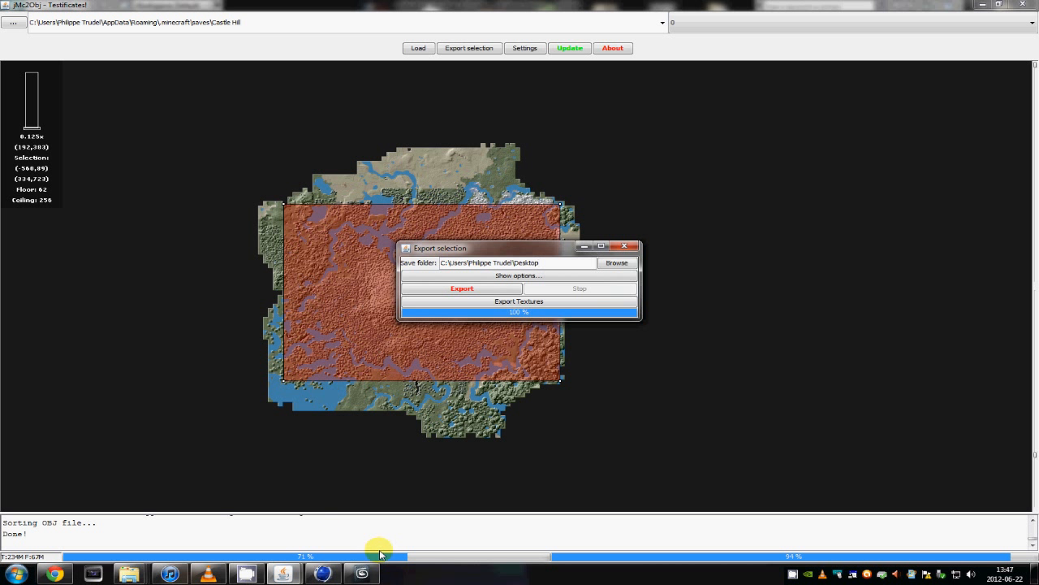
Switch to CINEMA 4D and from there to Autodesk 3ds Max 2013
left_click(337, 566)
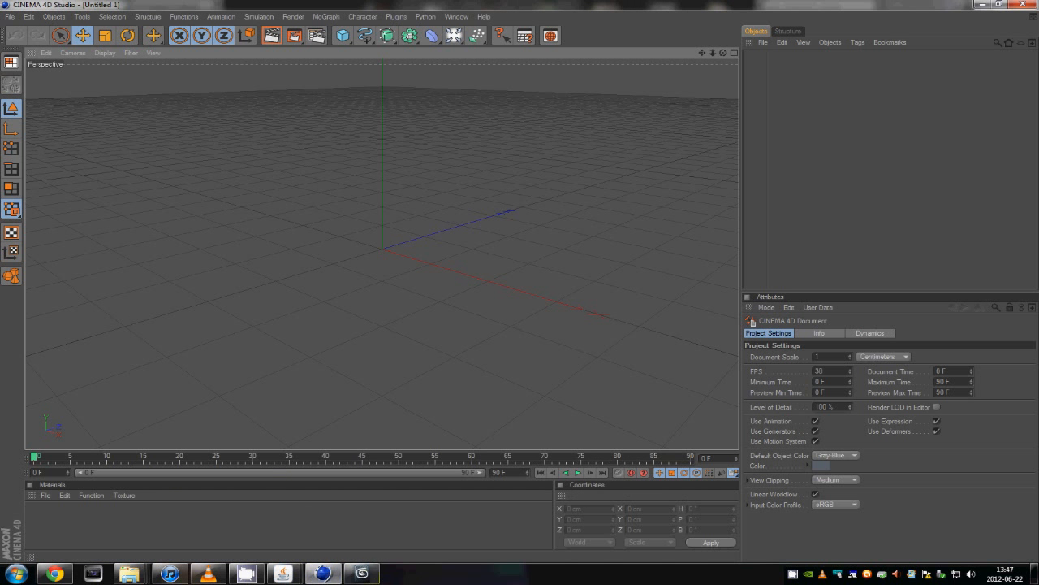
left_click(363, 573)
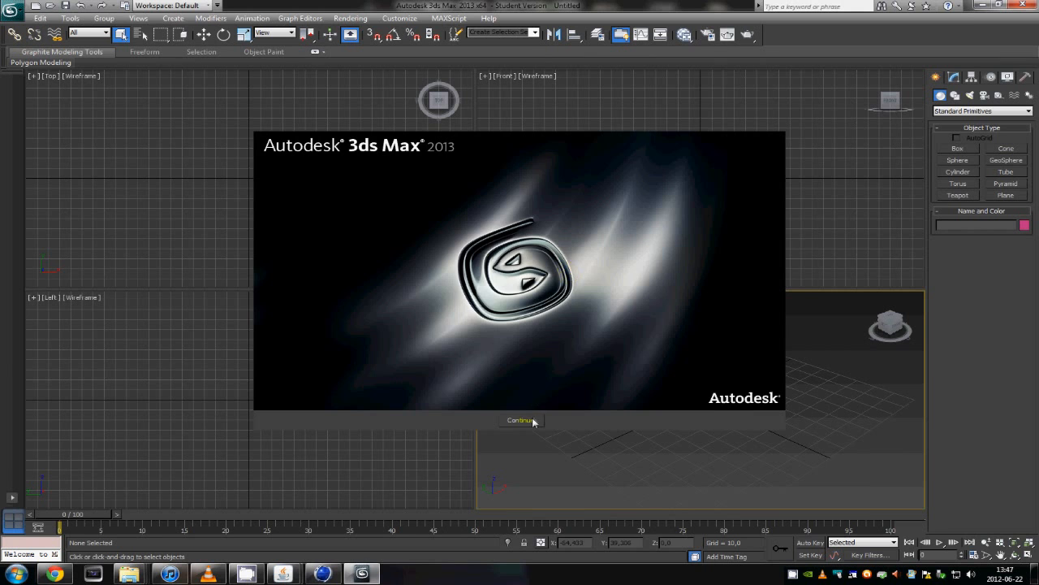
Dismiss the 3ds Max 2013 splash screen and switch back to CINEMA 4D
left_click(527, 419)
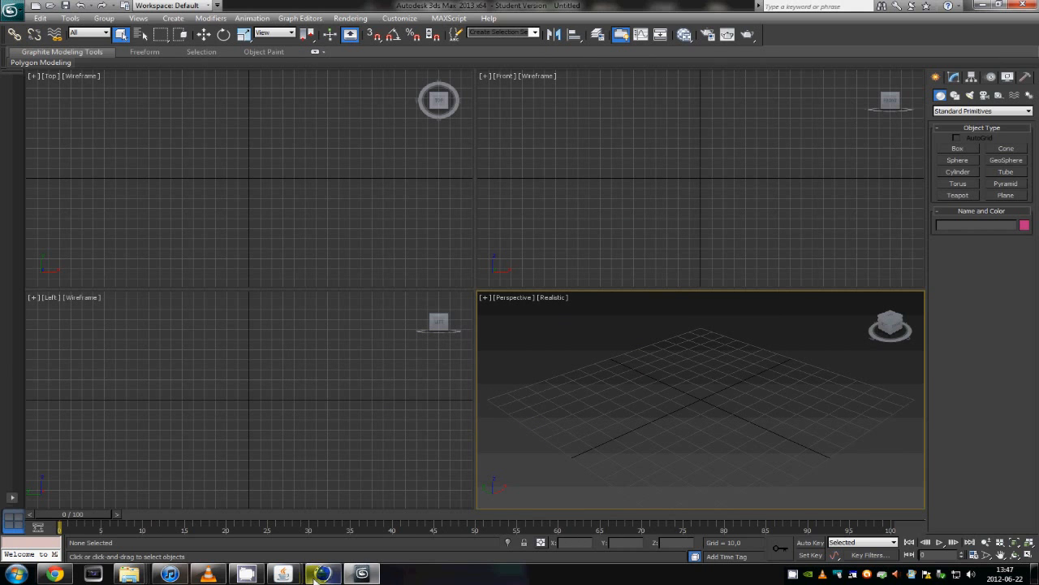
left_click(362, 574)
left_click(366, 575)
left_click(980, 5)
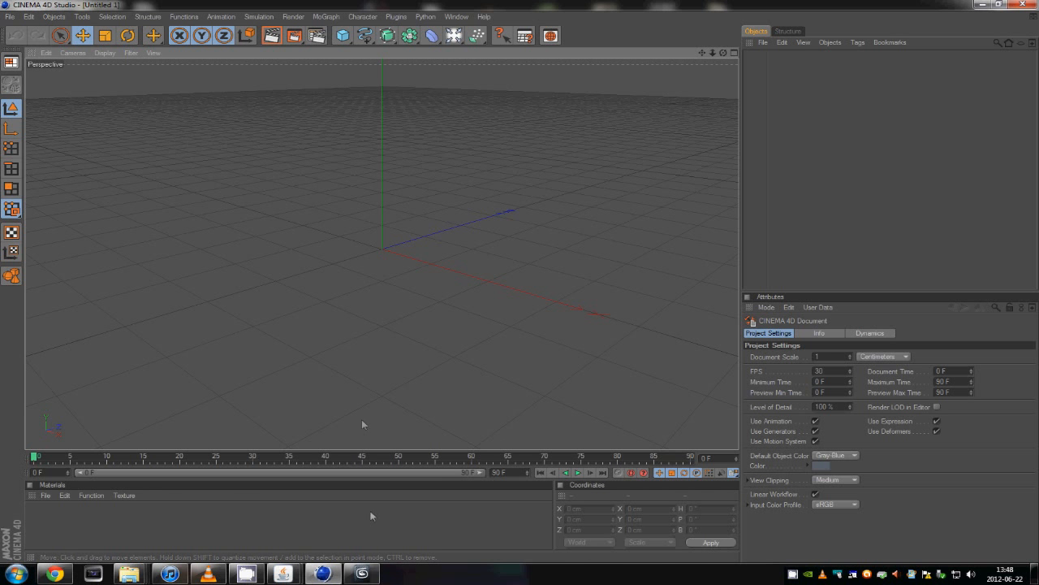
left_click(362, 573)
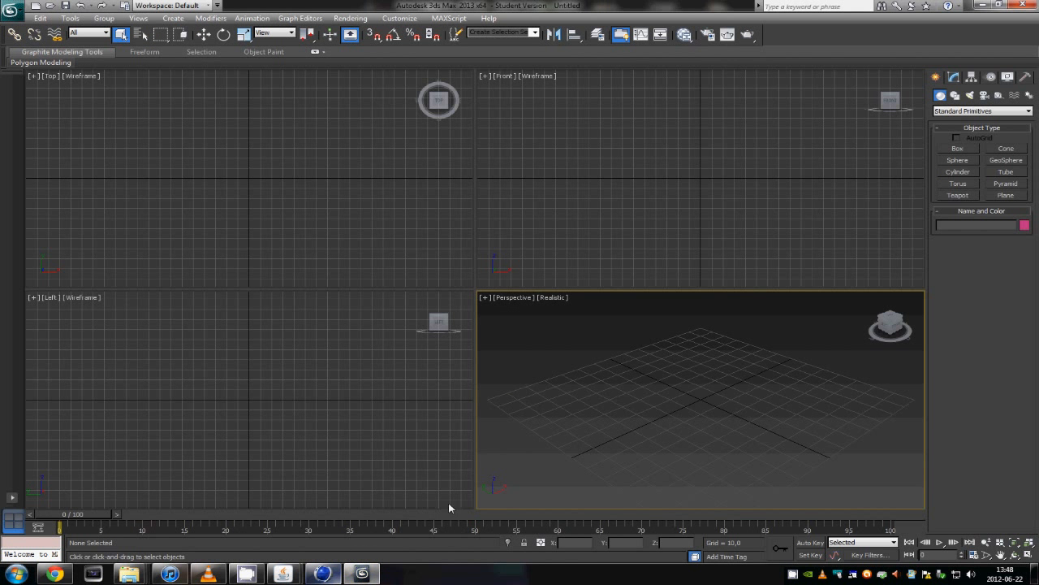
left_click(50, 5)
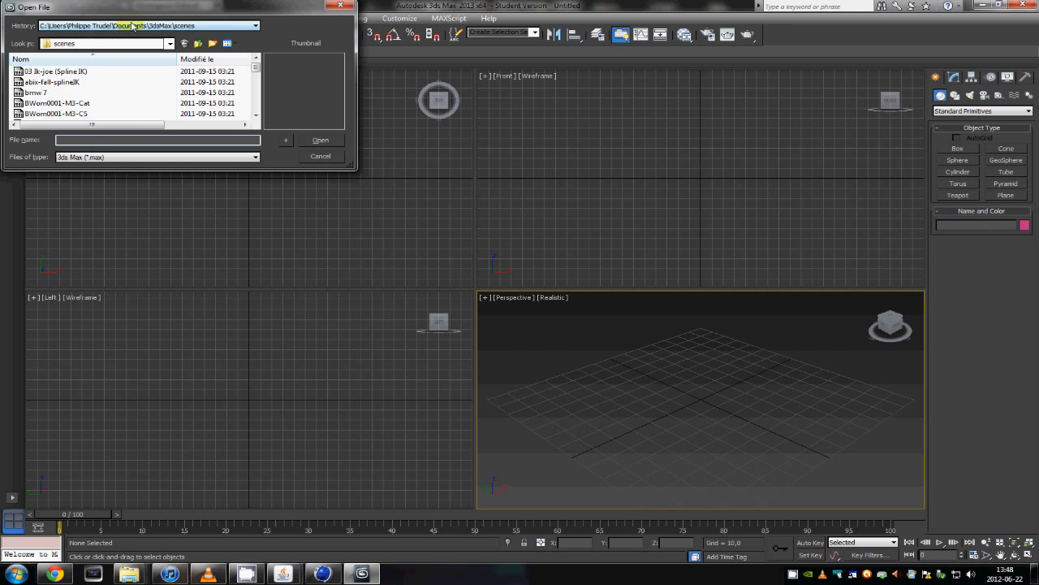
left_click(346, 7)
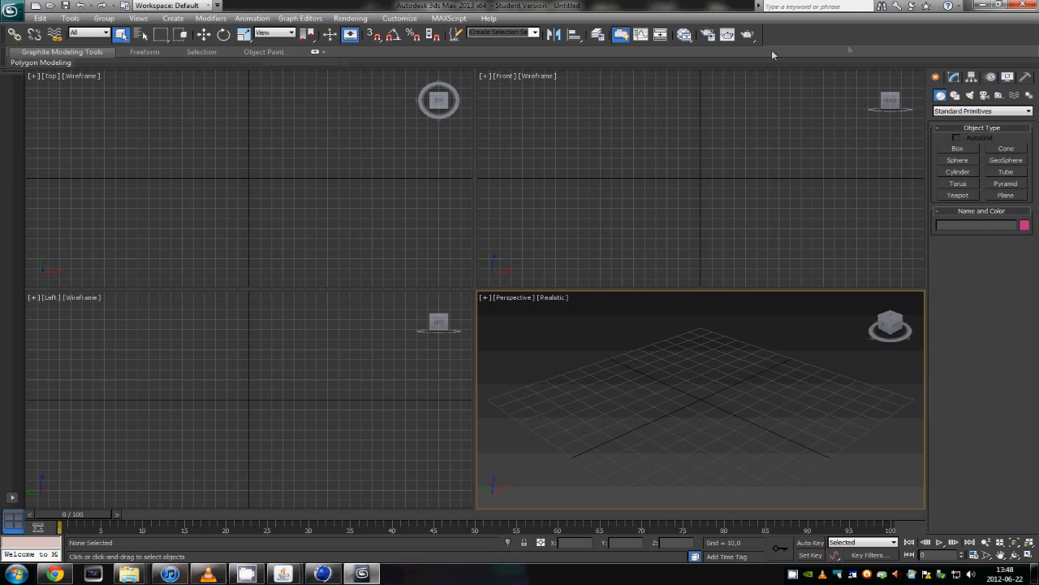
left_click(986, 5)
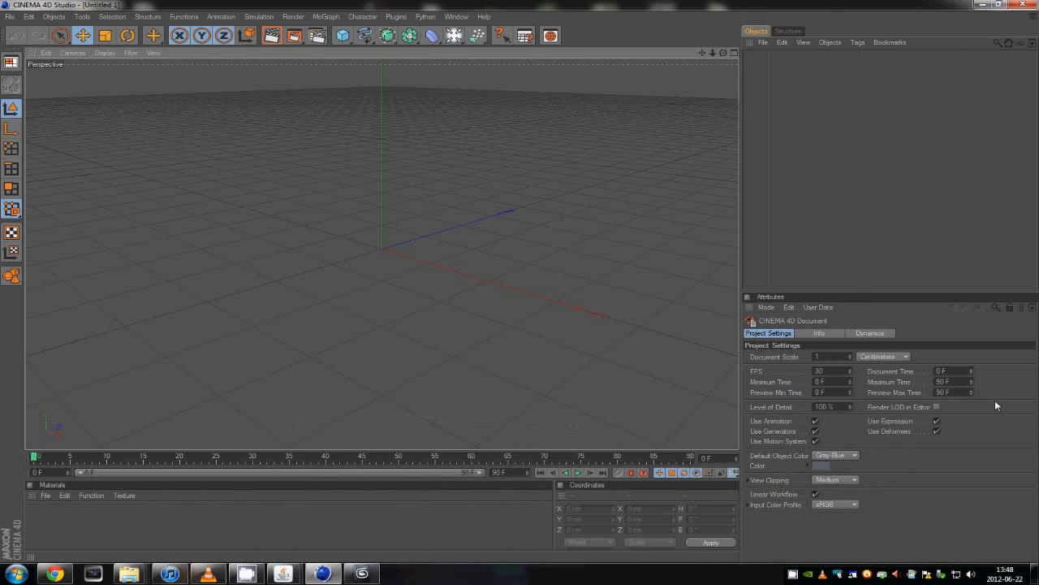
Show the desktop and import the exported minecraft model file from there into the empty 3ds Max scene
left_click(1034, 574)
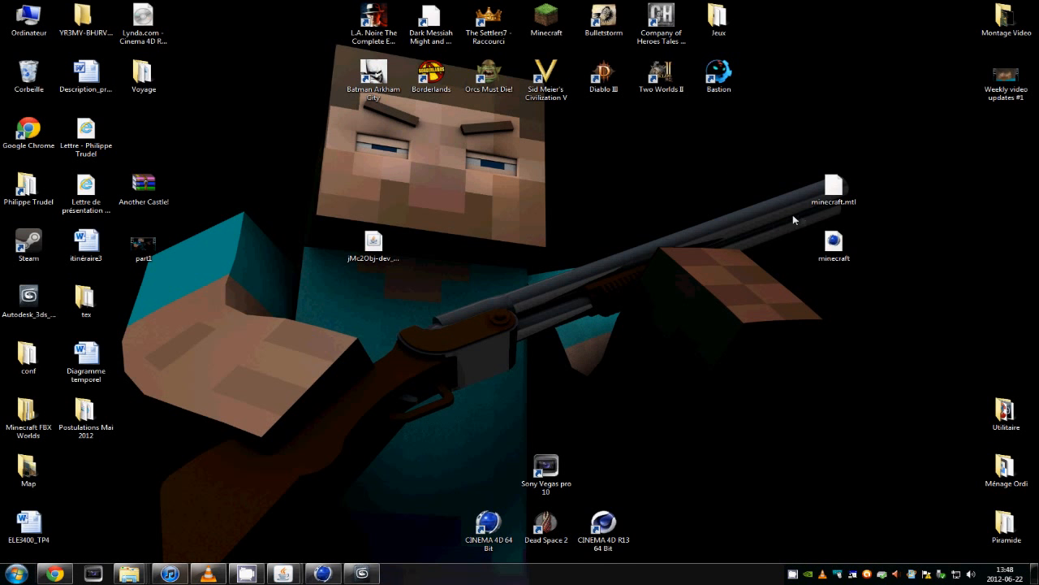
left_click(837, 246)
left_click_drag(837, 249, 780, 250)
left_click_drag(890, 156, 752, 289)
left_click(772, 262)
left_click_drag(779, 245, 836, 244)
left_click_drag(885, 167, 819, 289)
left_click(823, 276)
left_click_drag(828, 246, 327, 302)
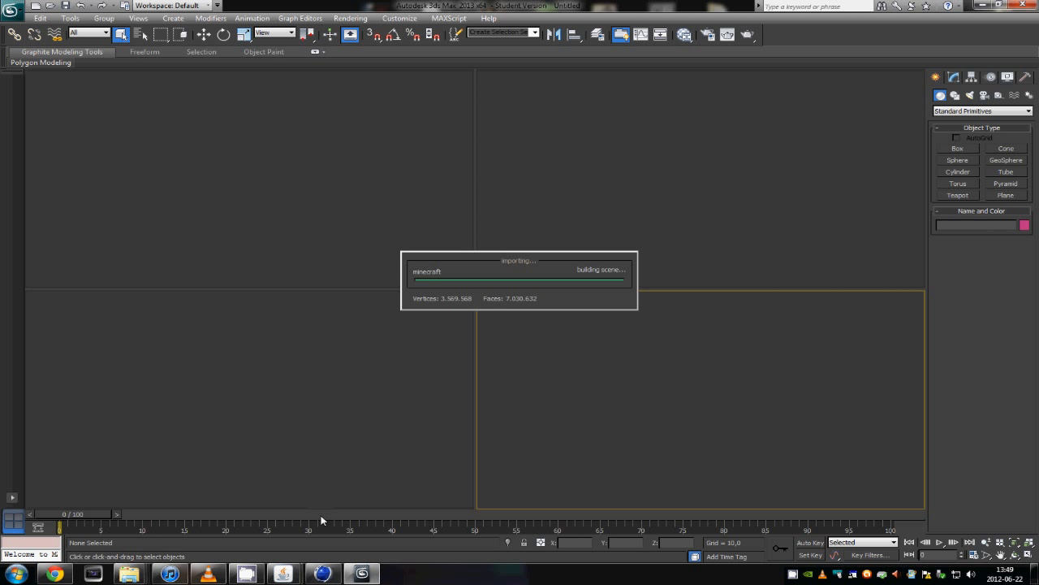
left_click(321, 573)
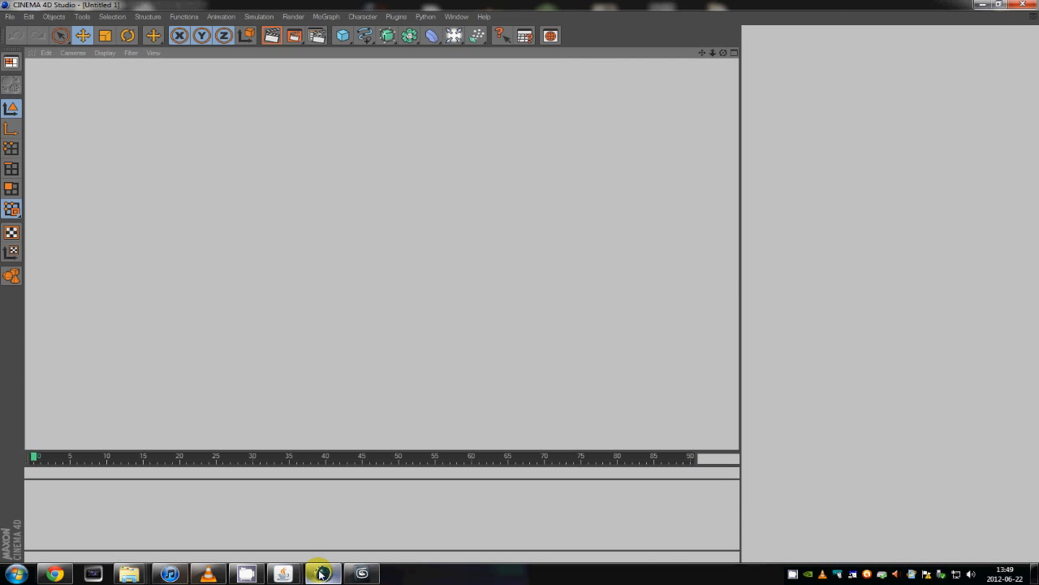
left_click(362, 573)
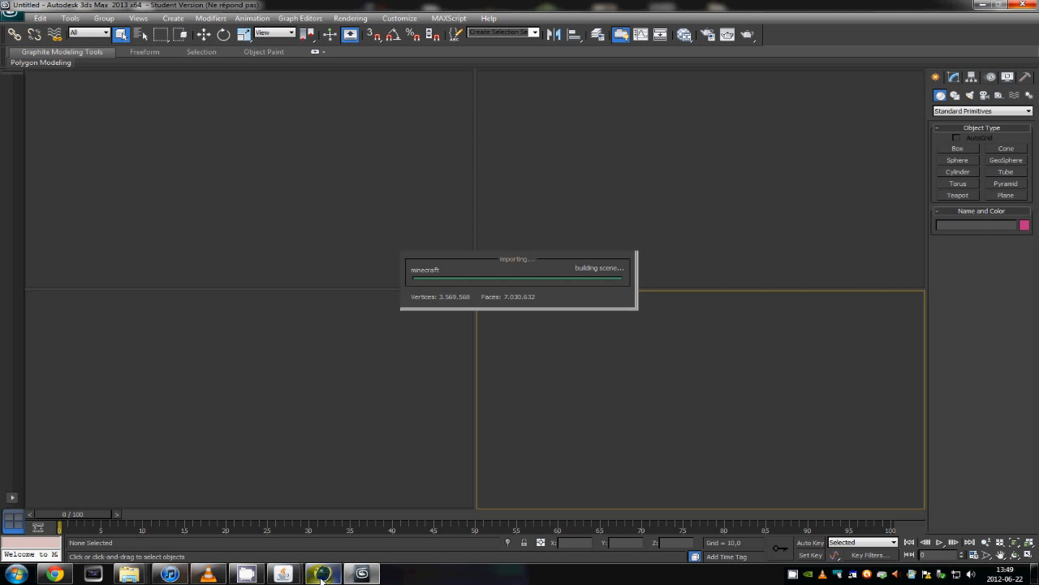
mouse_move(322, 578)
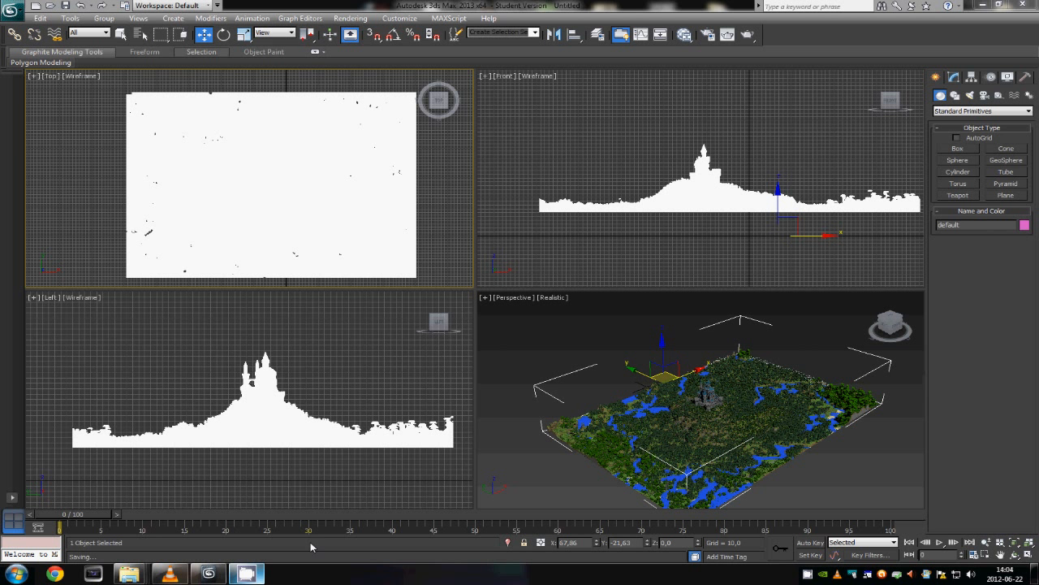
left_click(823, 574)
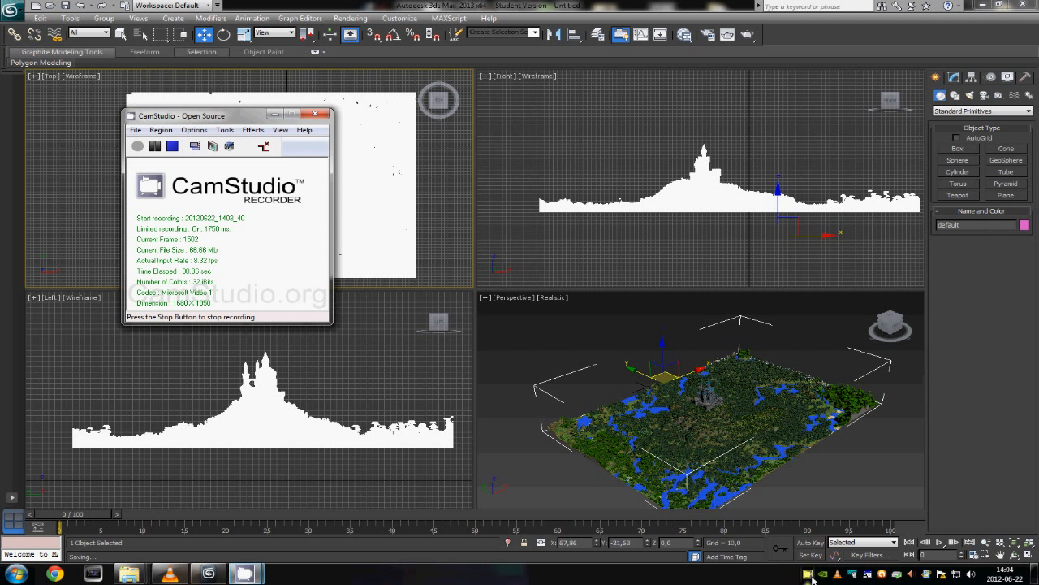
left_click(280, 113)
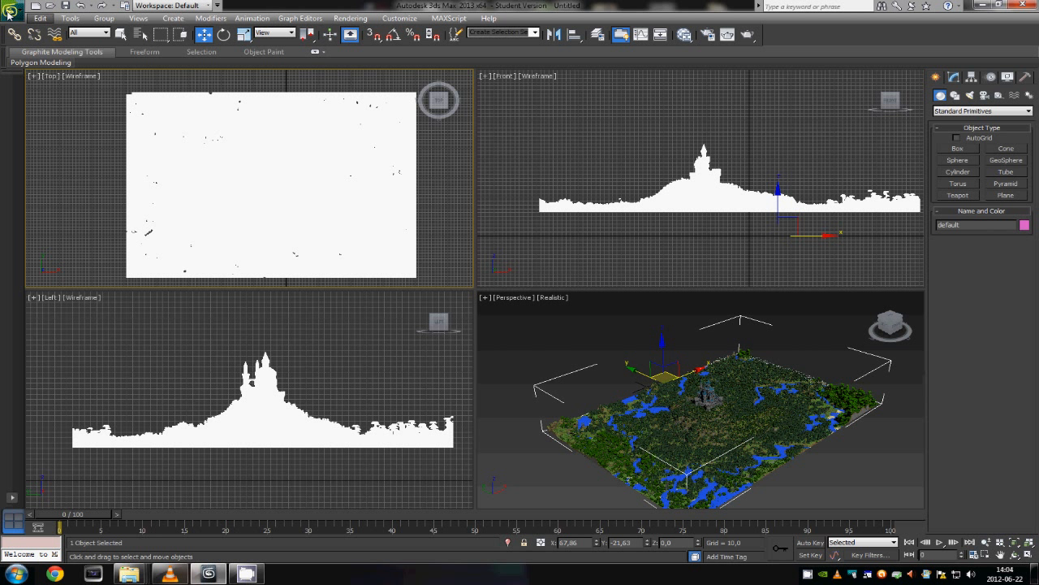
left_click(43, 16)
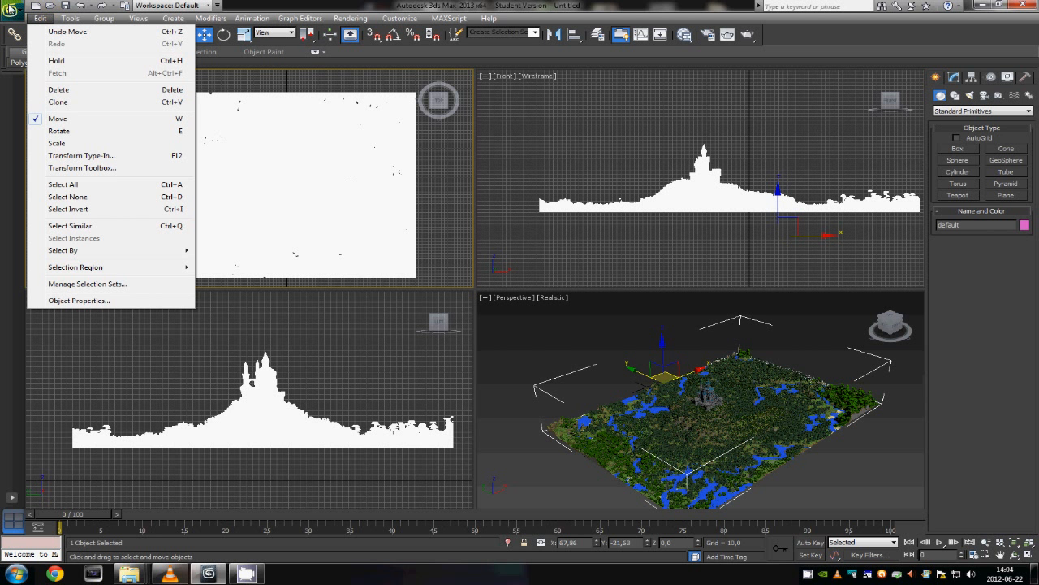
left_click(10, 10)
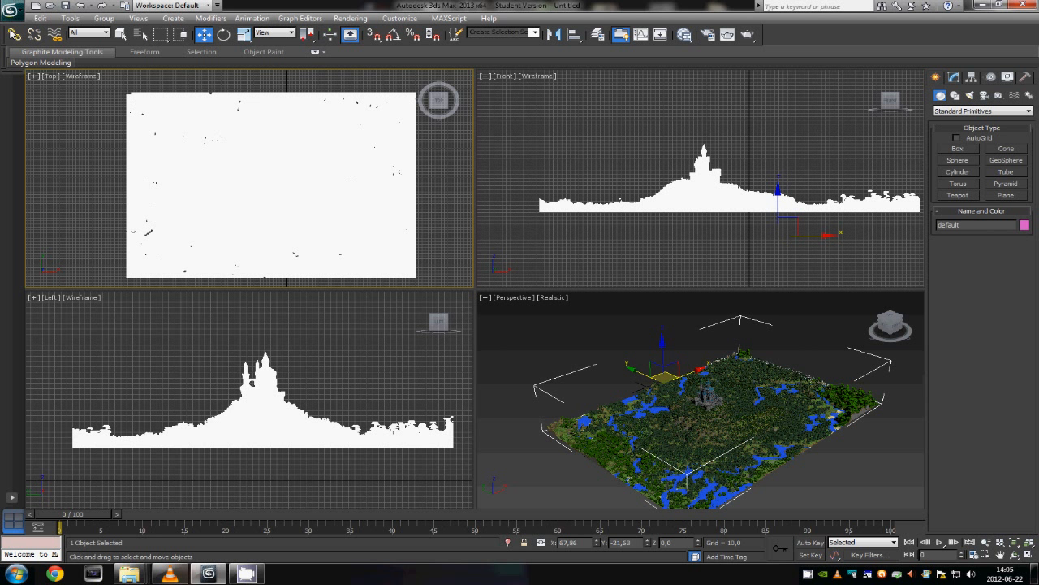
Export the imported world as an FBX file named CastleHill3dRender with the Autodesk Media & Entertainment preset
left_click(10, 10)
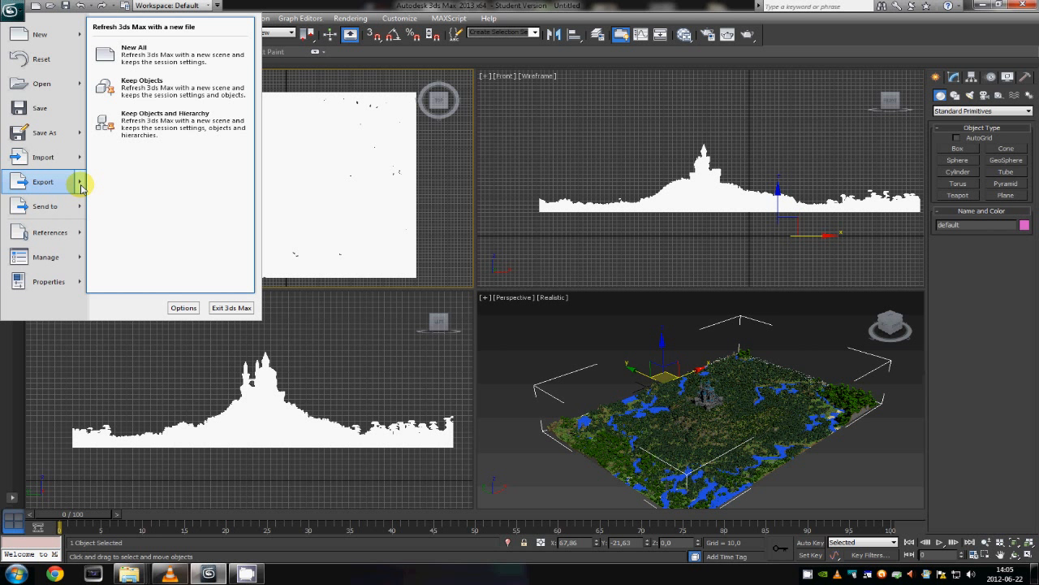
mouse_move(82, 187)
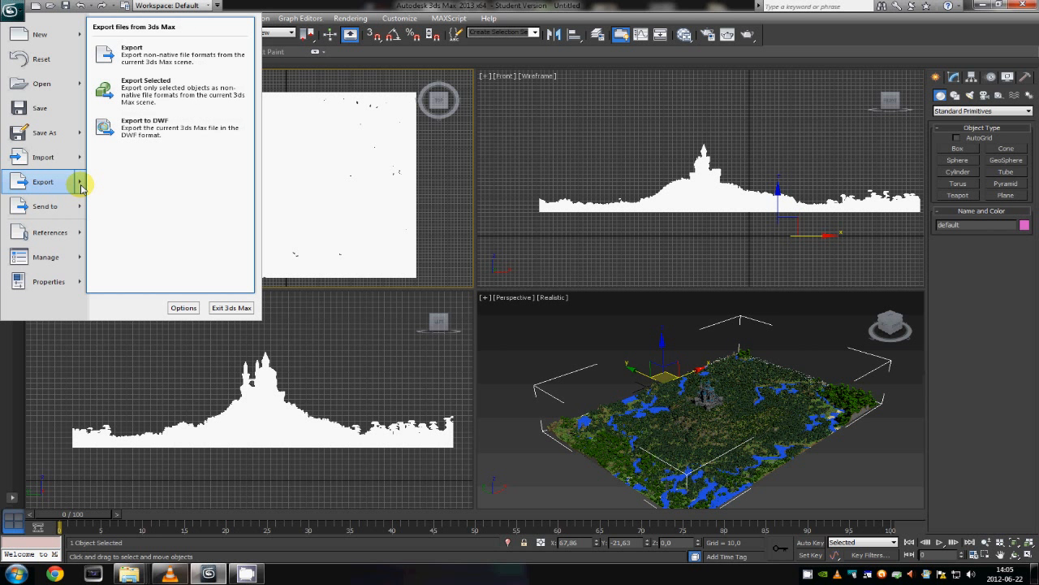
left_click(157, 62)
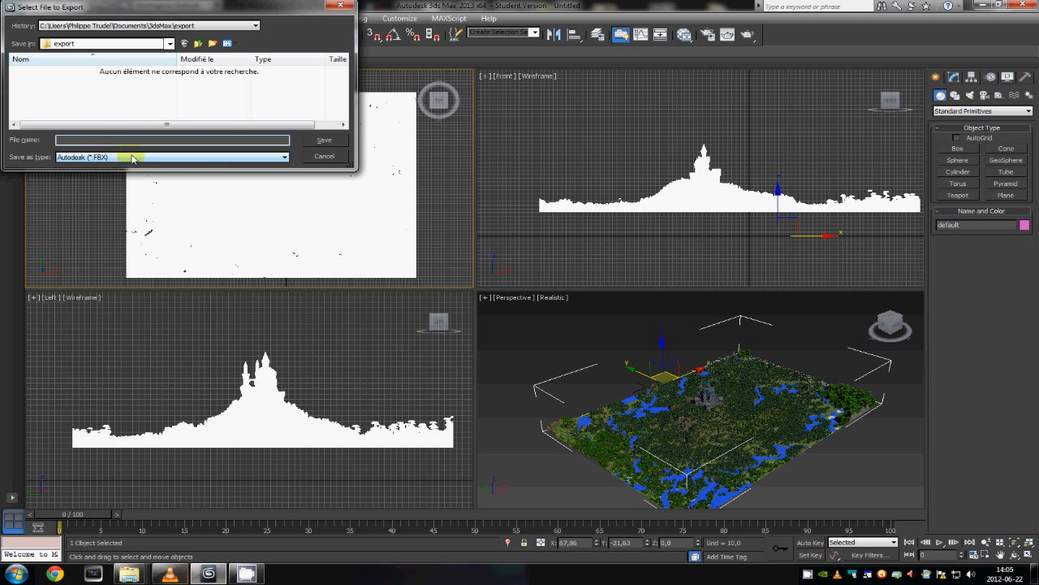
left_click(95, 139)
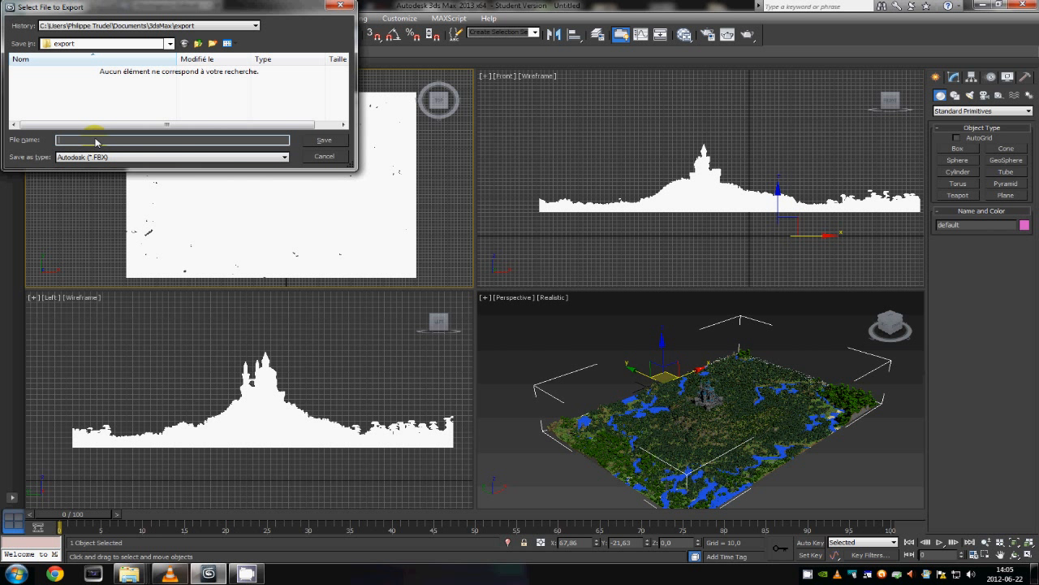
type("CastleHill3dRender")
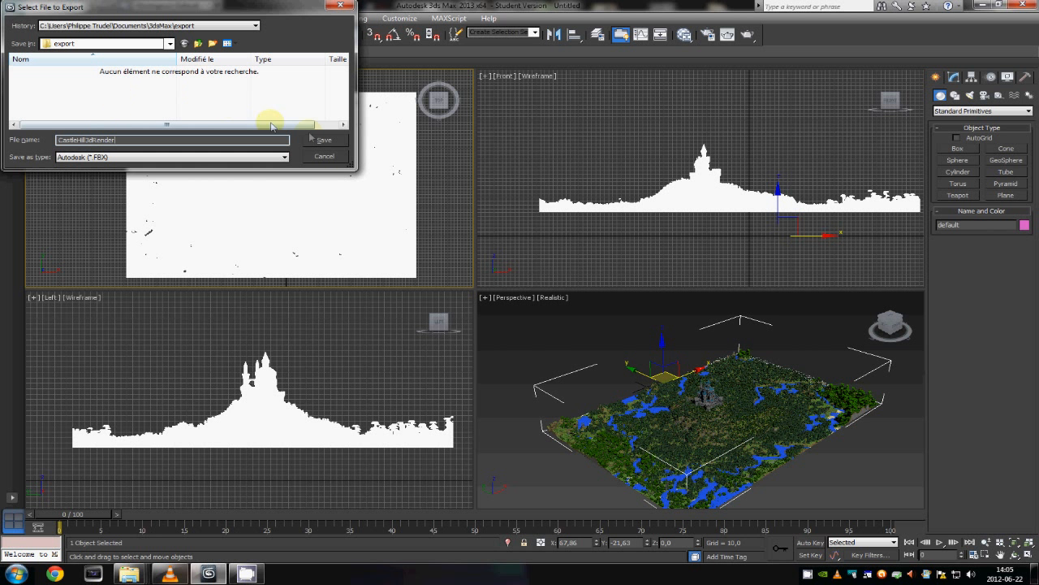
left_click(324, 141)
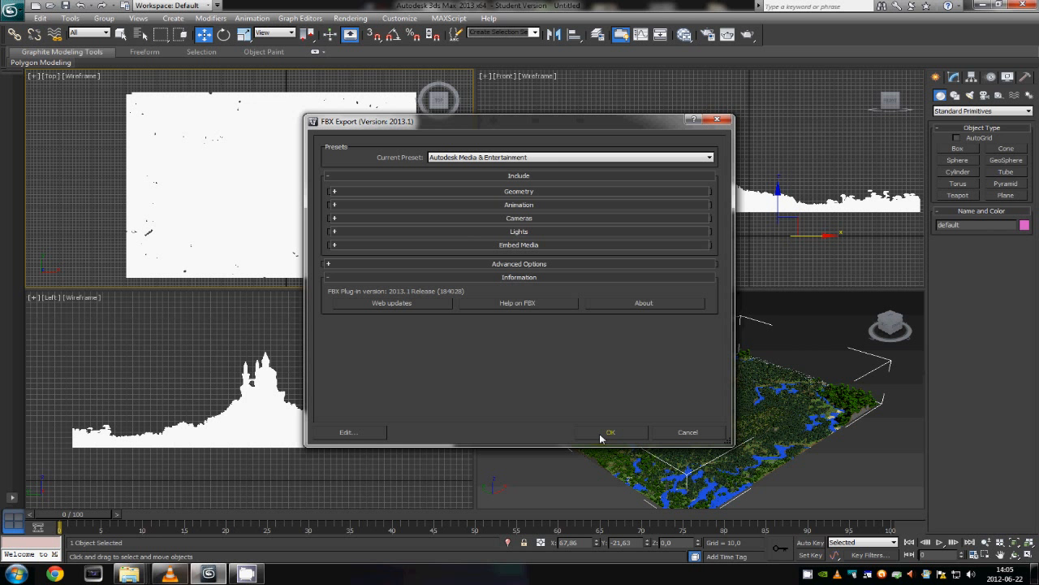
left_click(605, 434)
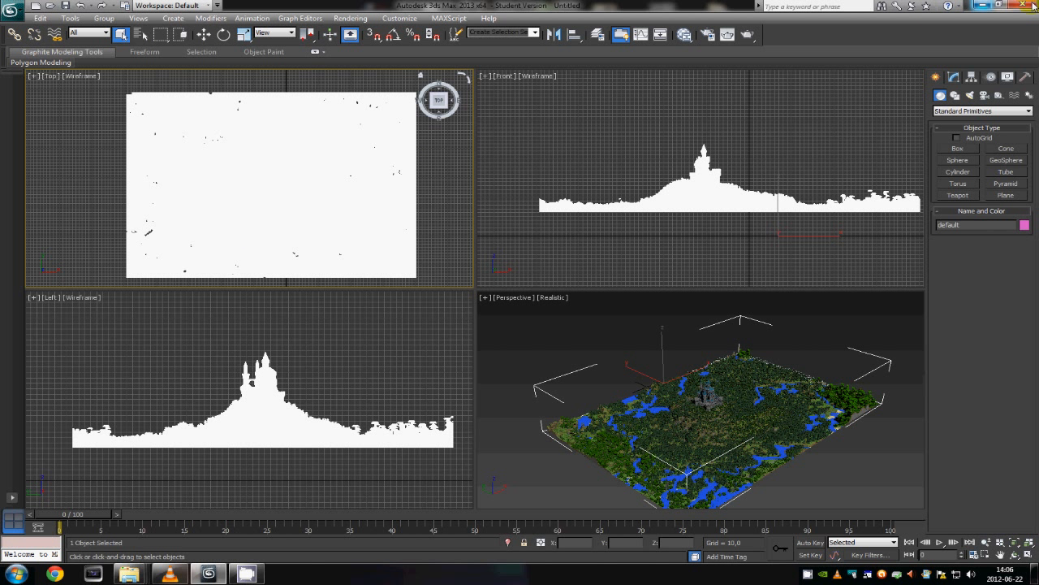
Search the computer for CastleHill and open the file location of the CastleHill3dRender FBX file
left_click(5, 579)
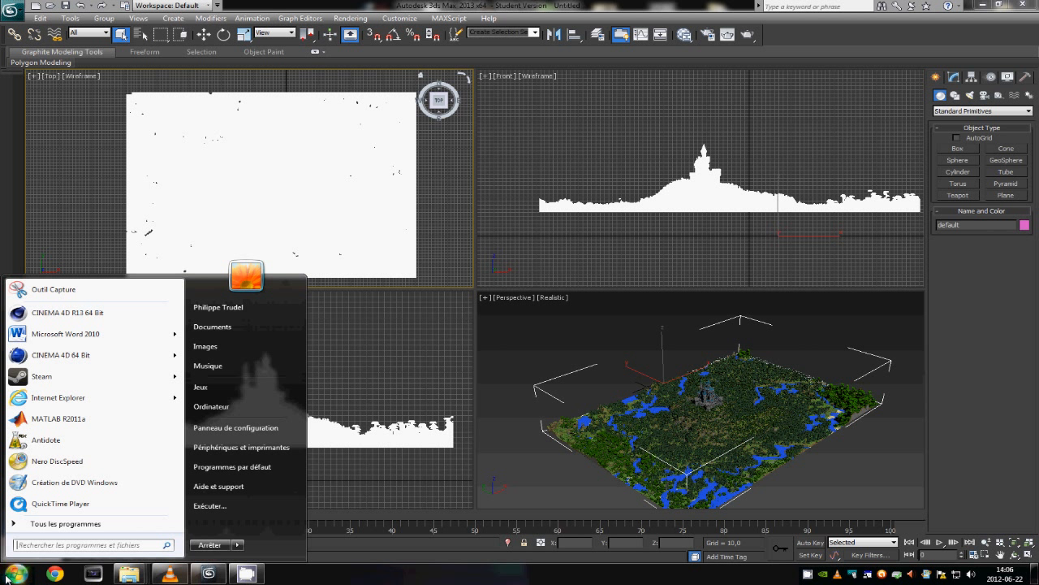
type("CakteHill")
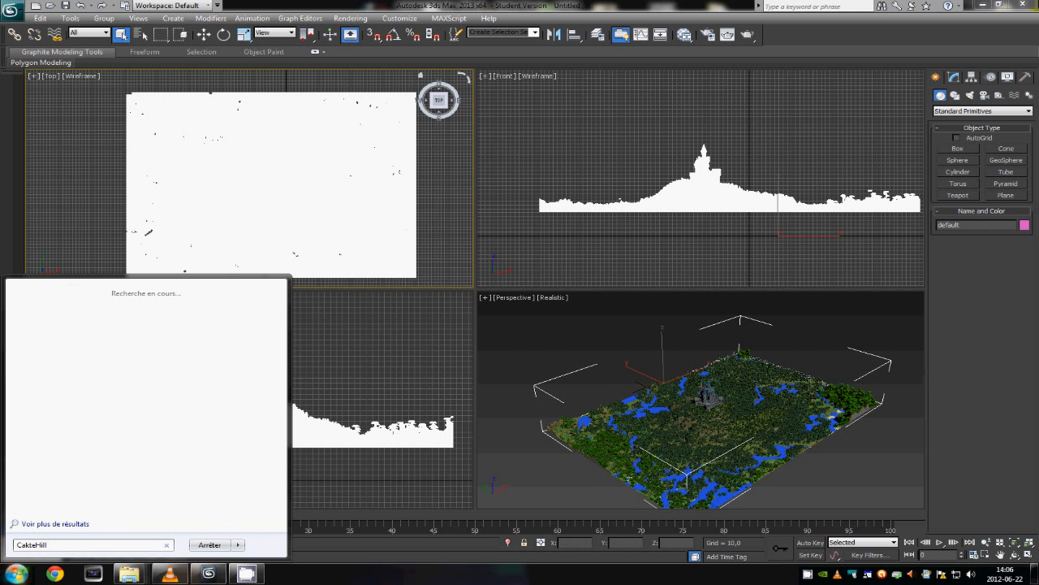
left_click(147, 415)
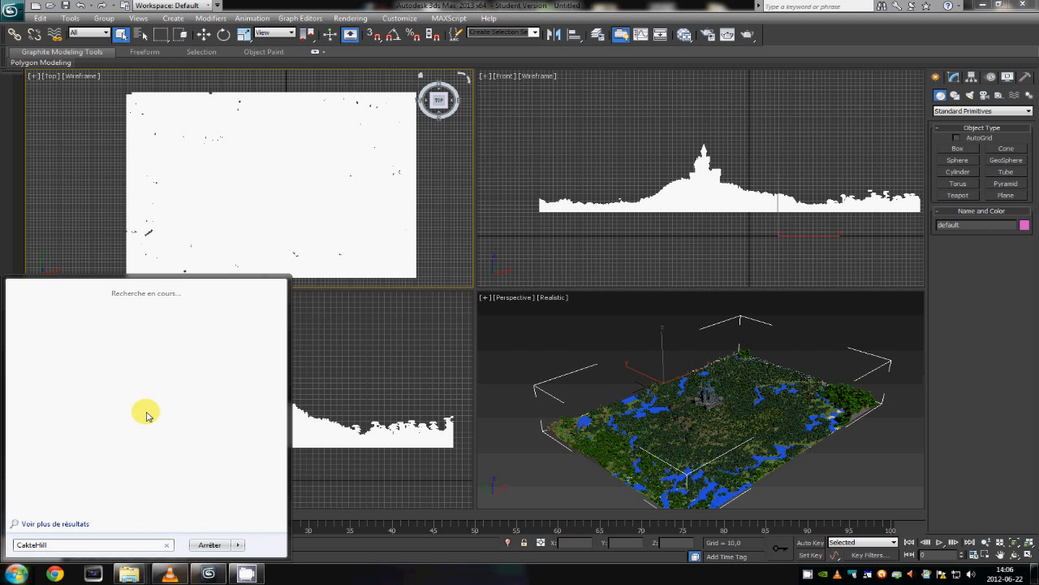
key("BackSpace")
key("BackSpace")
key("BackSpace")
key("BackSpace")
key("BackSpace")
key("BackSpace")
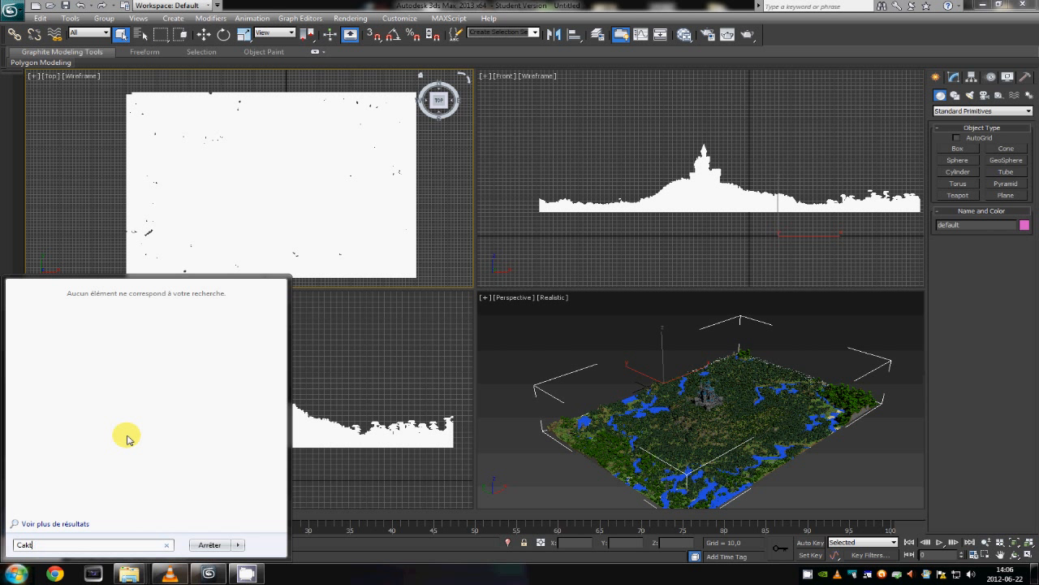
type("stleHill")
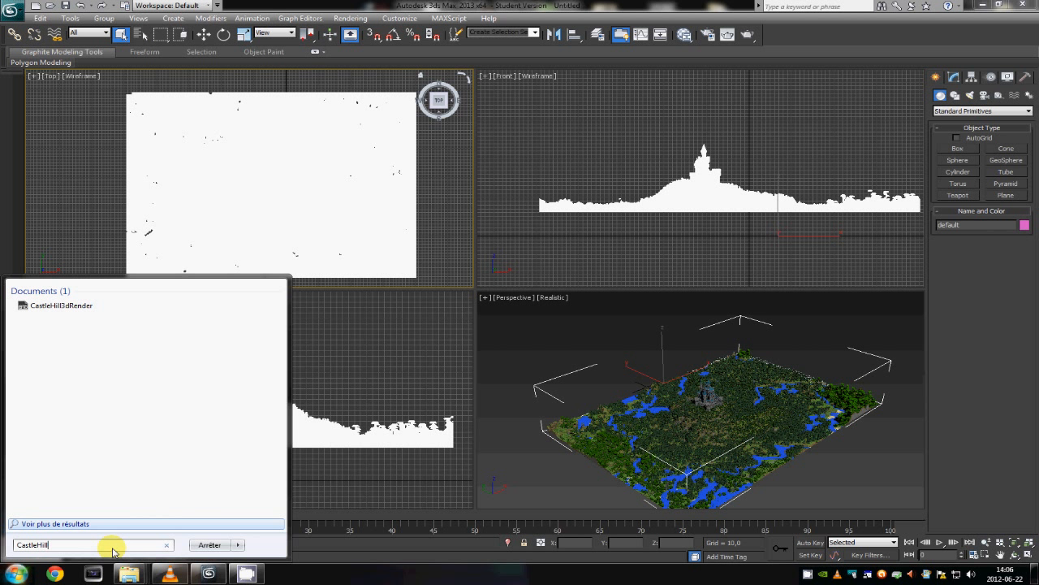
right_click(60, 309)
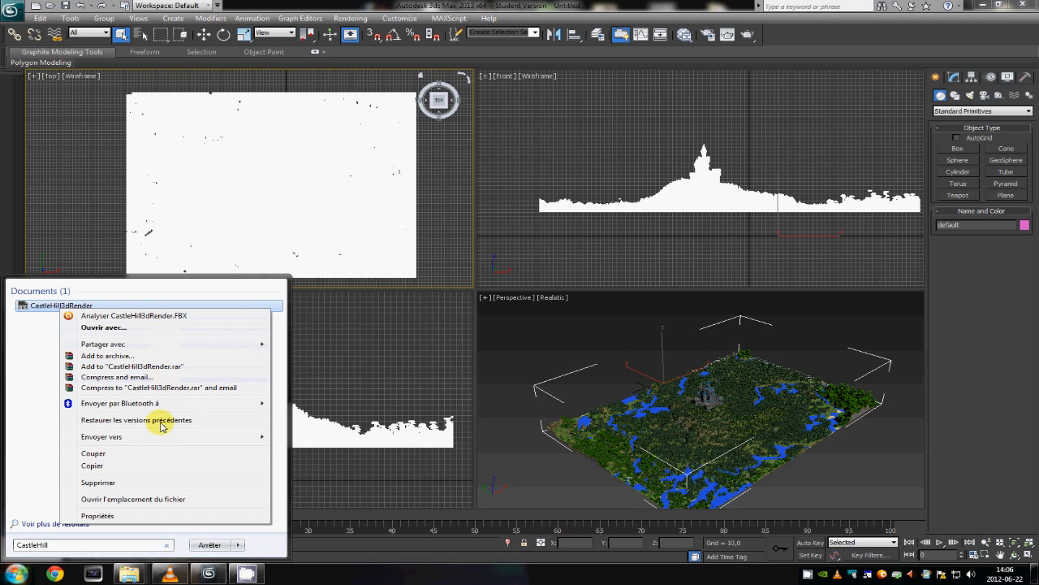
left_click(151, 497)
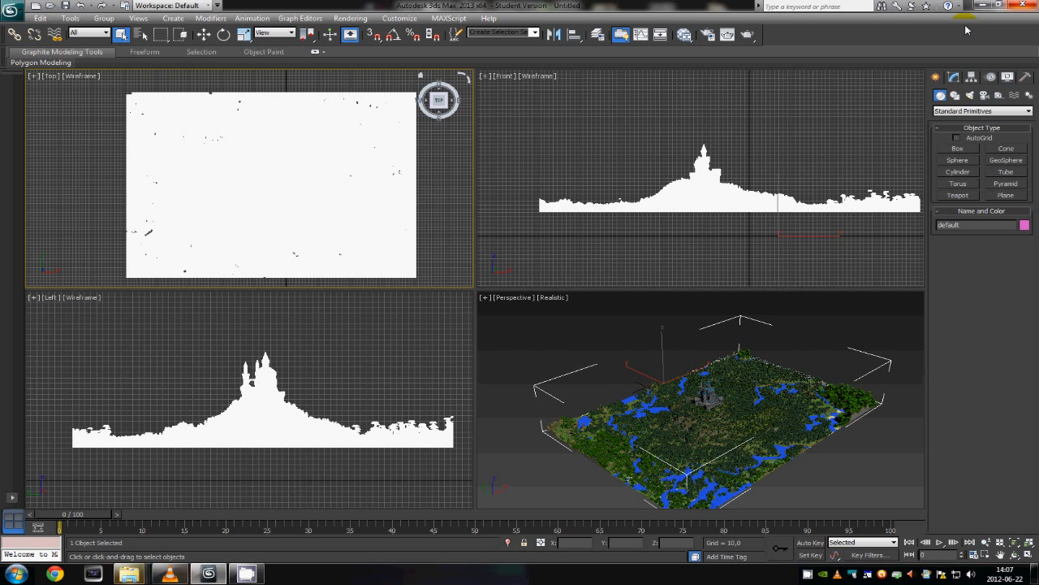
Close 3ds Max without saving the changes to the scene
left_click(1021, 5)
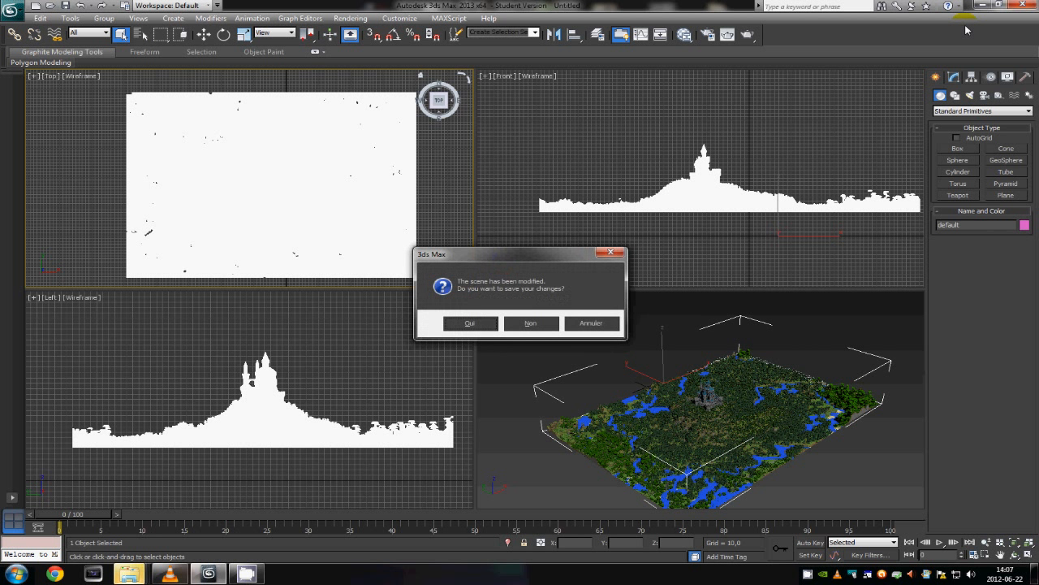
left_click(544, 323)
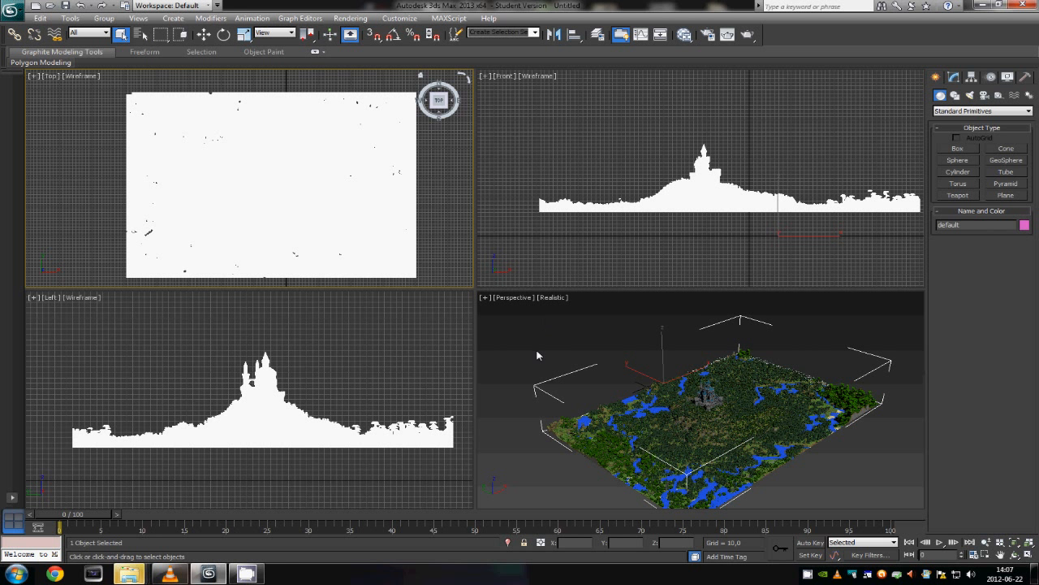
Bring up the export folder window to view the CastleHill3dRender file, and show the desktop
left_click(131, 574)
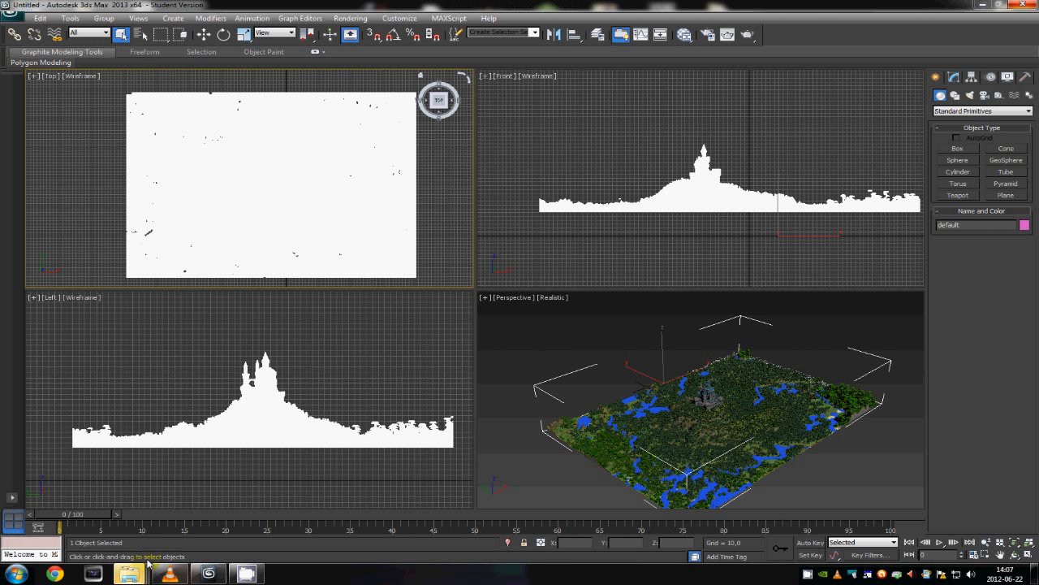
mouse_move(142, 573)
left_click(752, 507)
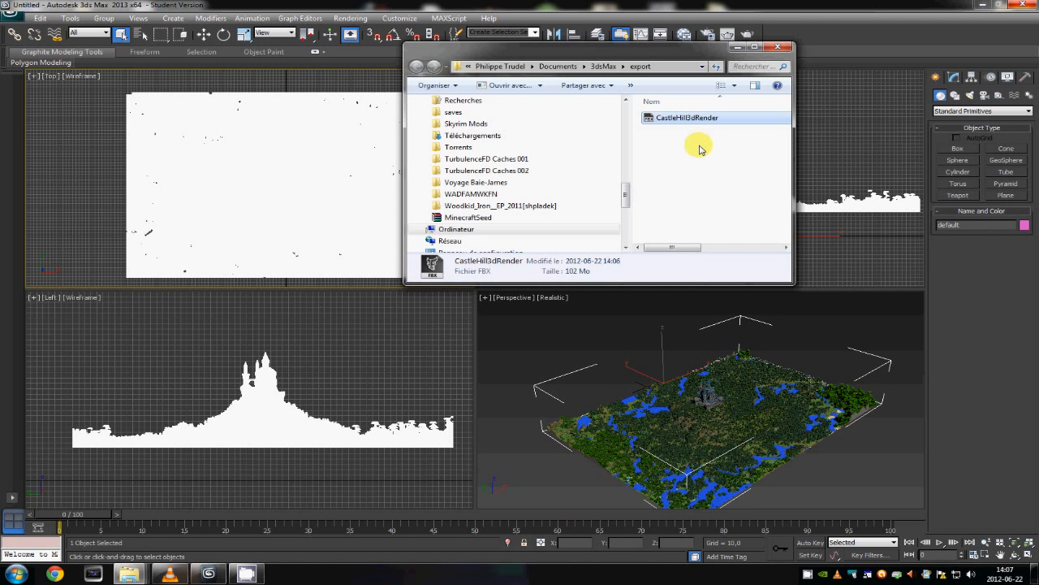
left_click(1035, 574)
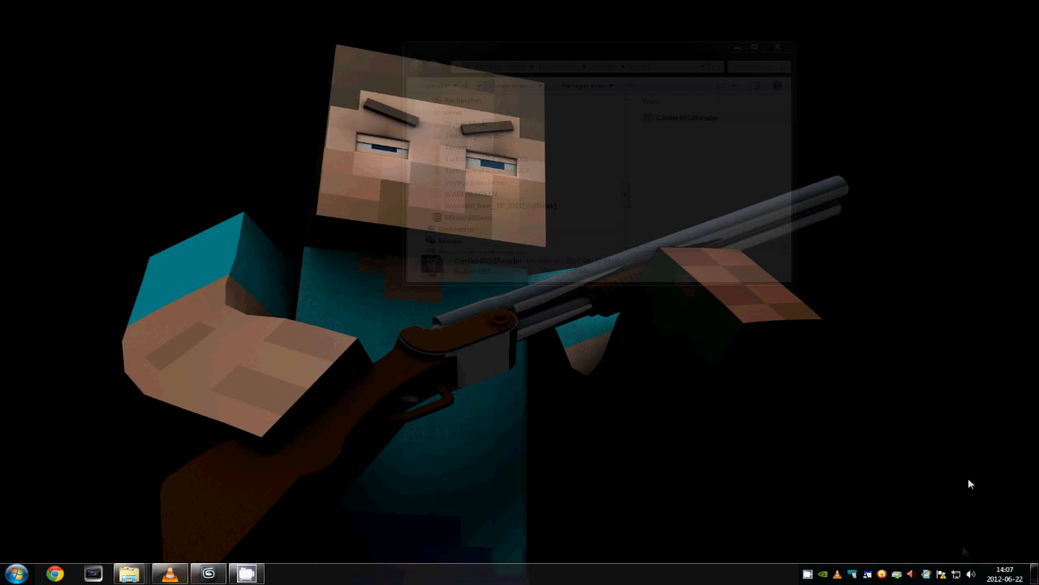
left_click(340, 394)
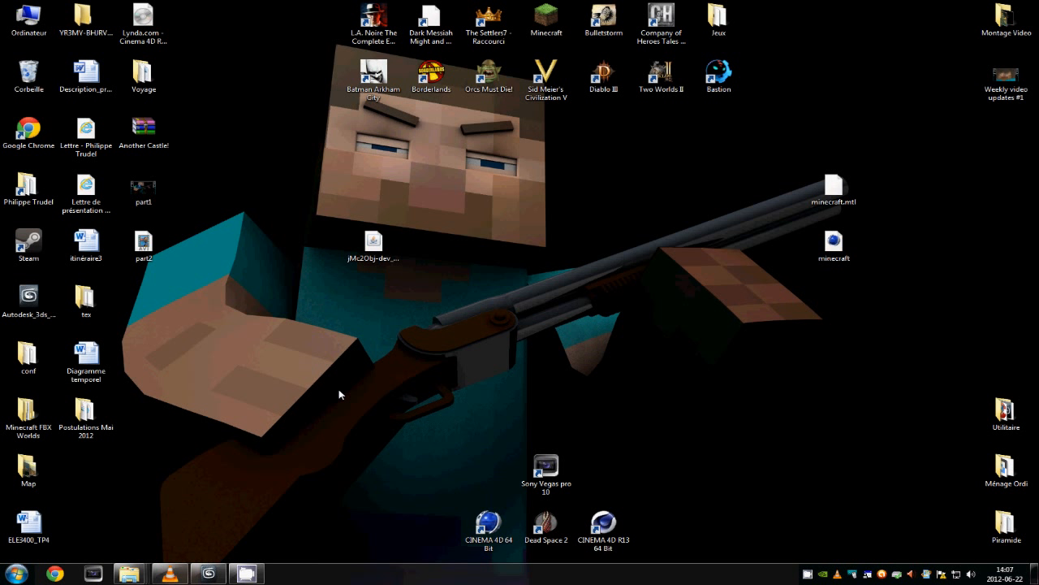
Check whether 3ds Max is still open, and minimize its window to return to the desktop
left_click(339, 390)
left_click(209, 573)
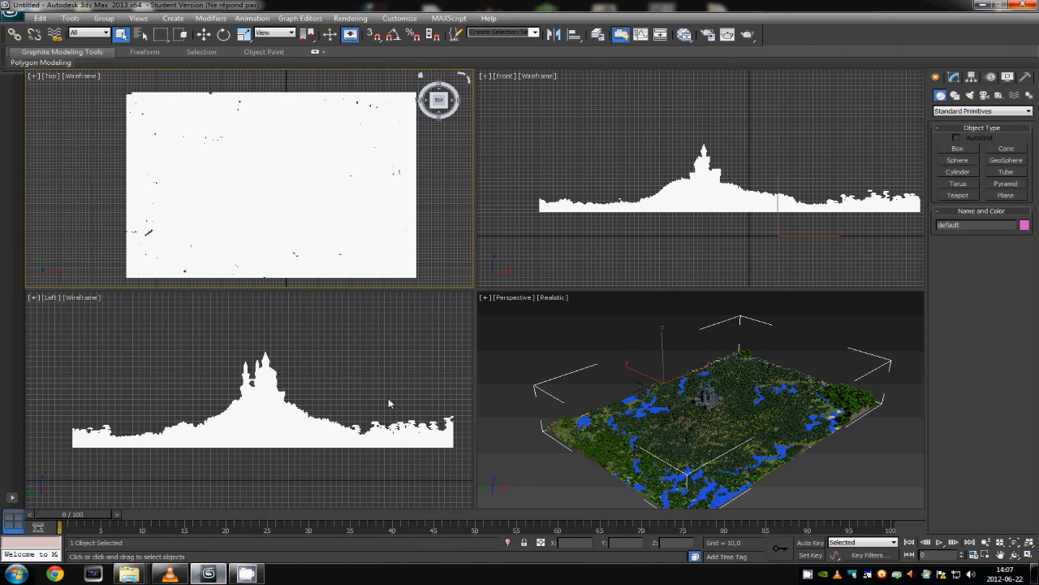
left_click(985, 5)
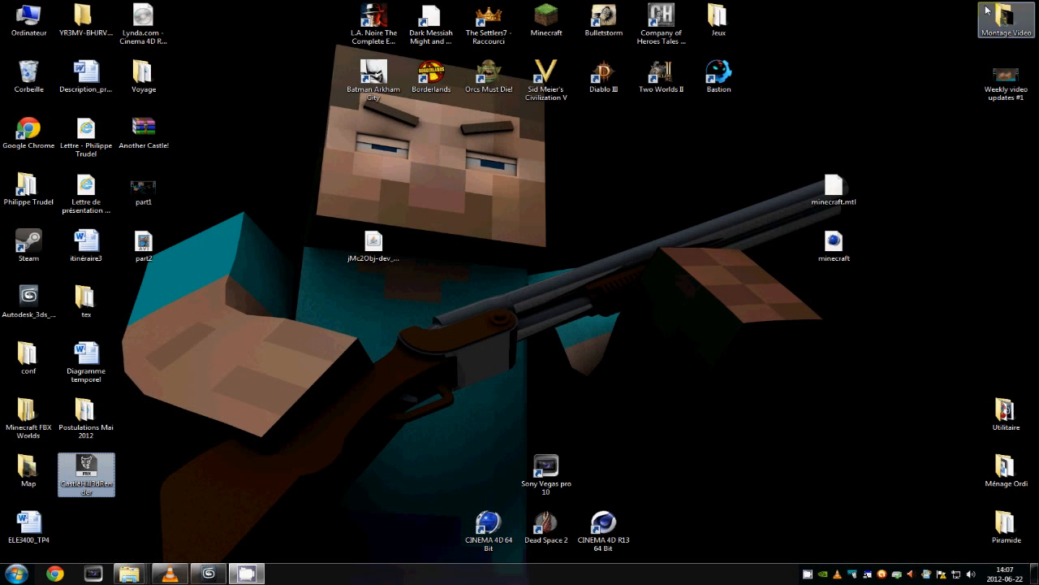
left_click(322, 337)
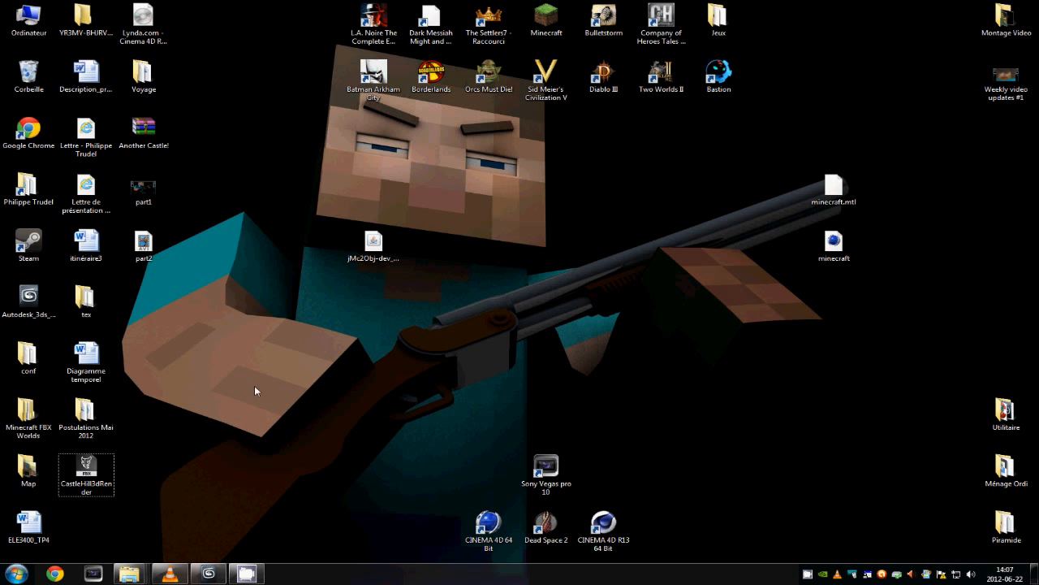
Force 3ds Max to quit by ending the 3dsmax.exe process, and close the task manager
left_click(209, 574)
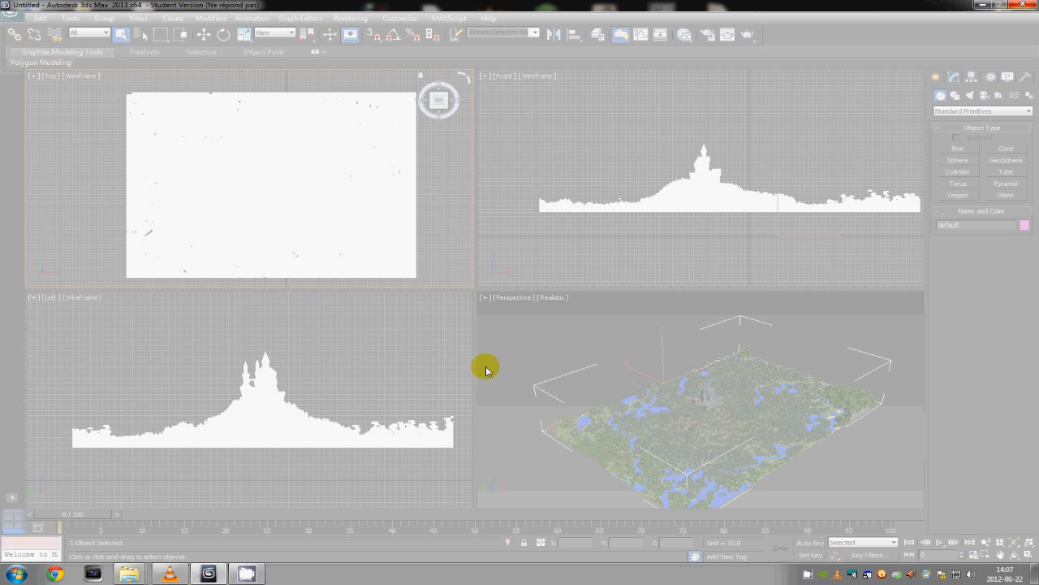
key("ctrl+shift+Escape")
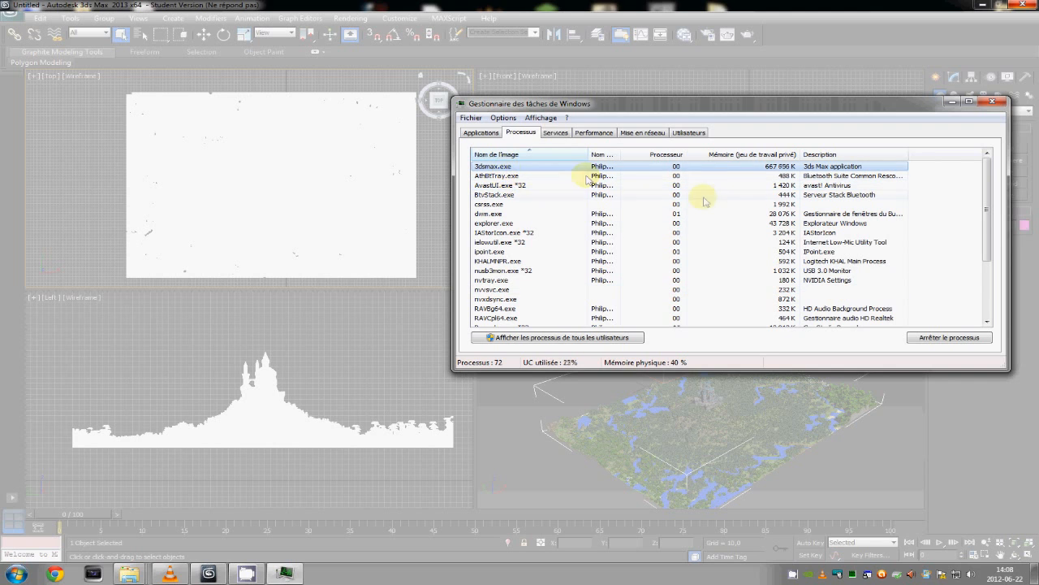
left_click(925, 339)
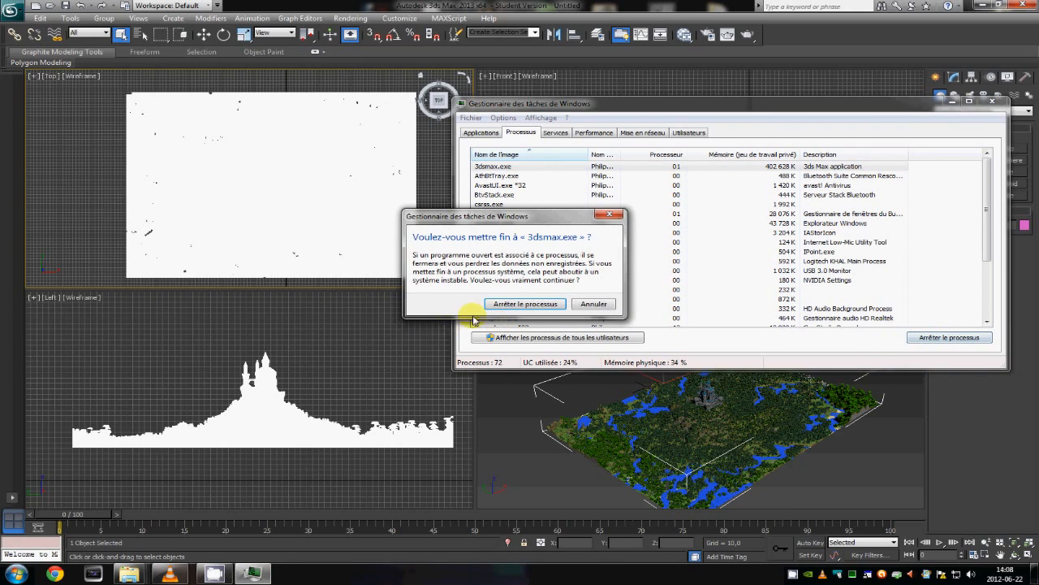
left_click(525, 305)
left_click(992, 102)
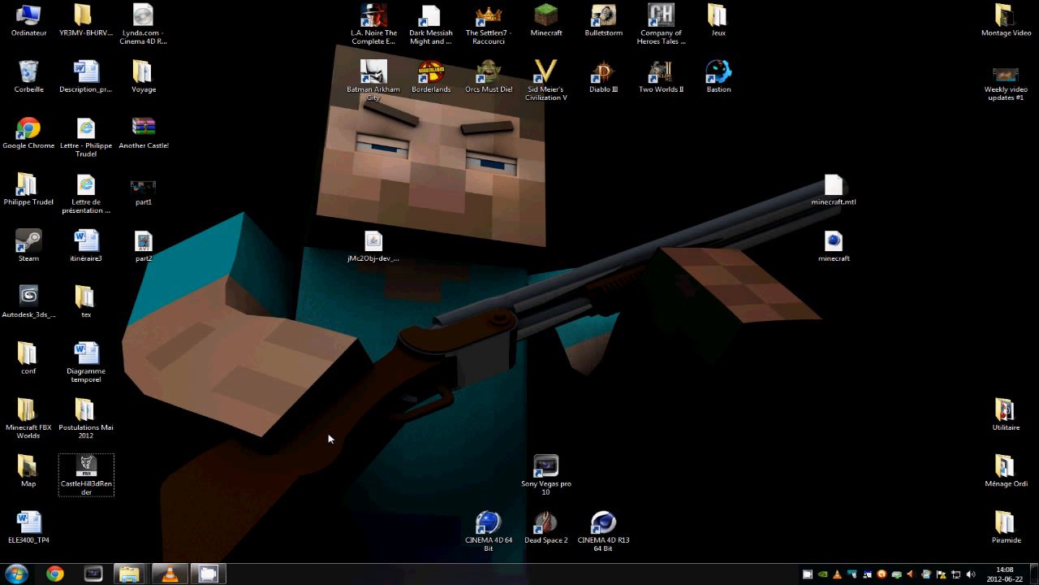
Launch CINEMA 4D 64 Bit from the desktop
left_click(480, 526)
left_click(409, 451)
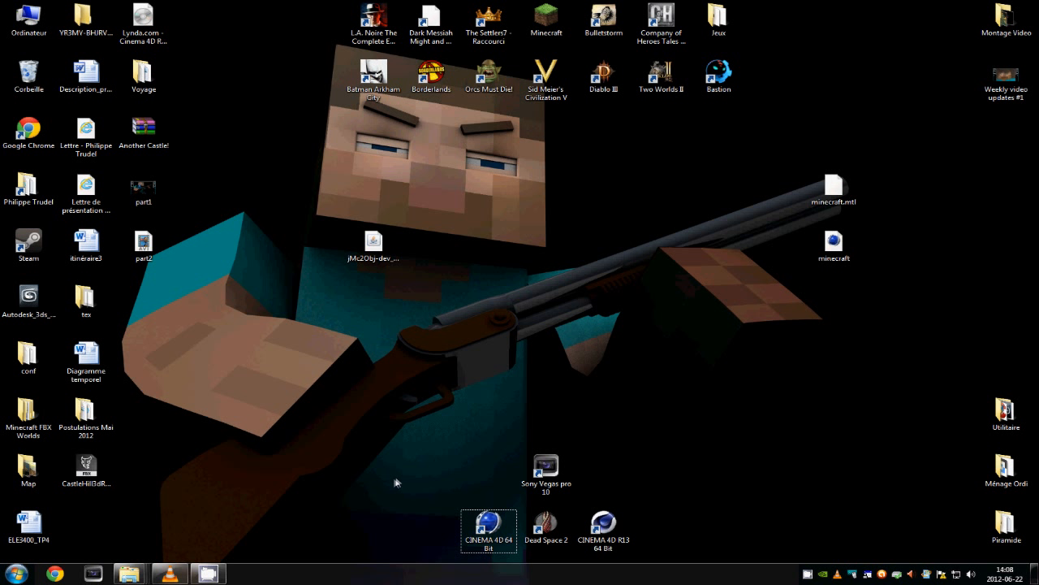
mouse_move(167, 574)
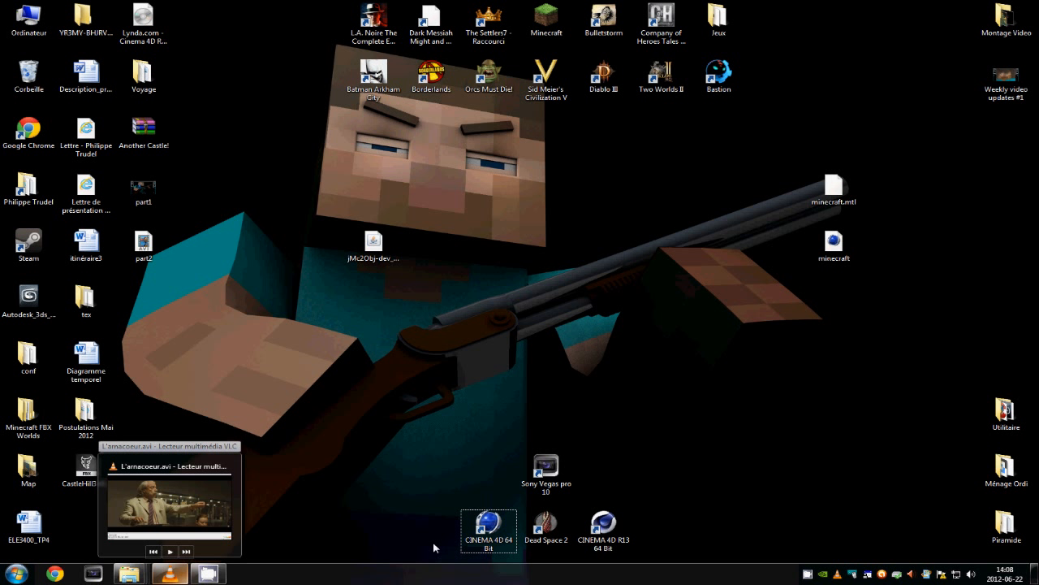
left_click_drag(735, 394, 413, 552)
left_click(380, 532)
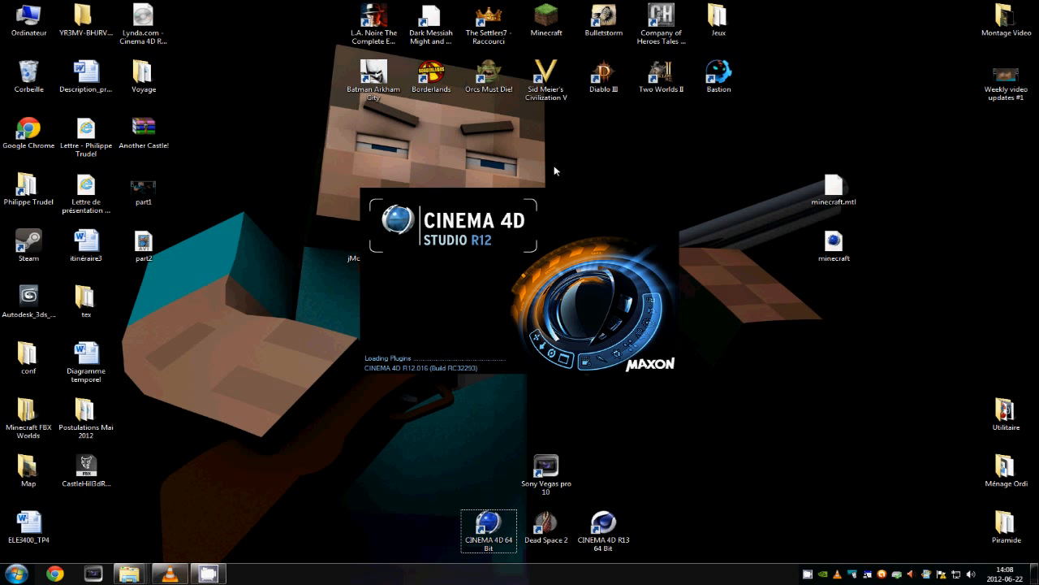
left_click(86, 471)
left_click(270, 399)
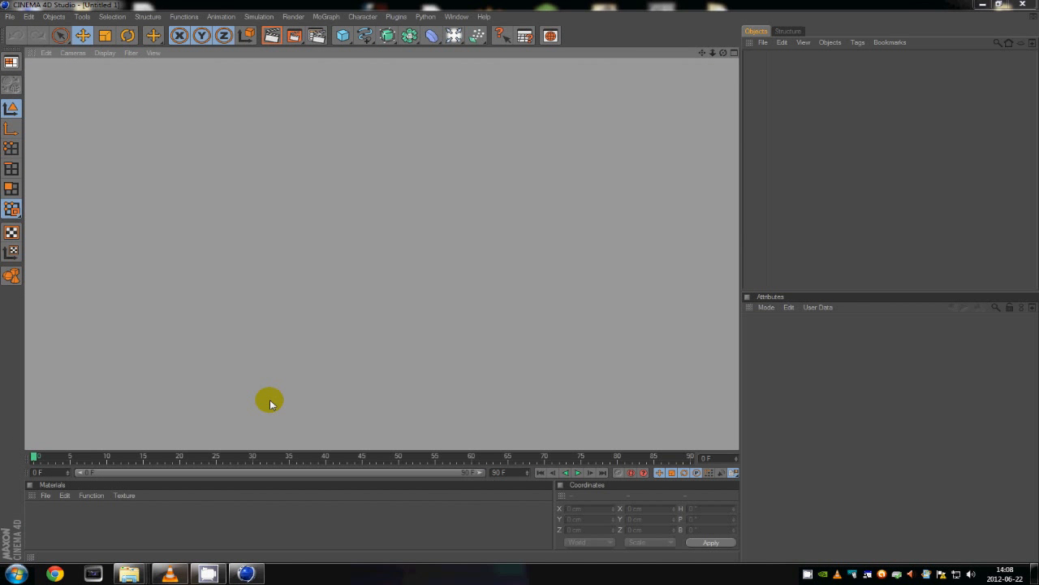
Open the CastleHill3dRender FBX file from the desktop, accepting the default FBX import settings and Take 001
left_click(14, 14)
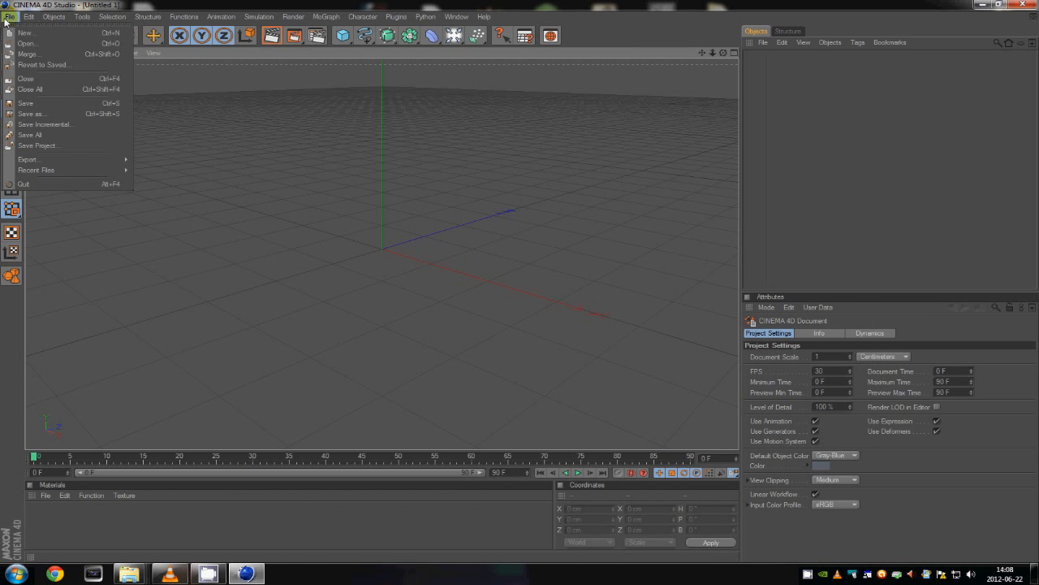
left_click(36, 46)
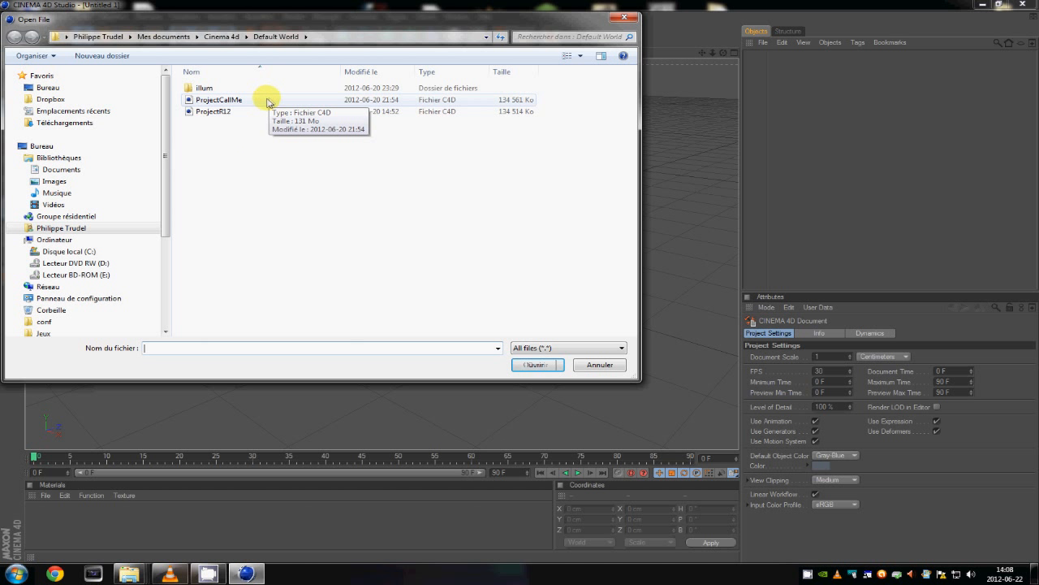
left_click(45, 86)
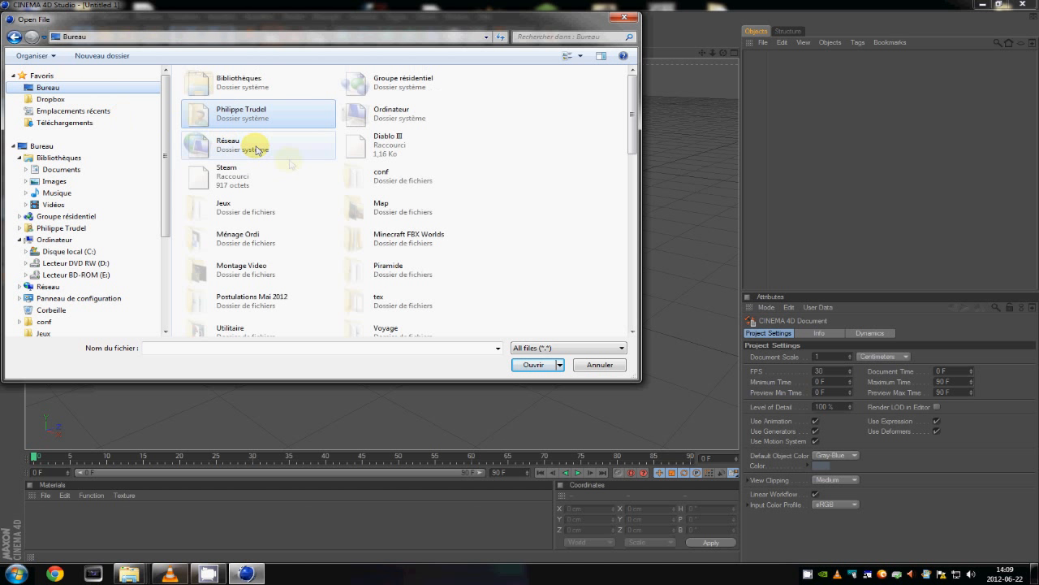
left_click_drag(630, 106, 622, 343)
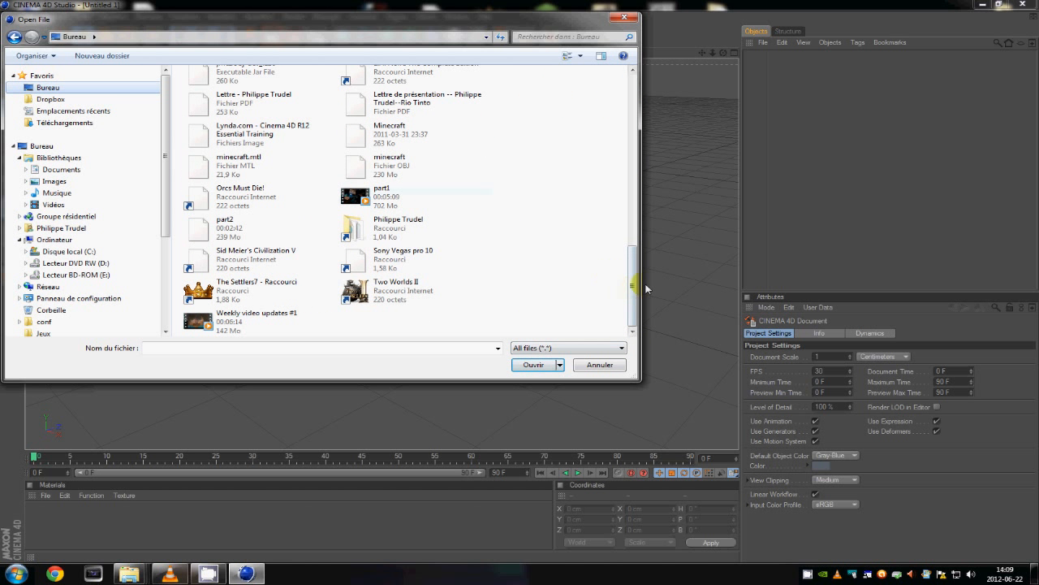
left_click_drag(632, 280, 641, 204)
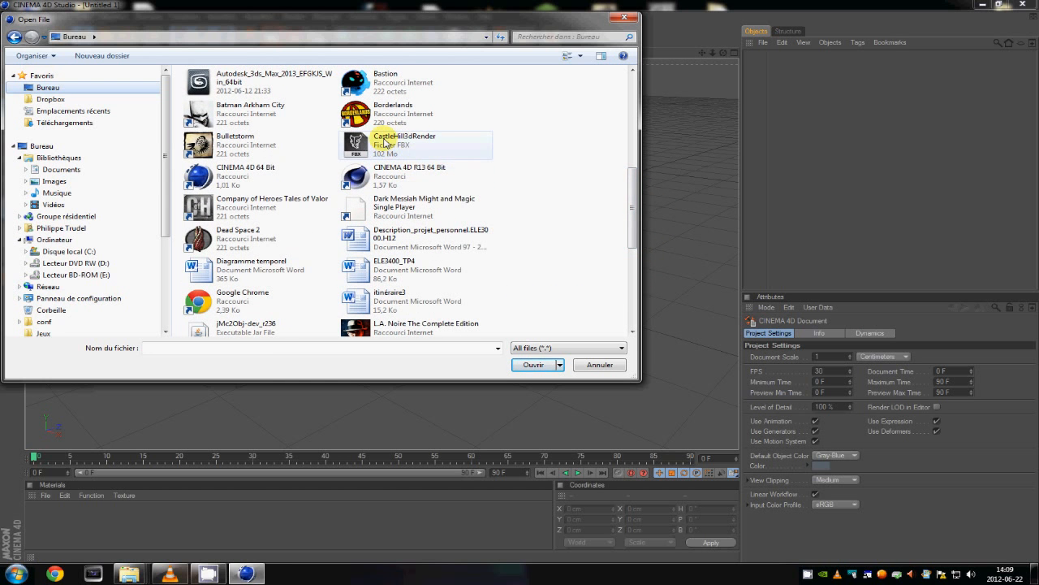
double_click(385, 143)
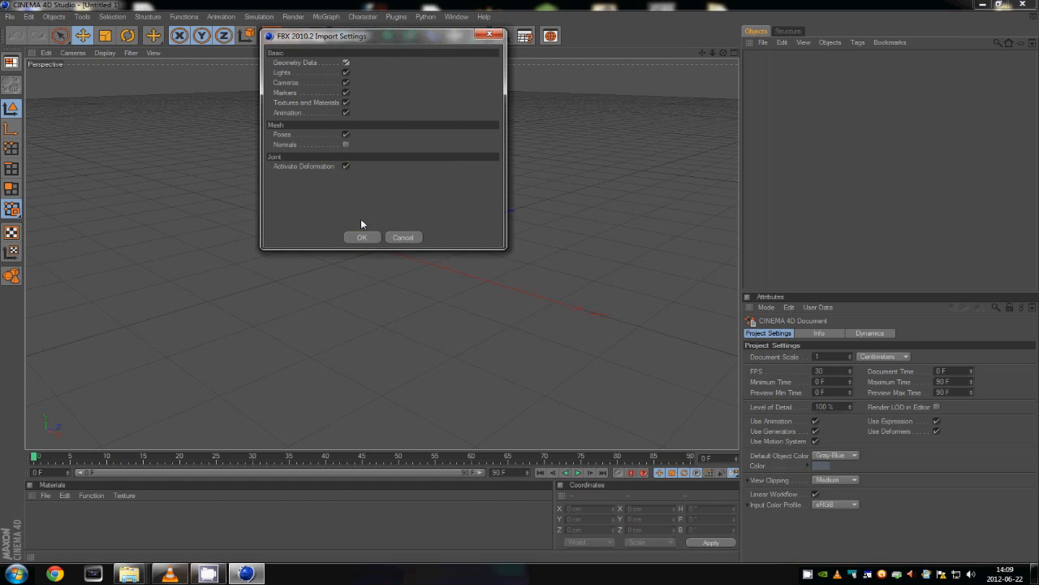
left_click(367, 236)
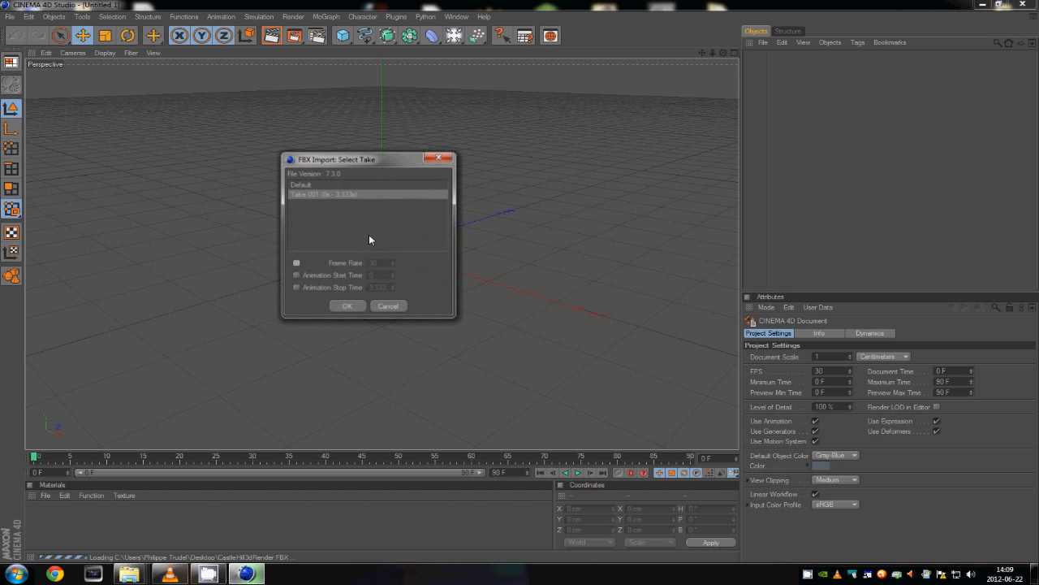
left_click(348, 307)
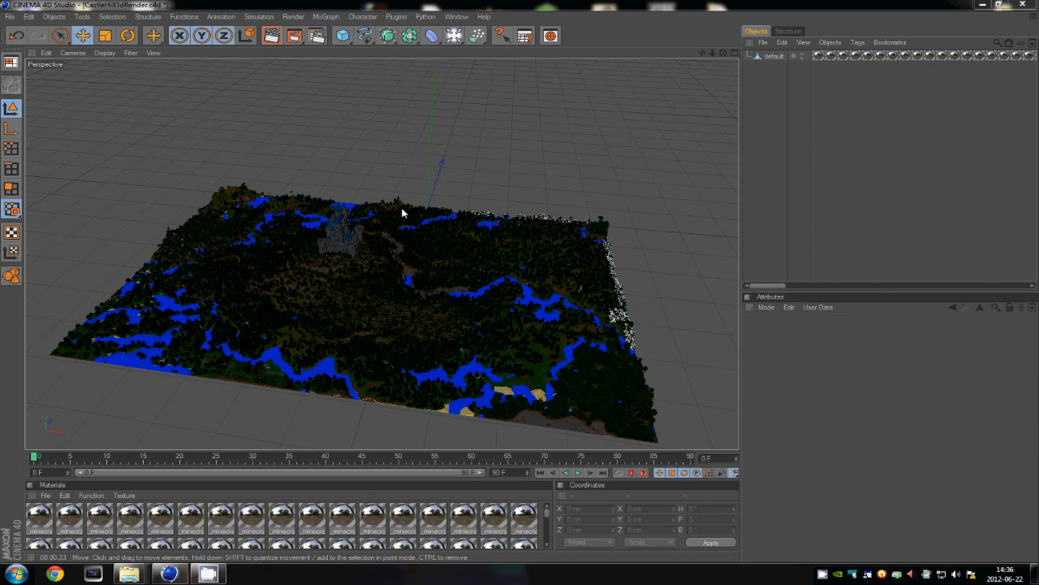
Enlarge the material list below the timeline and select all the imported Minecraft materials, starting from mushroom_brown
left_click_drag(442, 302, 193, 143, "alt")
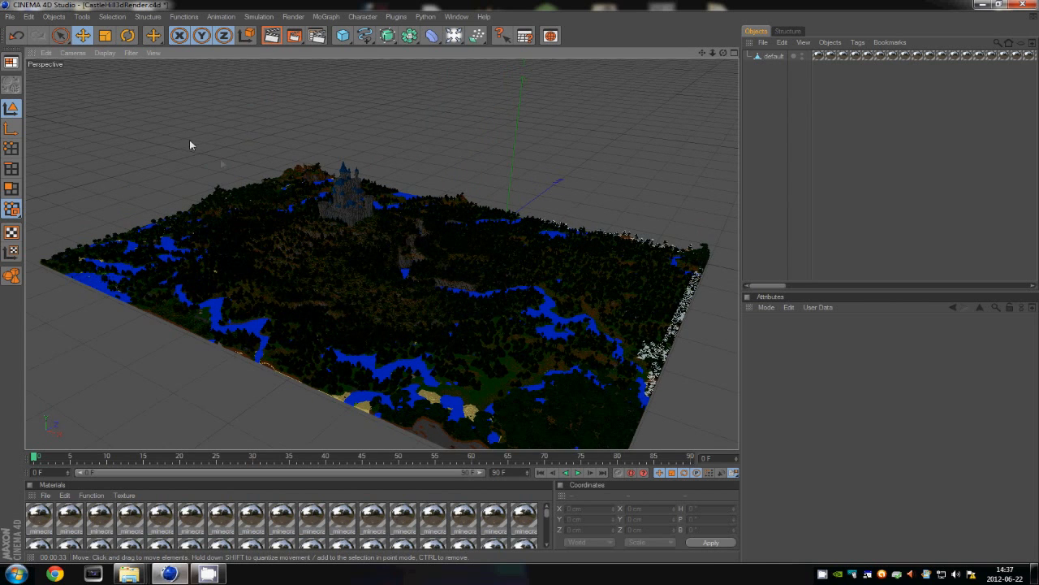
left_click_drag(520, 284, 340, 277, "alt")
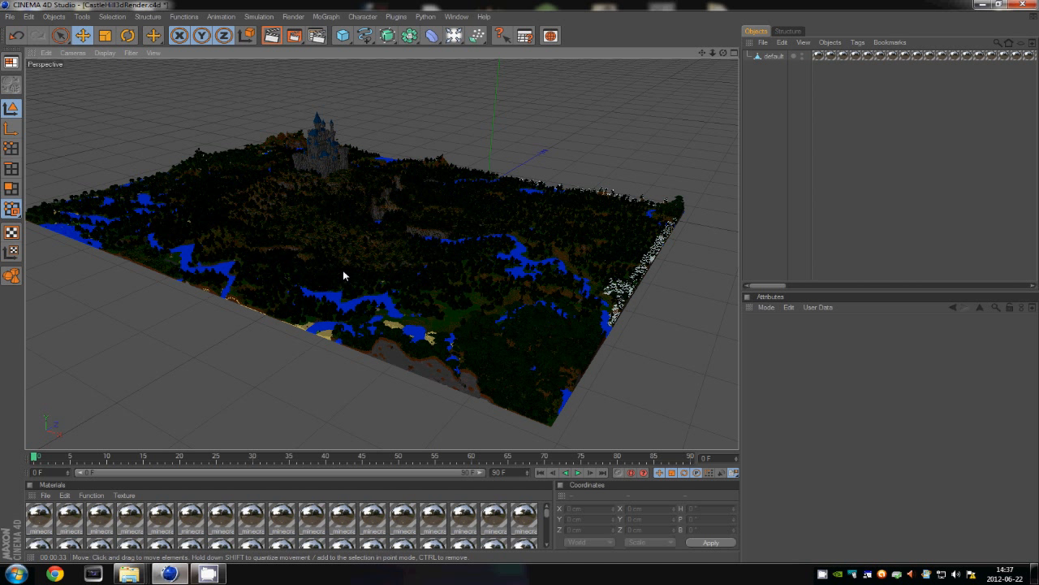
left_click(39, 516)
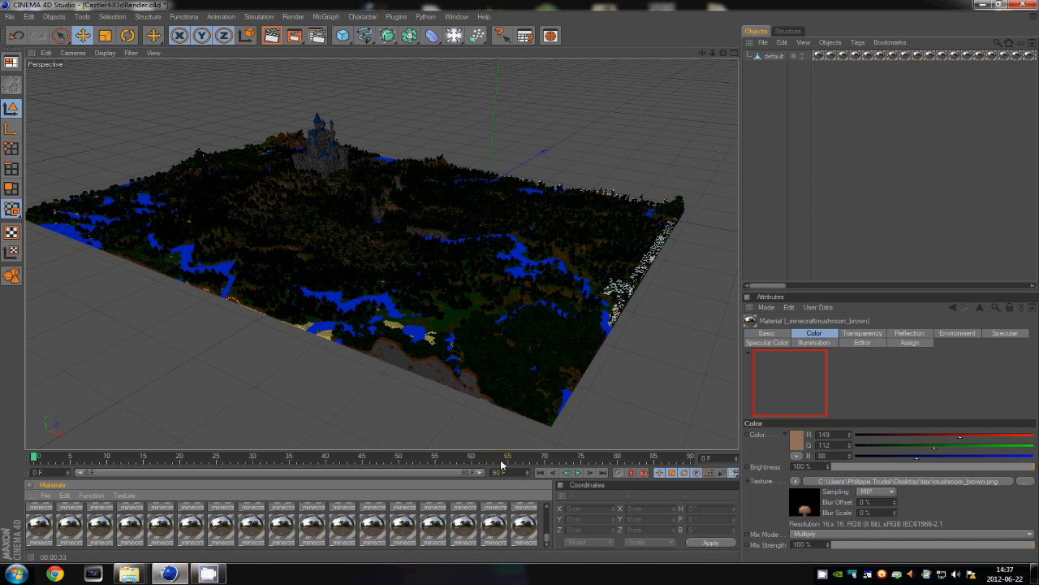
left_click_drag(508, 453, 507, 399)
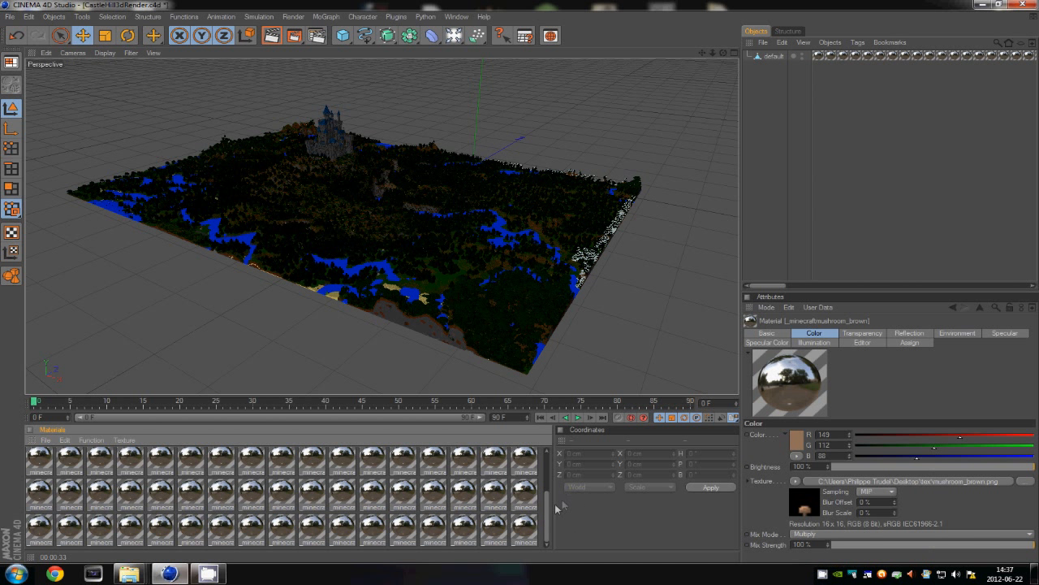
mouse_move(549, 513)
left_mouse_down()
mouse_move(553, 477)
mouse_move(550, 532)
left_mouse_up()
left_click(526, 526, "shift")
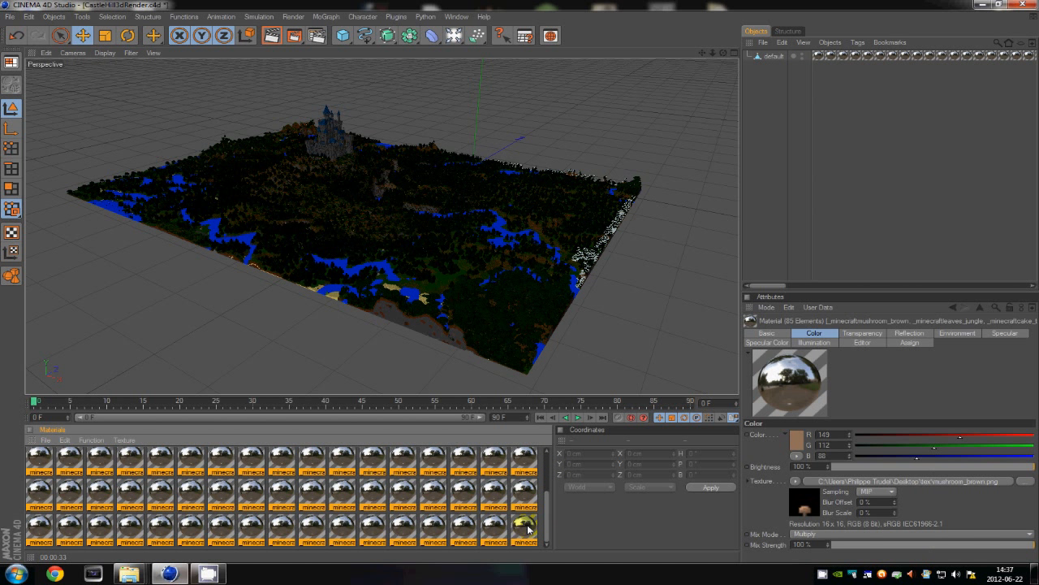
right_click(526, 528)
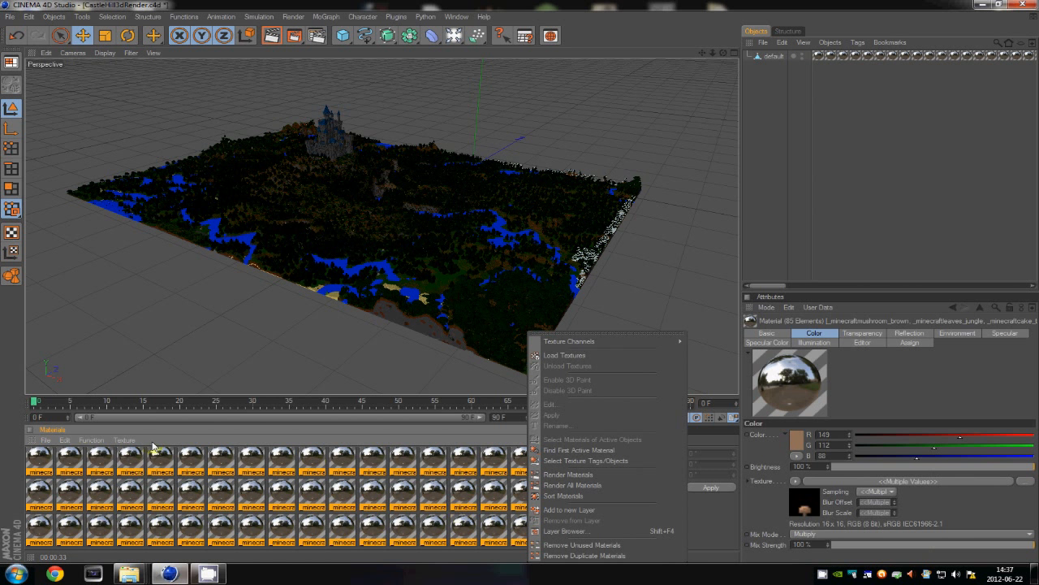
left_click(33, 471)
scroll(34, 470, "up", 3)
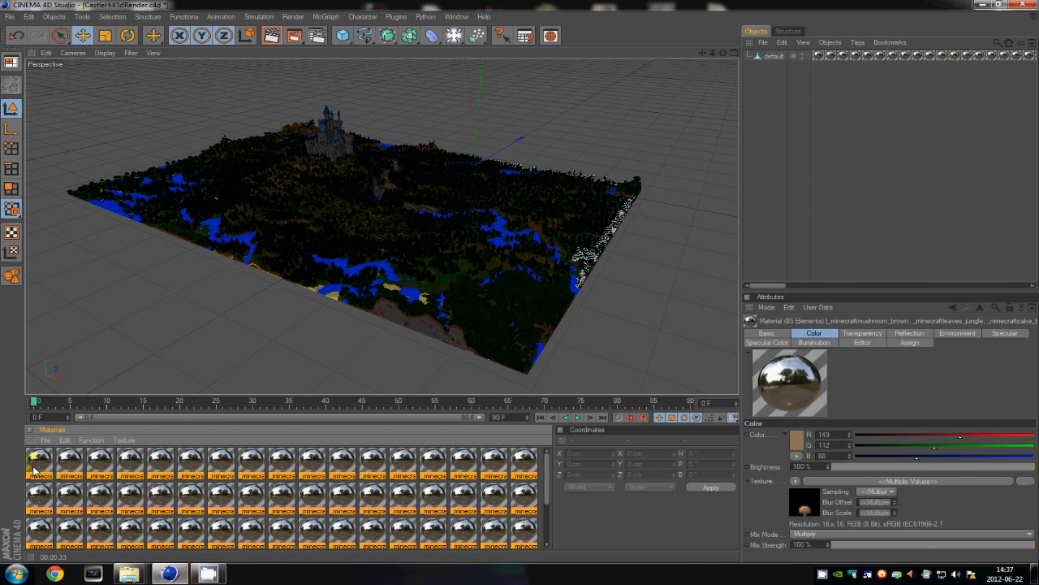
scroll(33, 470, "down", 1)
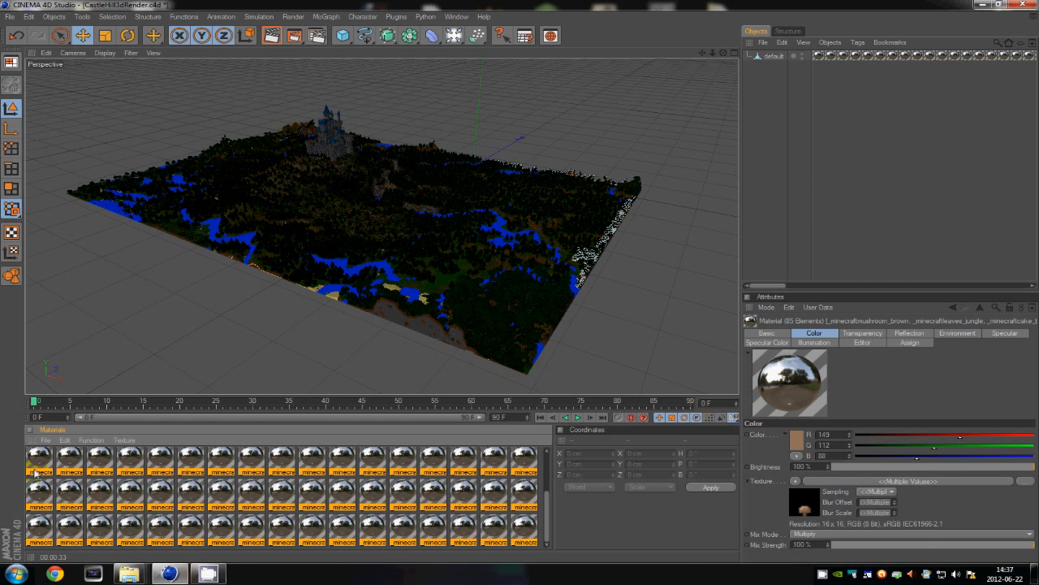
scroll(33, 471, "up", 1)
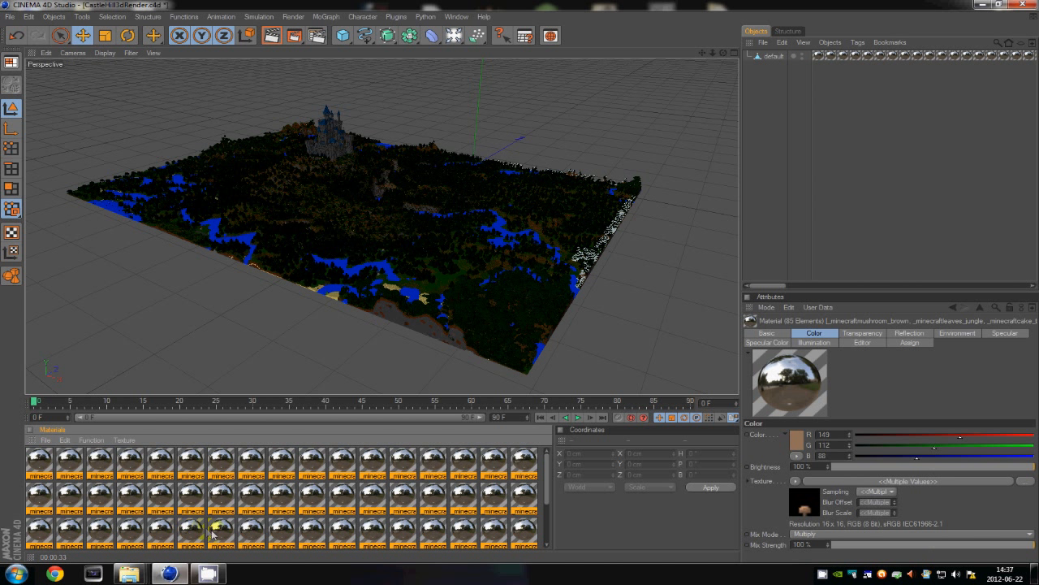
Reselect all the materials from first to last and set their color texture Sampling to None
left_click(54, 464)
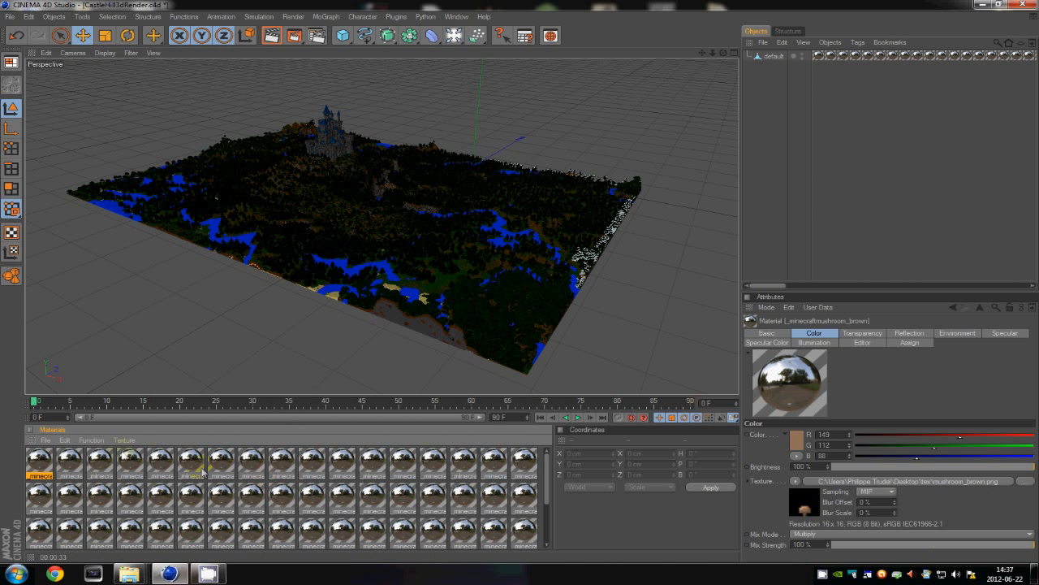
scroll(390, 511, "down", 2)
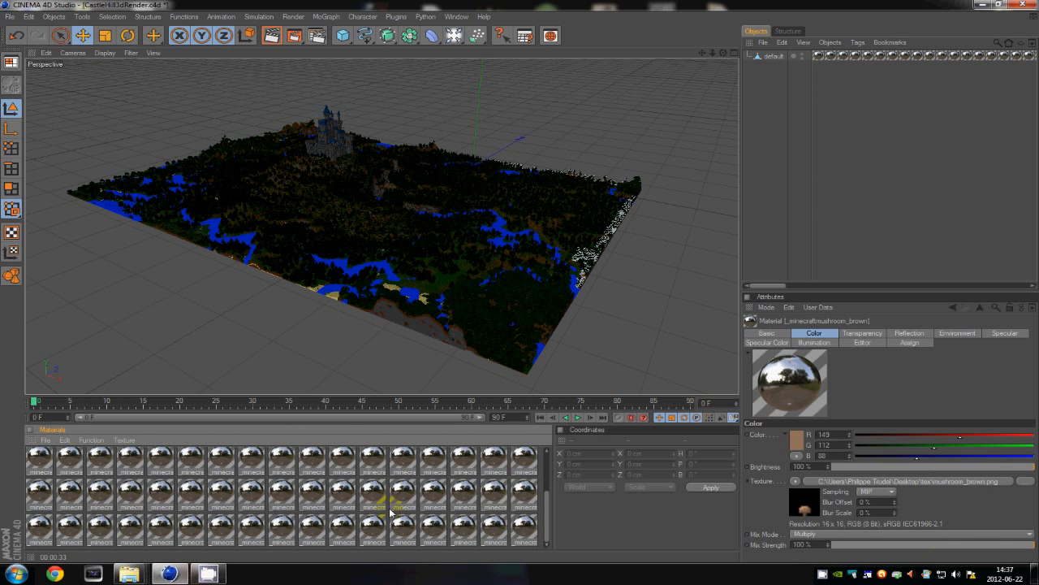
left_click(520, 533, "shift")
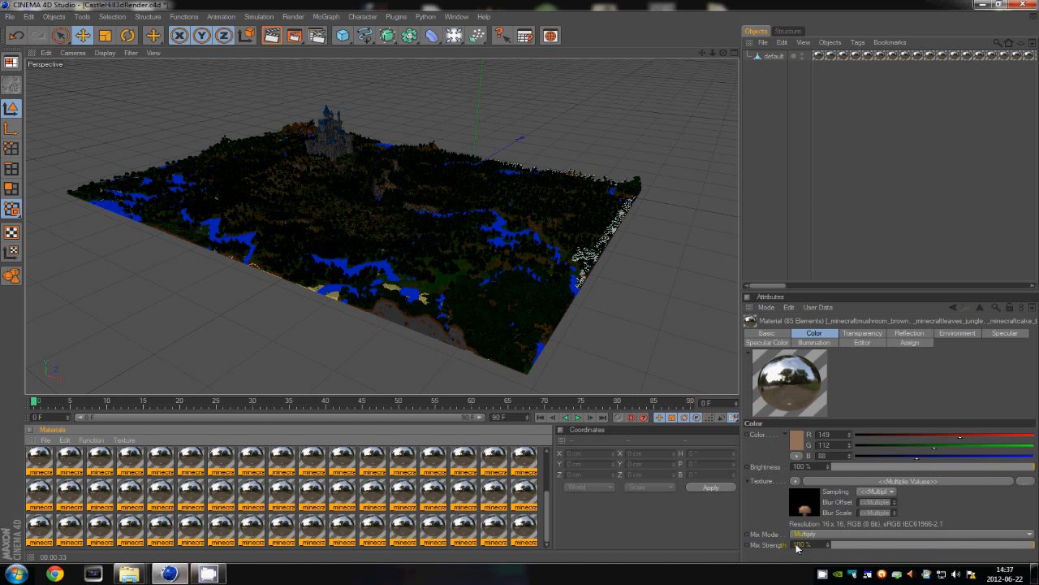
left_click(875, 492)
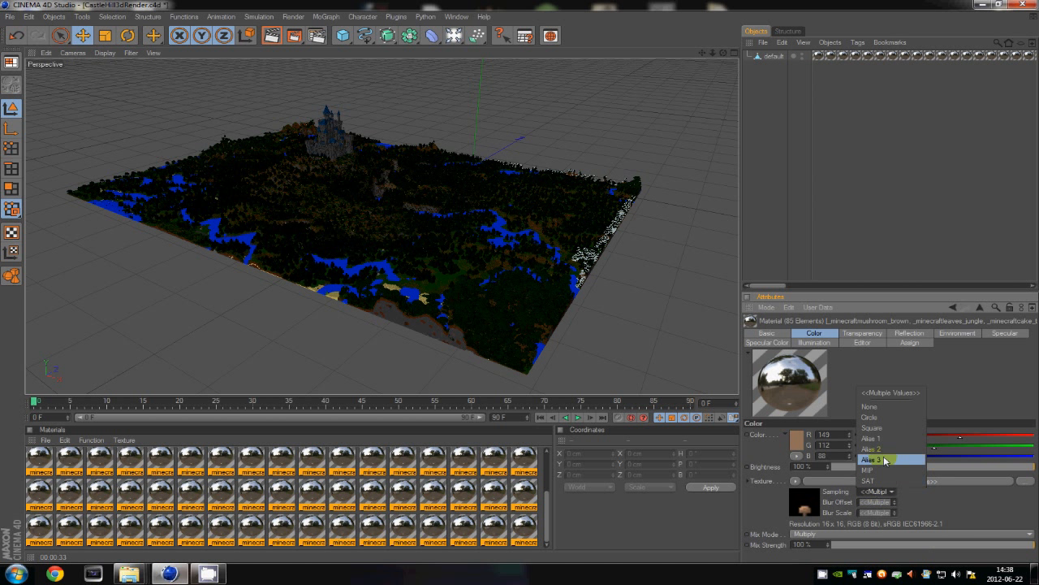
left_click(911, 406)
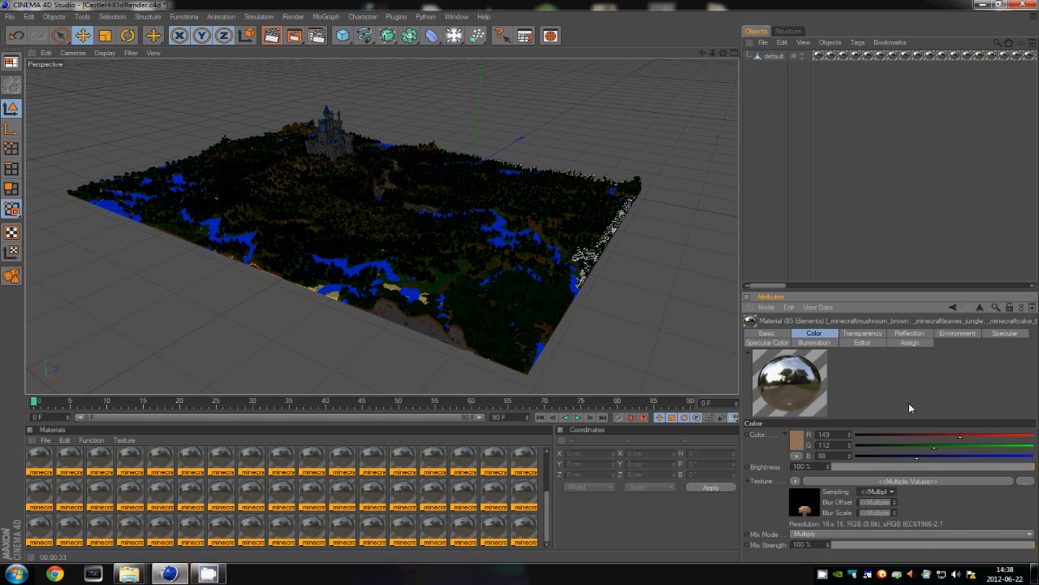
Examine the castle up close and check the color texture sampling of the mushroom_brown material
mouse_move(365, 226)
right_mouse_down("alt")
mouse_move(541, 285)
mouse_move(346, 226)
right_mouse_up("alt")
middle_click_drag(521, 288, 312, 213, "alt")
mouse_move(312, 213)
right_mouse_down("alt")
mouse_move(550, 284)
mouse_move(313, 213)
right_mouse_up("alt")
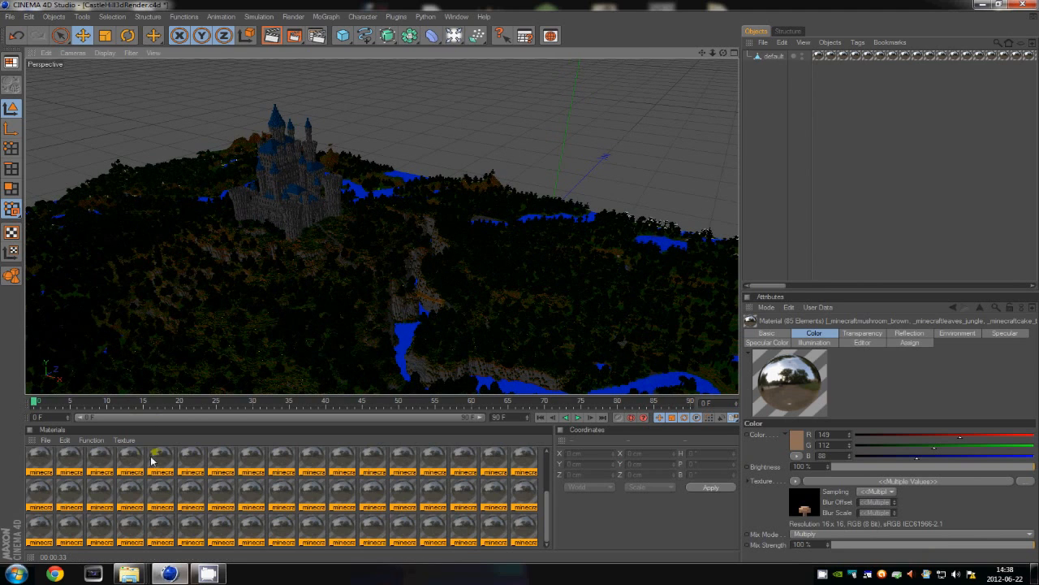
left_click(44, 464)
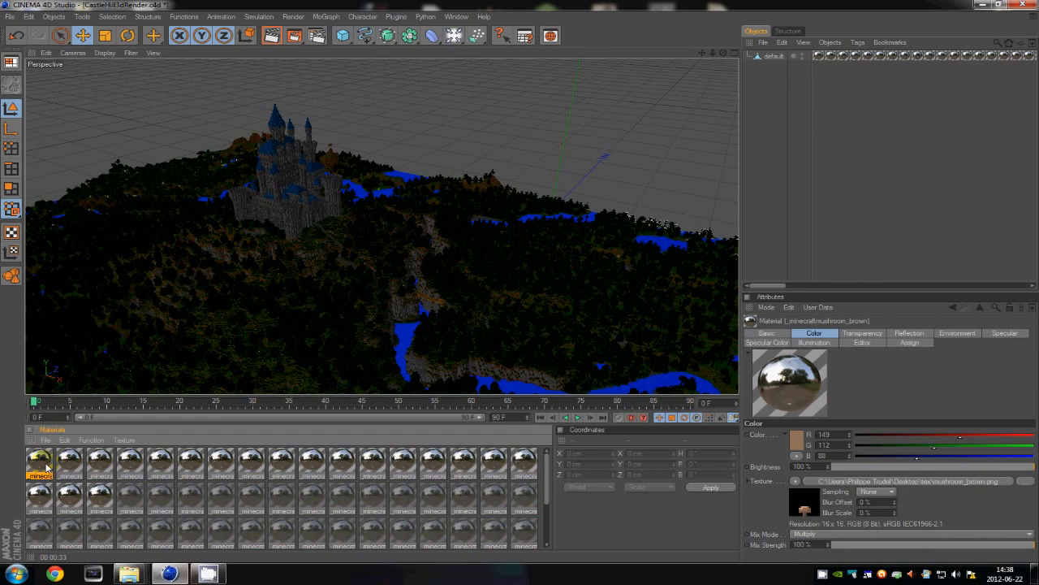
Select all the Minecraft materials from mushroom_brown to the last one and disable their Reflection and Specular channels
double_click(44, 464)
scroll(70, 457, "down", 1)
left_click(531, 539, "shift")
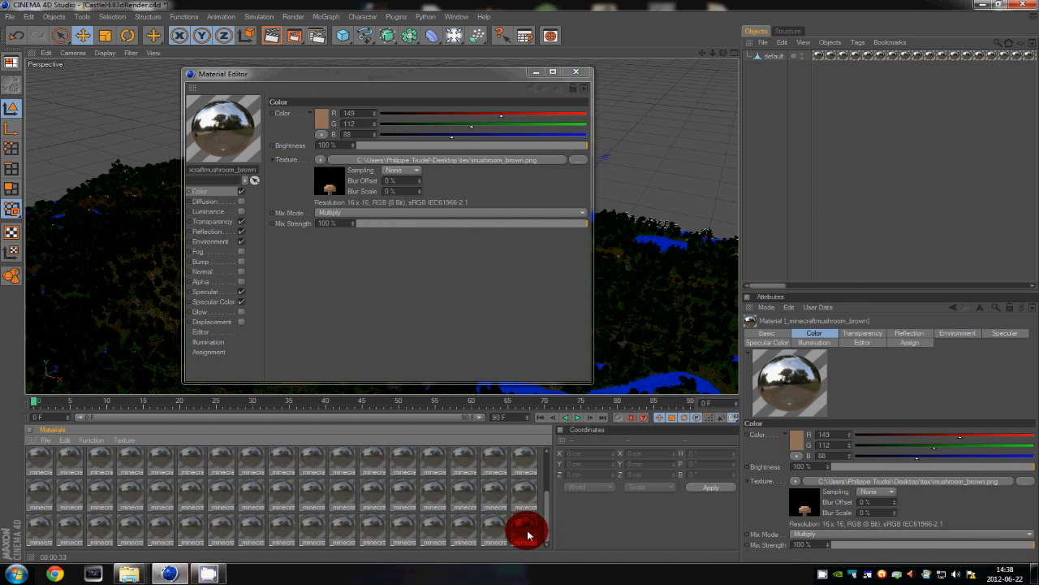
left_click(241, 234)
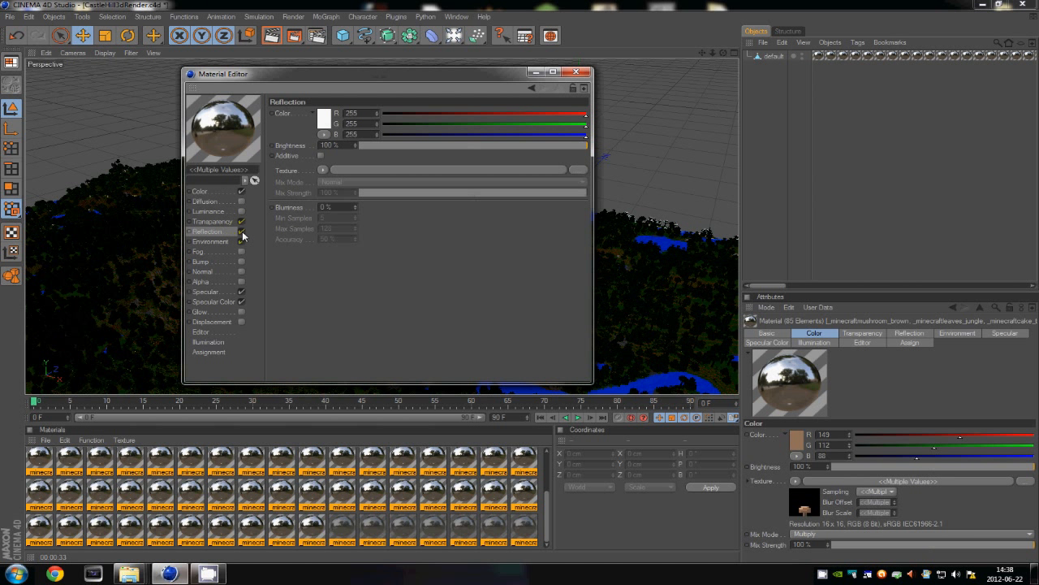
left_click(242, 232)
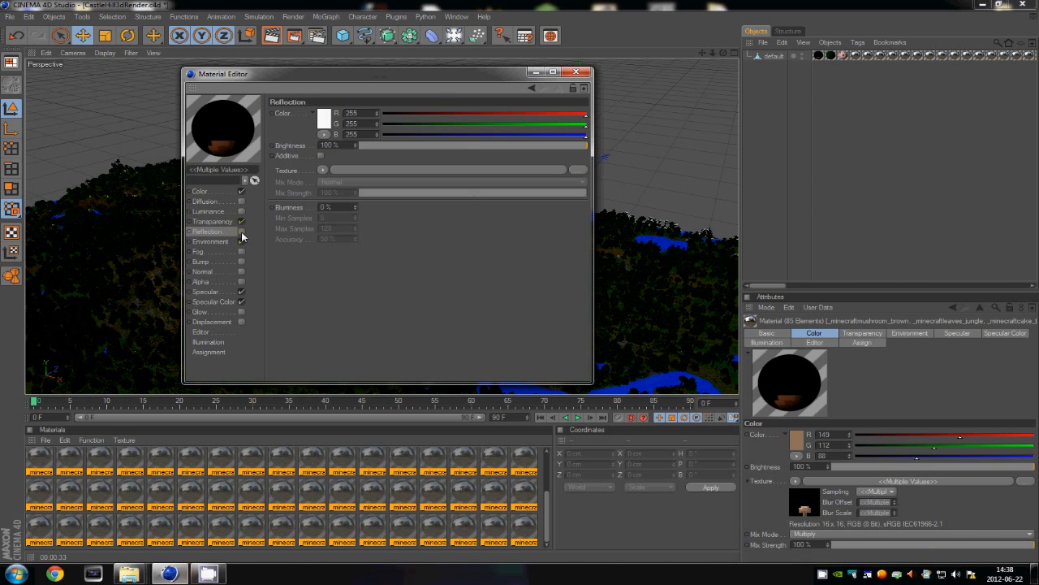
left_click(241, 292)
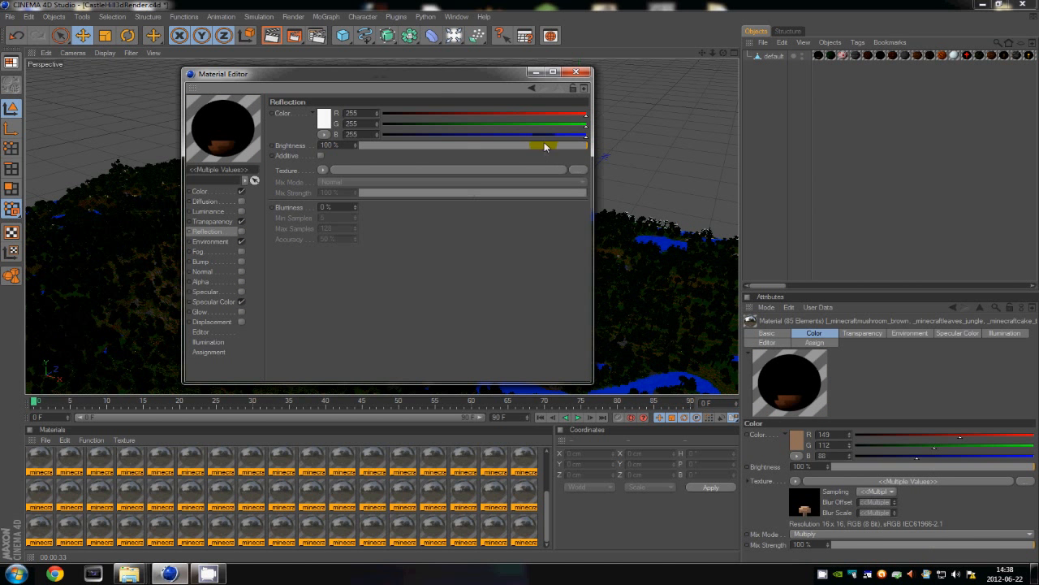
left_click(575, 72)
Render the perspective view of the whole castle landscape, deselecting the default object so nothing is selected
left_click(589, 238)
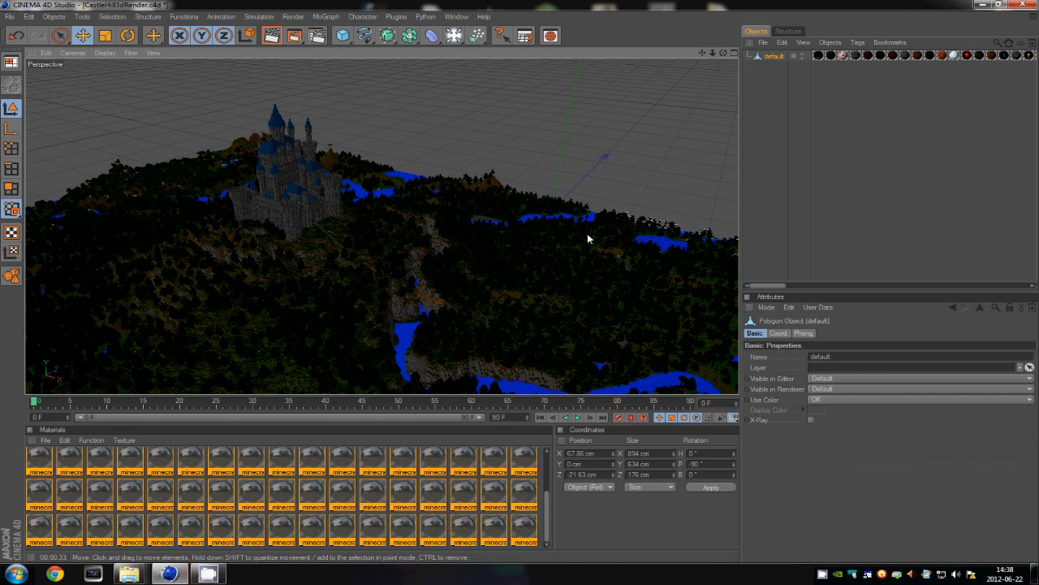
key("ctrl+r")
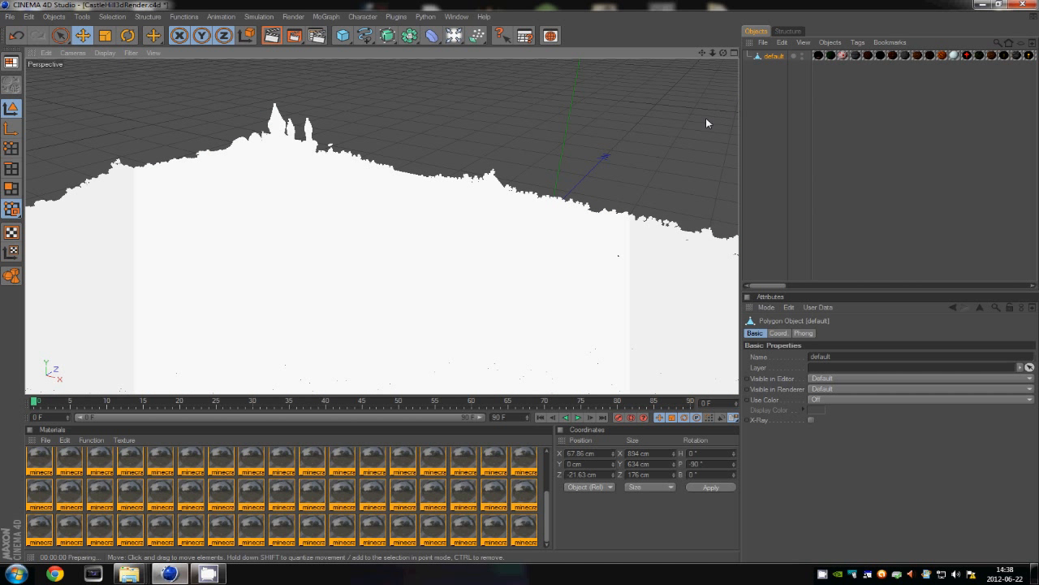
left_click(908, 90)
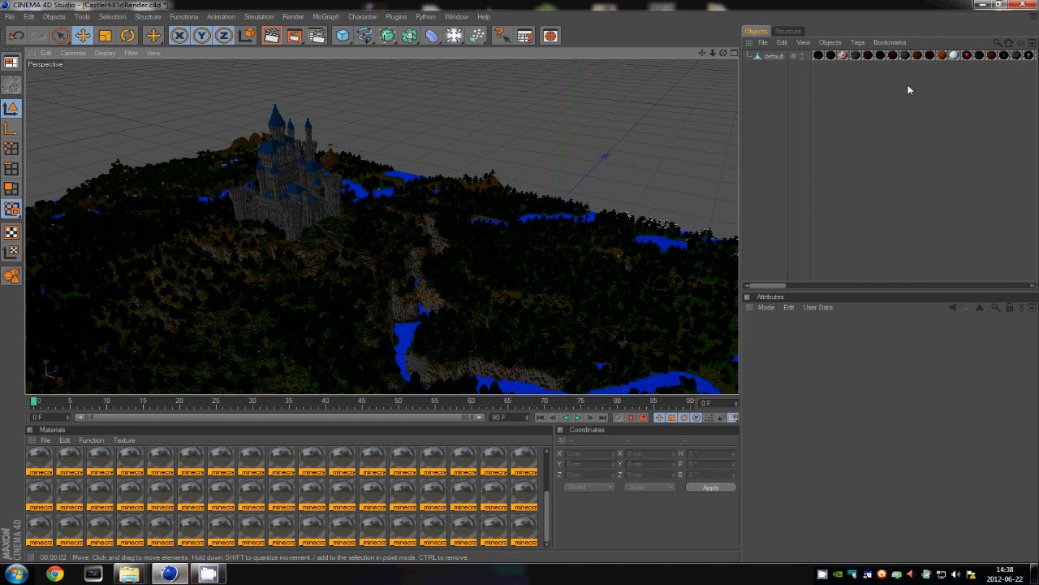
key("ctrl+r")
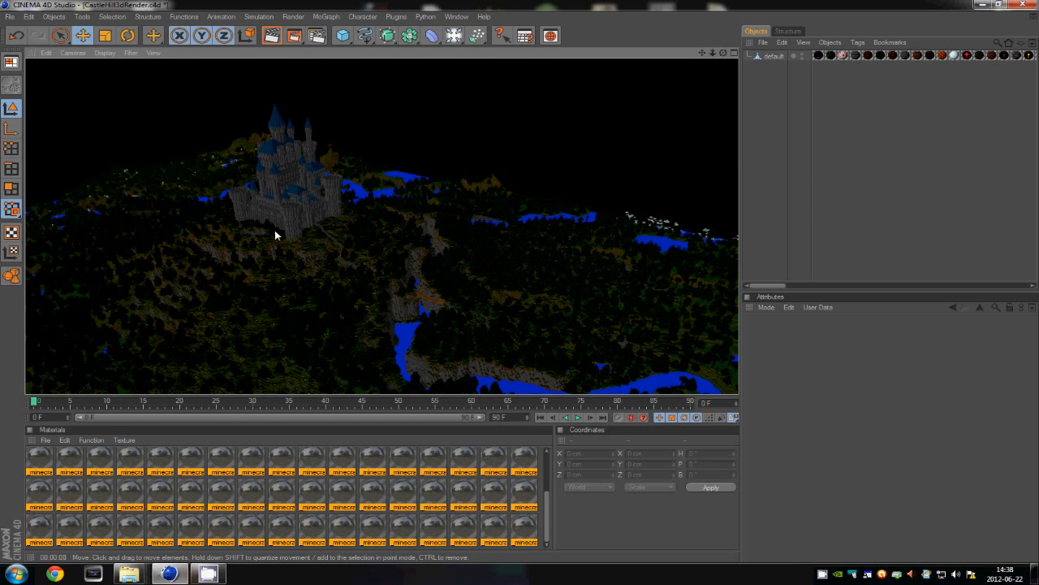
Examine the stone brick texture of the castle walls up close and the surrounding landscape from afar
scroll(520, 282, "up", 10)
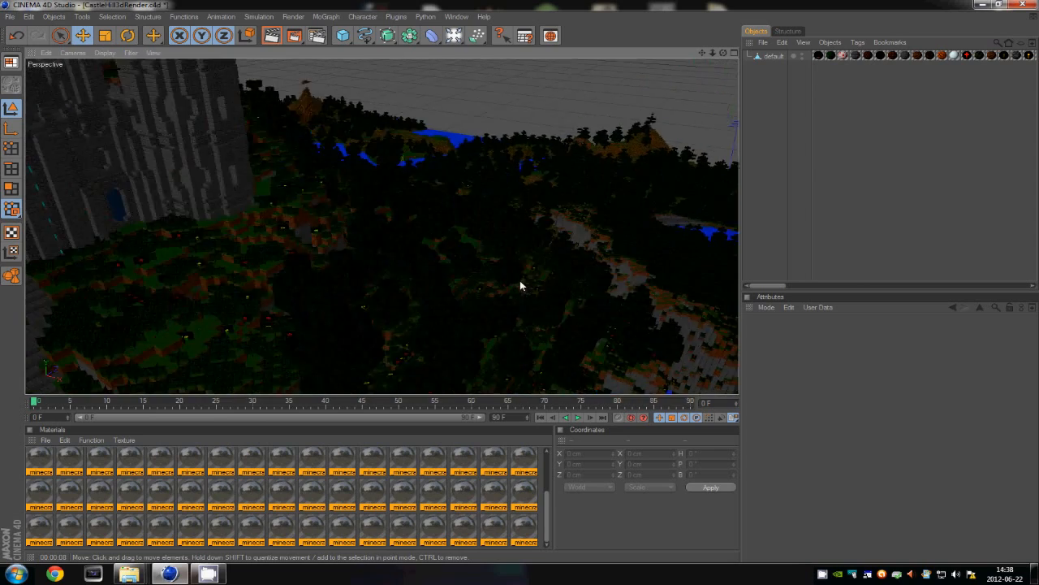
scroll(520, 281, "up", 10)
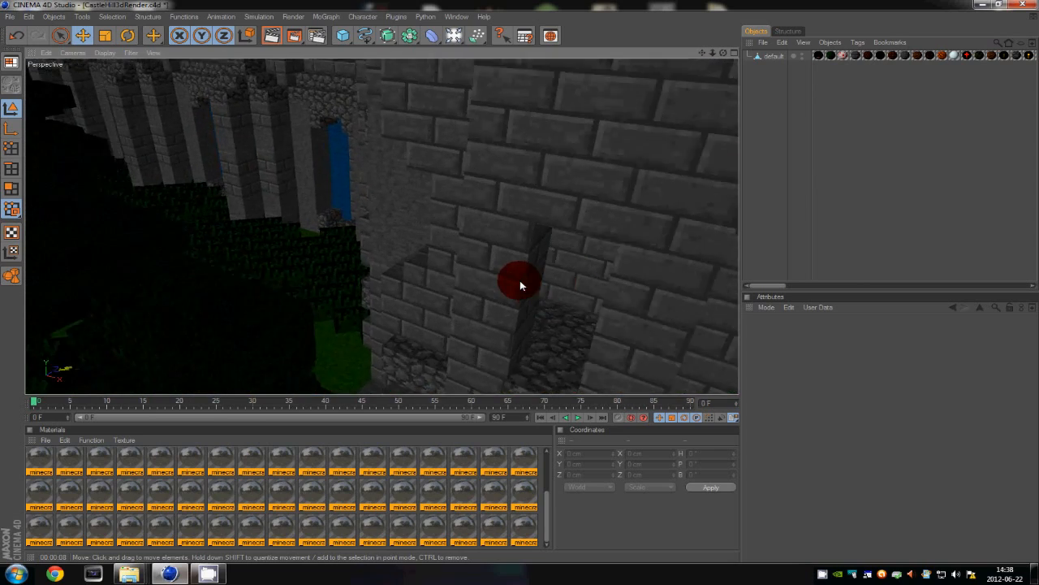
scroll(520, 281, "up", 5)
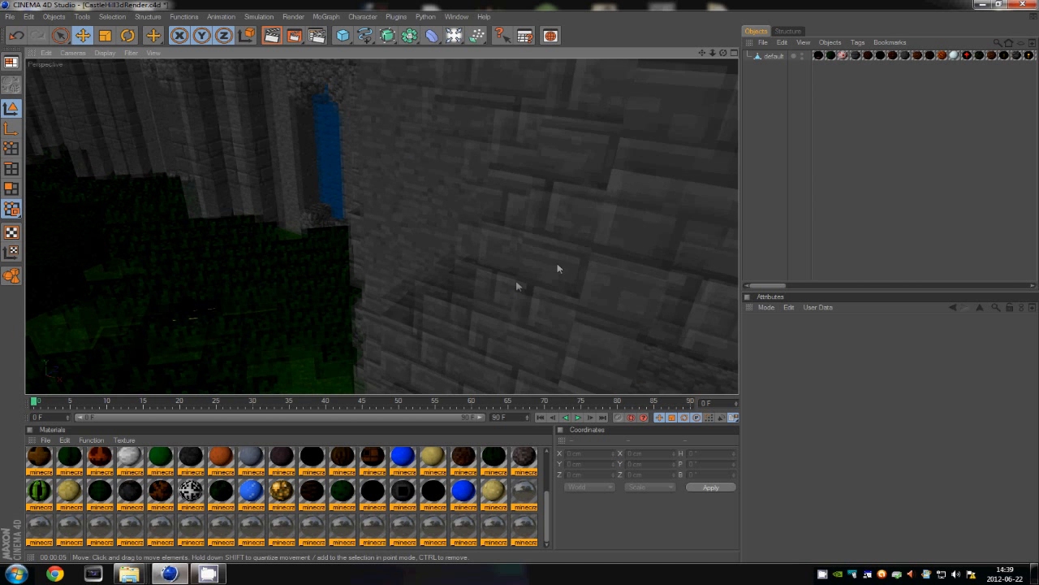
scroll(520, 282, "down", 10)
left_click_drag(520, 281, 560, 256, "alt")
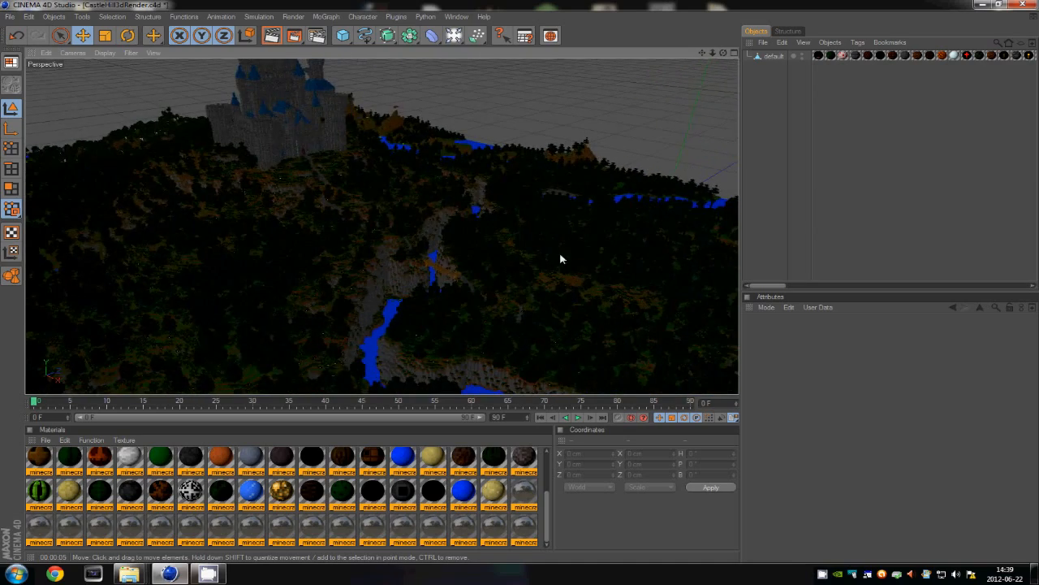
middle_click_drag(533, 213, 638, 284, "alt")
right_click_drag(473, 208, 418, 208, "alt")
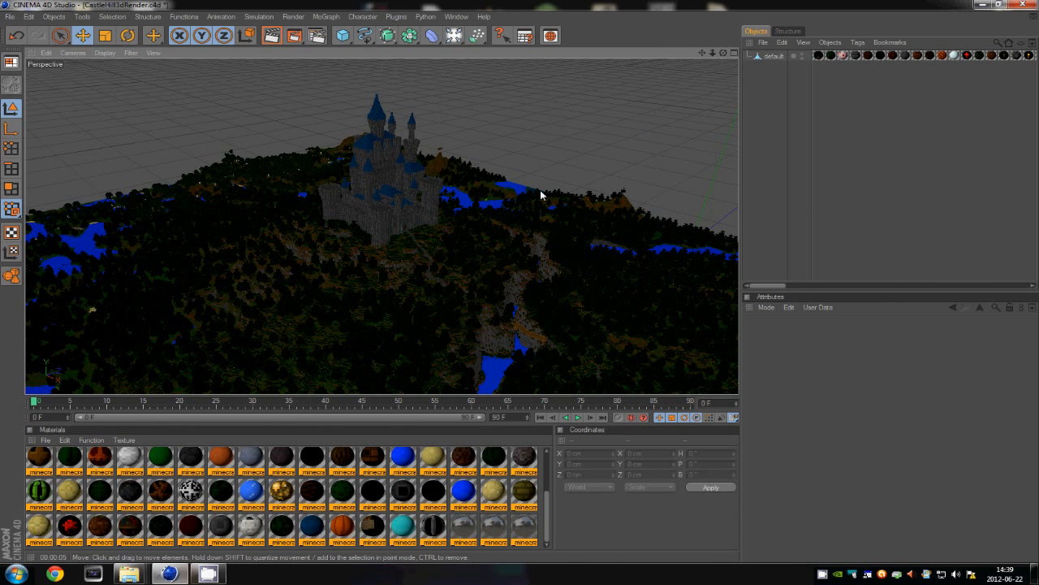
Copy the tall_grass material's color texture tall_grass.png into its Alpha channel and enable Alpha
left_click(344, 491)
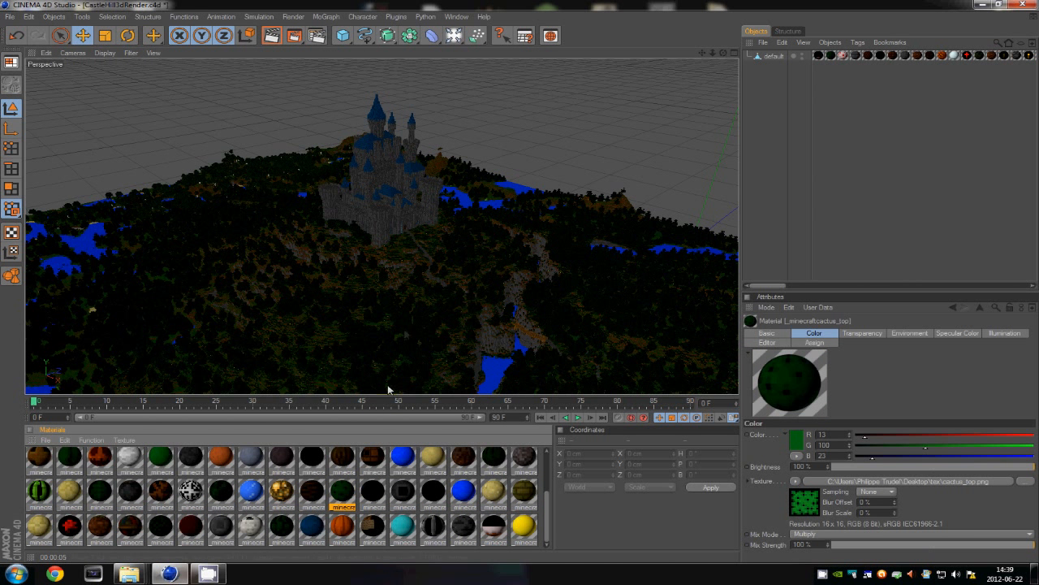
scroll(521, 285, "up", 3)
scroll(521, 285, "up", 8)
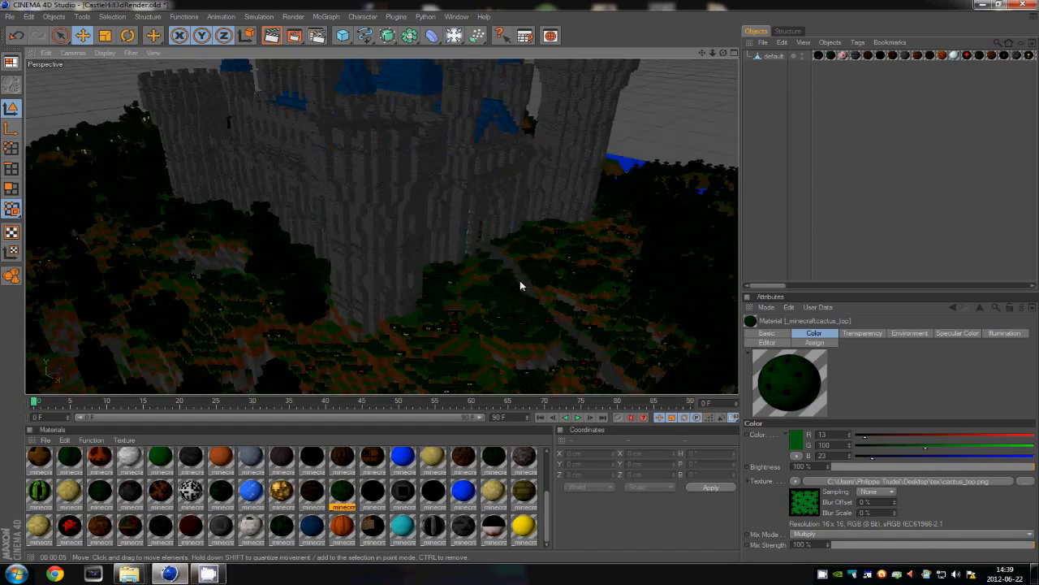
right_click_drag(521, 285, 275, 323, "alt")
middle_click_drag(439, 270, 520, 281, "alt")
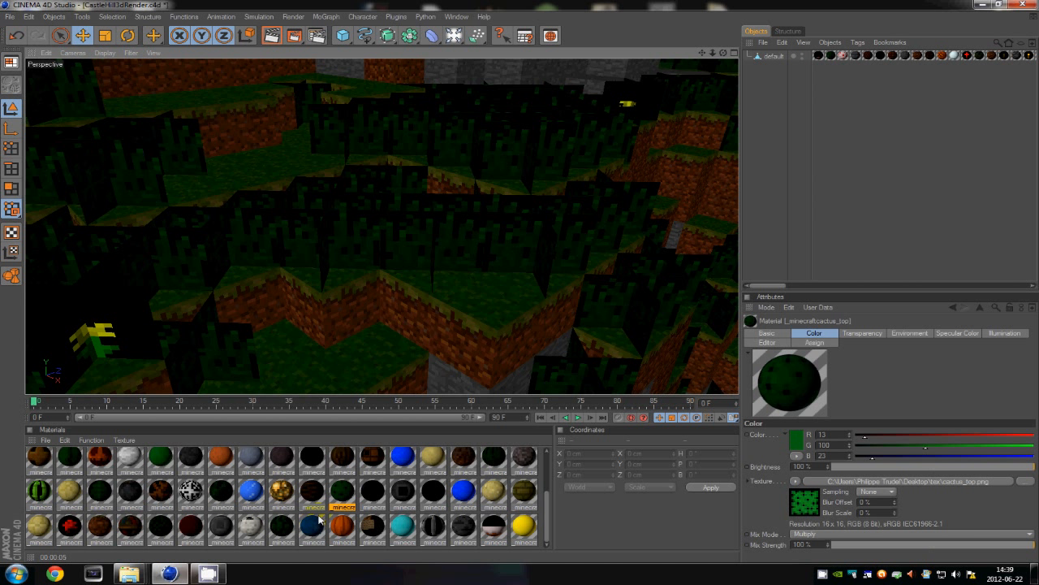
double_click(502, 459)
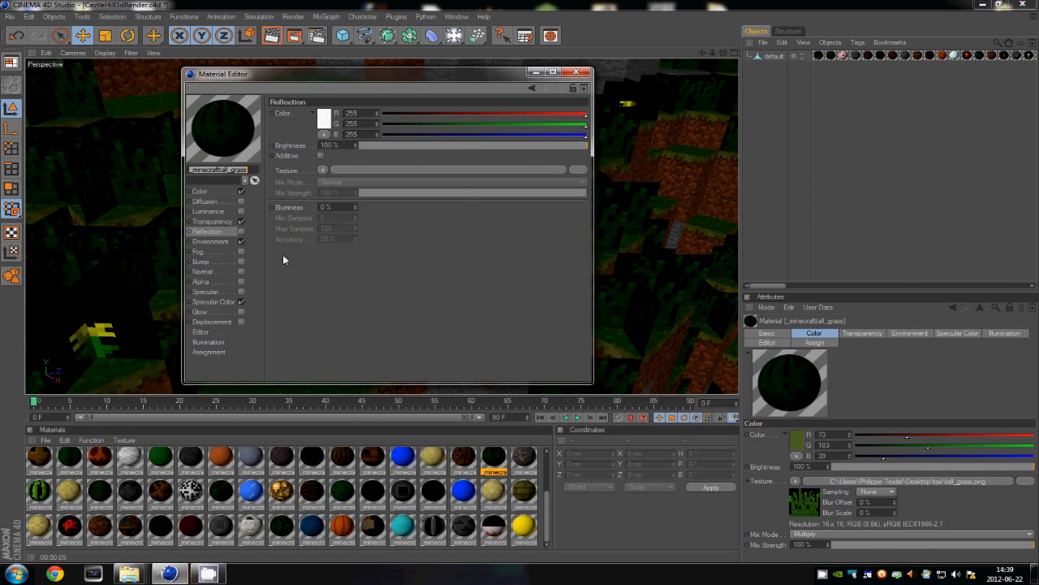
left_click(213, 192)
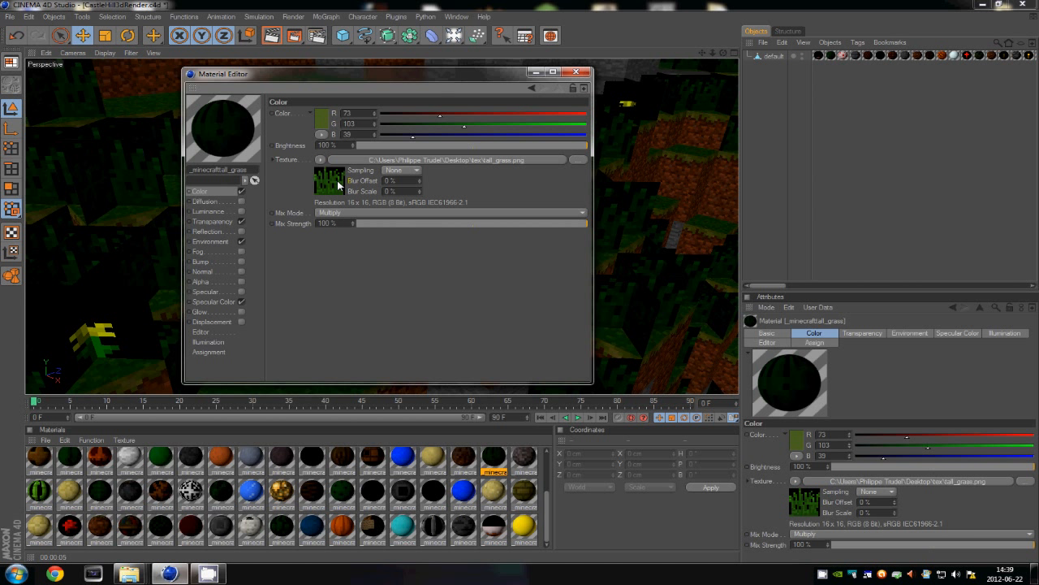
mouse_move(336, 184)
left_mouse_down()
mouse_move(241, 214)
mouse_move(322, 148)
mouse_move(331, 182)
left_mouse_up()
left_click(204, 281)
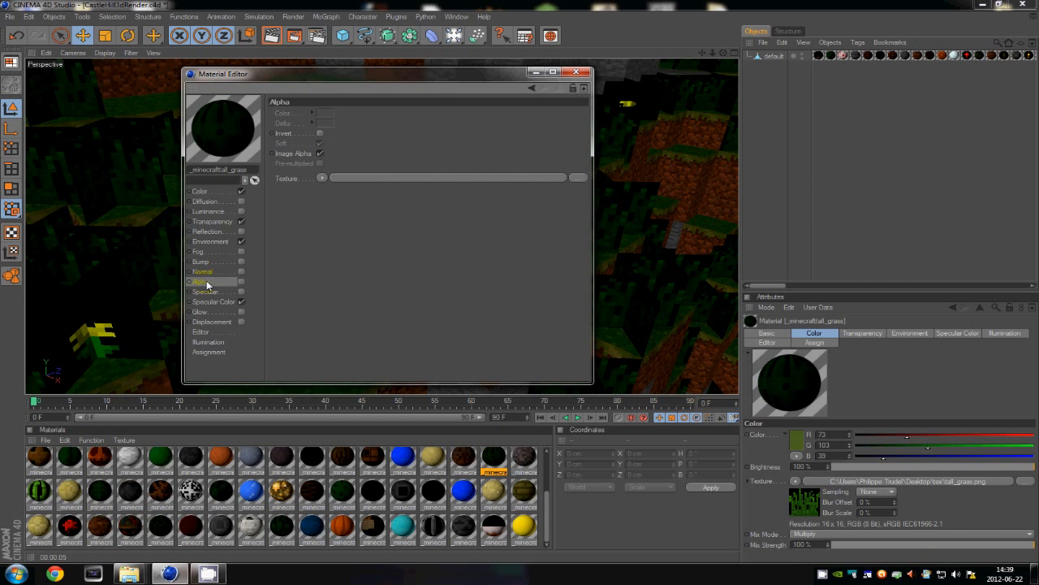
left_click_drag(368, 179, 369, 180)
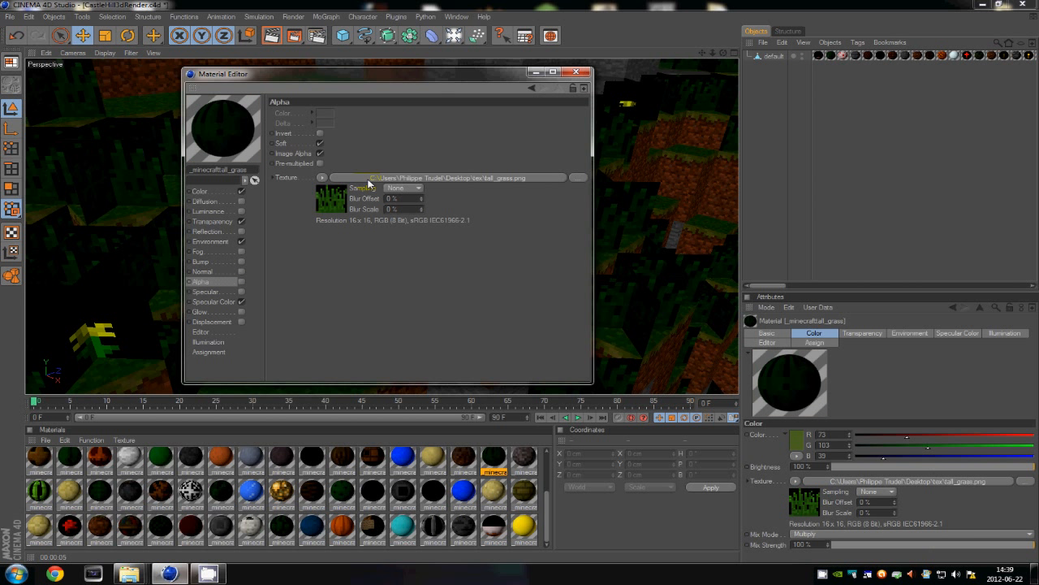
left_click(242, 282)
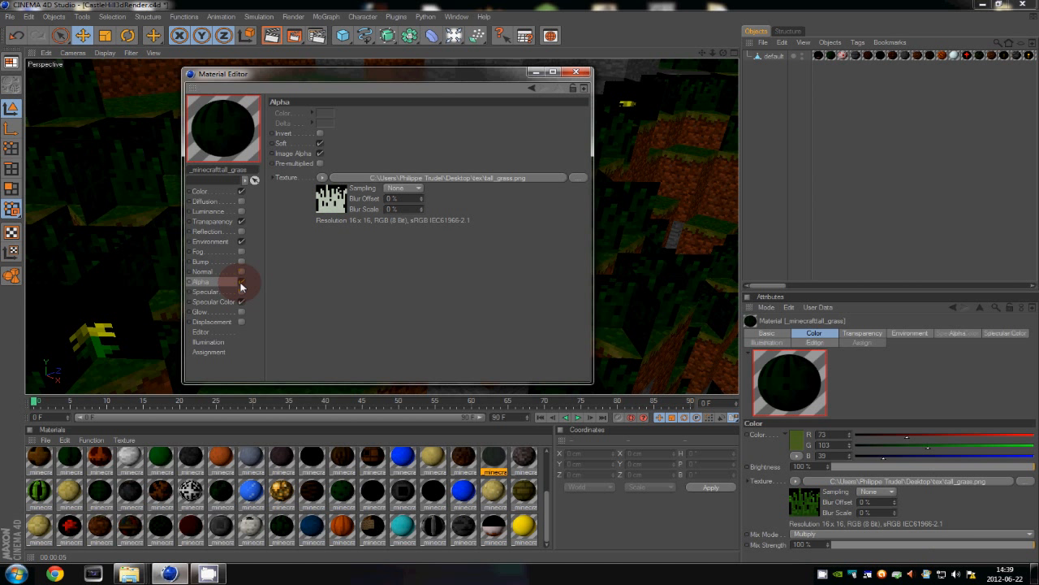
left_click(576, 72)
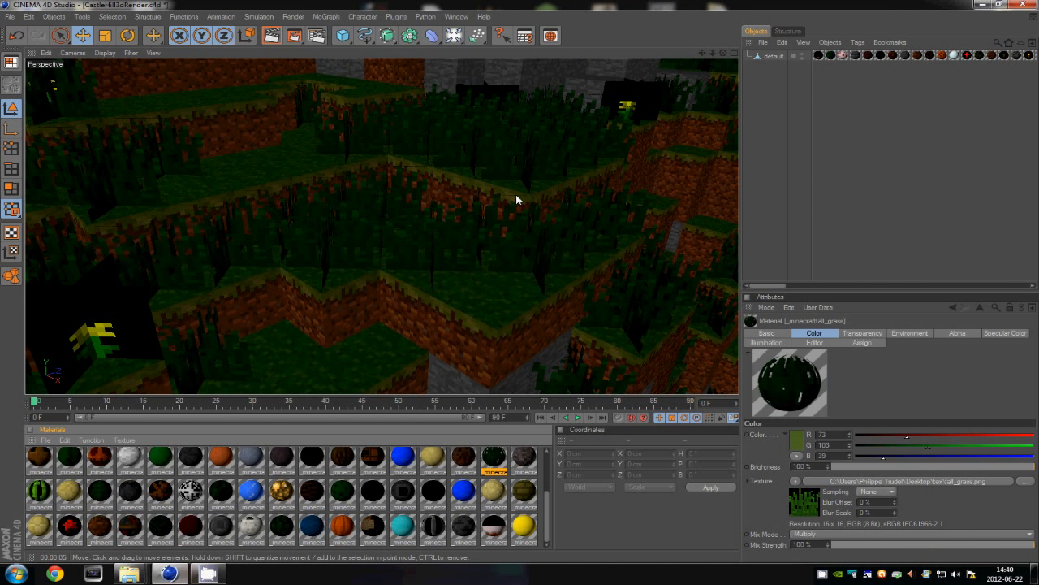
Render the view of the tall grass and review the Alpha settings of the tall_grass material
key("ctrl+r")
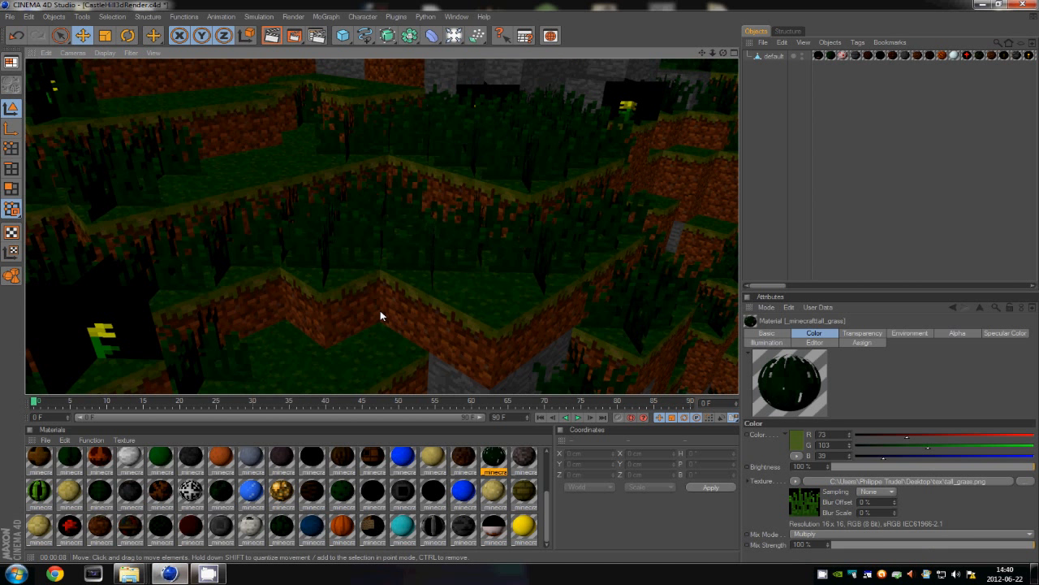
left_click_drag(317, 309, 278, 301, "alt")
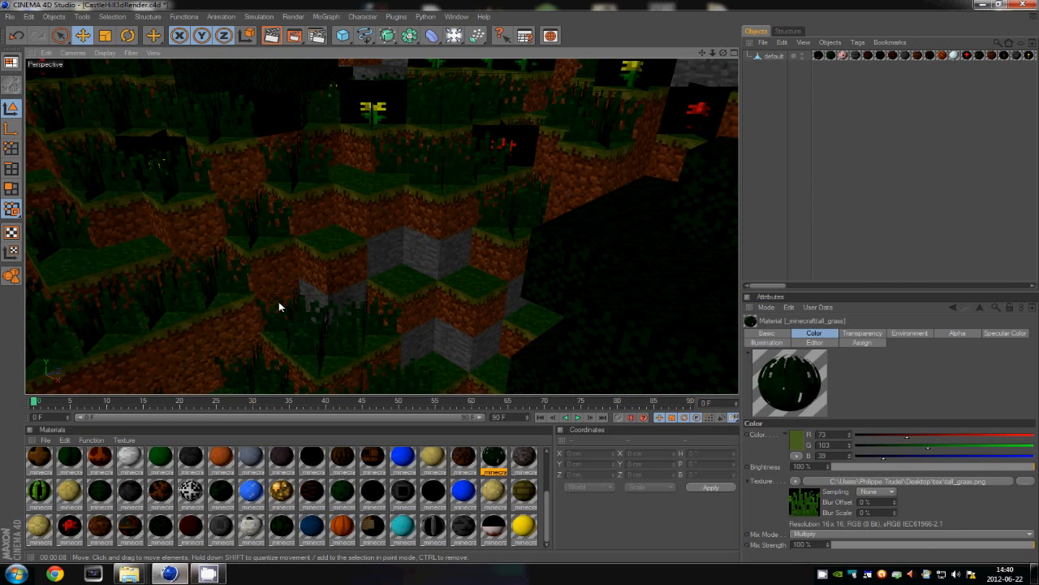
double_click(494, 458)
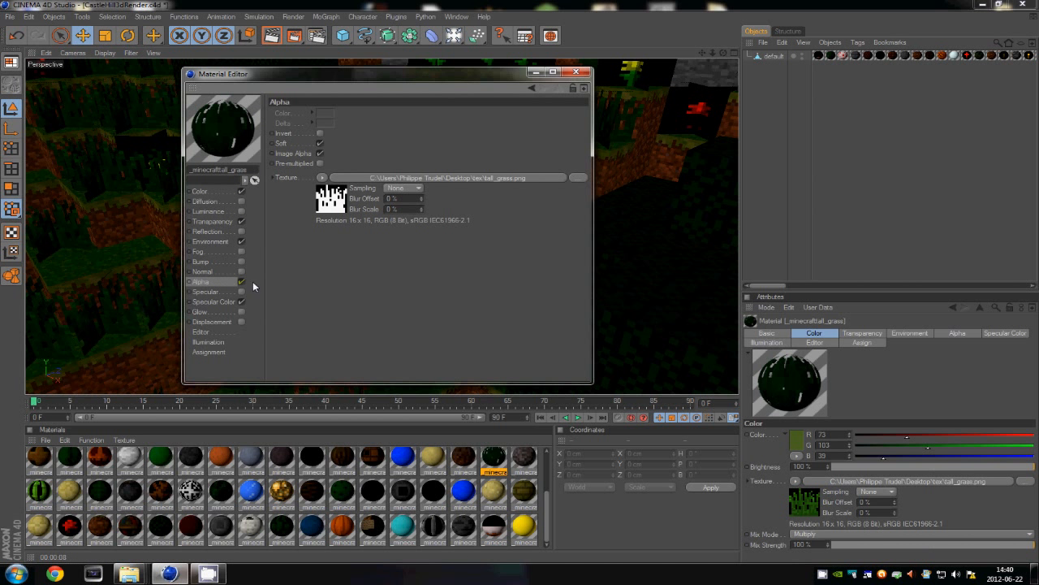
left_click(585, 73)
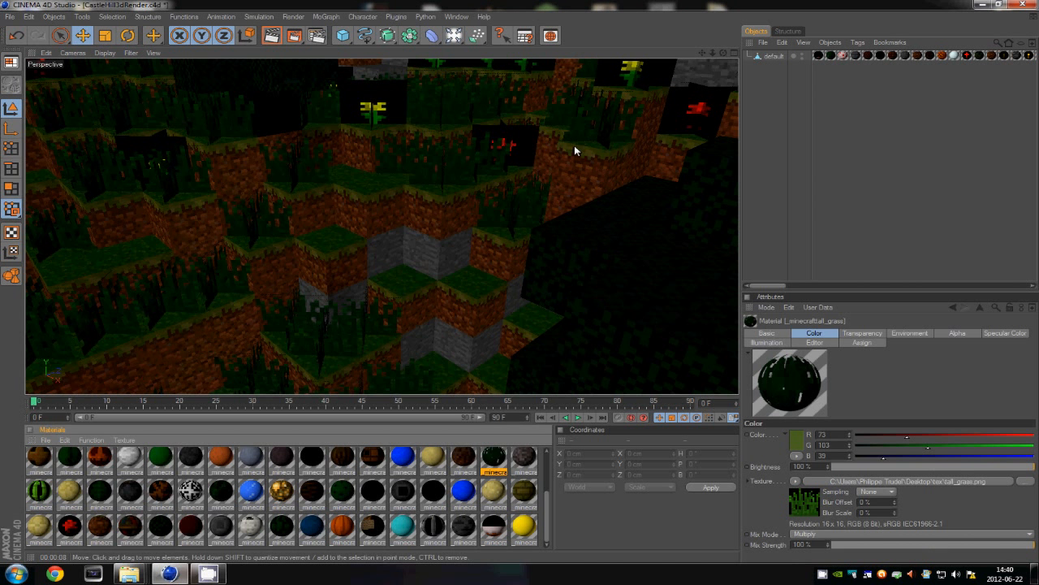
Examine the red and yellow flowers among the grass and the river valley below the castle
left_click_drag(521, 281, 521, 281)
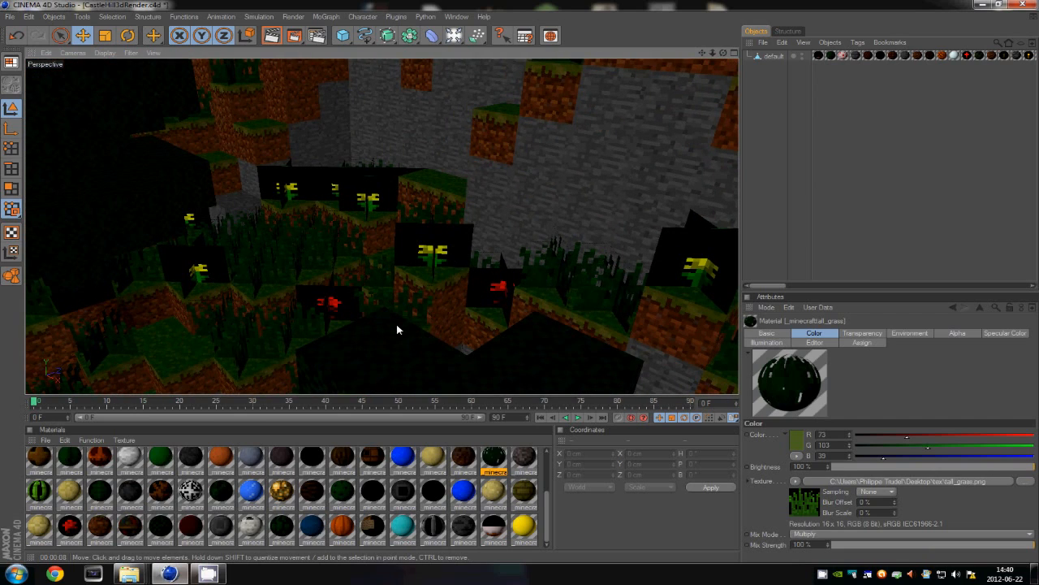
left_click_drag(441, 315, 519, 281)
left_click_drag(439, 236, 419, 251, "alt")
right_click_drag(519, 280, 328, 210, "alt")
left_click_drag(297, 189, 208, 182, "alt")
right_click_drag(208, 182, 492, 217, "alt")
left_click_drag(492, 217, 519, 280, "alt")
middle_click_drag(519, 280, 466, 281, "alt")
mouse_move(470, 294)
right_mouse_down("alt")
mouse_move(520, 280)
mouse_move(470, 294)
right_mouse_up("alt")
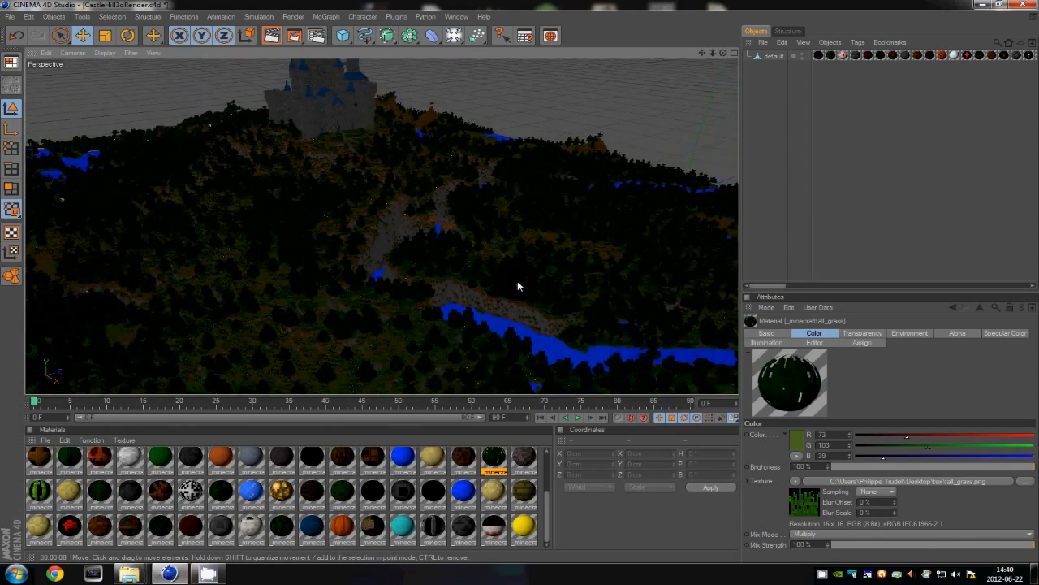
right_click_drag(246, 316, 519, 283, "alt")
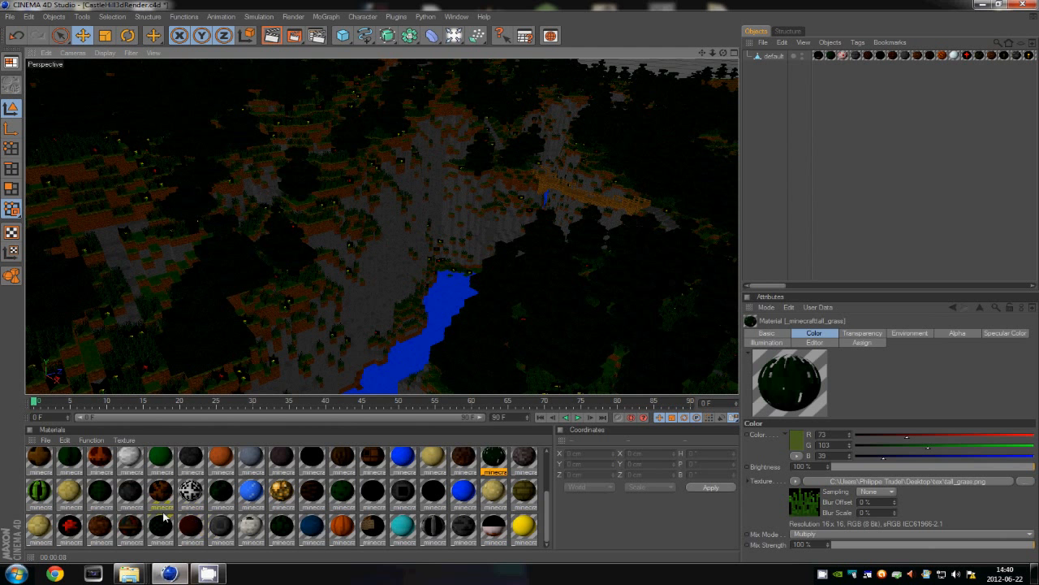
Copy the flower_red material's color texture flower_red.png into its Alpha channel and enable Alpha
double_click(72, 526)
left_click(215, 193)
left_click(215, 282)
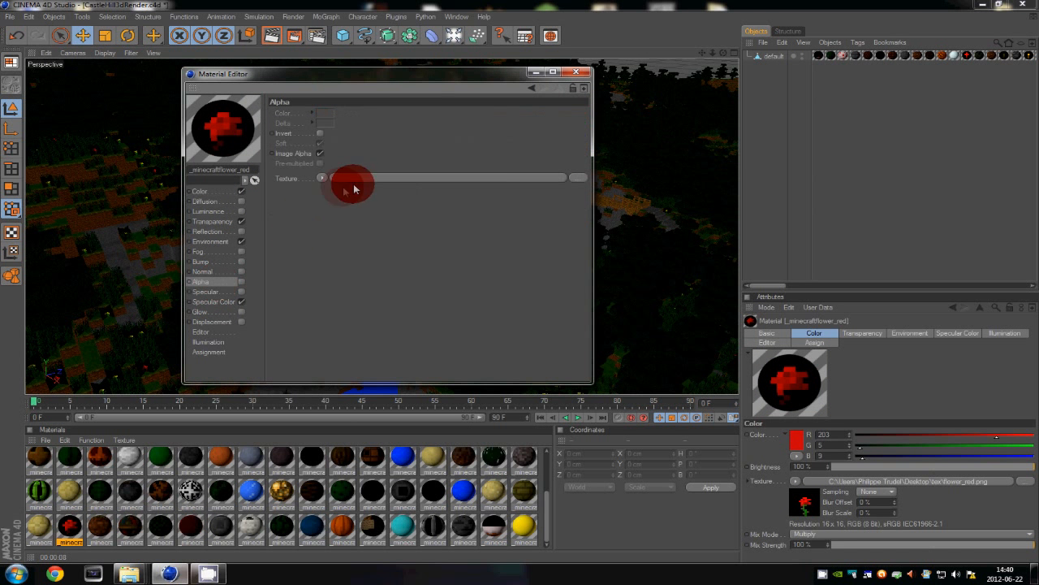
left_click(240, 191)
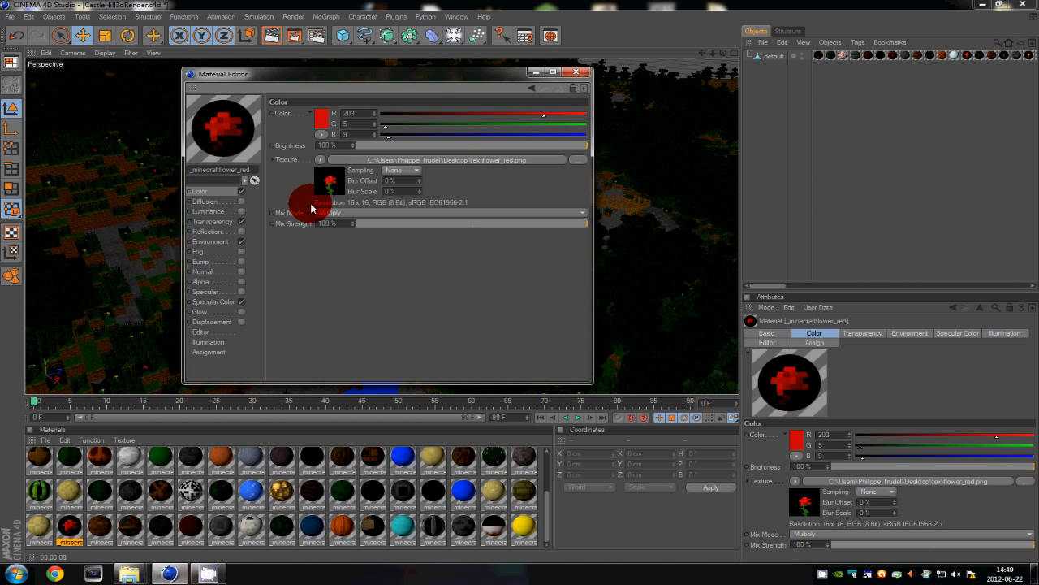
left_click(209, 281)
left_click(354, 177)
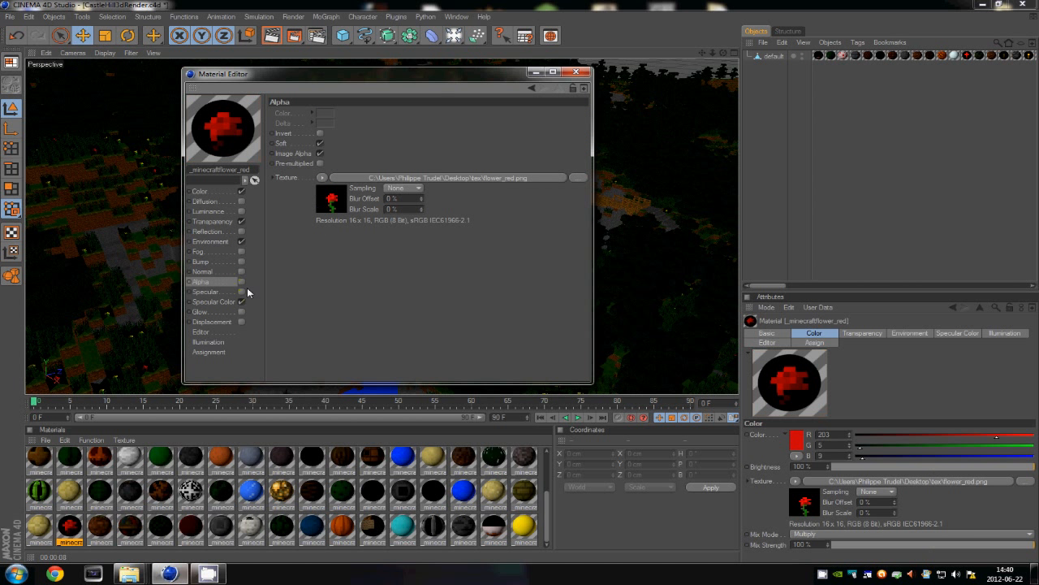
left_click(576, 72)
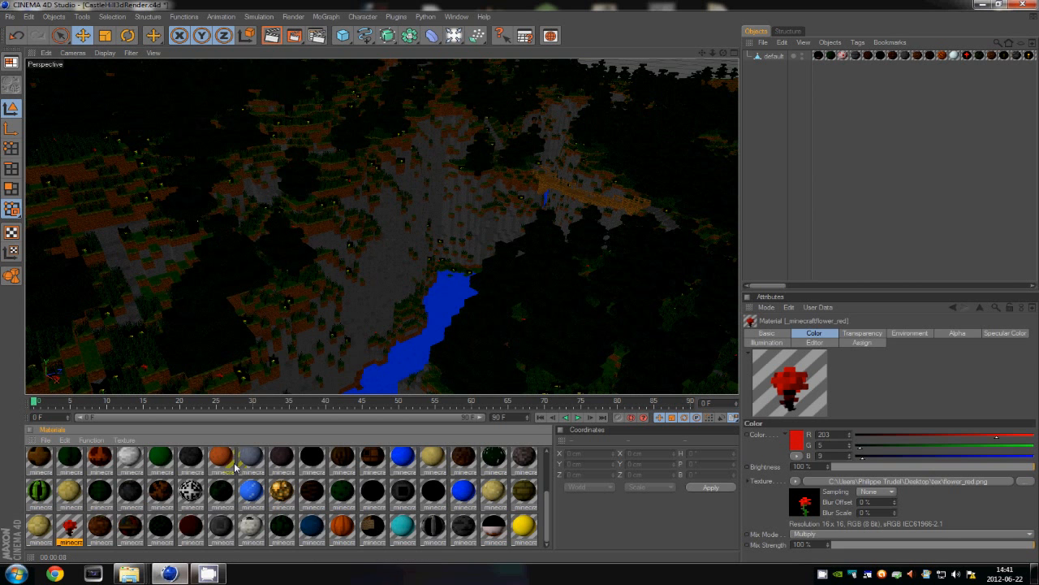
Copy the flower_yellow material's color texture flower_yellow.png into its Alpha channel and enable Alpha
scroll(272, 519, "up", 2)
double_click(282, 493)
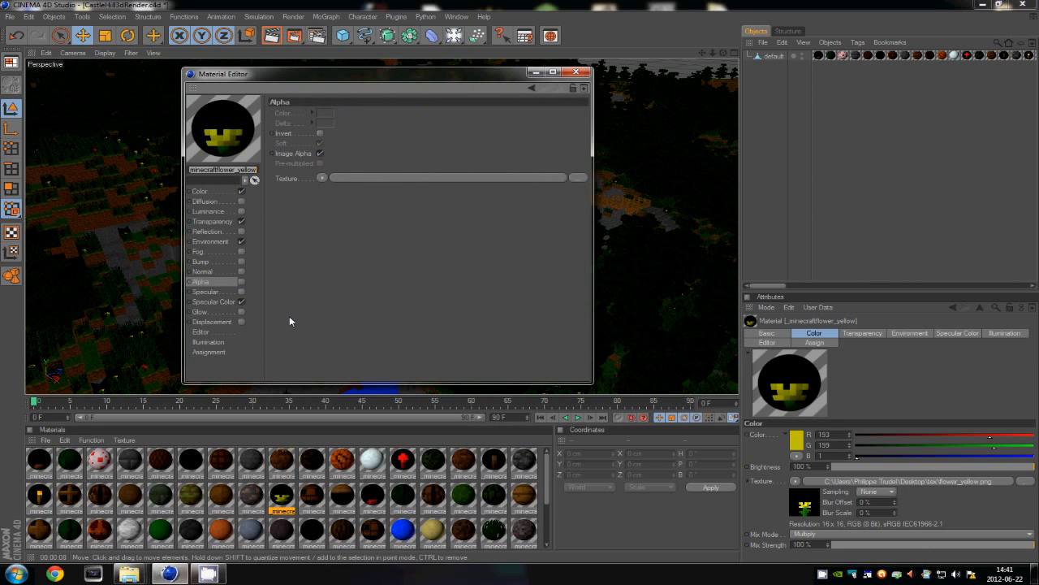
left_click(204, 191)
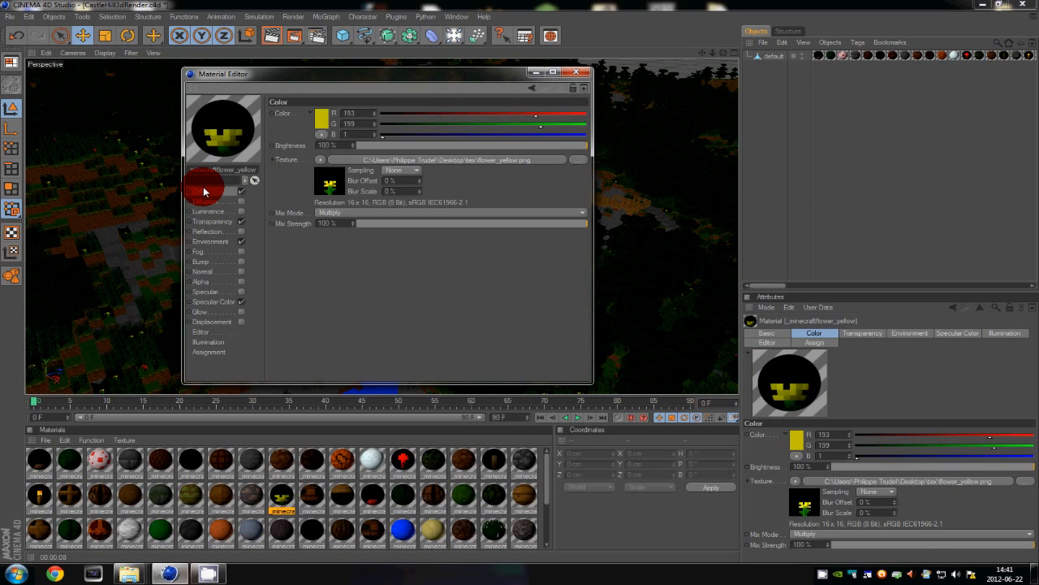
left_click(222, 281)
left_click_drag(368, 172, 366, 178)
left_click(244, 282)
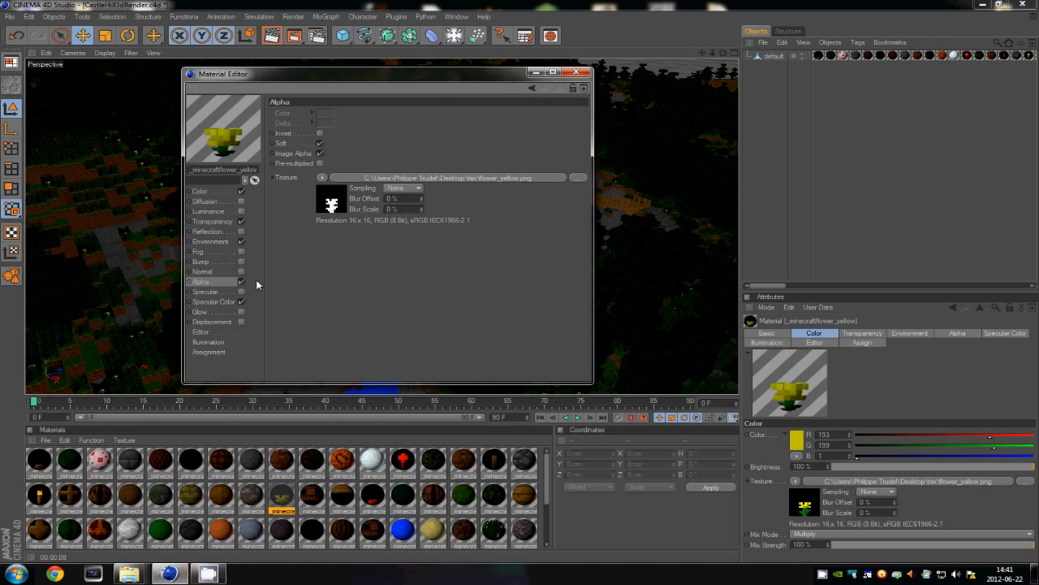
left_click(575, 72)
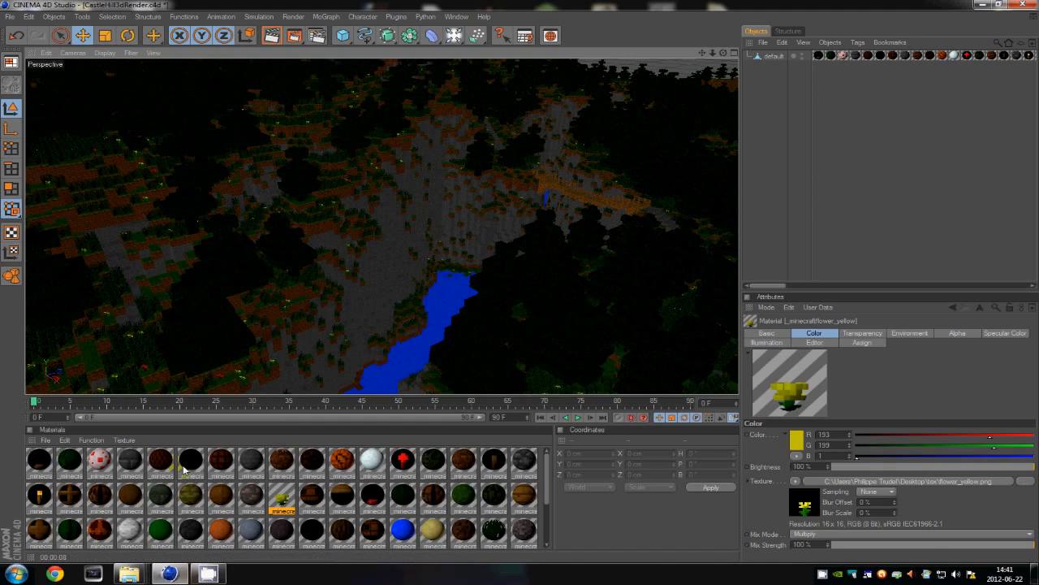
Open the render settings and rename the render setting preset as Final Movie
left_click_drag(310, 346, 343, 238, "alt")
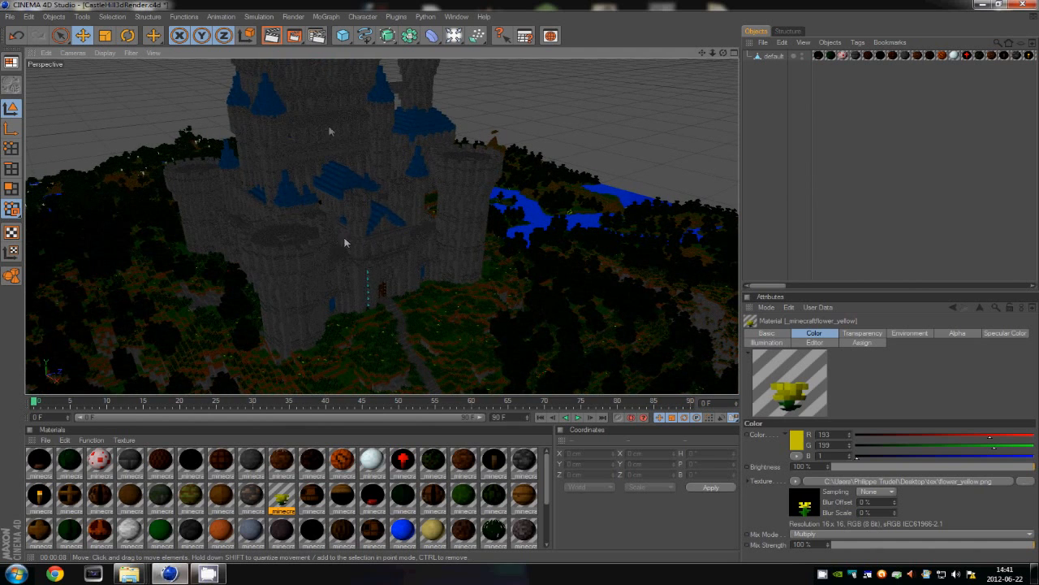
left_click(318, 35)
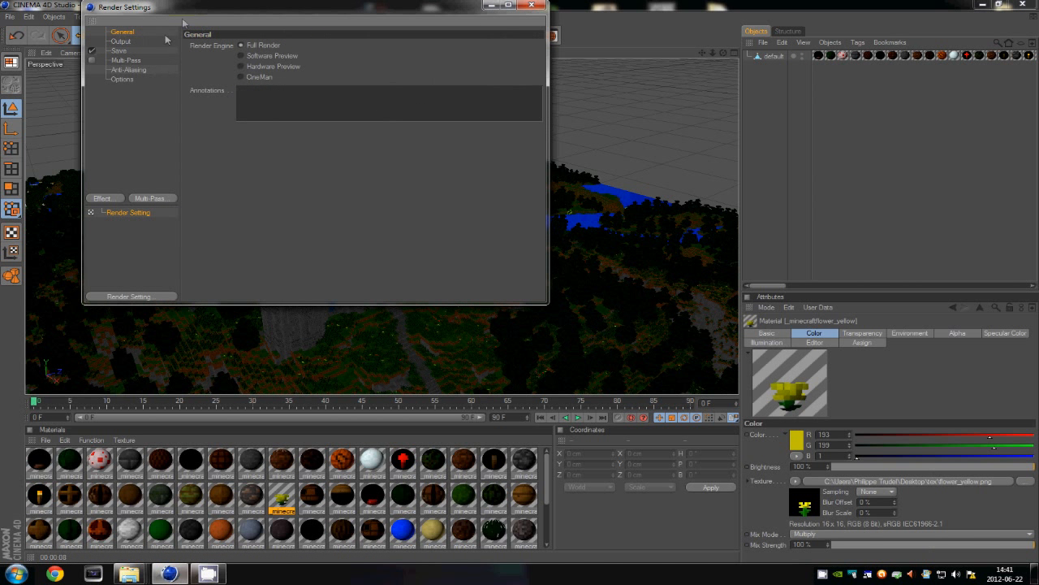
double_click(126, 213)
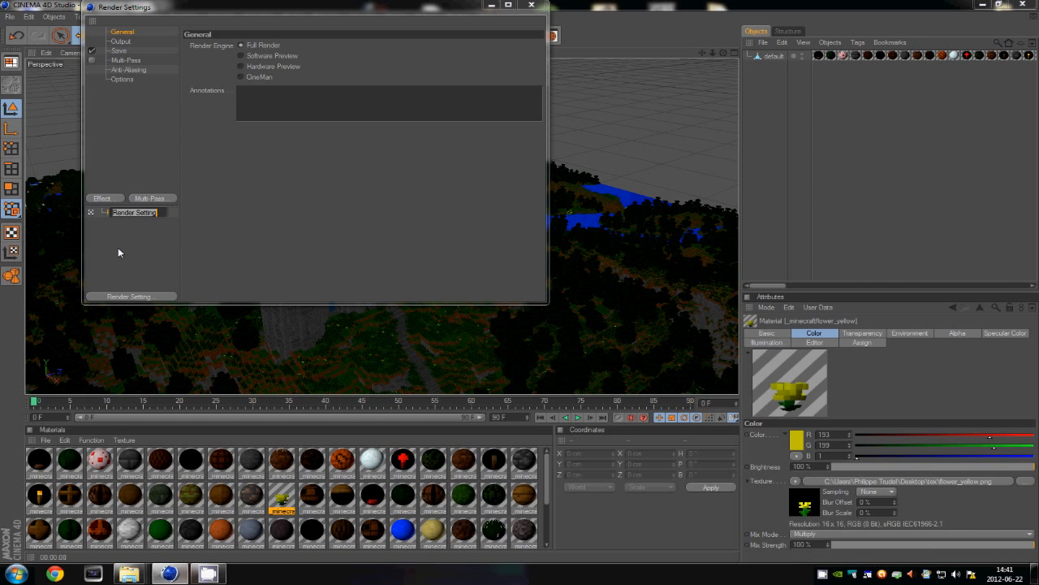
left_click(129, 213)
type("f")
left_click(139, 248)
Set the render output to the HDV/HDTV 720 29.97 preset with All Frames as the frame range
left_click(120, 42)
left_click(196, 45)
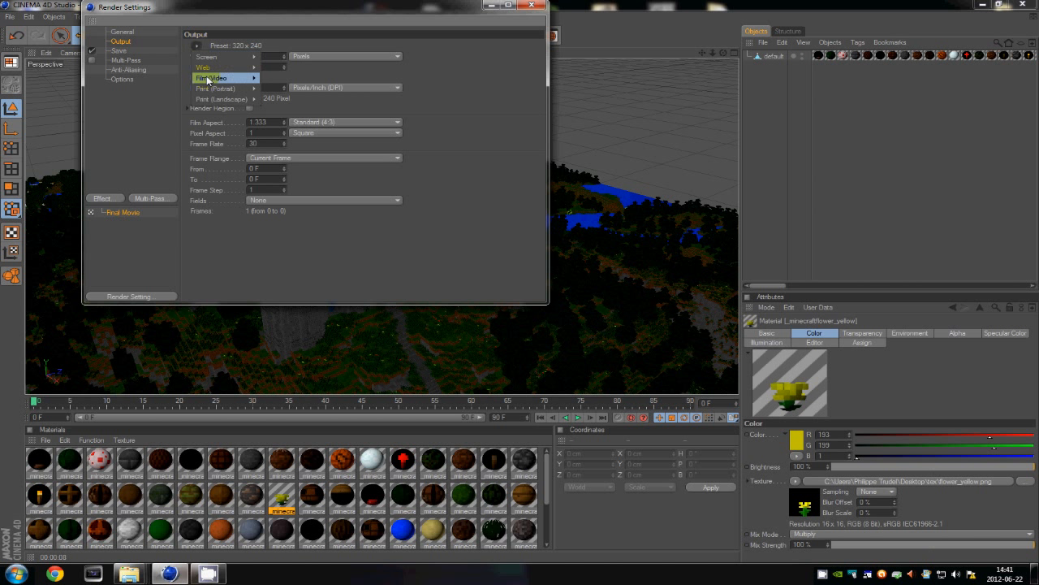
mouse_move(210, 79)
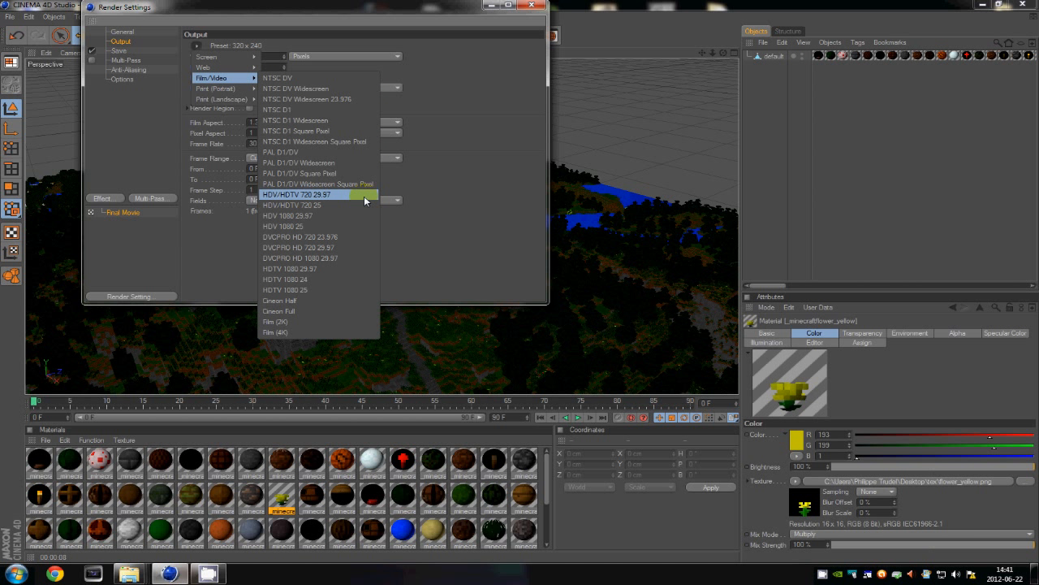
left_click(319, 196)
left_click(313, 158)
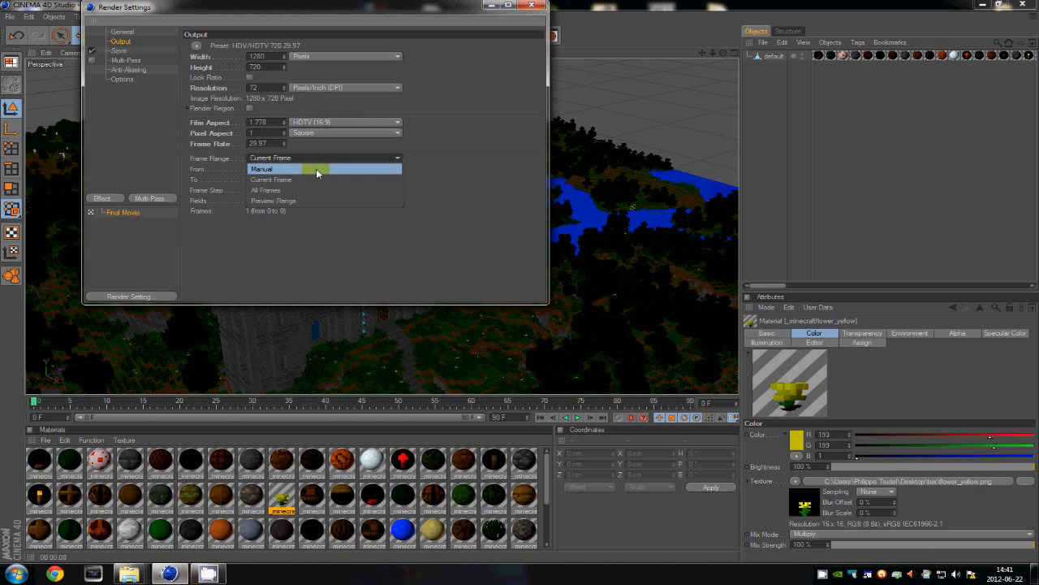
left_click(315, 190)
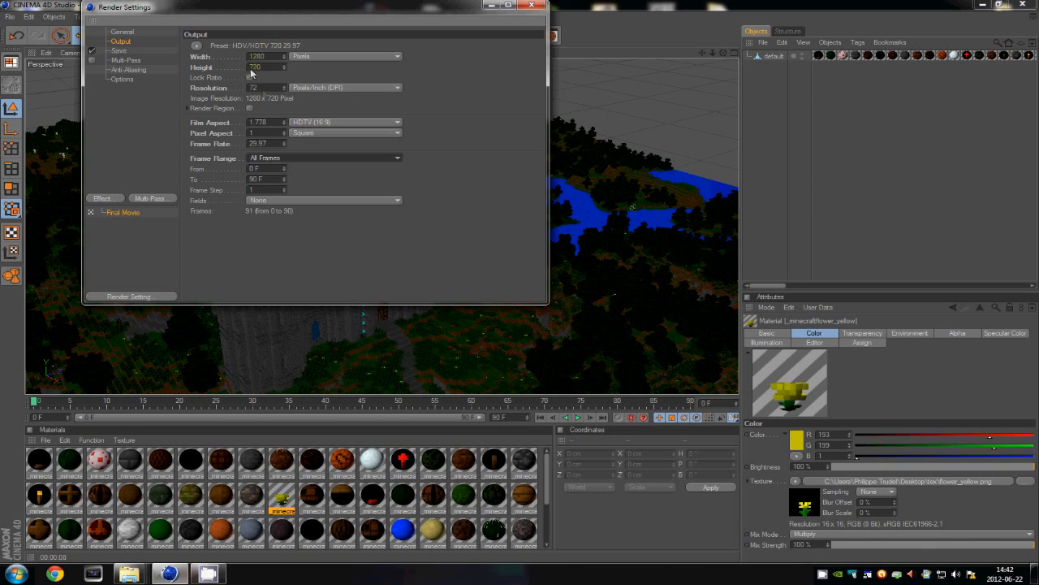
Set the render to save on the desktop as FinalMovie in AVI Movie format
left_click(121, 51)
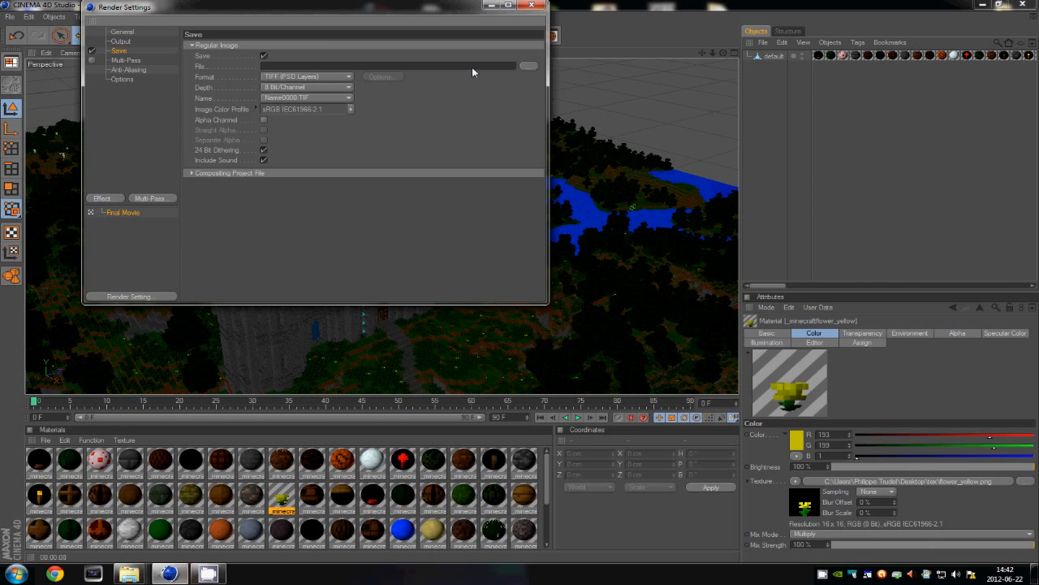
left_click(528, 66)
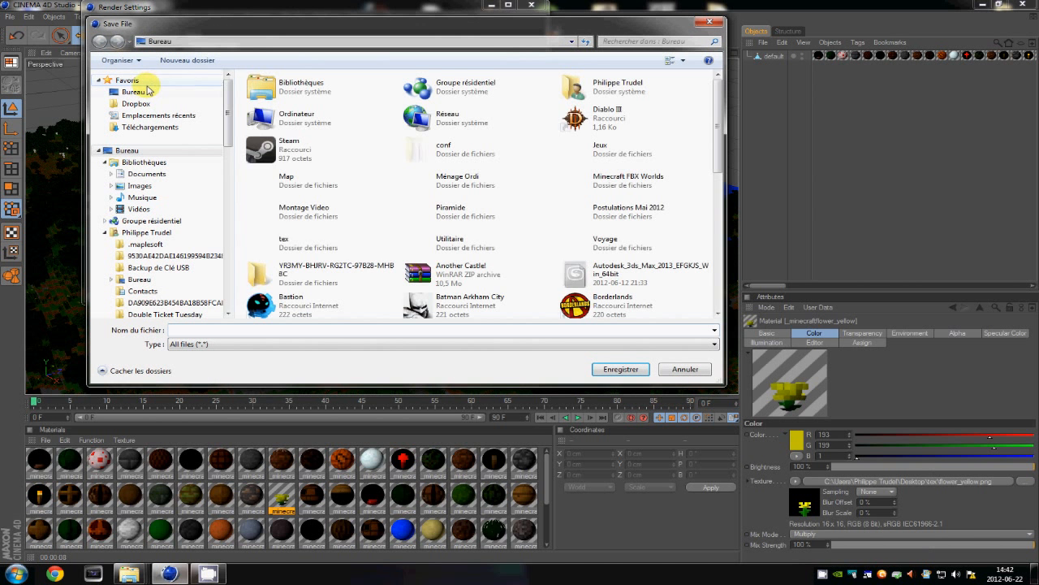
left_click(146, 95)
left_click(251, 331)
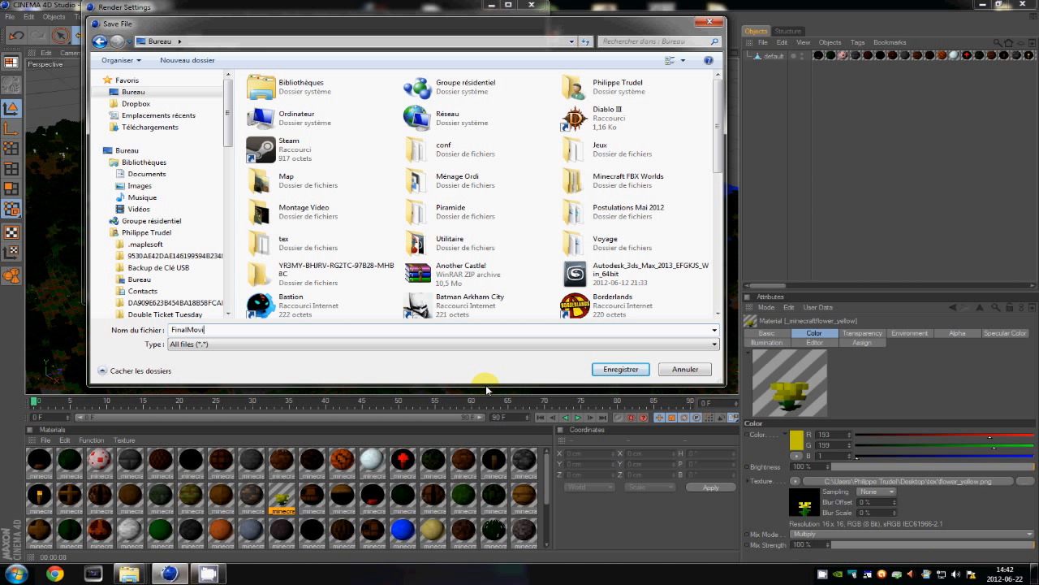
left_click(620, 368)
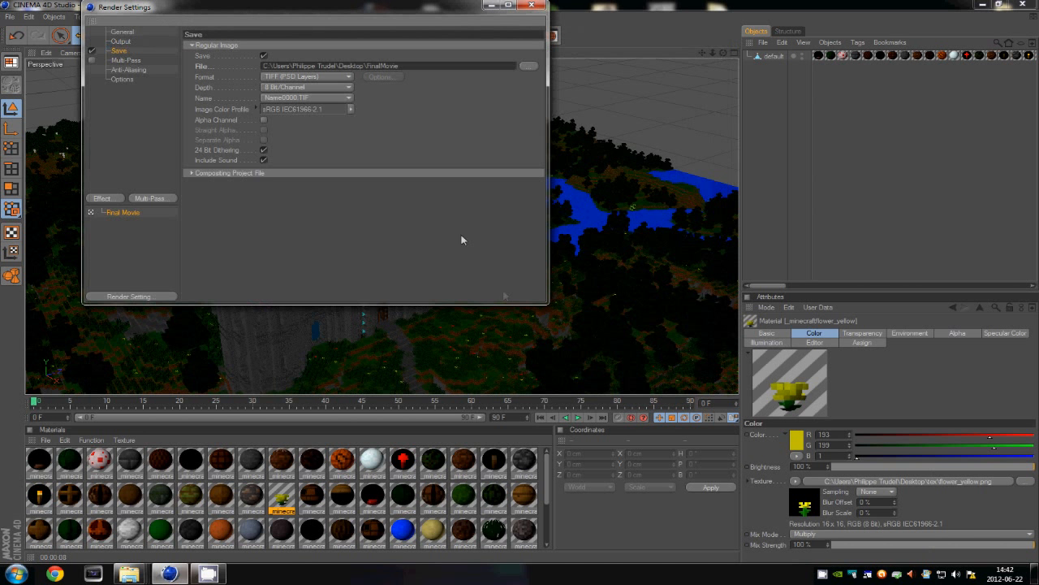
left_click(329, 76)
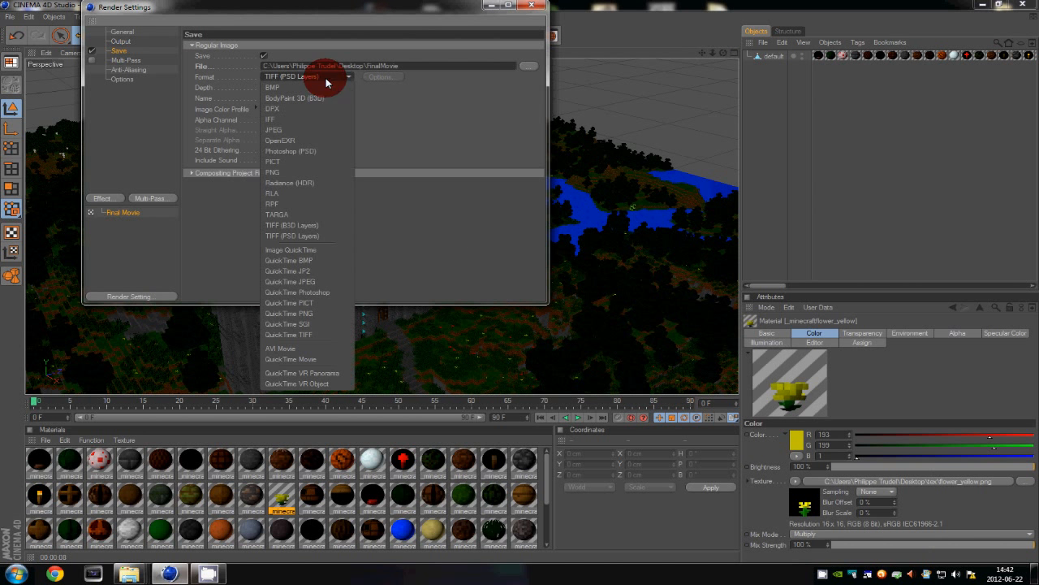
left_click(326, 351)
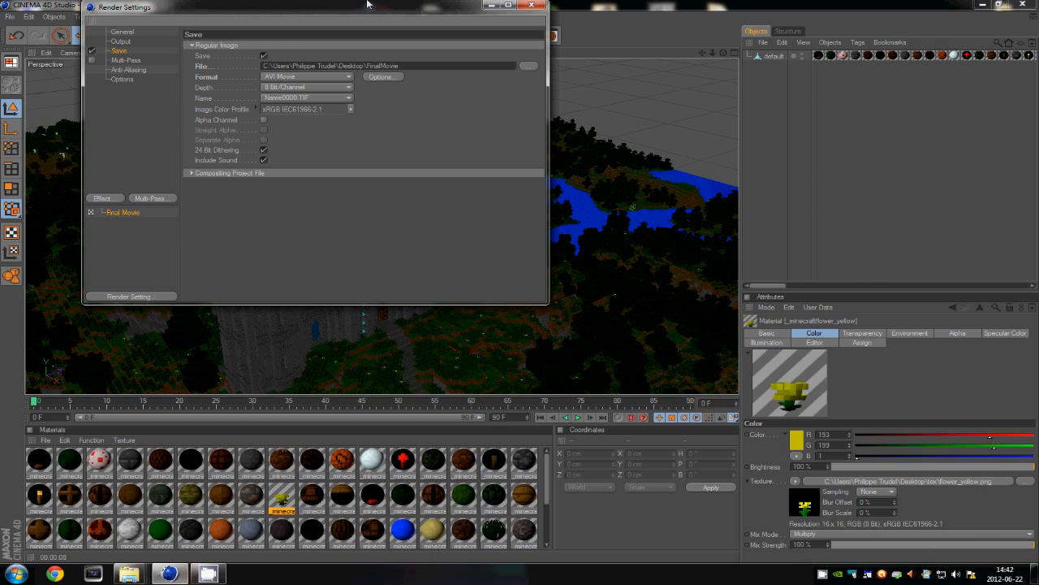
Set the render's anti-aliasing to Best with the Animation filter
left_click(128, 60)
left_click(135, 71)
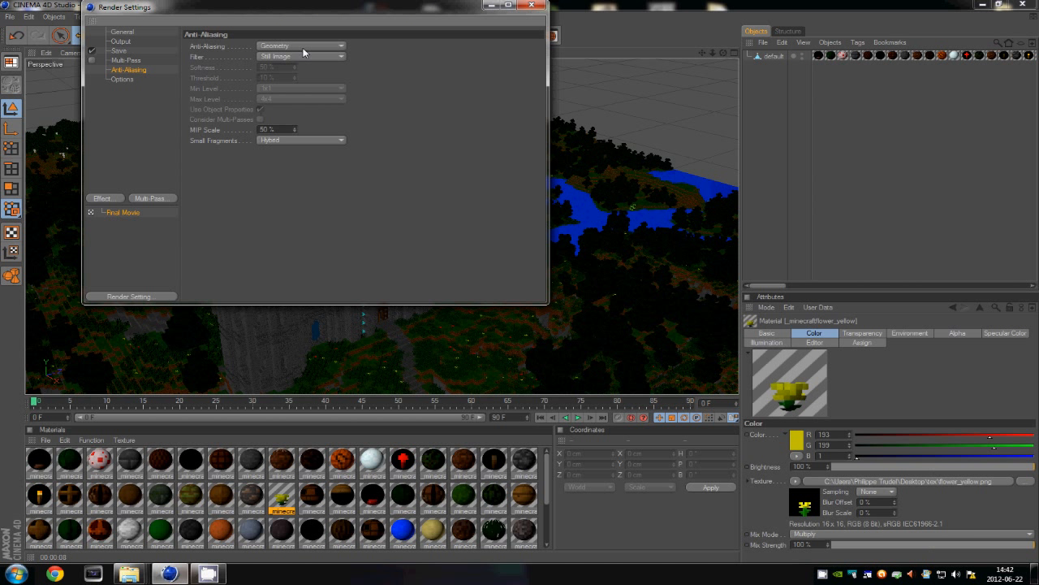
left_click(330, 46)
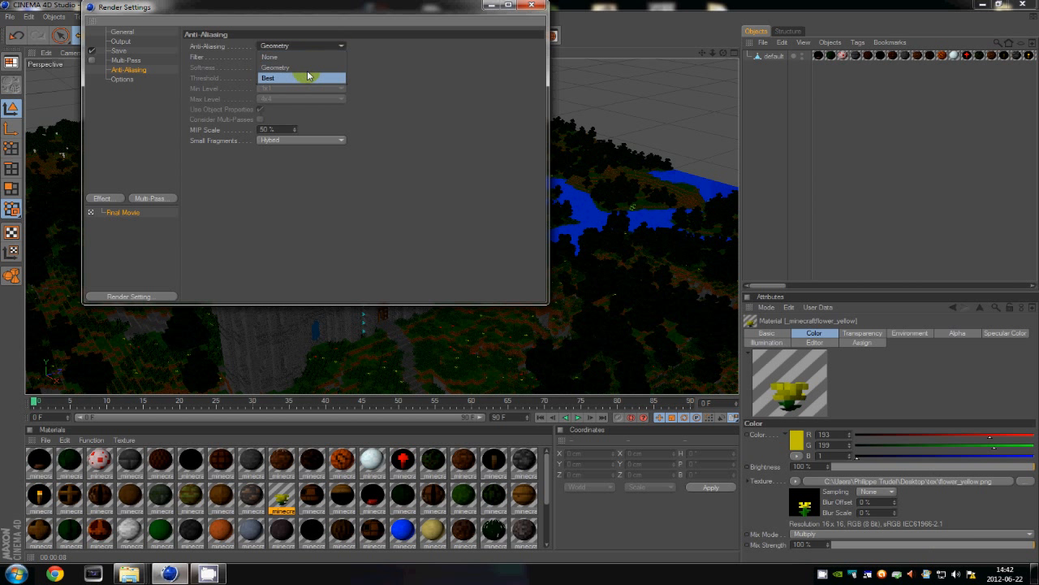
left_click(307, 80)
left_click(311, 57)
left_click(307, 79)
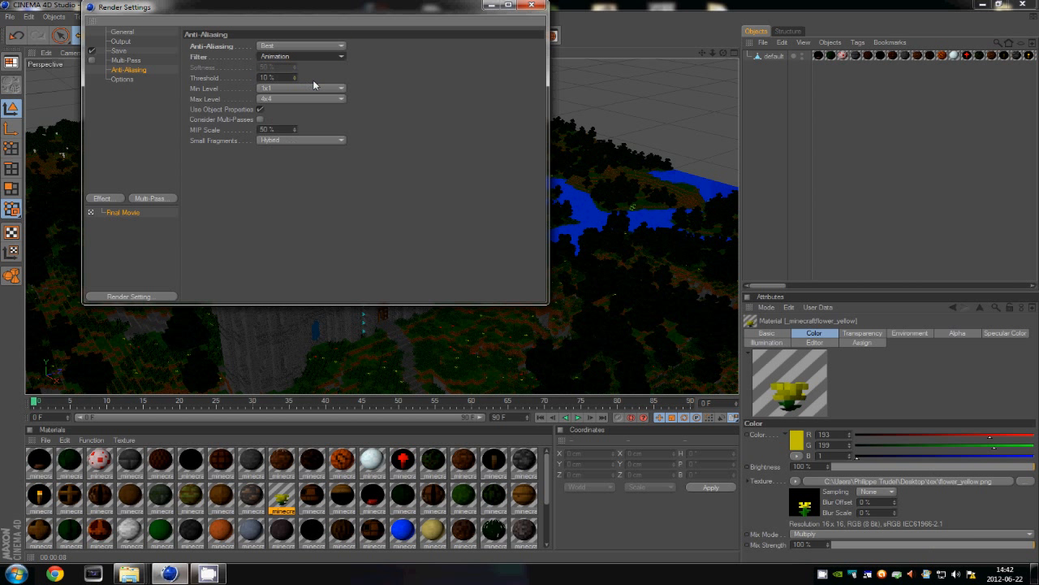
Set the anti-aliasing Max Level to 2x2 and review the higher levels available
left_click(306, 99)
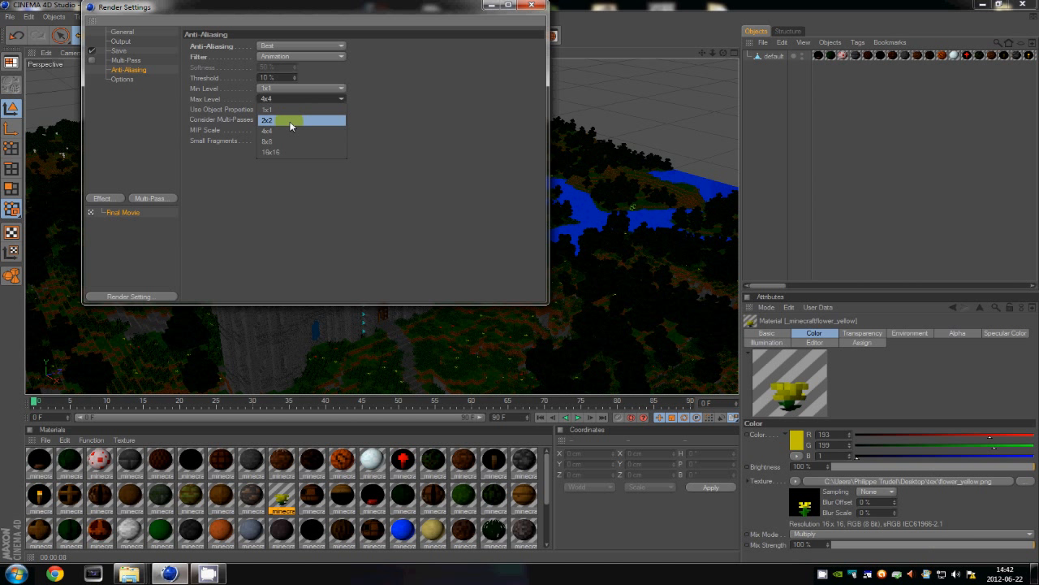
left_click(291, 122)
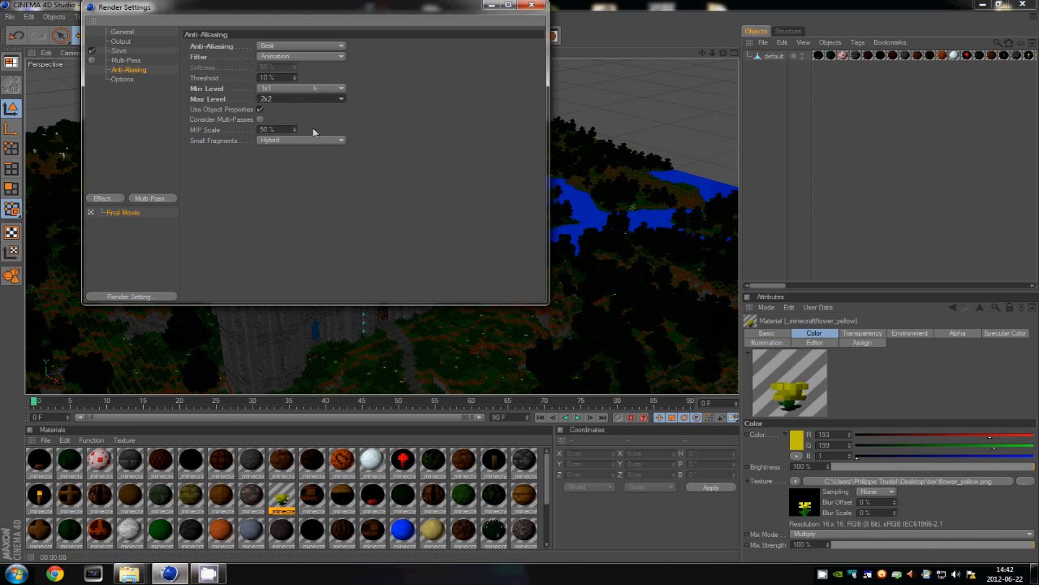
left_click(308, 97)
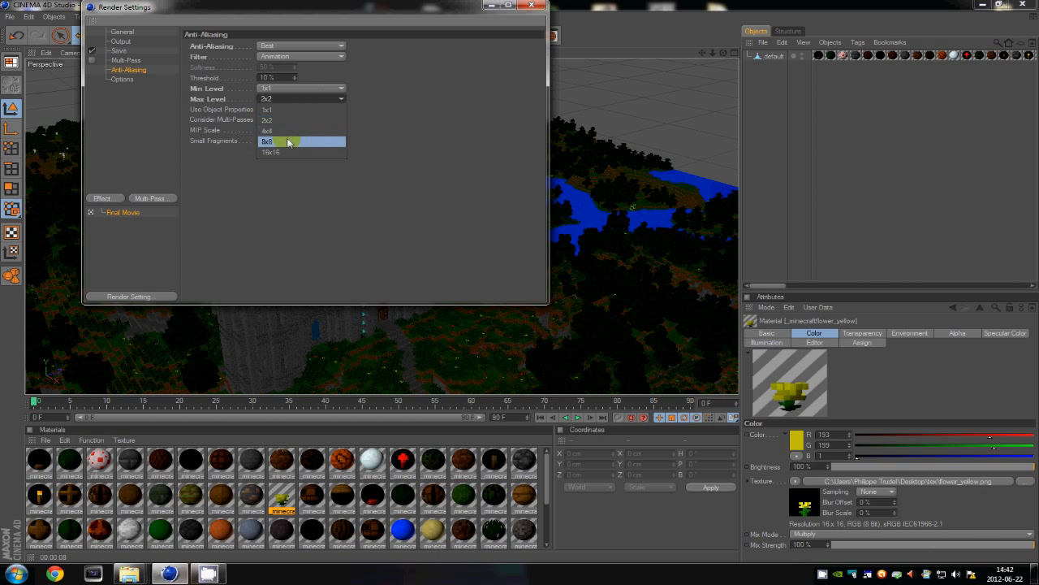
left_click(391, 130)
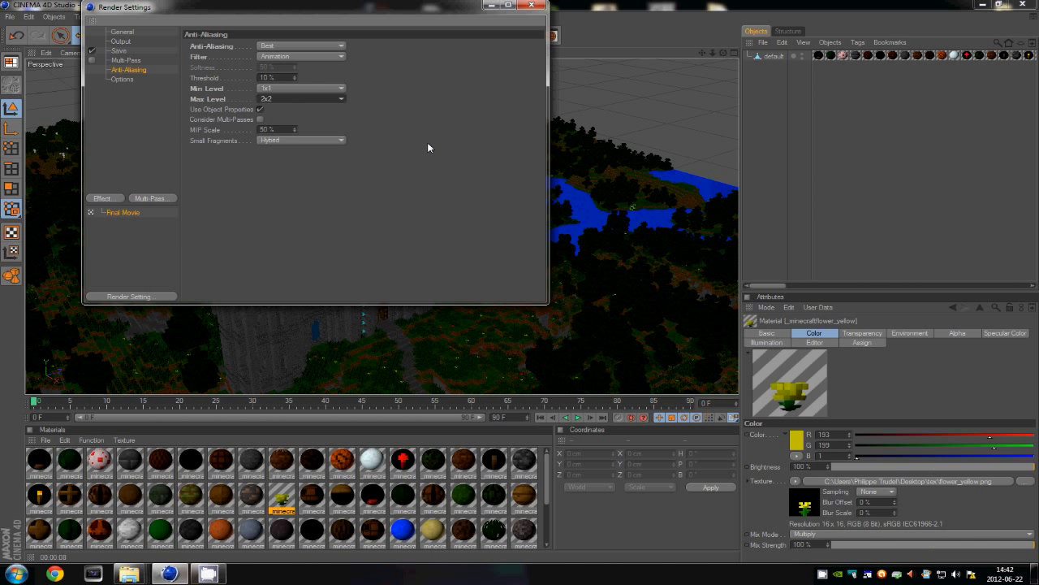
Set the render options to Ray Depth 8, Shadow Depth 8 and Reflection Depth 3
left_click(123, 79)
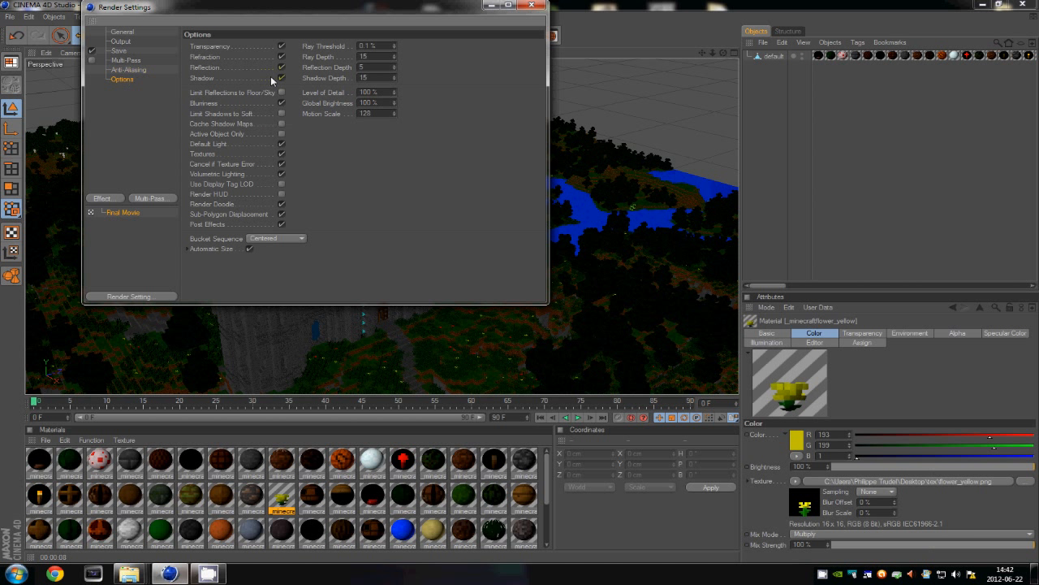
left_click(385, 59)
type("8")
key("Return")
double_click(385, 80)
type("8")
key("Return")
double_click(387, 70)
key("Return")
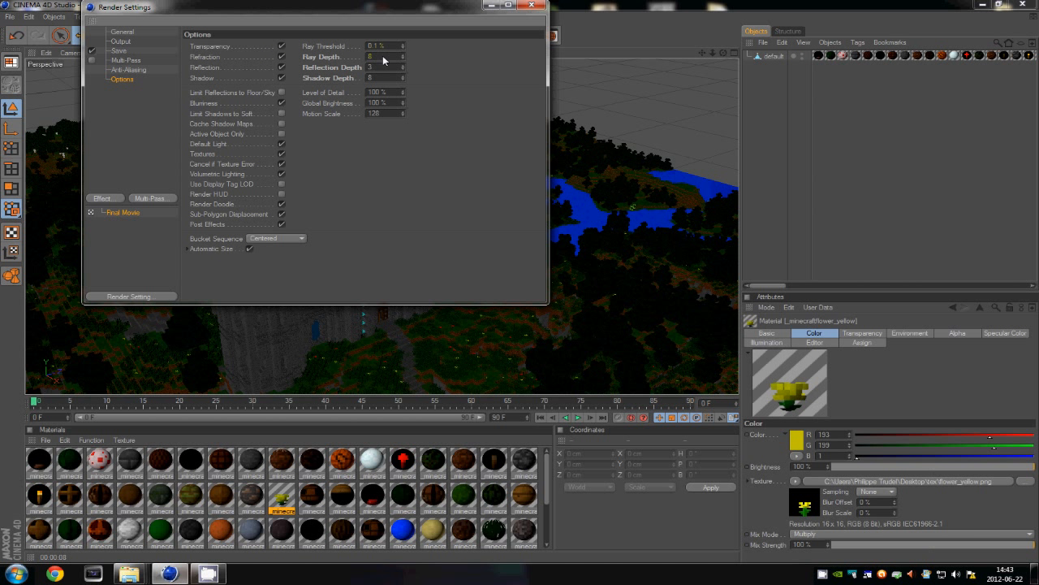
left_click_drag(367, 78, 395, 84)
Add the Ambient Occlusion effect with Minimum Samples 5 and Maximum Samples 32
left_click(111, 205)
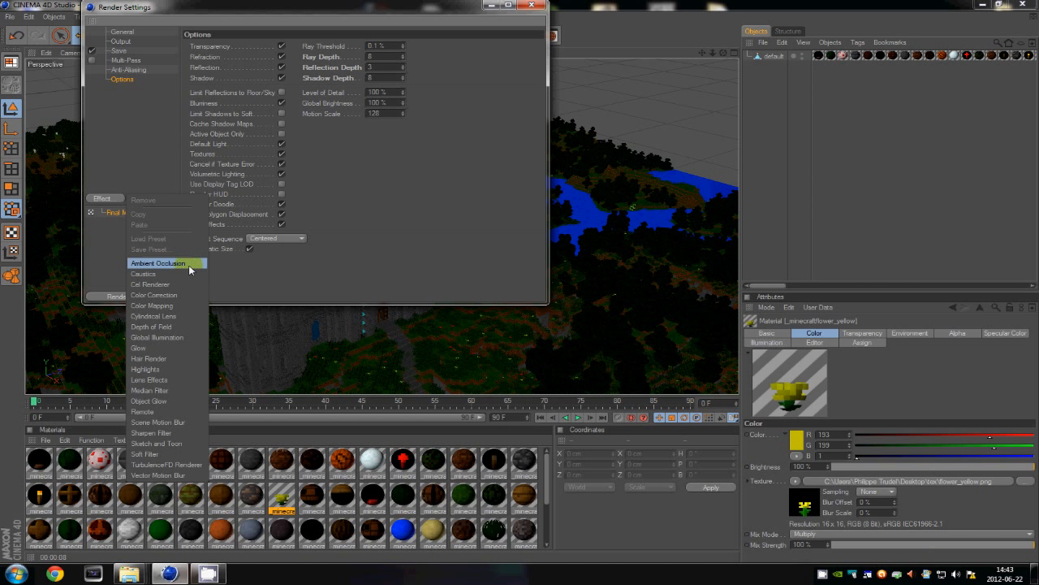
left_click(186, 265)
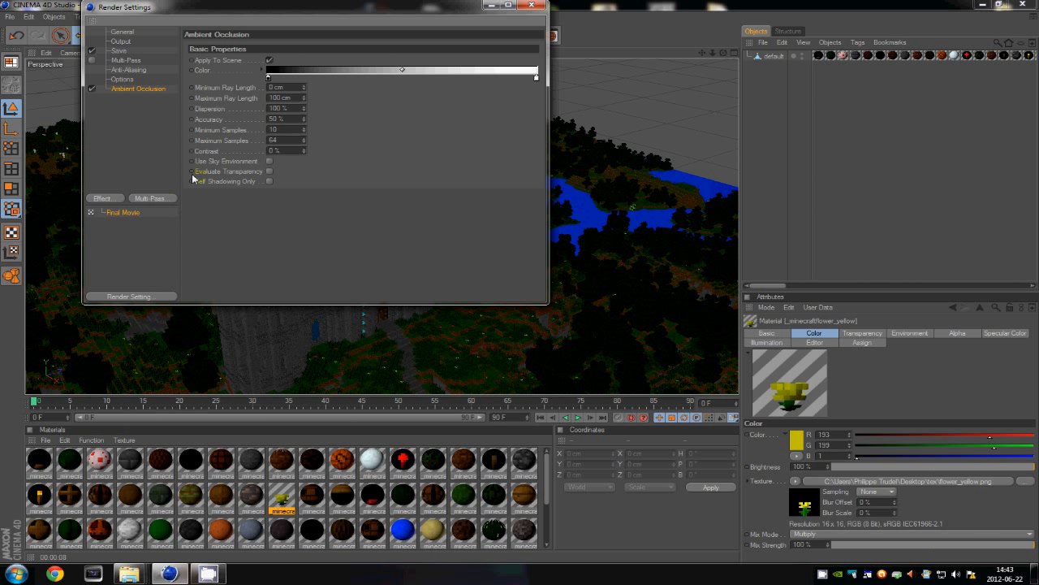
left_click_drag(279, 140, 254, 143)
double_click(282, 131)
double_click(280, 130)
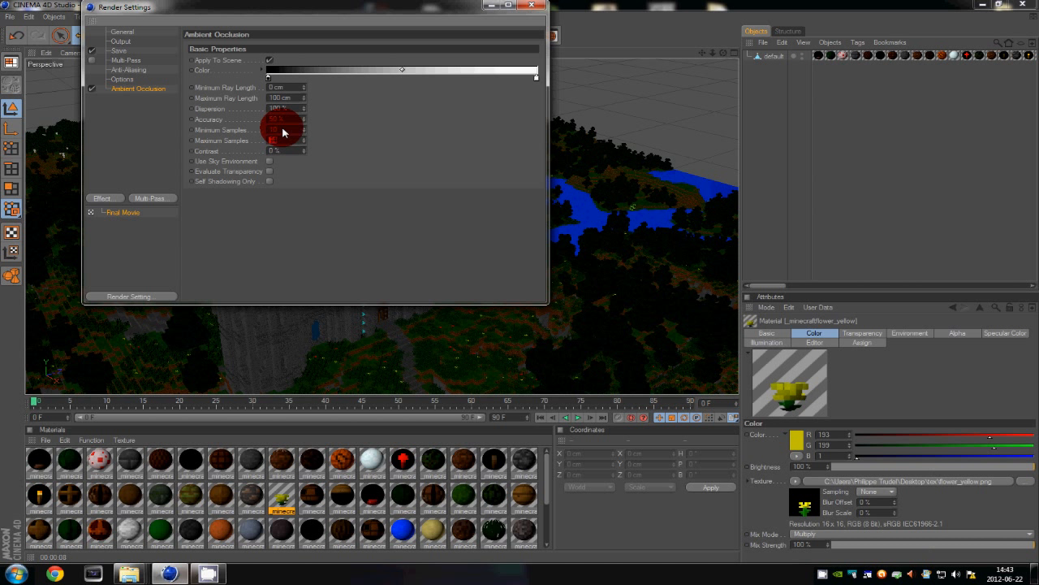
left_click_drag(285, 140, 245, 134)
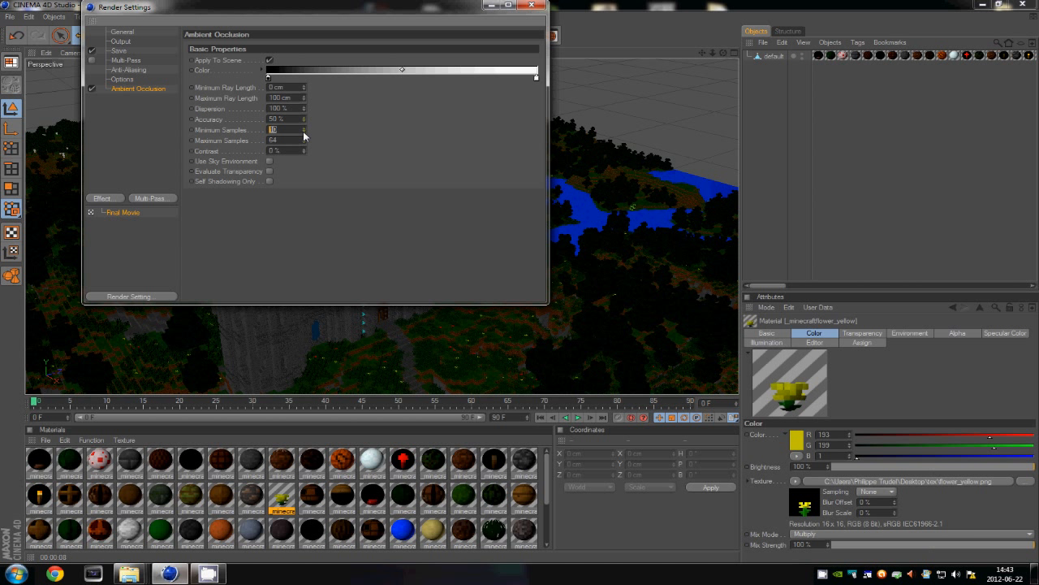
type("6")
left_click_drag(295, 142, 274, 142)
left_click(287, 125)
type("5")
key("Tab")
type("32")
key("Return")
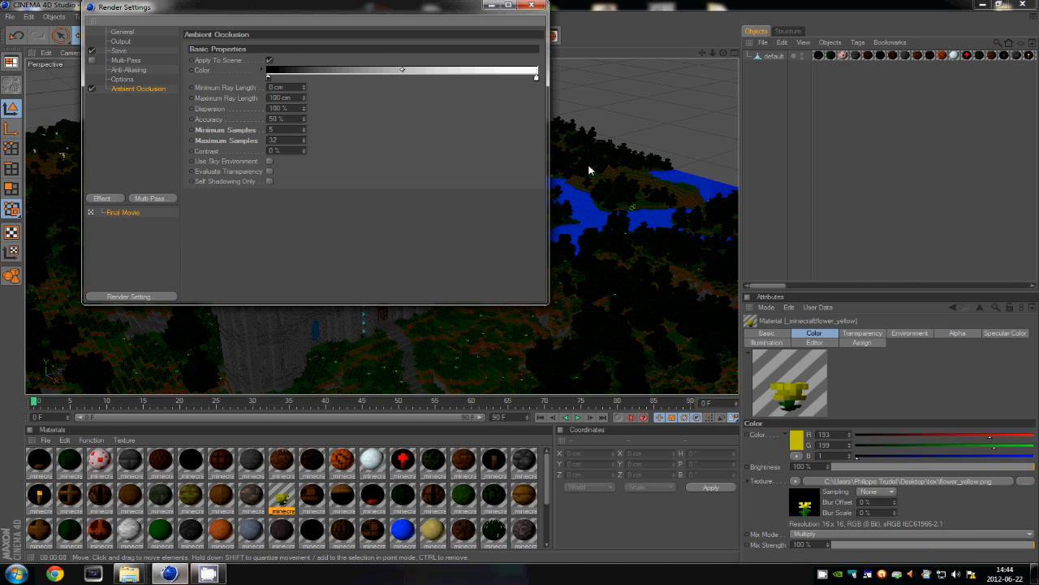
Add the Global Illumination effect and set its Stochastic Samples and Record Density to Low
left_click(116, 199)
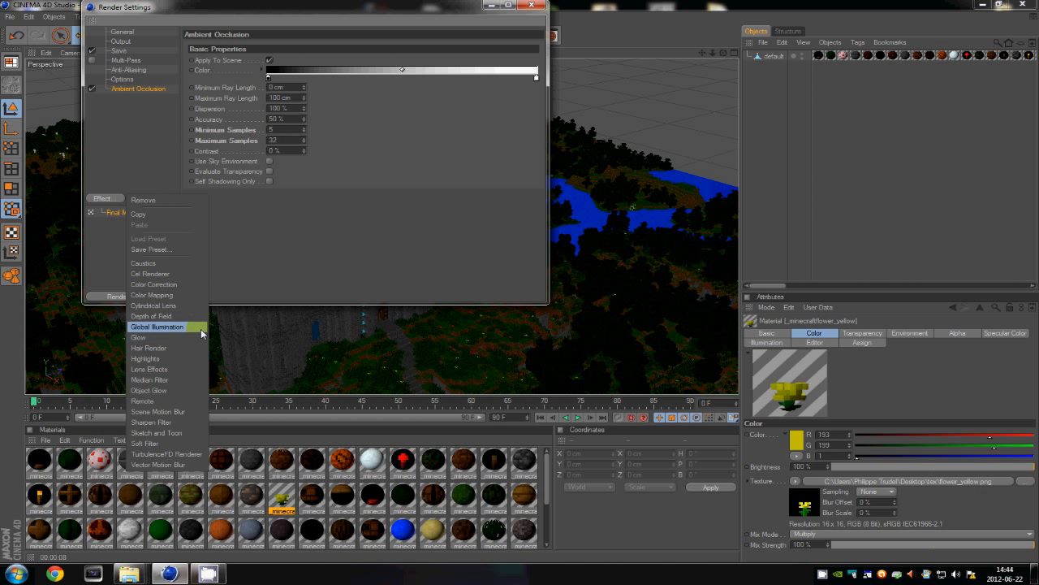
left_click(163, 327)
left_click(276, 47)
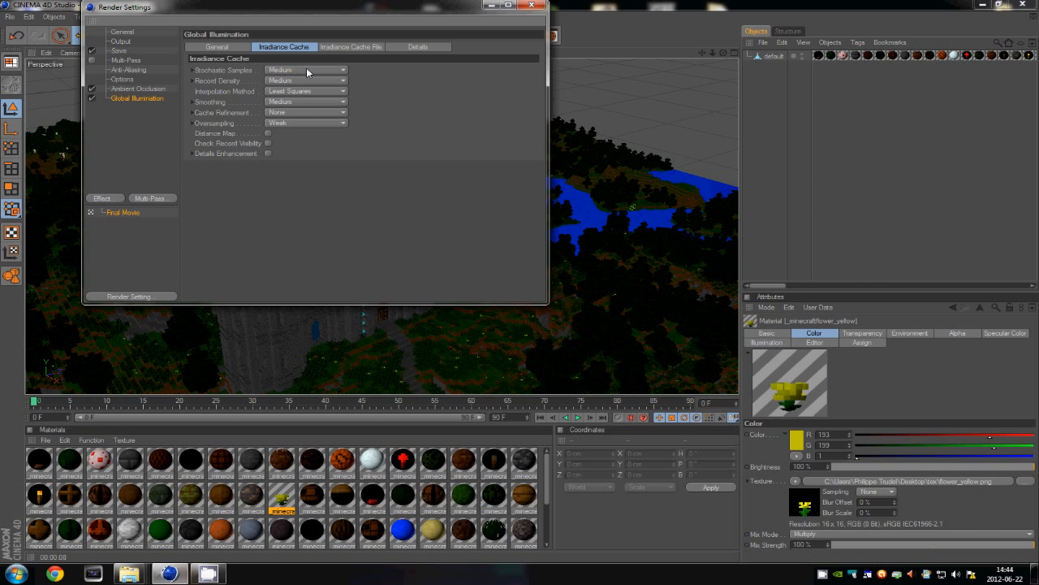
left_click(307, 69)
left_click(303, 78)
left_click(303, 79)
left_click(305, 103)
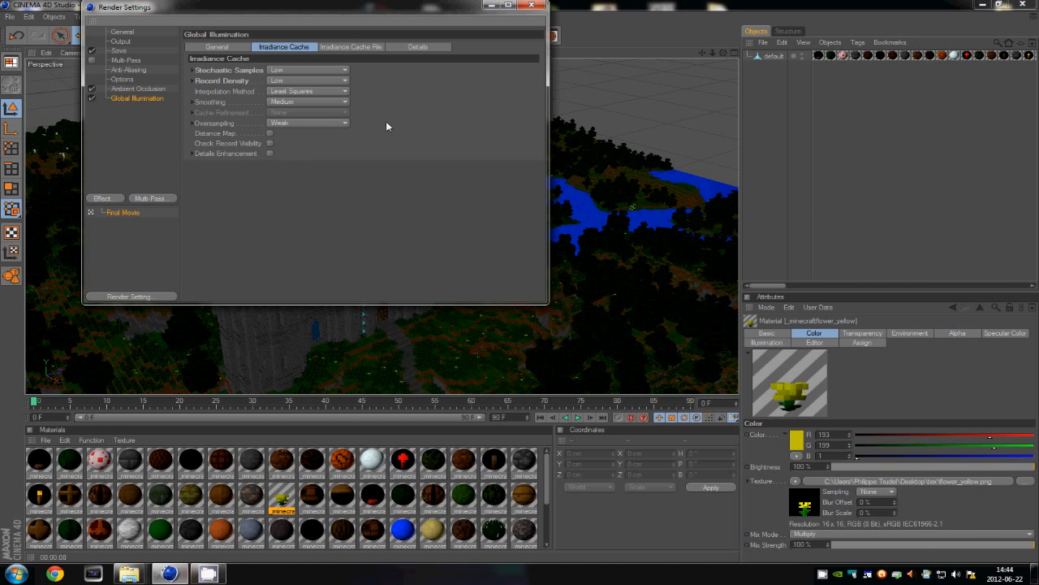
Set the Global Illumination mode to IR (Camera Animation) and close the render settings
left_click(216, 49)
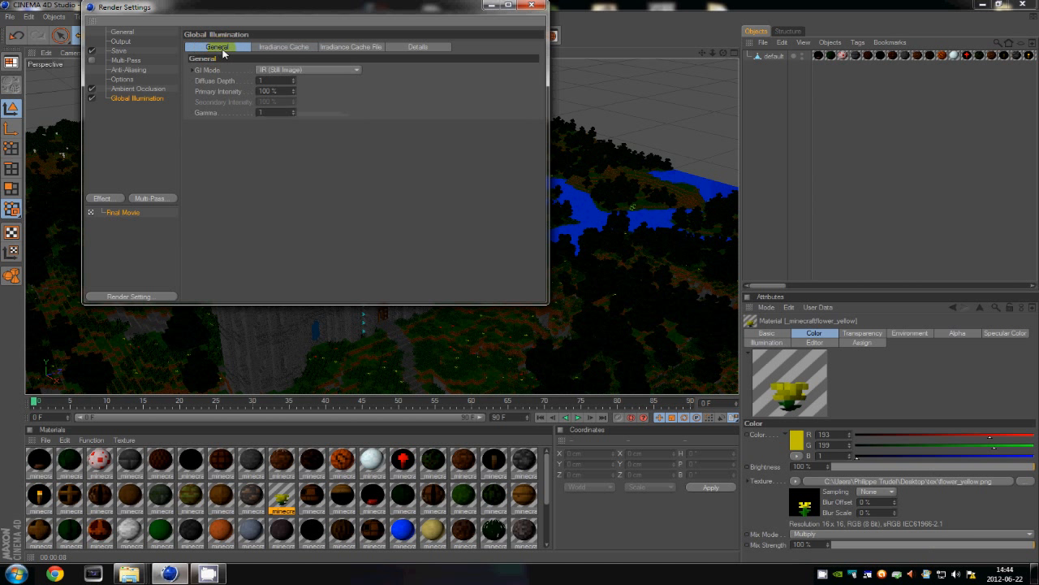
left_click(324, 72)
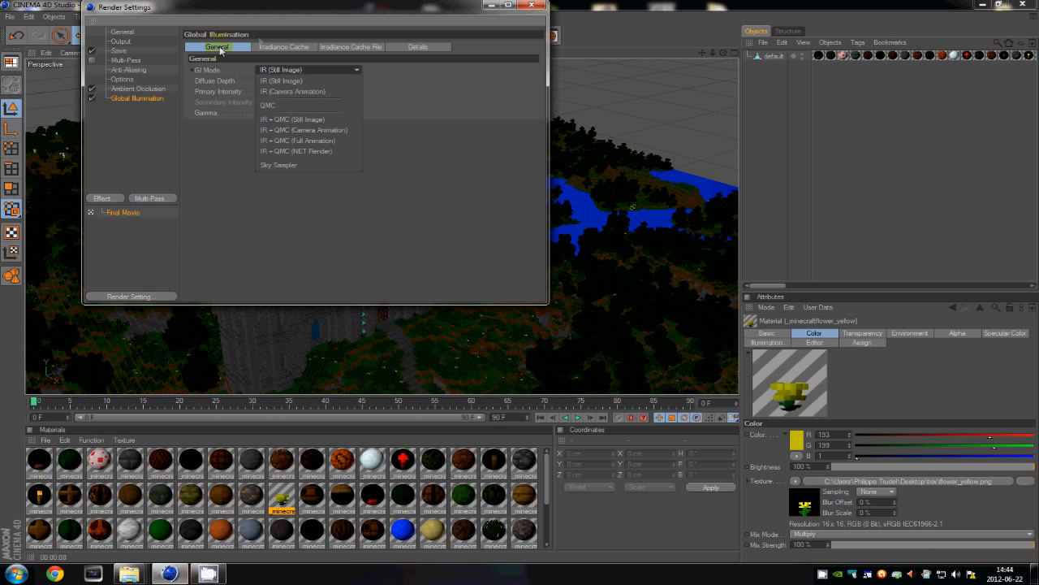
left_click(335, 91)
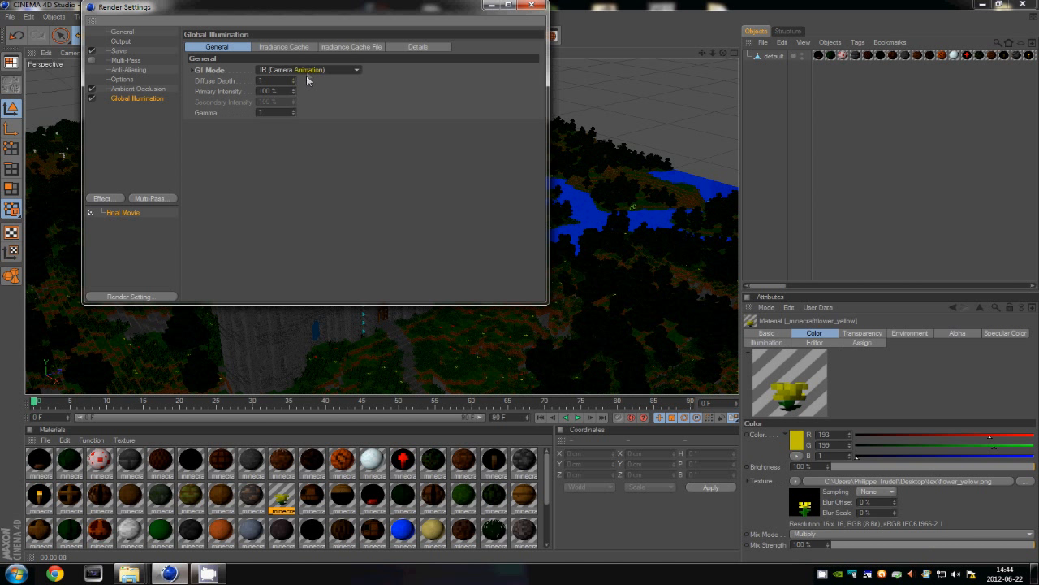
left_click(309, 69)
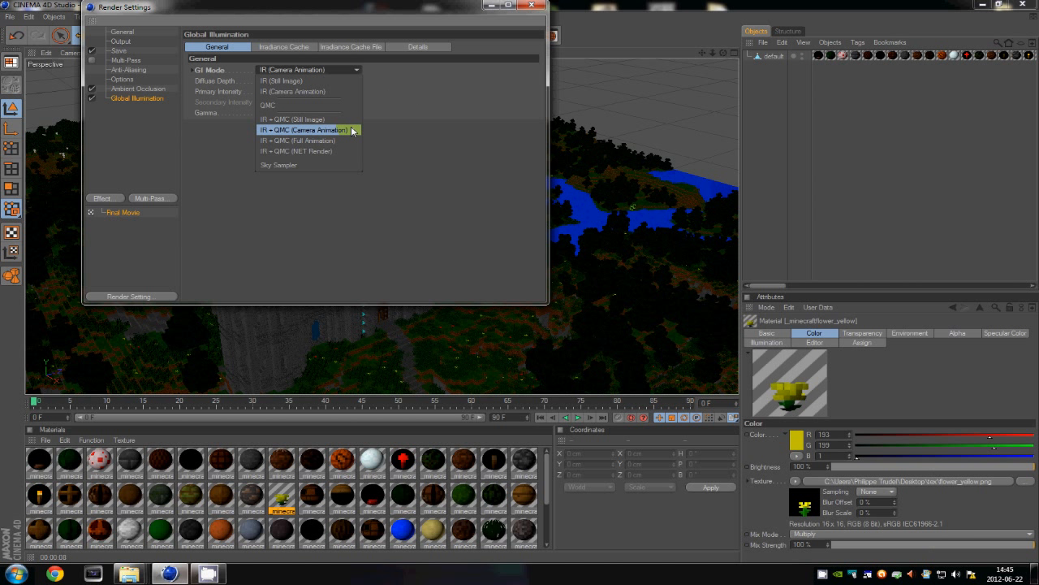
left_click(442, 131)
left_click(279, 72)
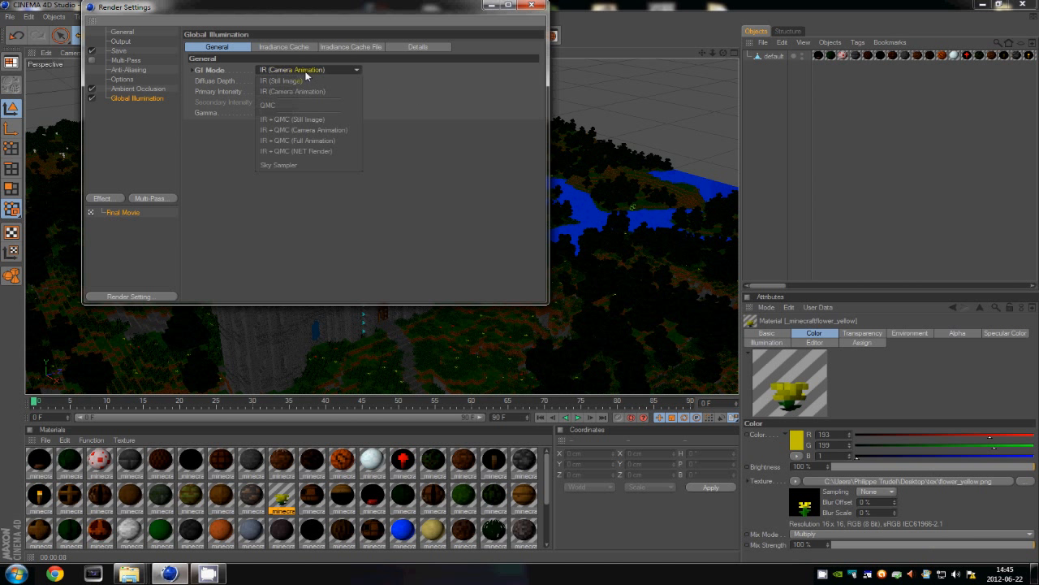
left_click(467, 145)
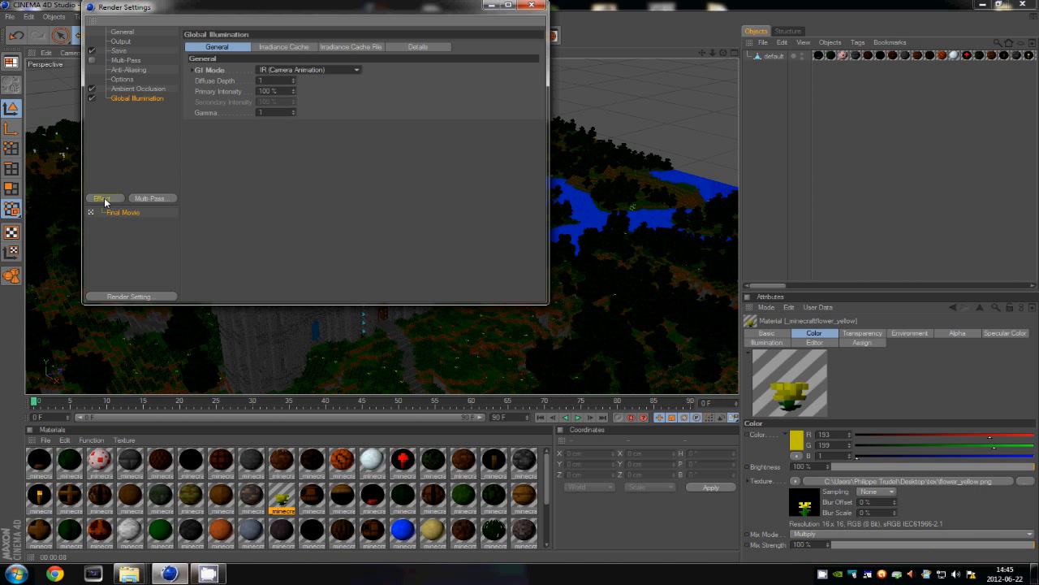
left_click(144, 145)
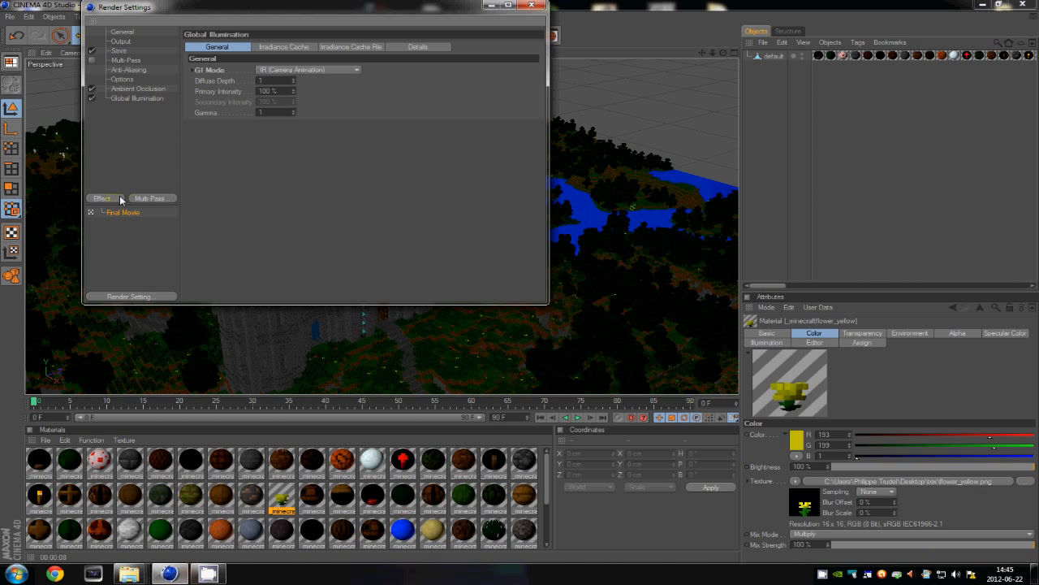
left_click(136, 100)
left_click(144, 90)
left_click(144, 99)
left_click(531, 5)
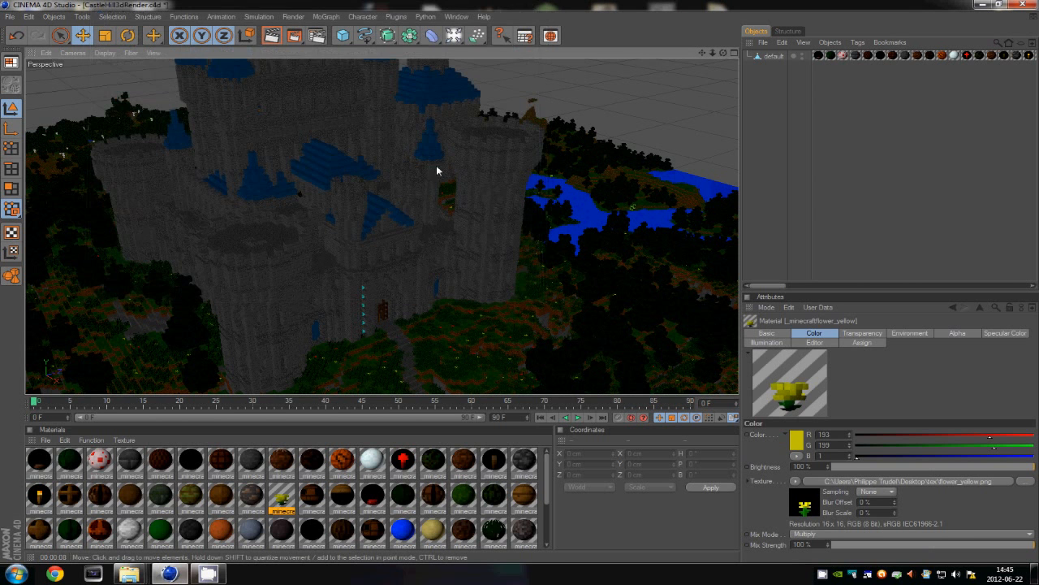
Enable the Alpha channel of the birch leaves material using the leaves_birch.png texture
scroll(519, 284, "down", 10)
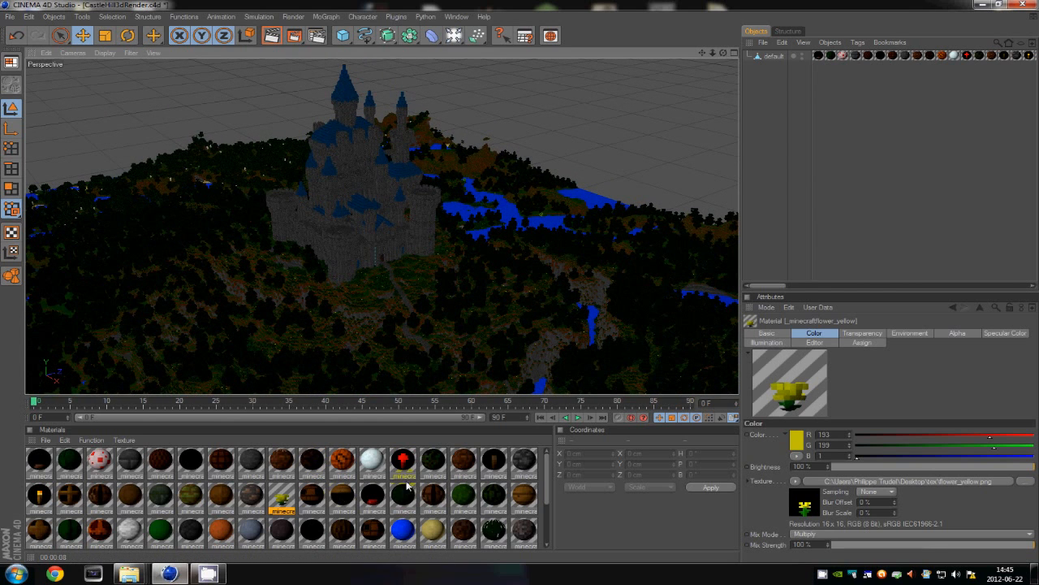
double_click(493, 497)
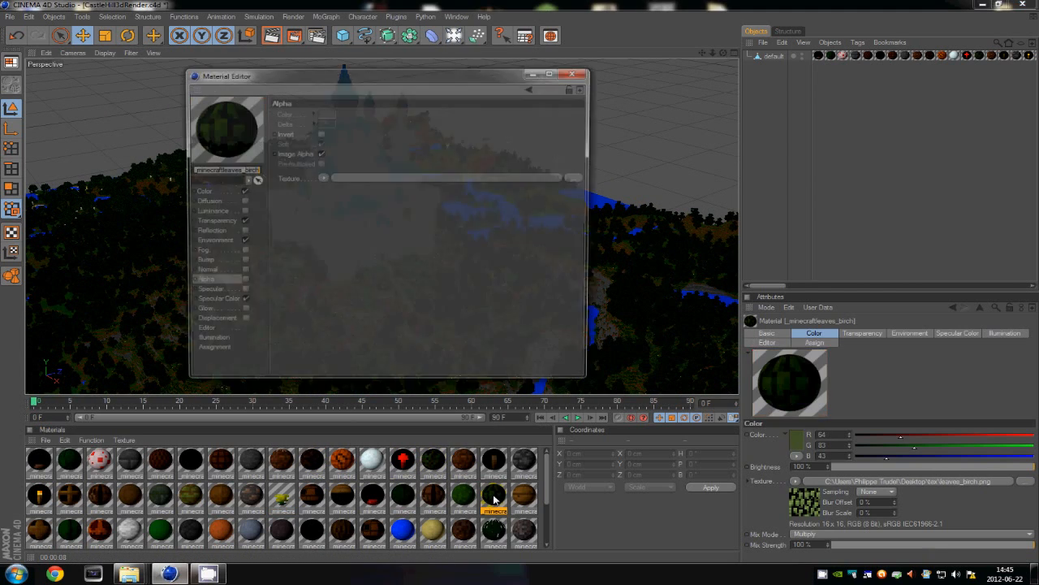
left_click(203, 192)
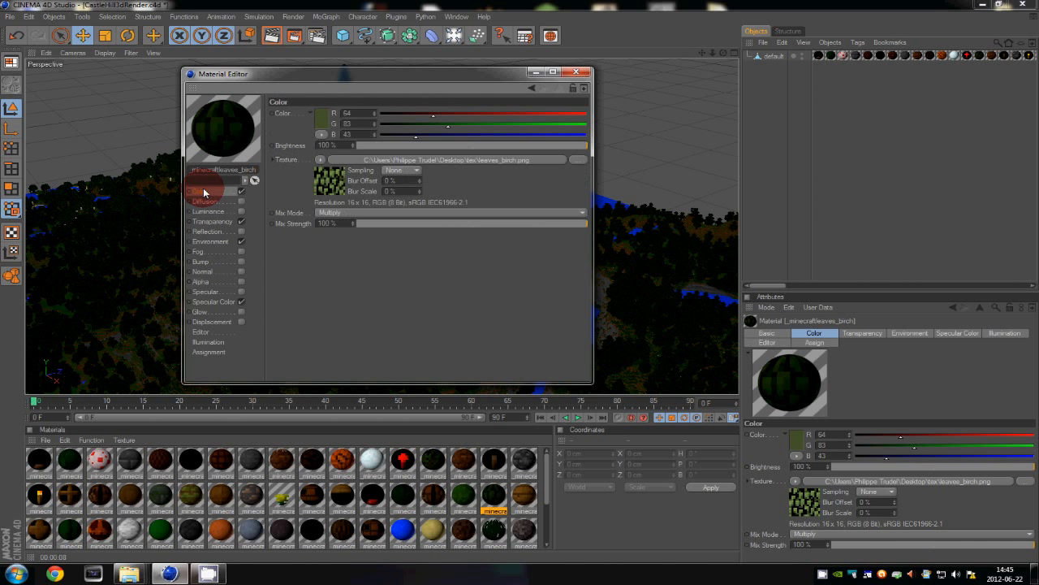
left_click(210, 253)
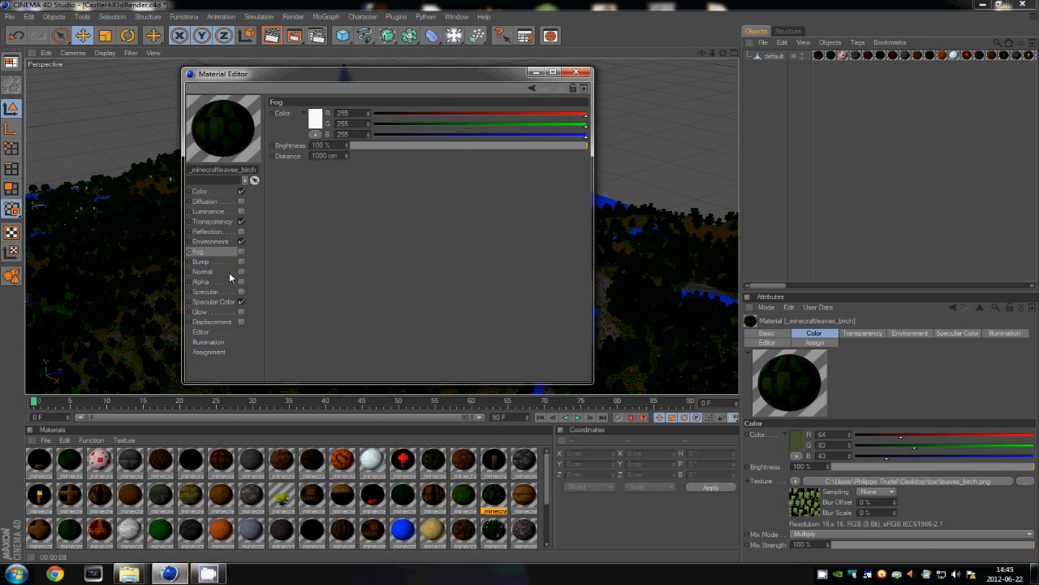
left_click(232, 271)
left_click(232, 281)
left_click(392, 178)
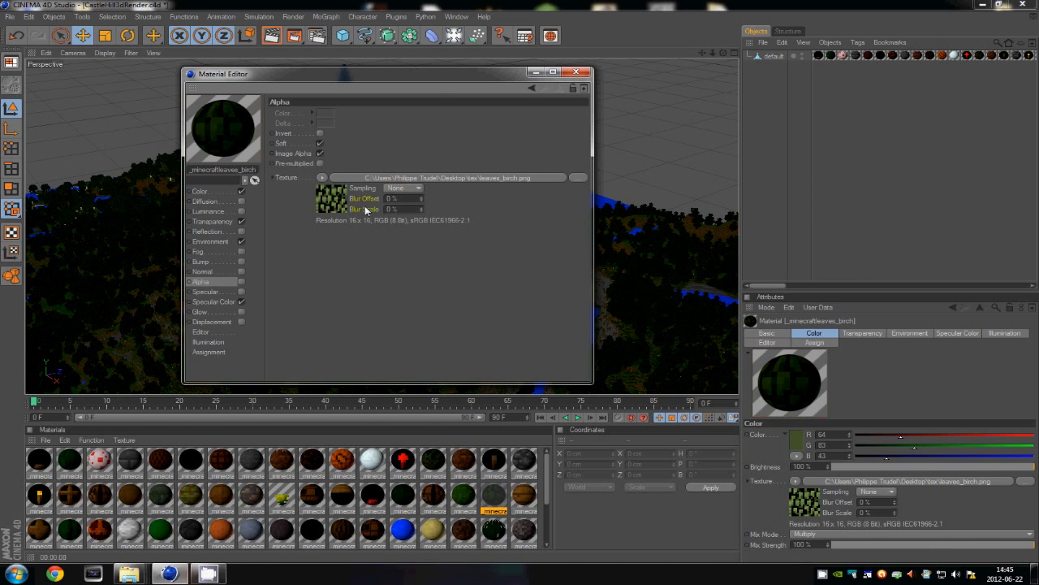
left_click(244, 282)
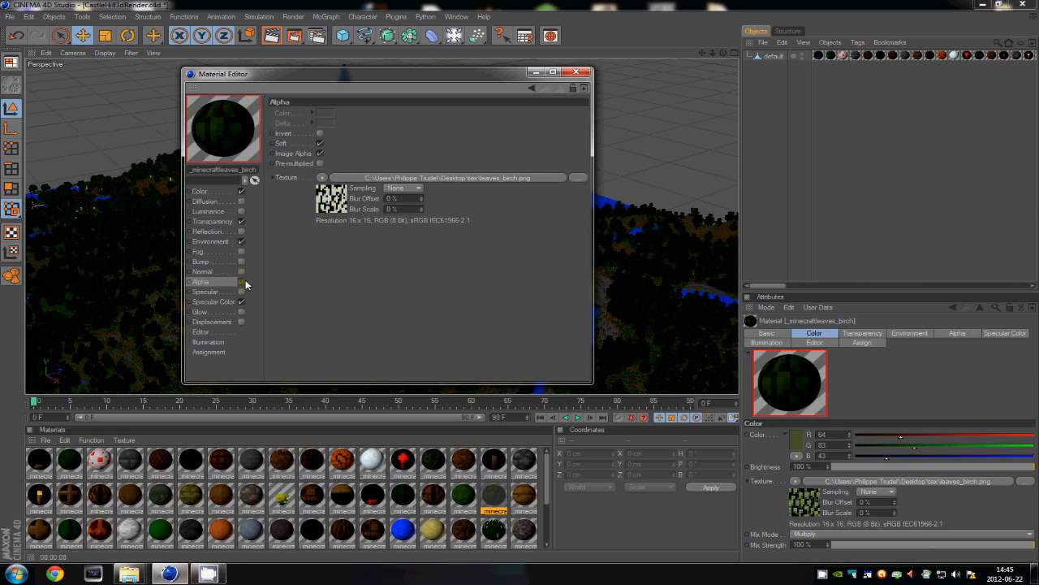
left_click(574, 75)
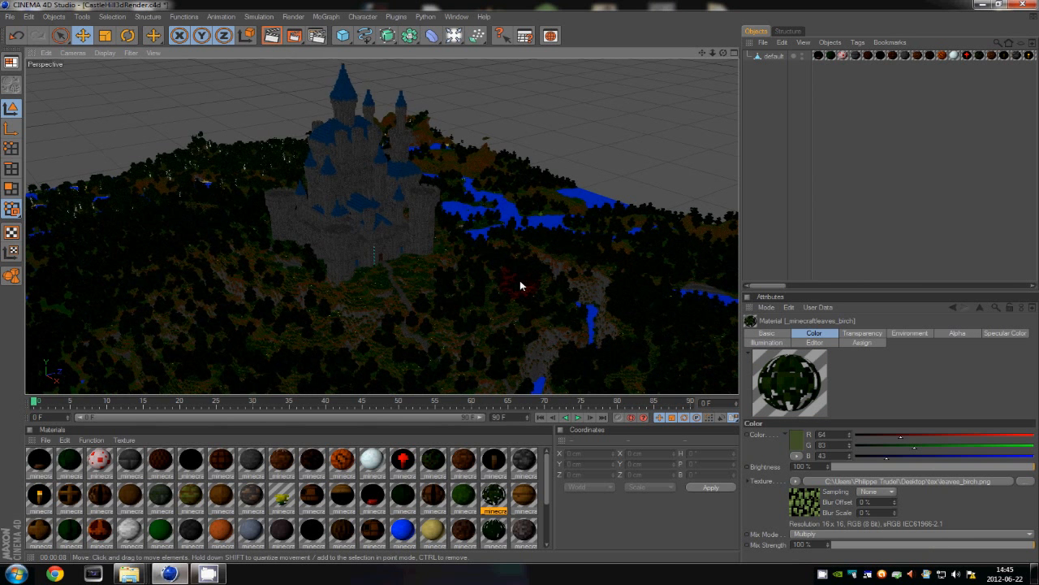
left_click_drag(520, 280, 534, 240, "alt")
double_click(410, 505)
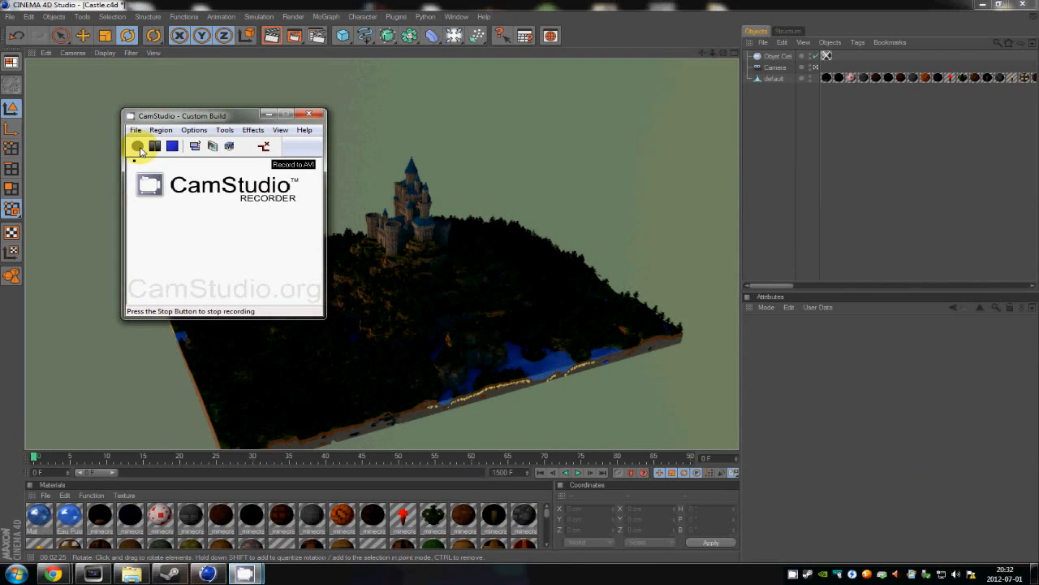
left_click(270, 114)
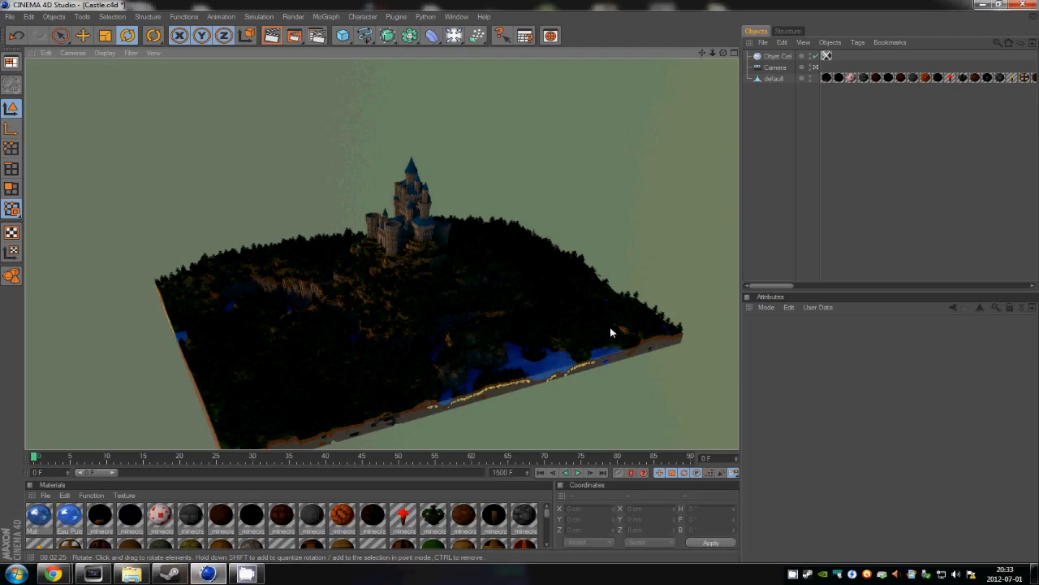
Set Final Movie's Global Illumination mode to IR (Camera Animation) and review its Ambient Occlusion, Object Glow and Lens Effects entries
mouse_move(610, 326)
left_mouse_down("alt")
mouse_move(519, 276)
mouse_move(522, 284)
left_mouse_up("alt")
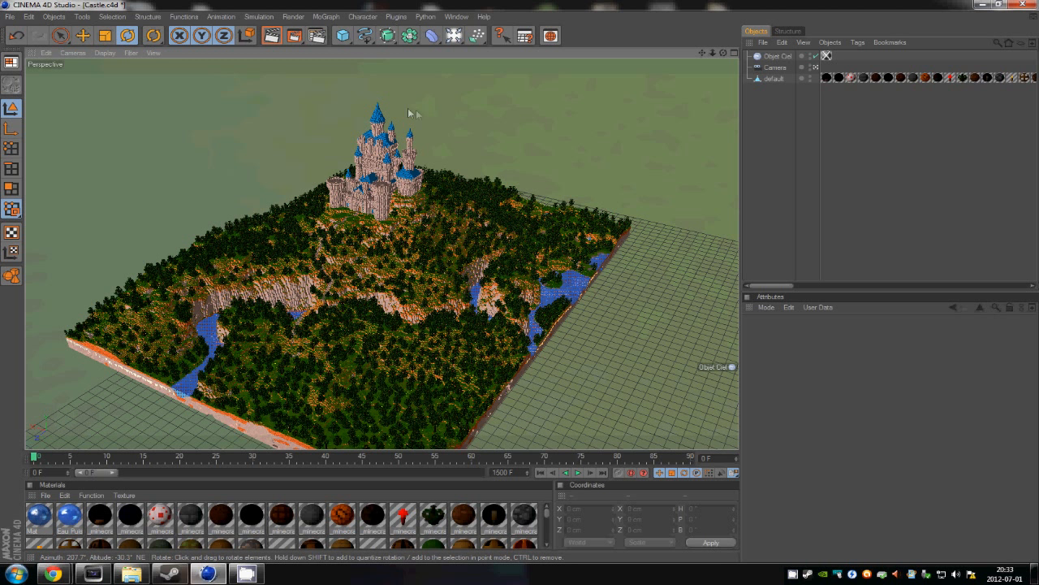
left_click(316, 36)
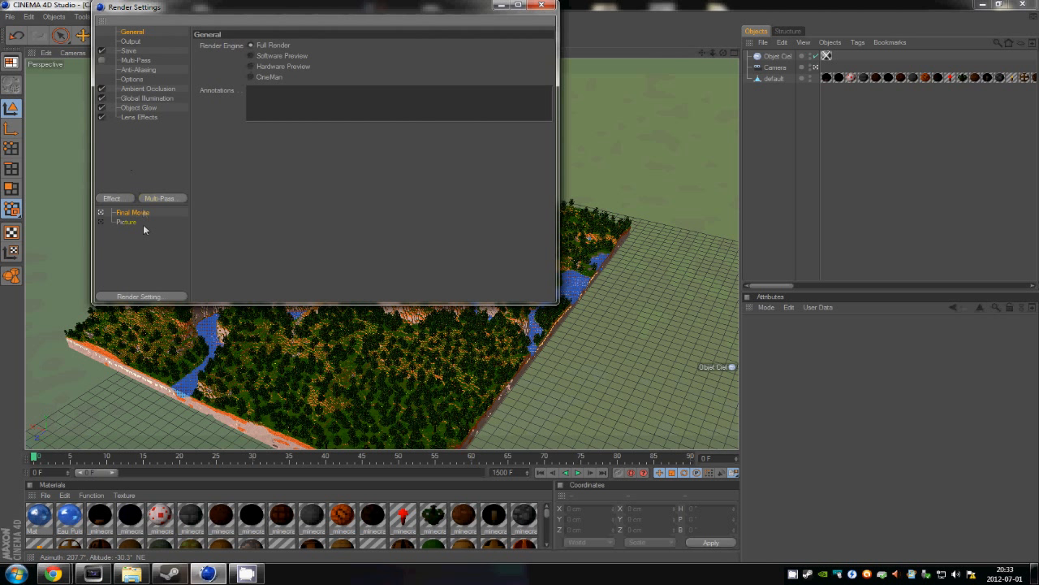
left_click(163, 89)
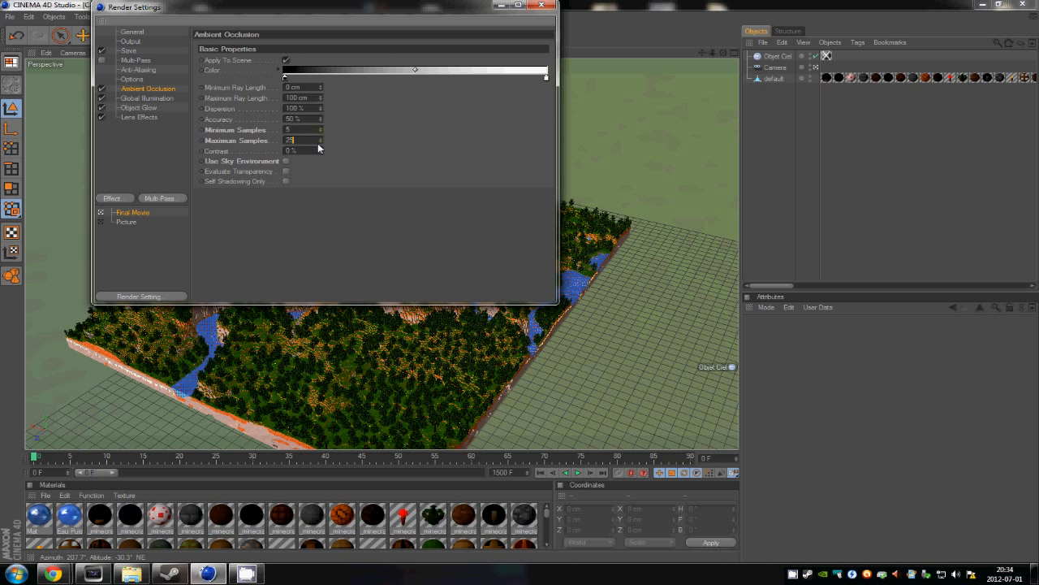
left_click(159, 99)
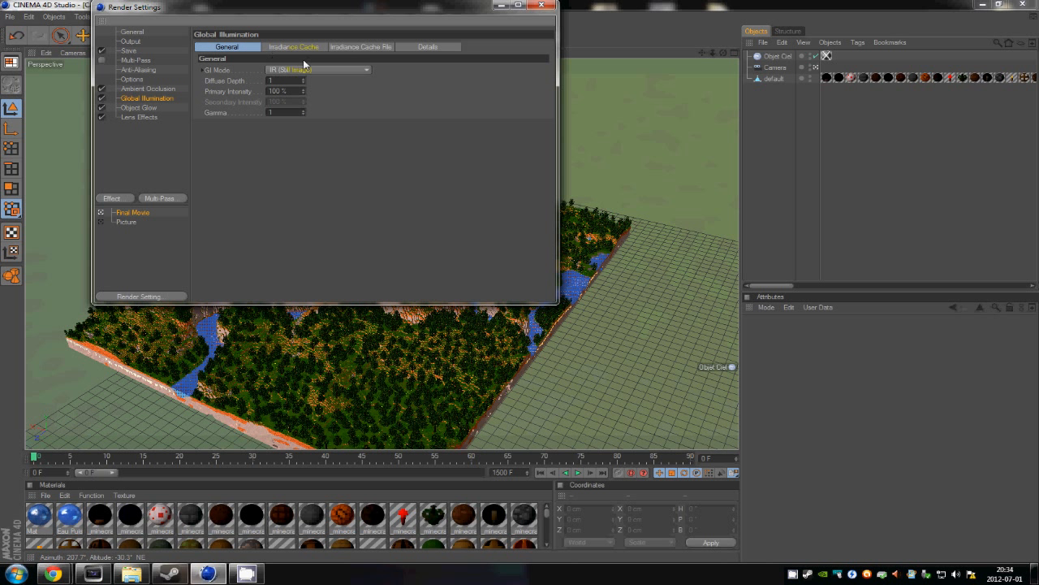
left_click(341, 70)
left_click(325, 92)
left_click(294, 46)
left_click(143, 107)
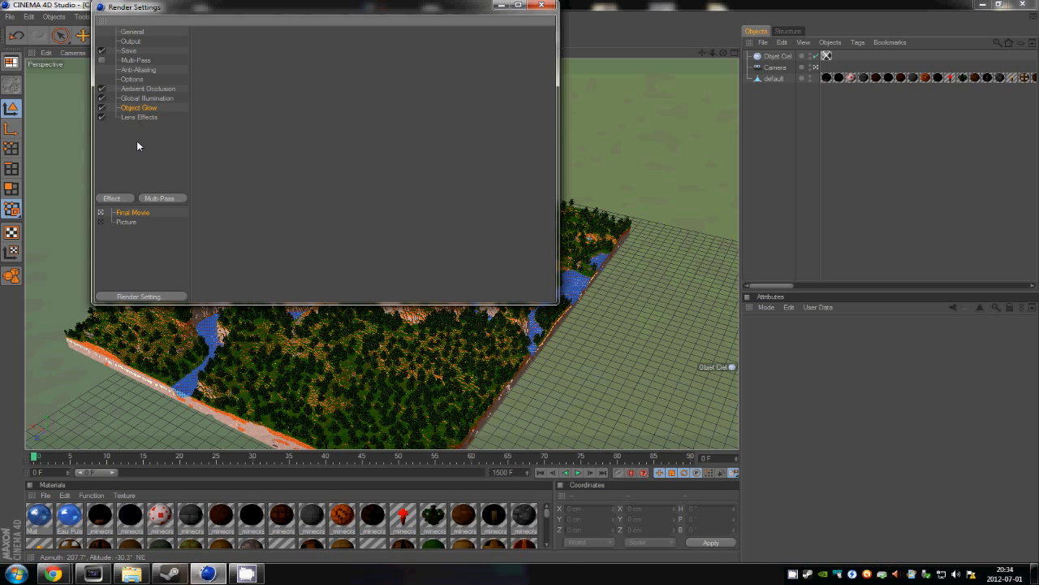
left_click(139, 118)
left_click(543, 5)
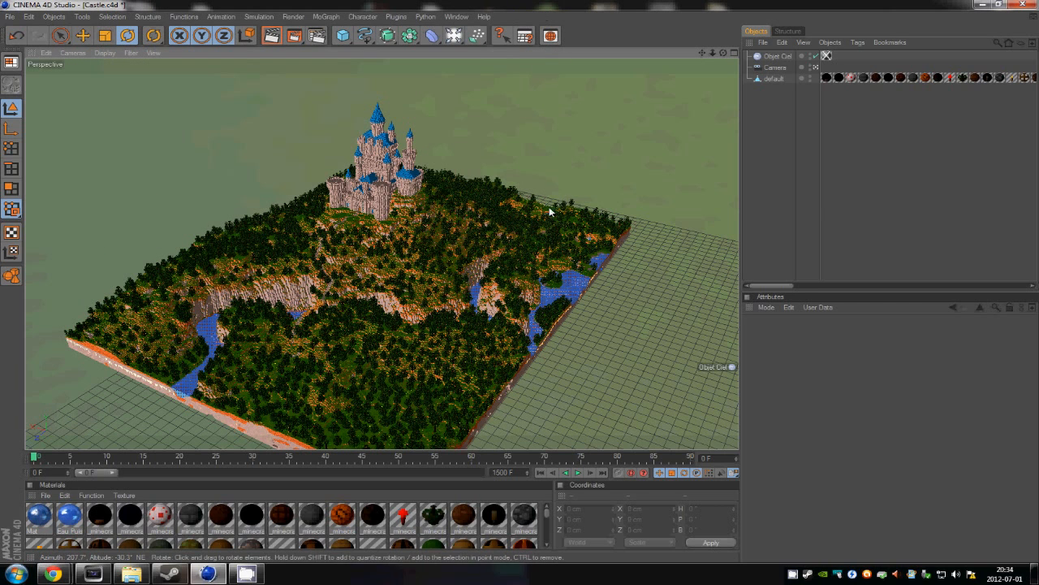
Select the Objet Ciel sky object and render a viewport preview of the river at the terrain's cut edge
left_click(777, 56)
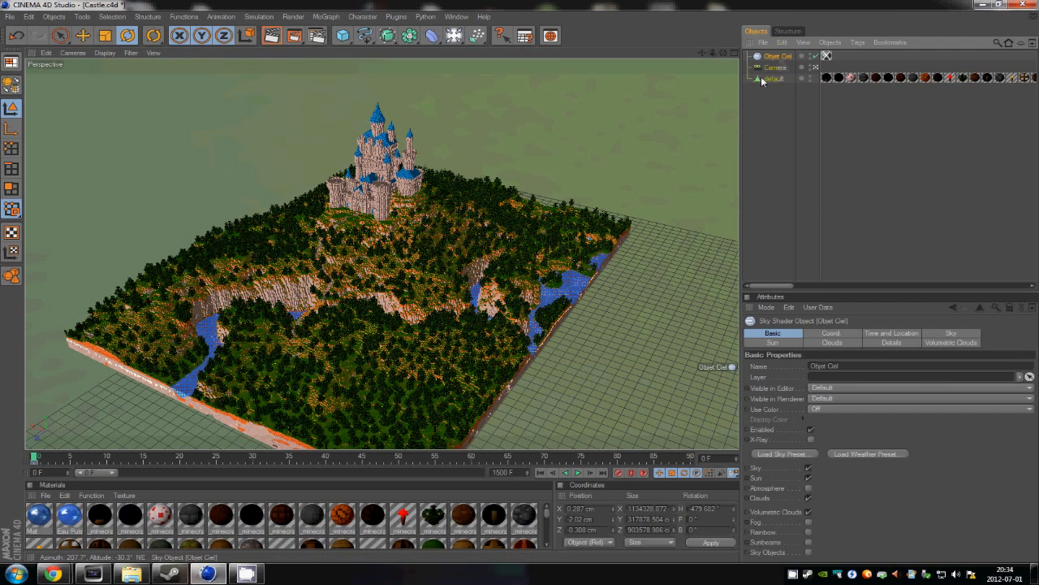
left_click_drag(570, 320, 321, 242, "alt")
middle_click_drag(320, 241, 484, 188, "alt")
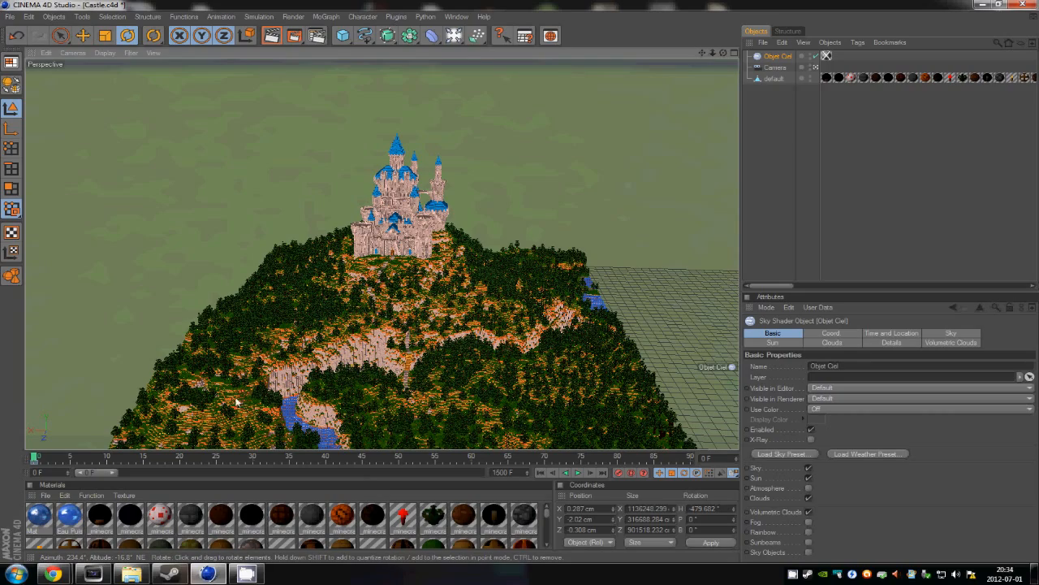
left_click_drag(524, 230, 516, 307, "alt")
right_click_drag(239, 370, 626, 279, "alt")
right_click_drag(349, 313, 597, 277, "alt")
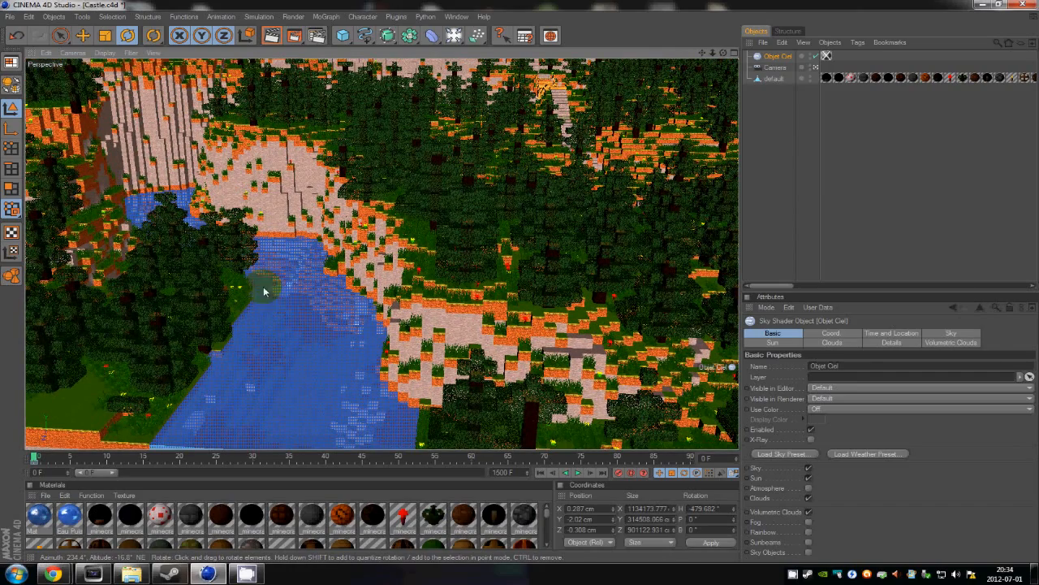
left_click_drag(536, 262, 515, 302, "alt")
right_click_drag(268, 391, 649, 280, "alt")
right_click_drag(406, 371, 520, 281, "alt")
left_click_drag(313, 245, 521, 281, "alt")
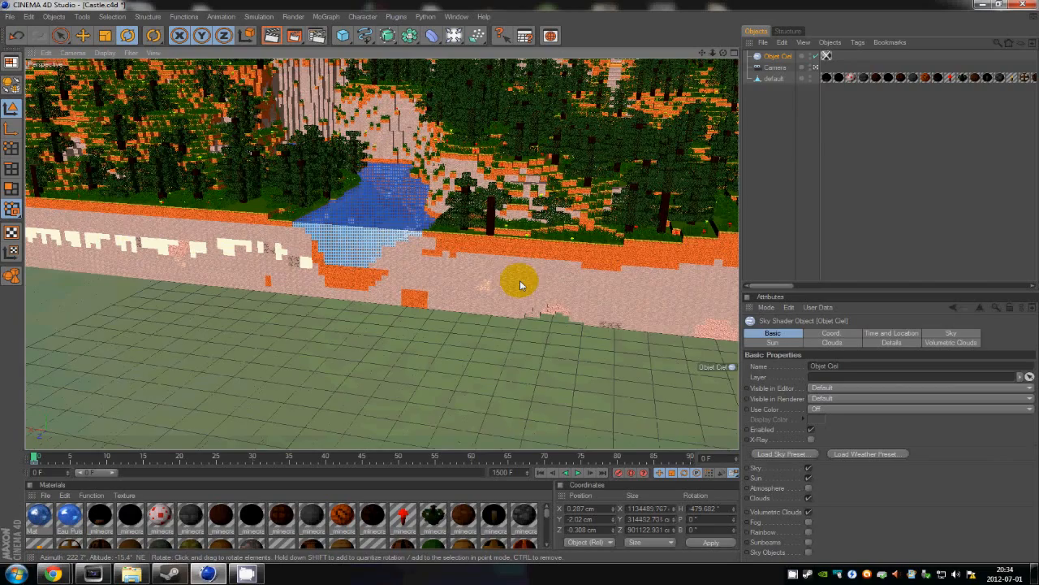
right_click_drag(581, 312, 677, 303, "alt")
mouse_move(520, 281)
right_mouse_down("alt")
mouse_move(604, 294)
mouse_move(520, 281)
right_mouse_up("alt")
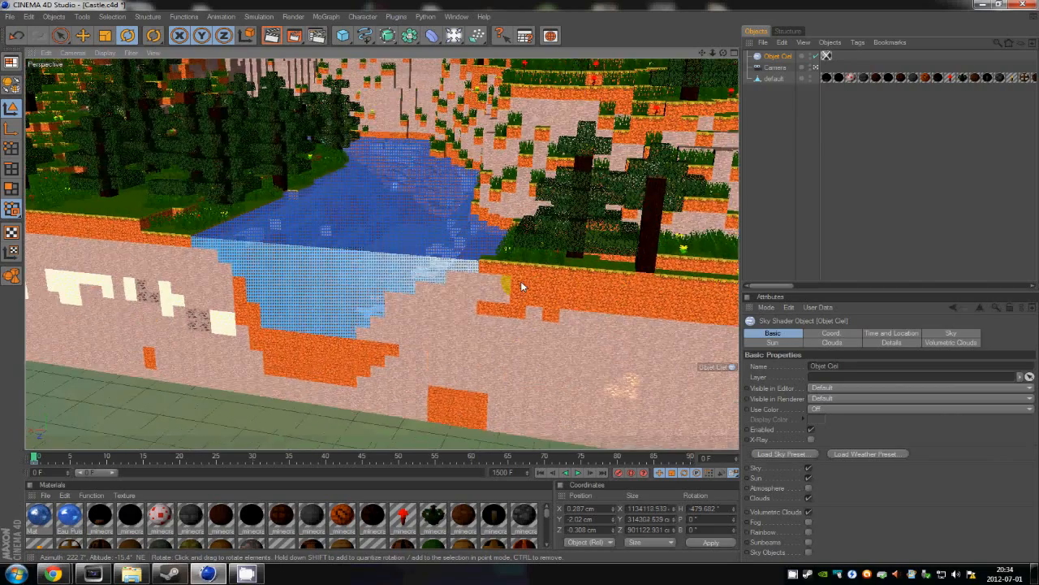
middle_click_drag(521, 281, 265, 143, "alt")
key("ctrl+r")
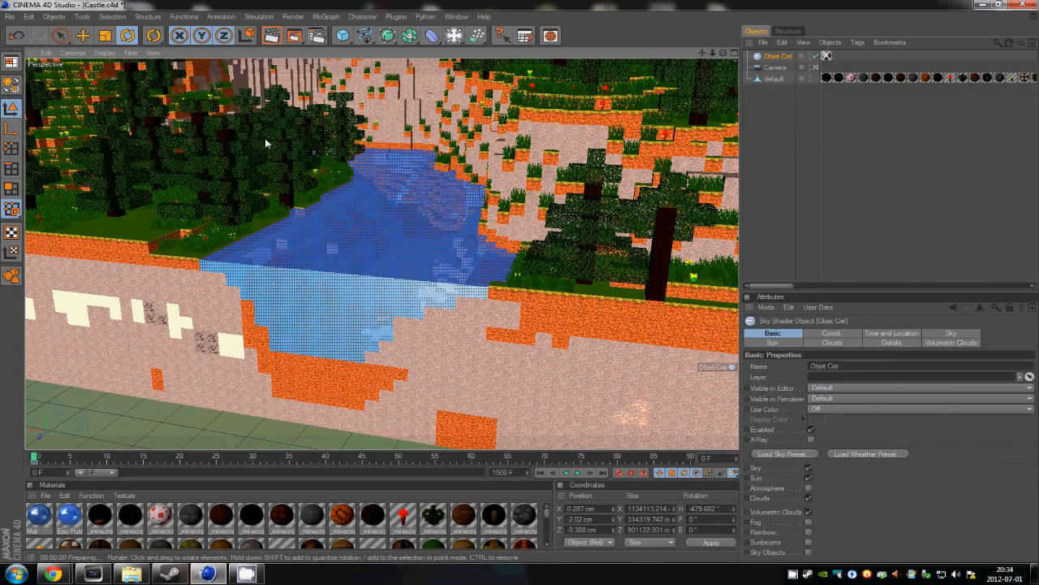
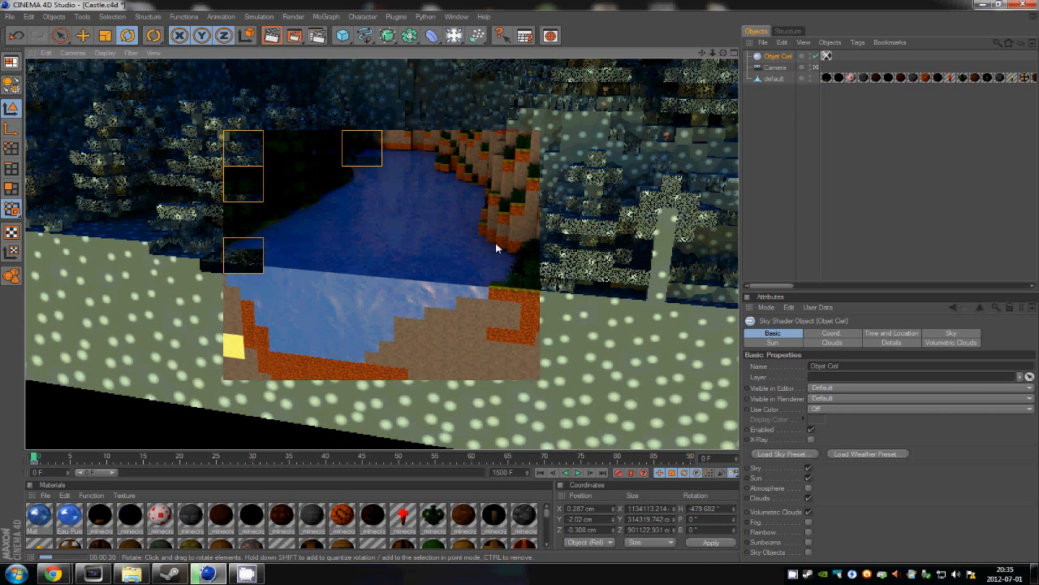
Open the render settings at the Lens Effects entry
left_click_drag(497, 249, 521, 285, "alt")
scroll(522, 285, "down", 1)
middle_click_drag(511, 202, 471, 386, "alt")
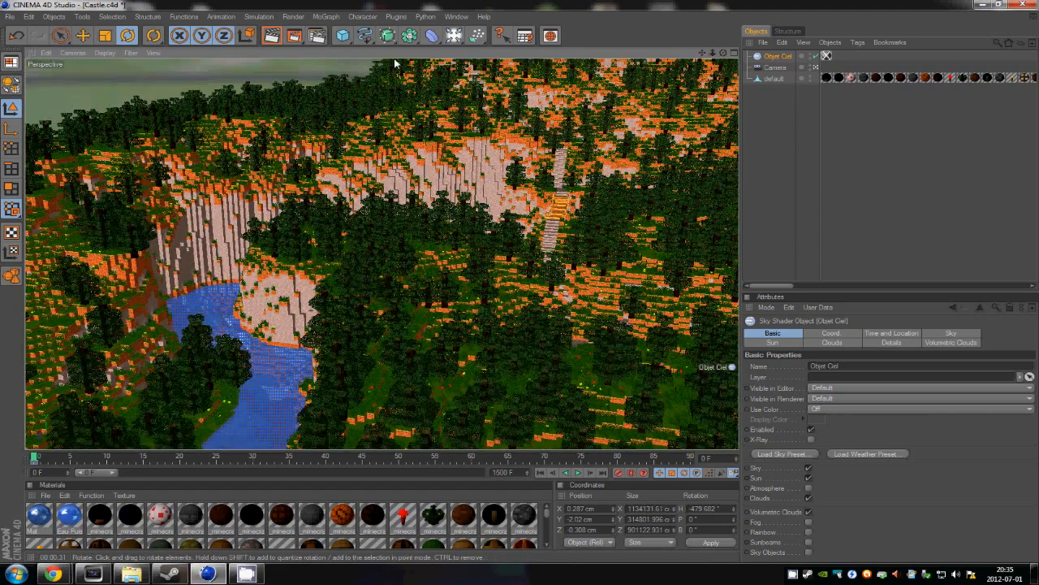
left_click(317, 37)
left_click(143, 119)
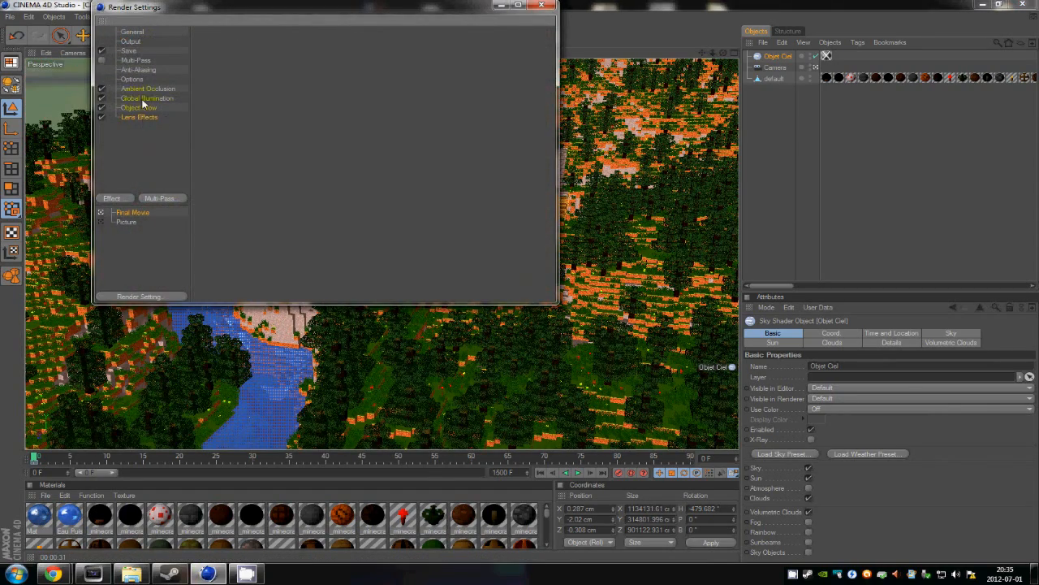
Try to duplicate the Final Movie render setting by copying and pasting it in the list of render settings
left_click(124, 212)
right_click(134, 213)
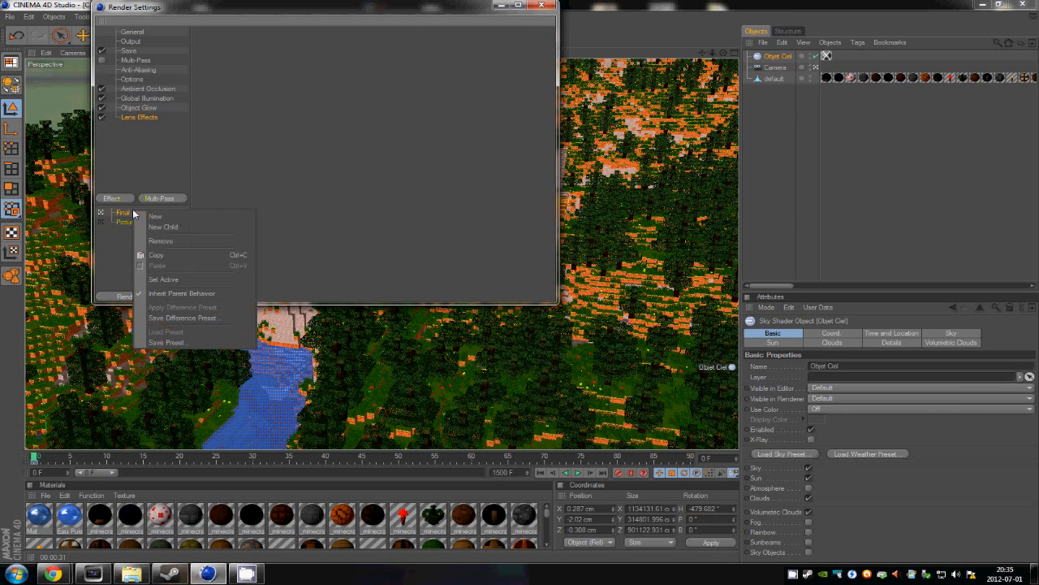
left_click(200, 254)
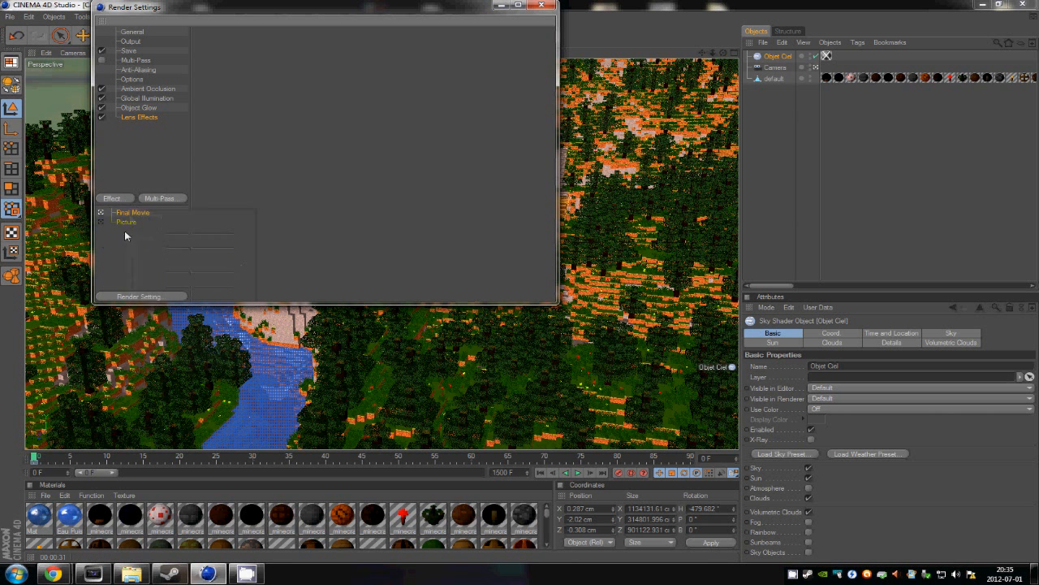
right_click(137, 213)
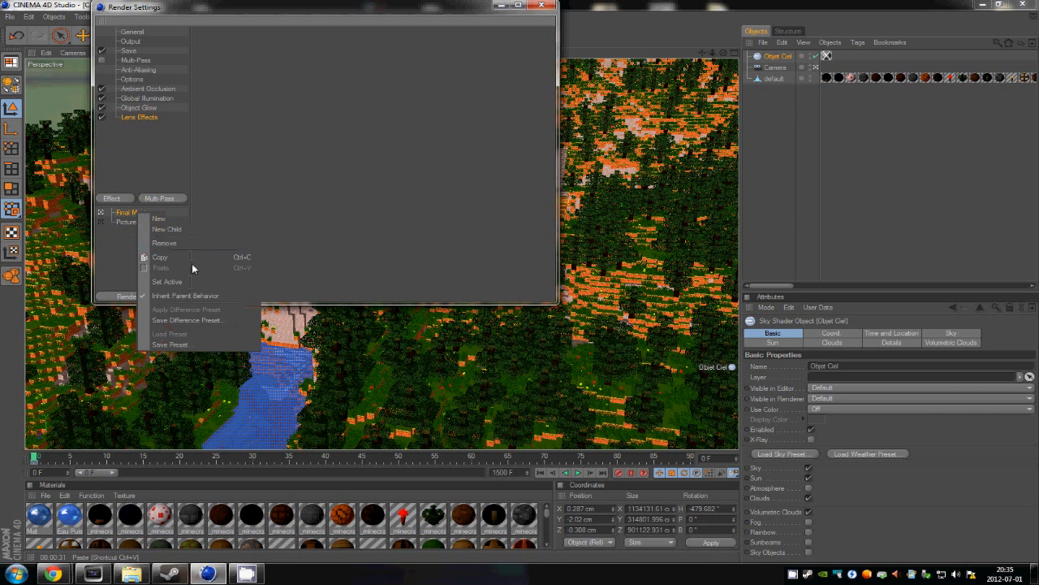
right_click(118, 251)
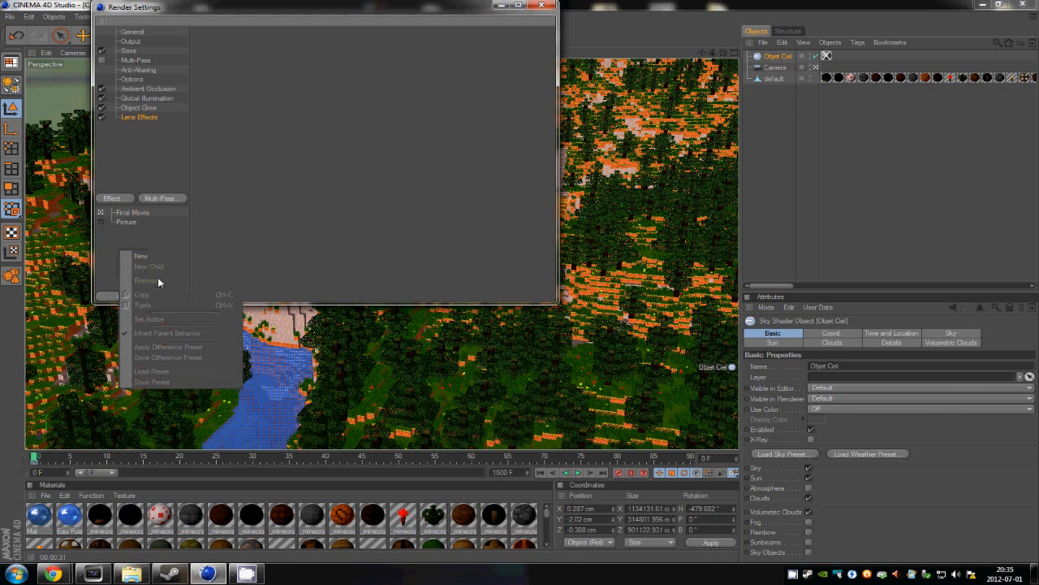
Make Picture the active render setting and set its save format to JPEG
left_click(127, 223)
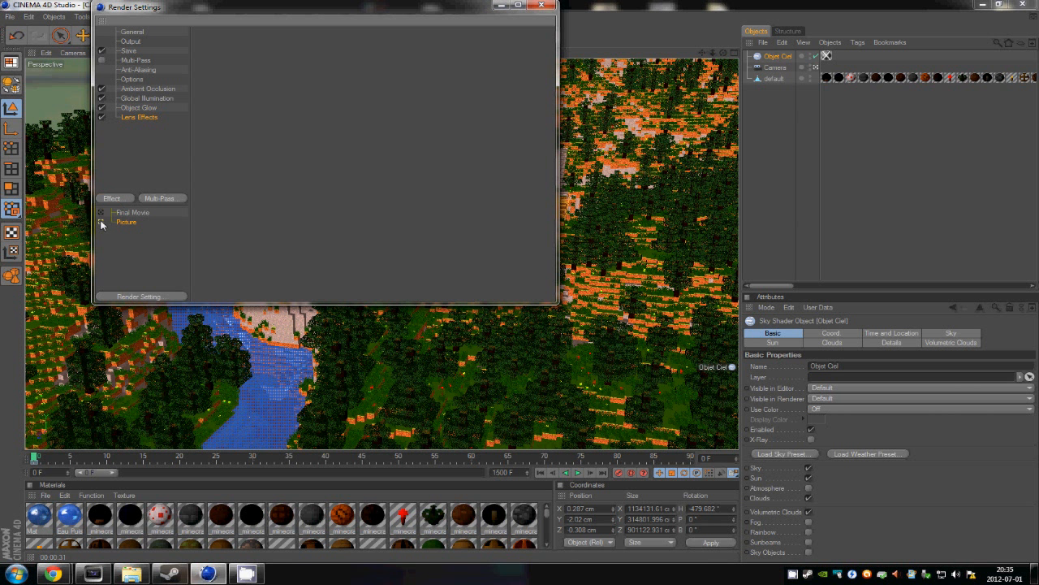
double_click(126, 224)
left_click(117, 231)
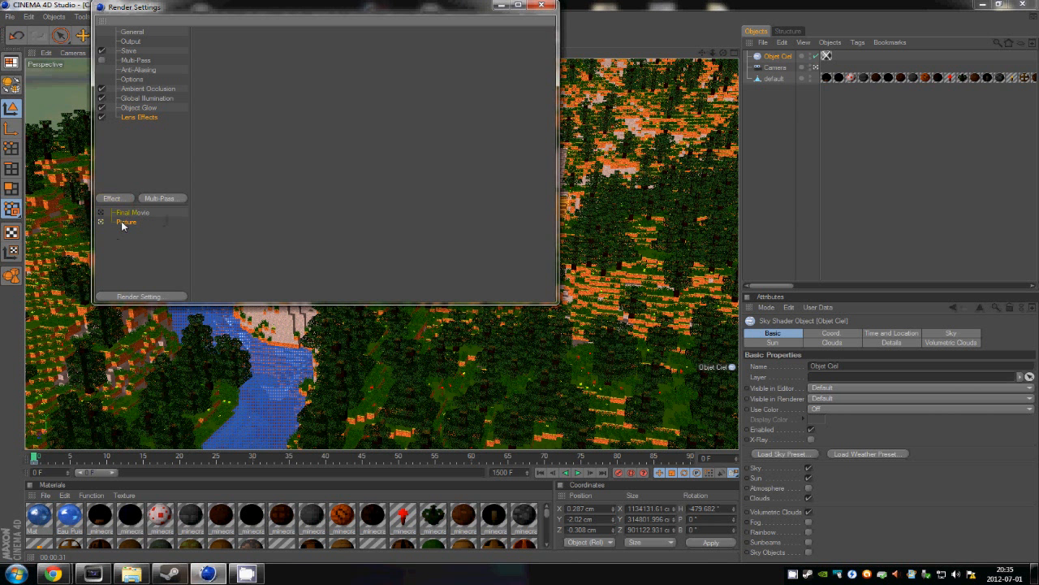
left_click(128, 51)
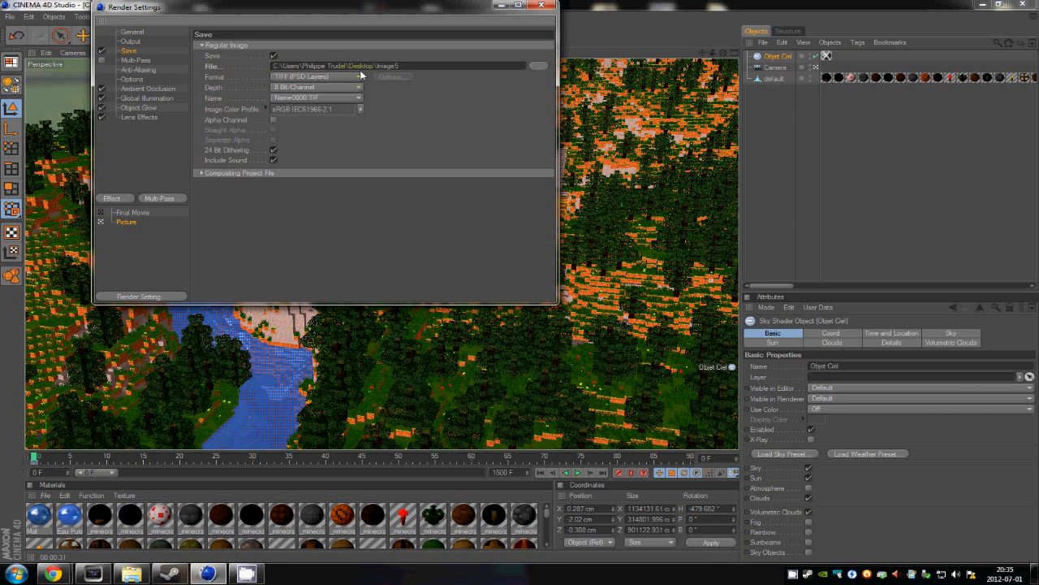
left_click(302, 77)
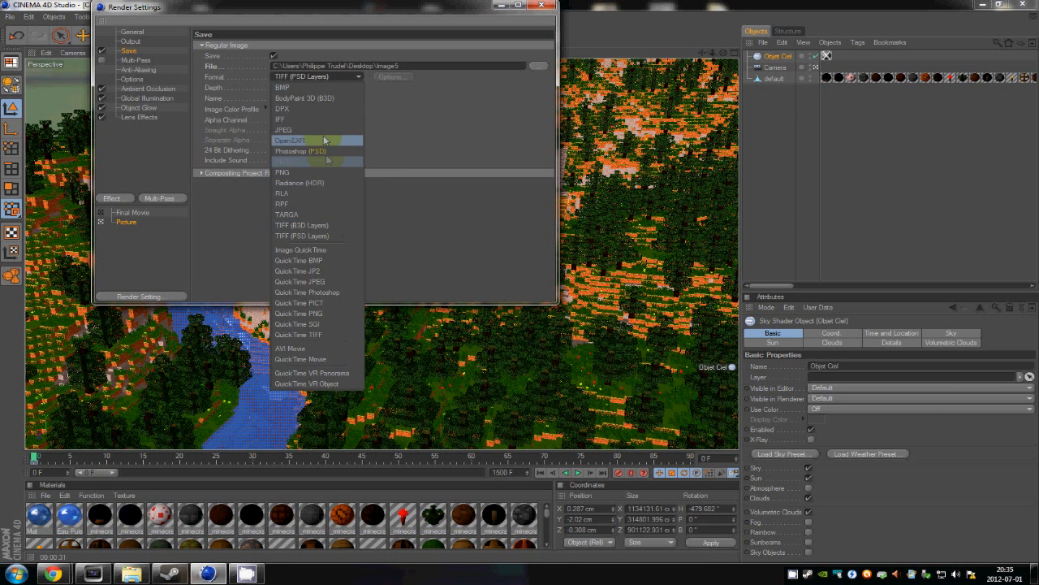
left_click(322, 132)
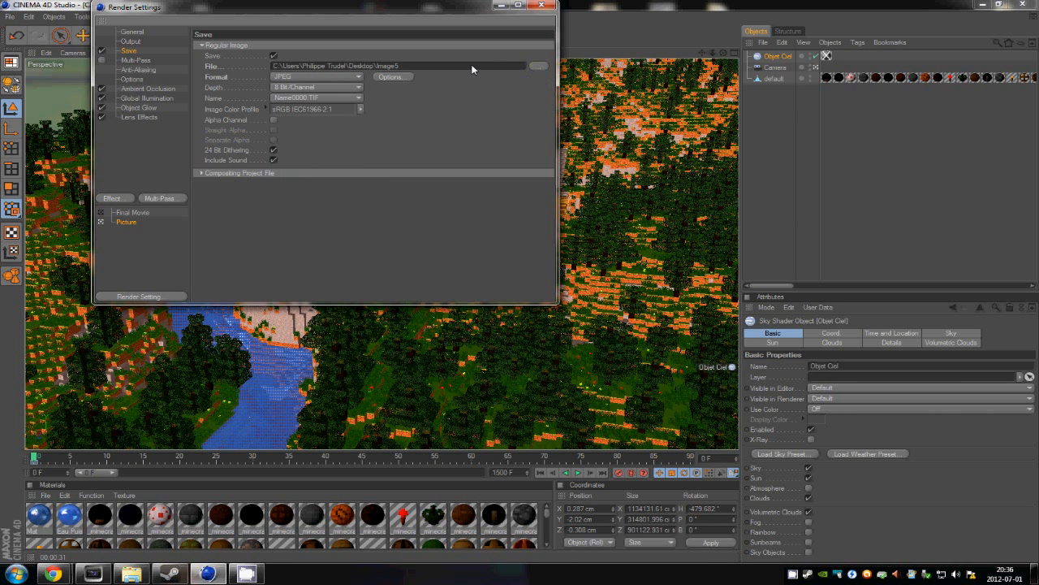
Set Picture's output to Current Frame with the 1680 x 1080 screen preset, and close the render settings
left_click(131, 41)
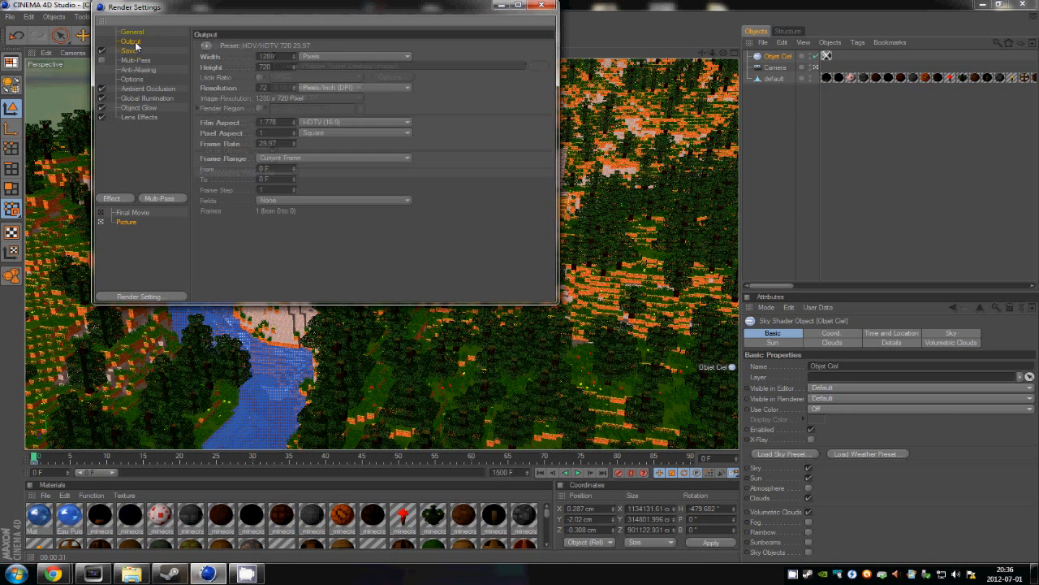
left_click(360, 158)
left_click(375, 179)
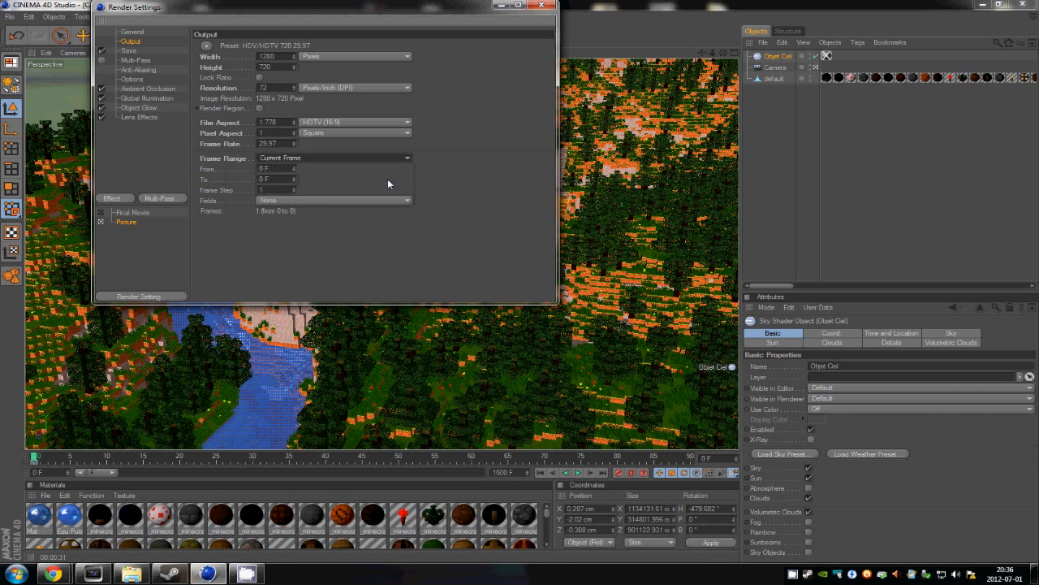
left_click(205, 45)
mouse_move(246, 79)
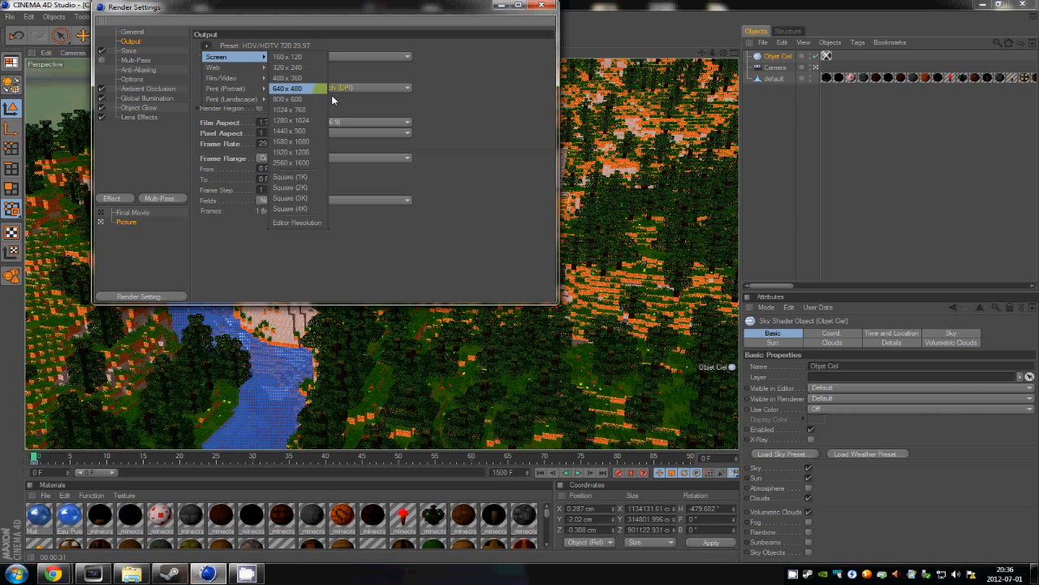
left_click(313, 140)
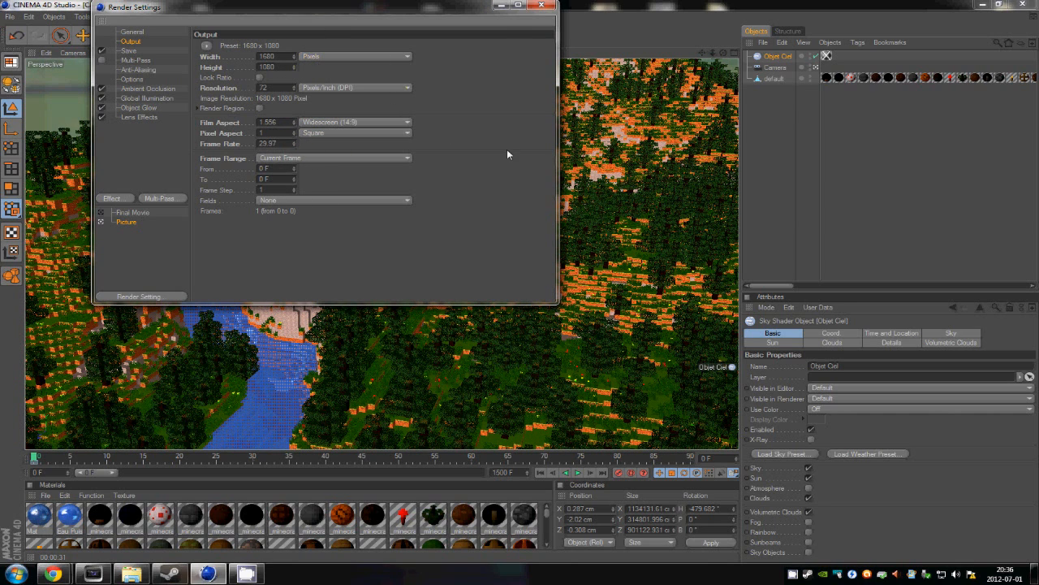
left_click(542, 6)
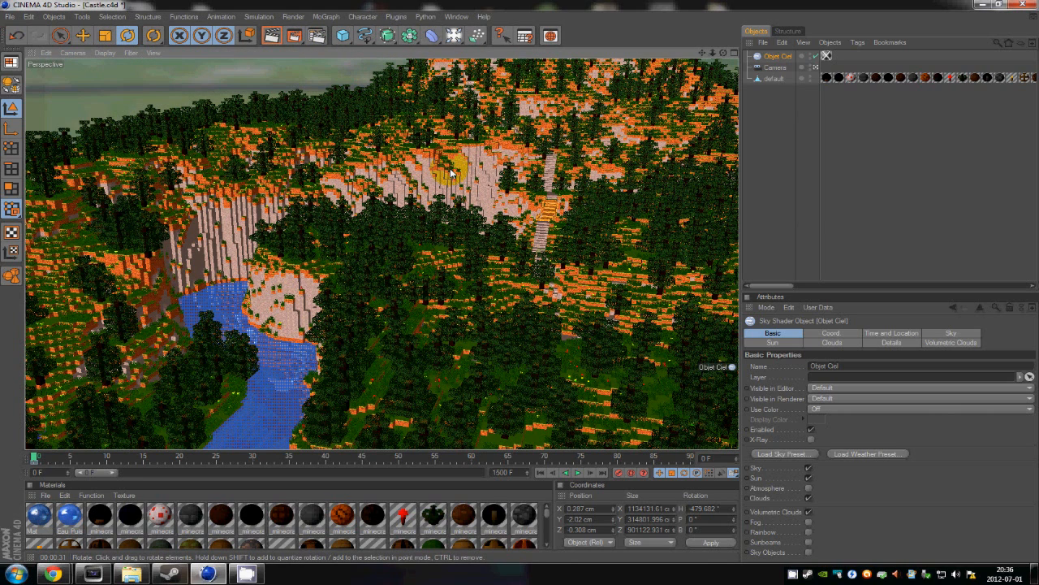
Reopen the render settings, activate Final Movie and review its Global Illumination, Ambient Occlusion and Options entries
left_click_drag(455, 170, 521, 284, "alt")
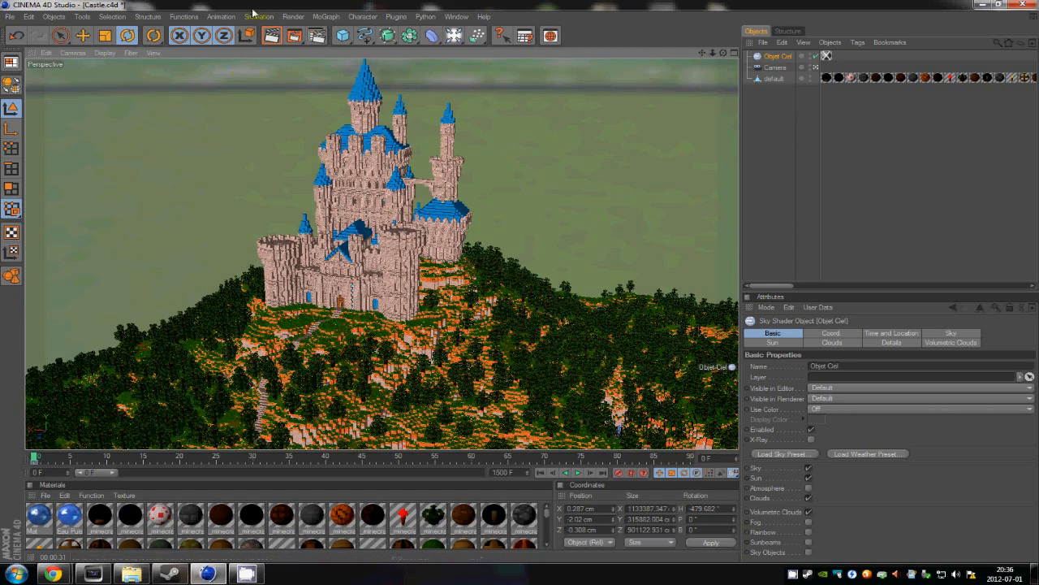
left_click(318, 37)
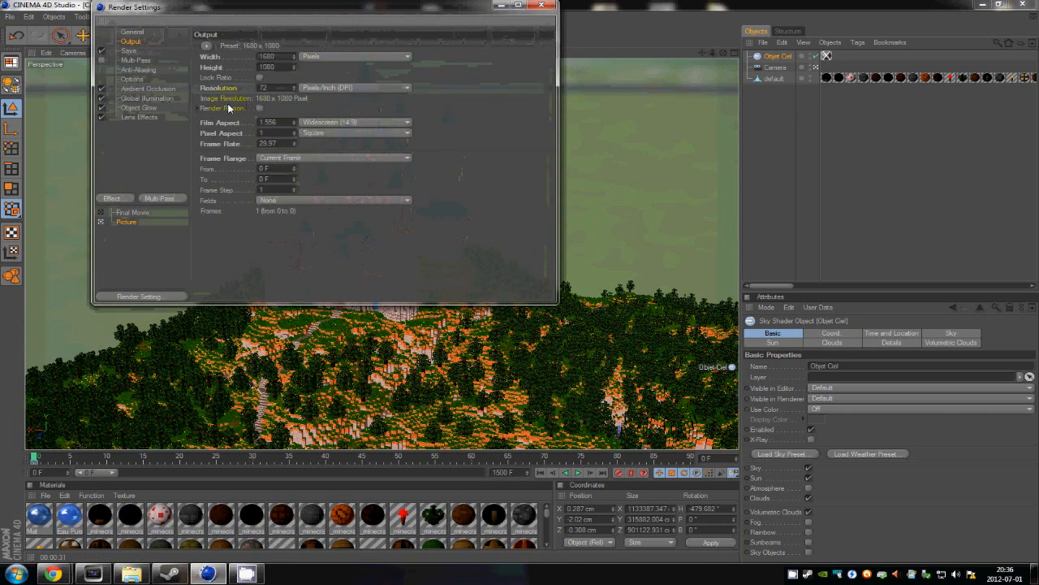
left_click(101, 214)
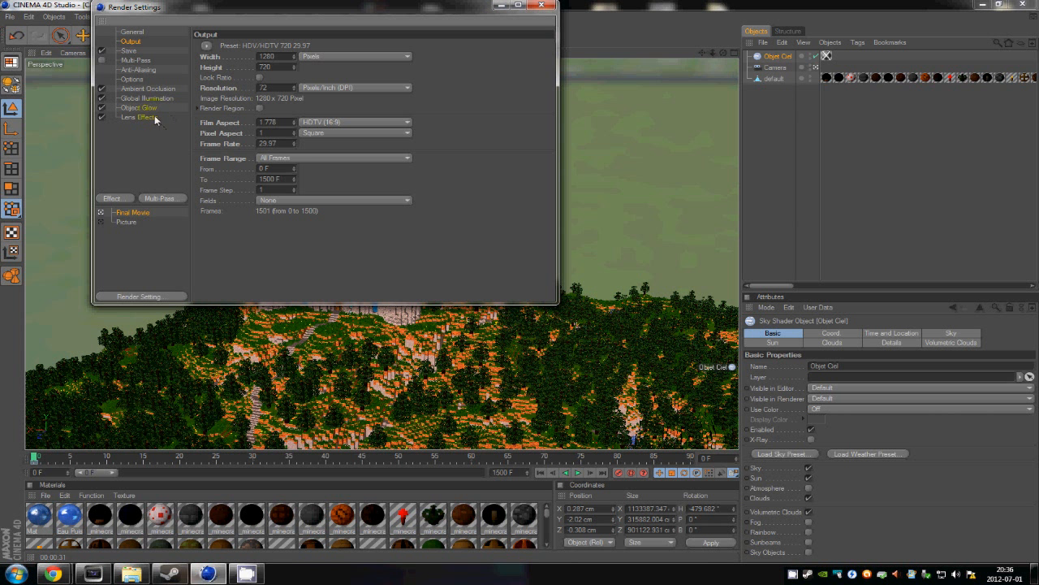
left_click(156, 98)
left_click(160, 89)
left_click(131, 80)
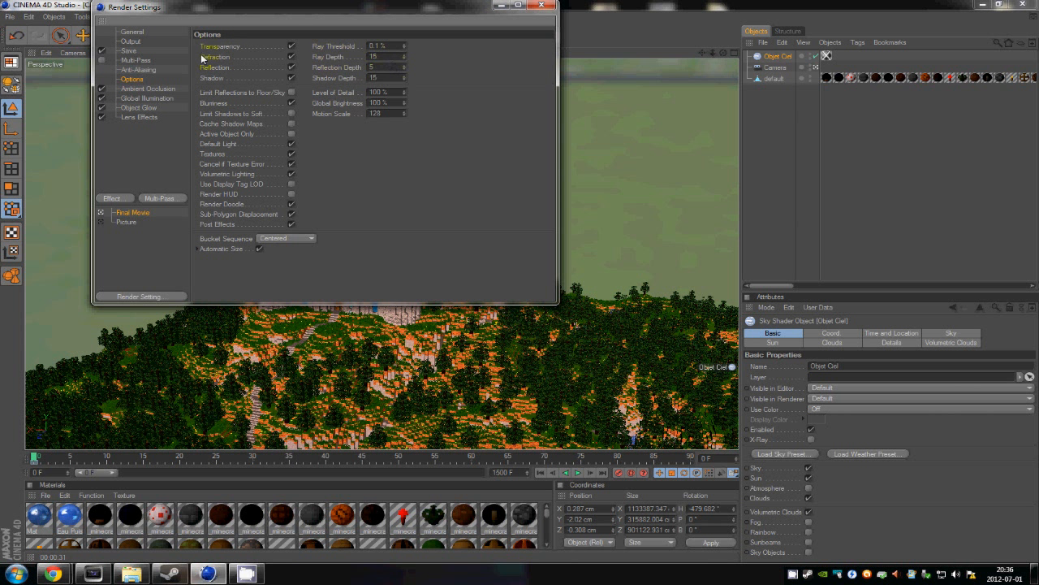
left_click(140, 108)
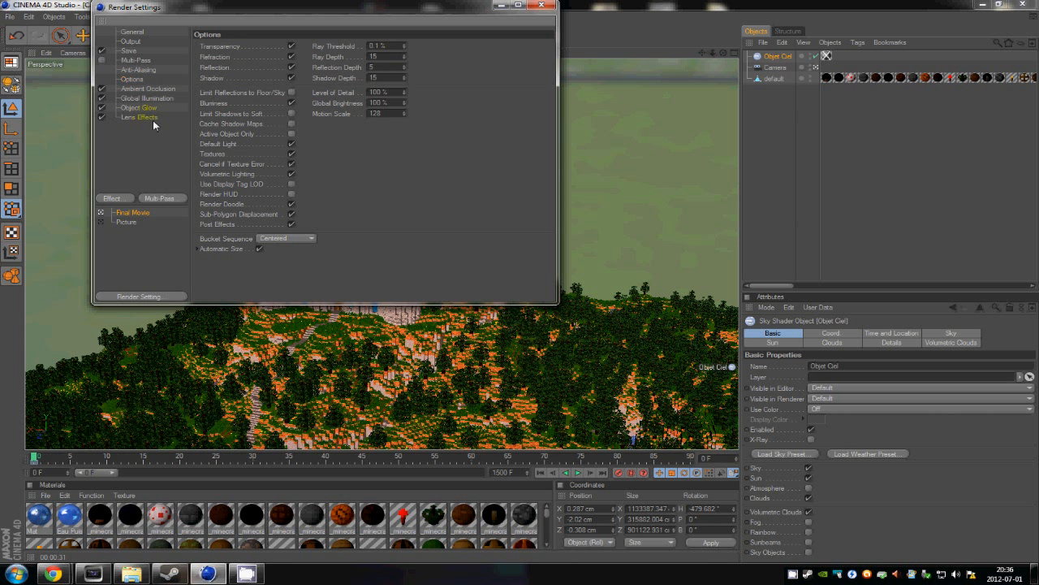
Create a new render setting and name it Fast Render
right_click(117, 235)
left_click(185, 244)
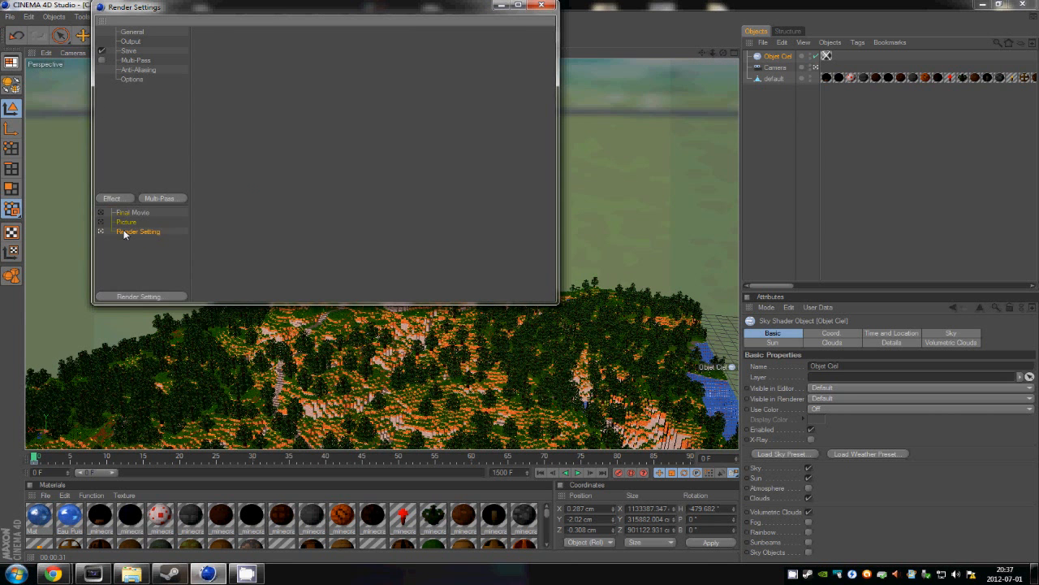
double_click(126, 232)
type("Fast Rende")
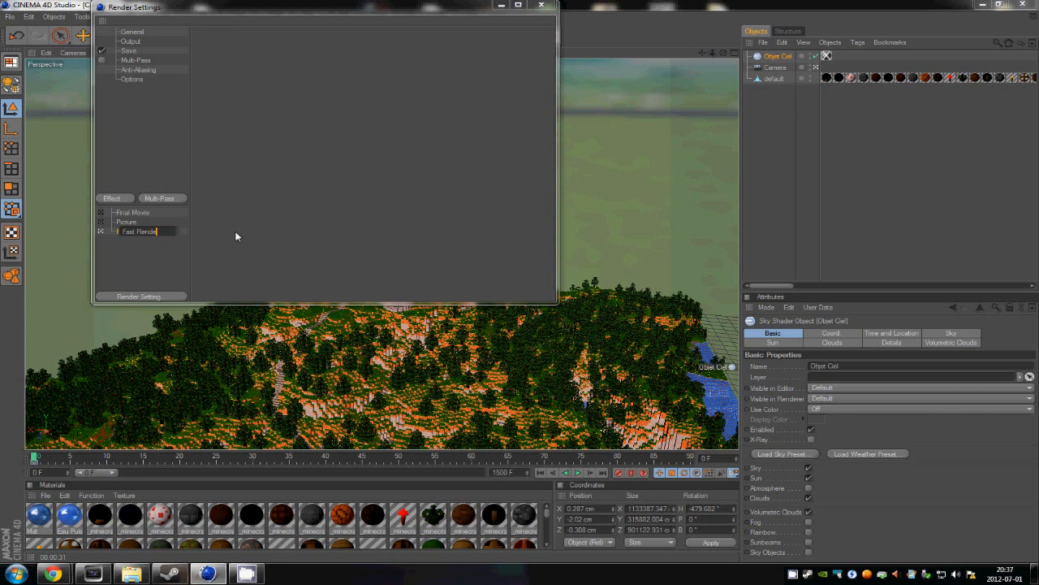
type("r")
key("Return")
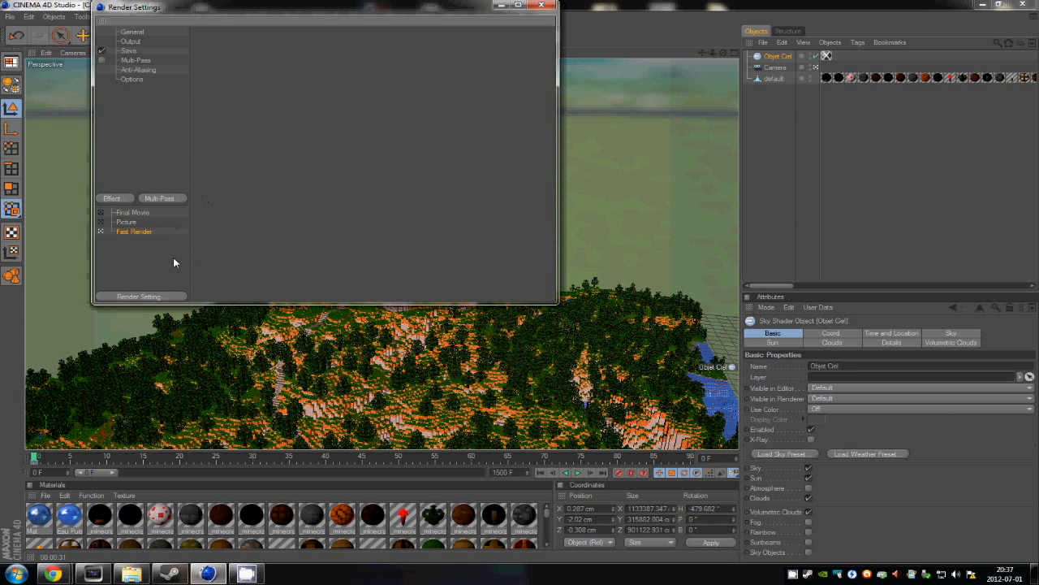
Set Fast Render's output to the 640 x 480 screen preset with the frame range All Frames
left_click(131, 41)
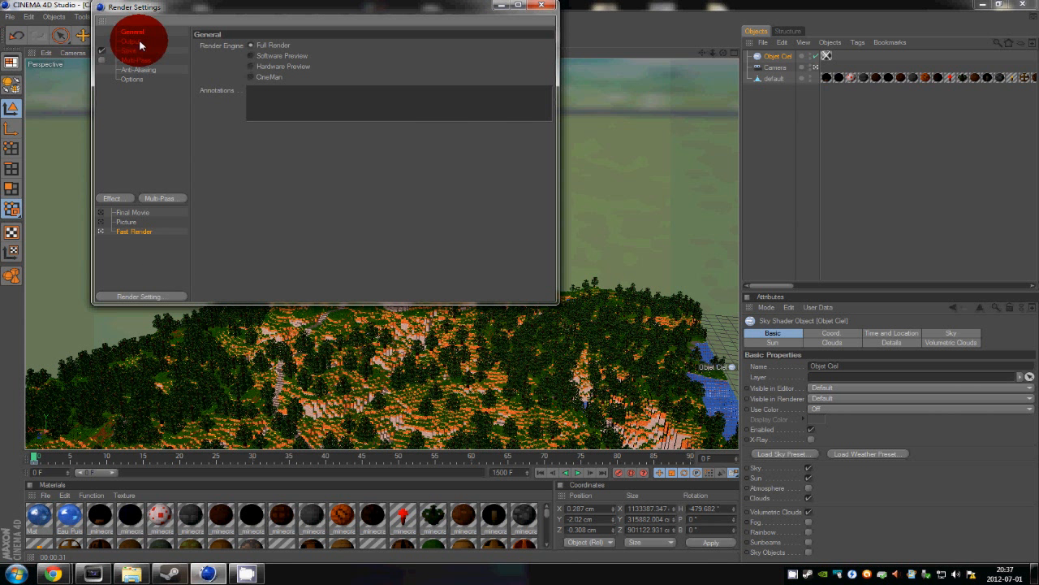
left_click(207, 46)
mouse_move(220, 57)
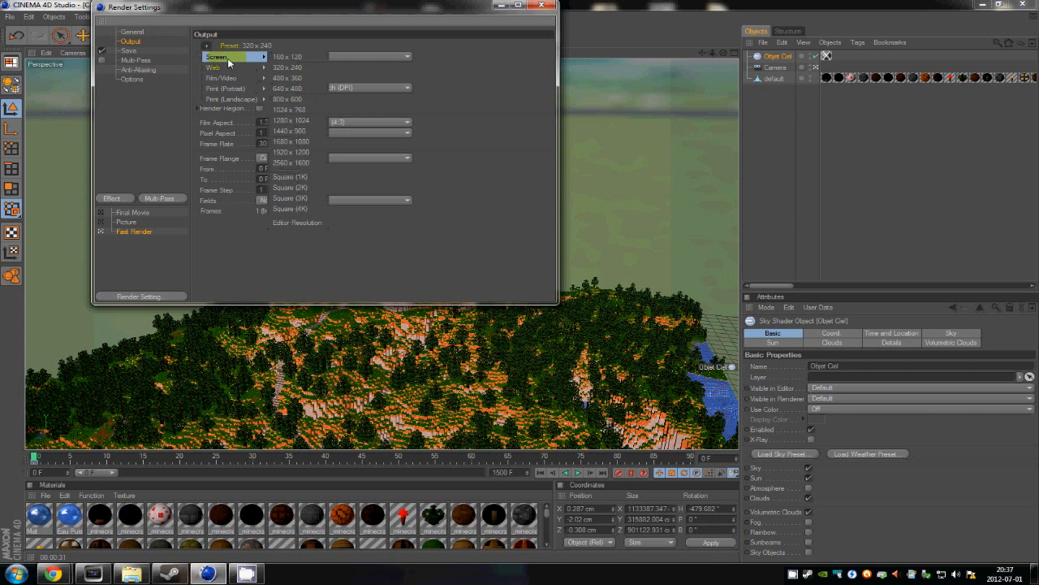
left_click(286, 90)
left_click(314, 157)
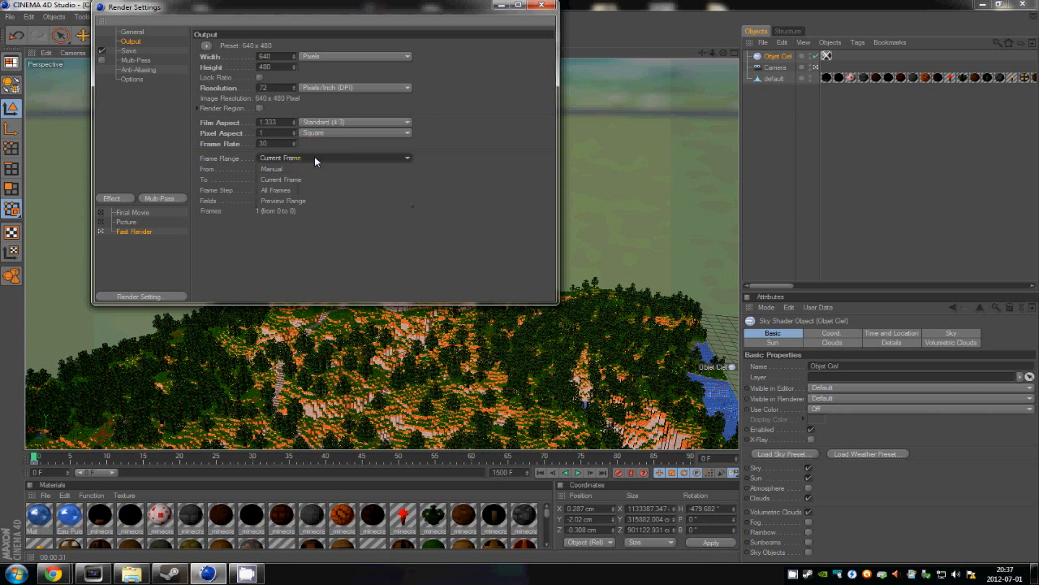
left_click(344, 192)
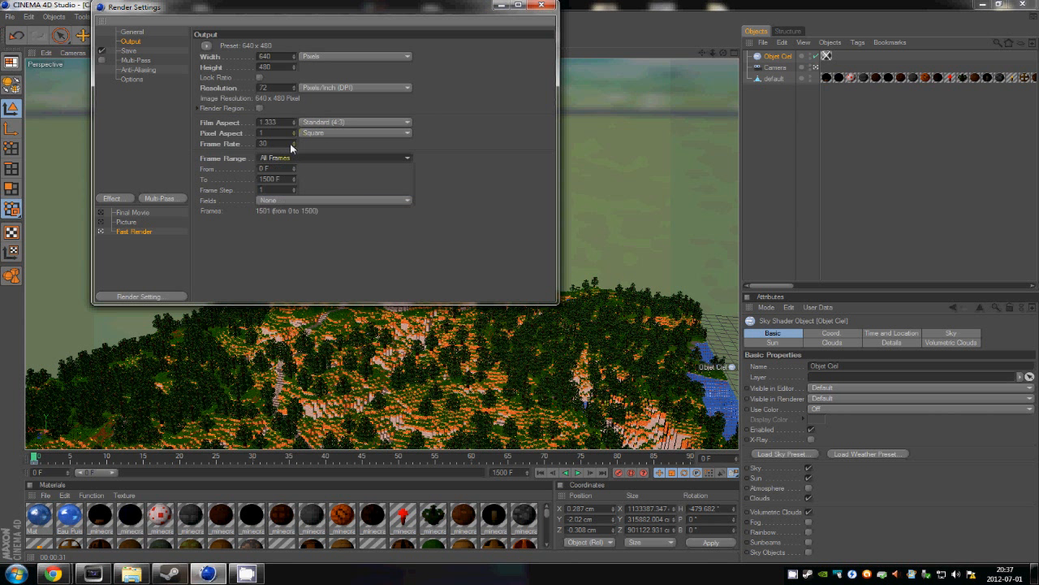
Set Fast Render's Ray Depth to 8 and Reflection Depth to 3 in its render options
left_click(132, 79)
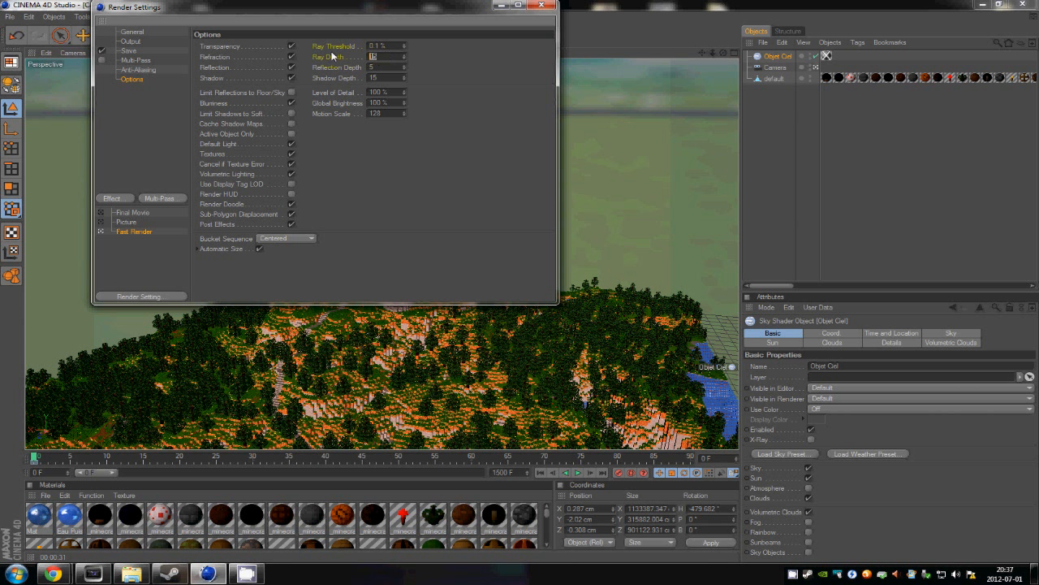
type("8")
left_click(365, 65)
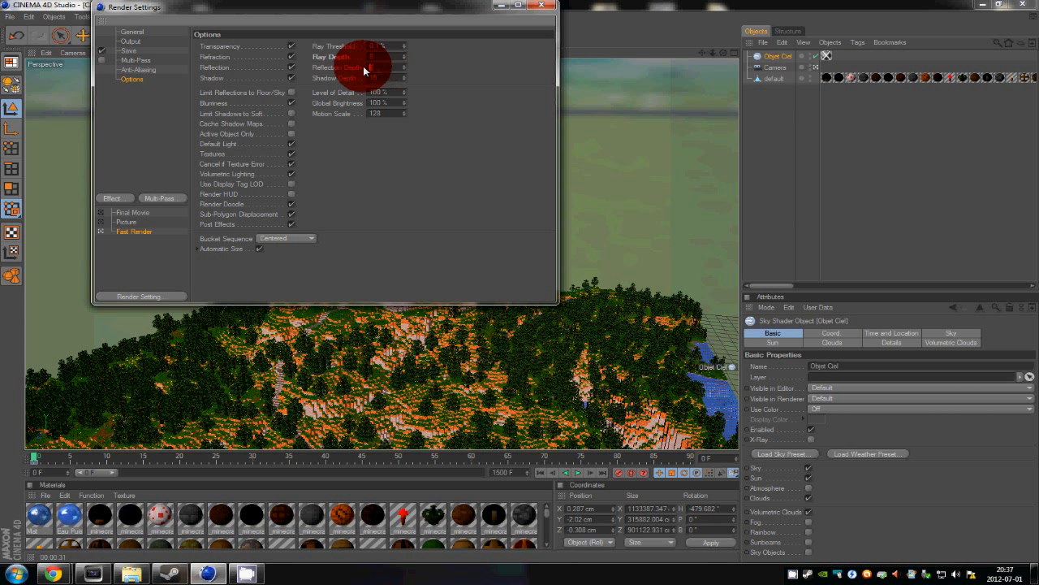
type("3")
key("Tab")
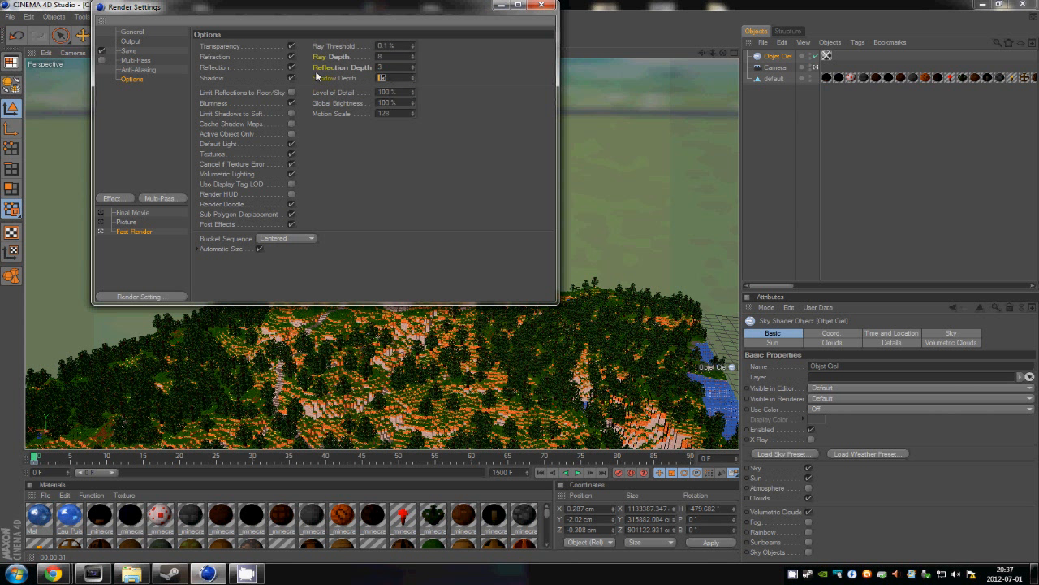
Check Fast Render's Anti-Aliasing and Output settings and open its Save settings
left_click(139, 71)
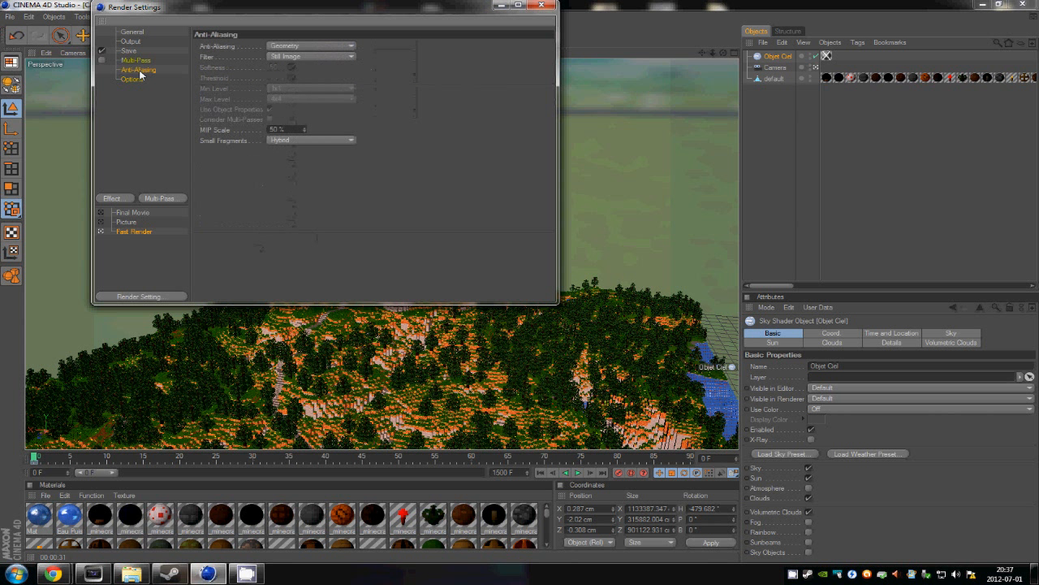
left_click(131, 41)
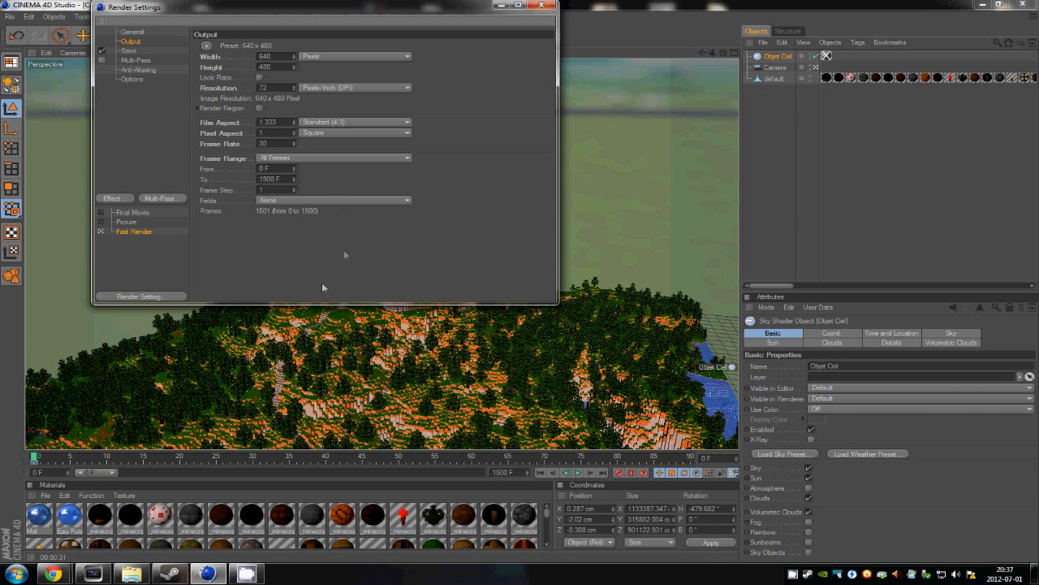
left_click(130, 50)
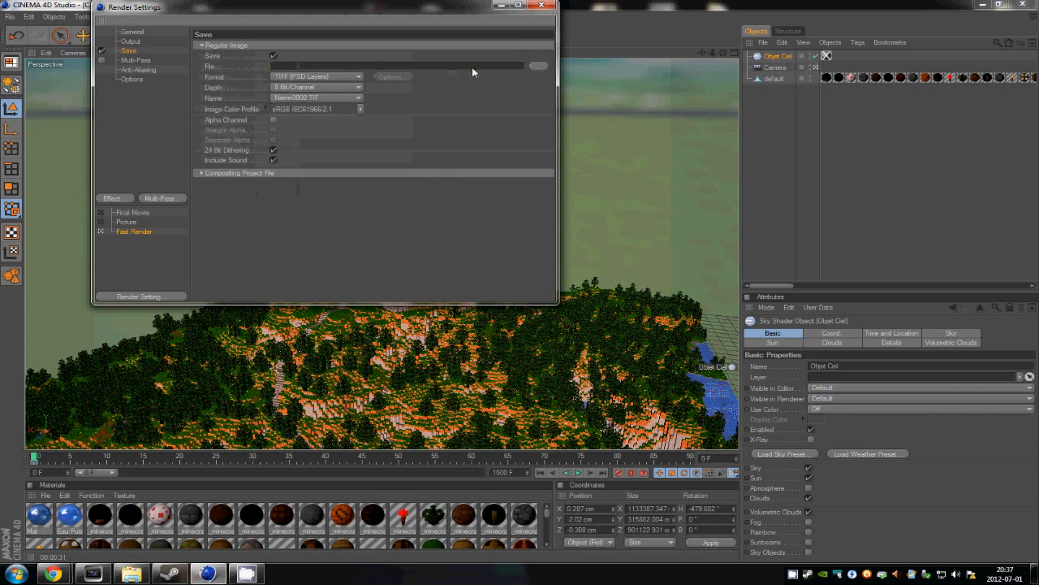
Set the Fast Render preset's save format to AVI Movie and close the render settings
left_click(321, 76)
left_click(458, 232)
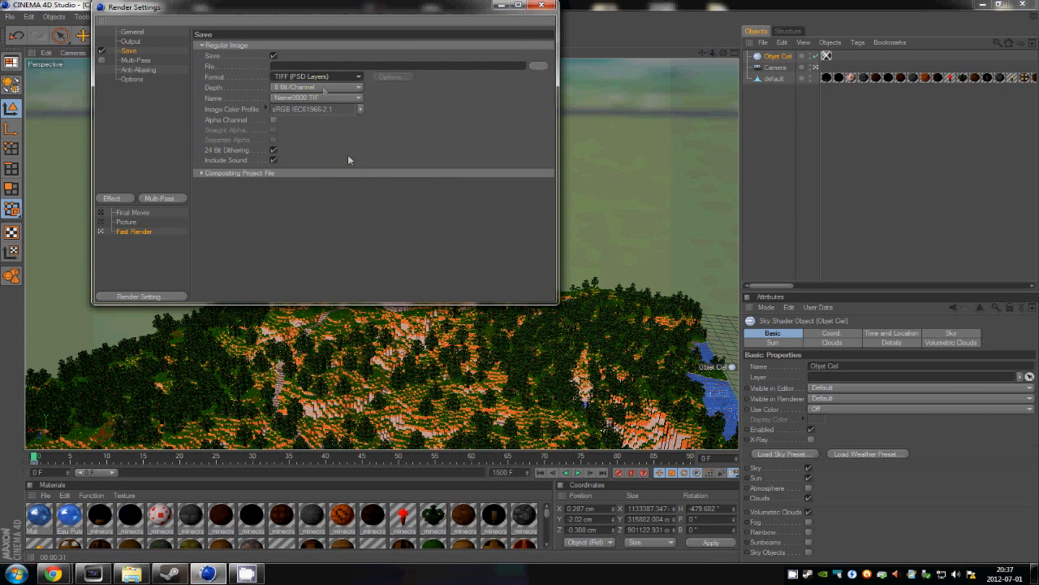
left_click(325, 77)
left_click(332, 348)
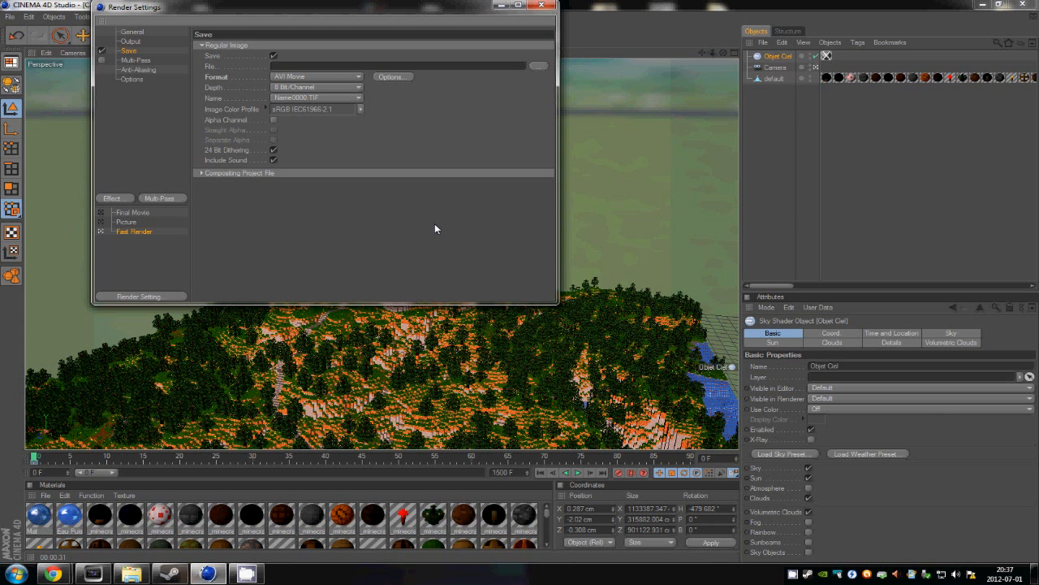
left_click(542, 6)
Reopen the render settings, compare the saved presets, and make Final Movie the active one
left_click(371, 270)
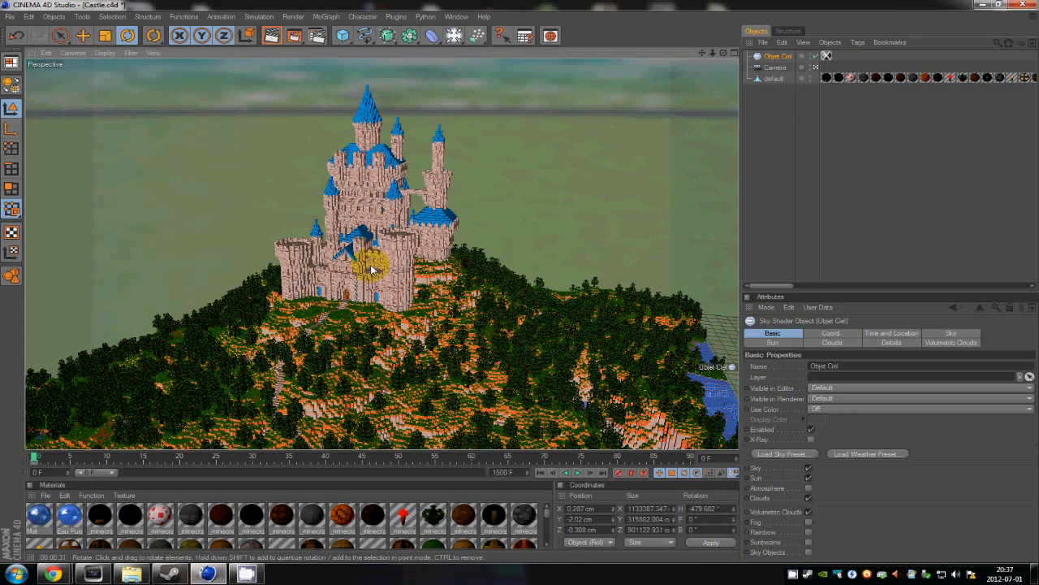
left_click_drag(566, 267, 713, 421)
left_click_drag(404, 323, 341, 100)
left_click(317, 35)
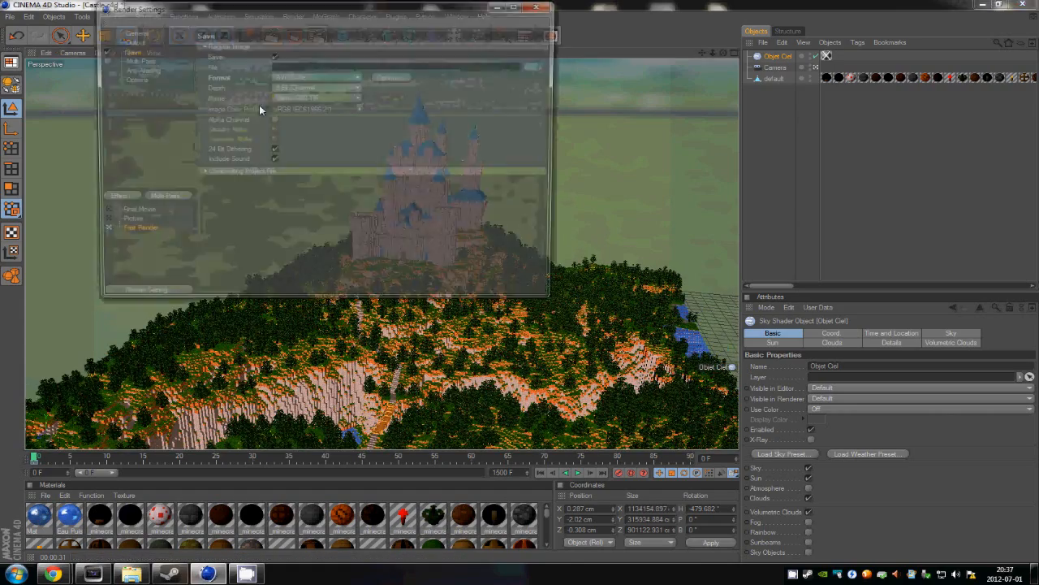
left_click(104, 223)
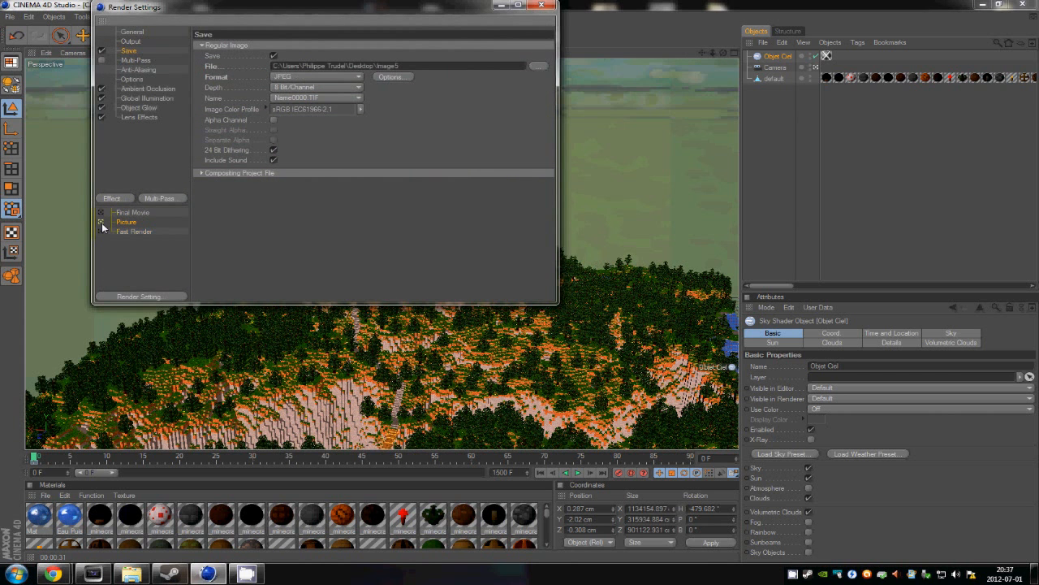
left_click(101, 233)
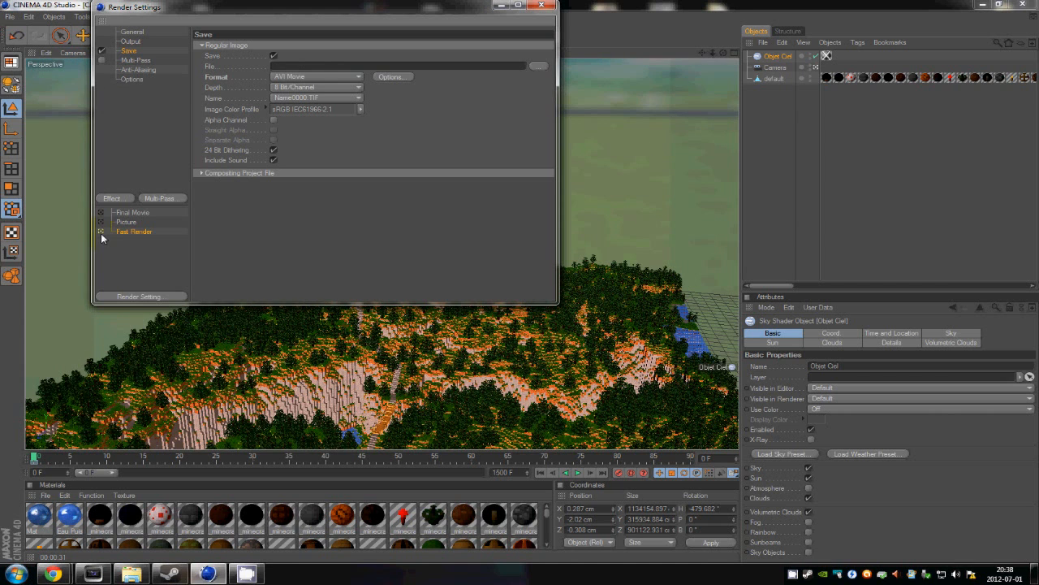
left_click(100, 214)
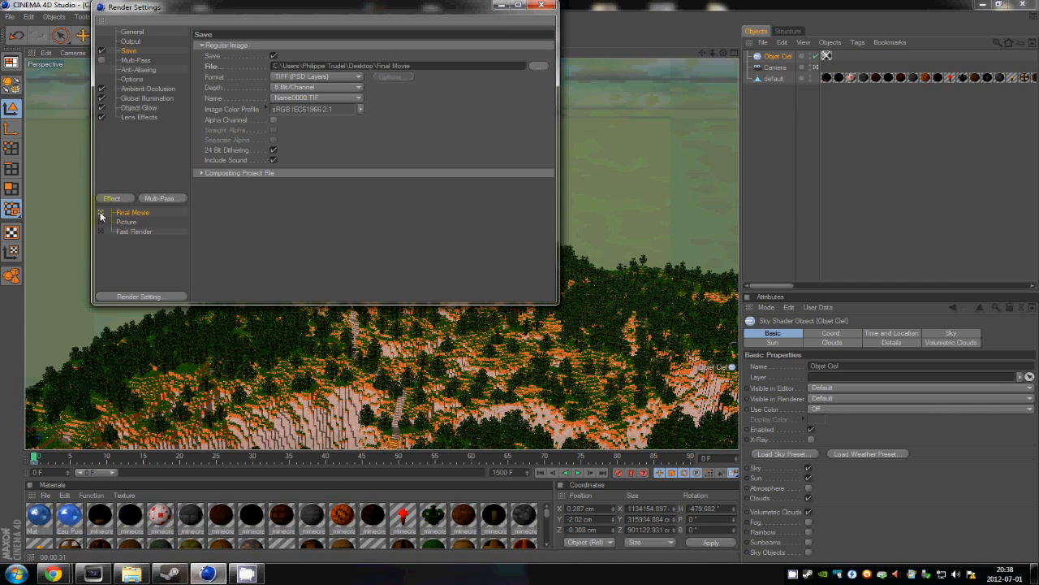
left_click(540, 5)
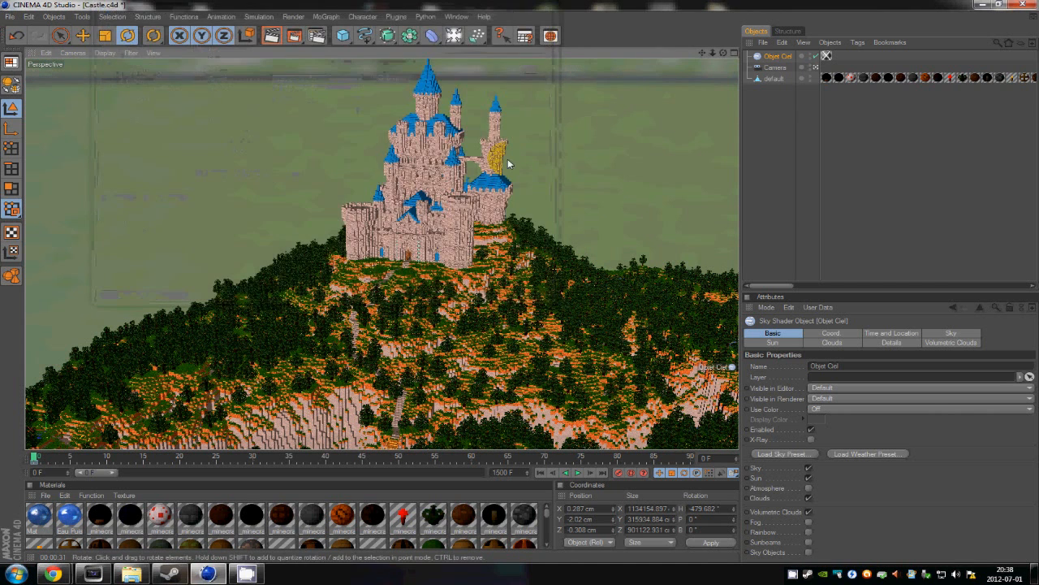
Hide the Objet Ciel sky in both editor and renderer, and test-render the castle view without it
left_click_drag(471, 353, 439, 402)
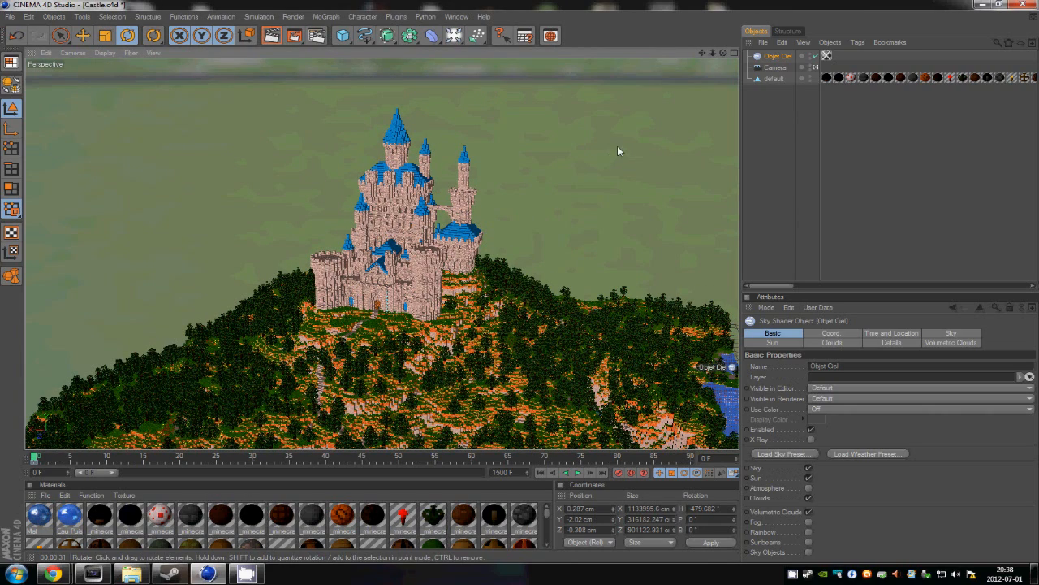
mouse_move(611, 238)
left_mouse_down("alt")
mouse_move(577, 263)
mouse_move(555, 265)
left_mouse_up("alt")
mouse_move(423, 311)
left_mouse_down("alt")
mouse_move(475, 297)
mouse_move(506, 273)
left_mouse_up("alt")
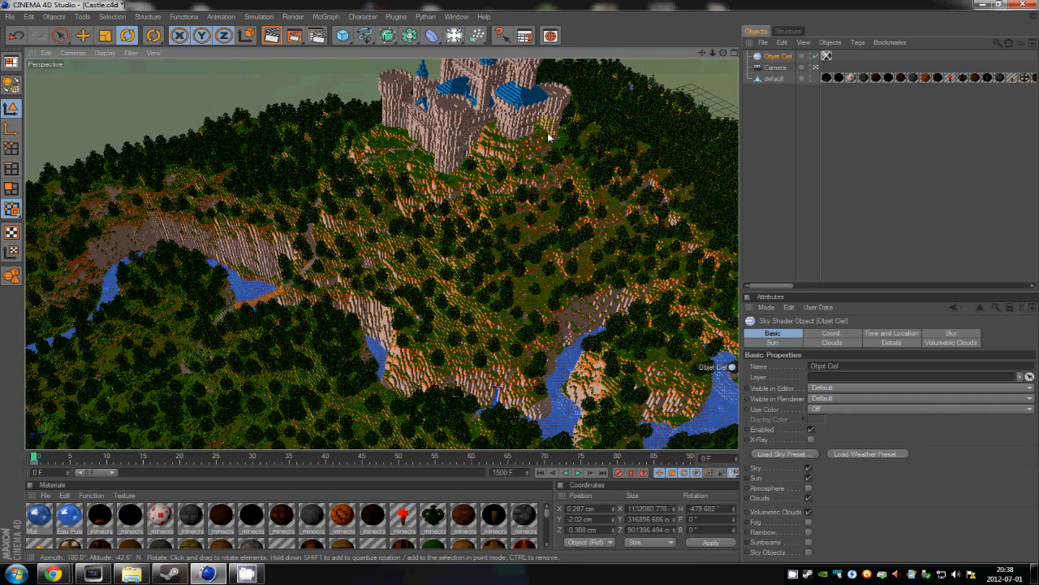
left_click(811, 58, "ctrl")
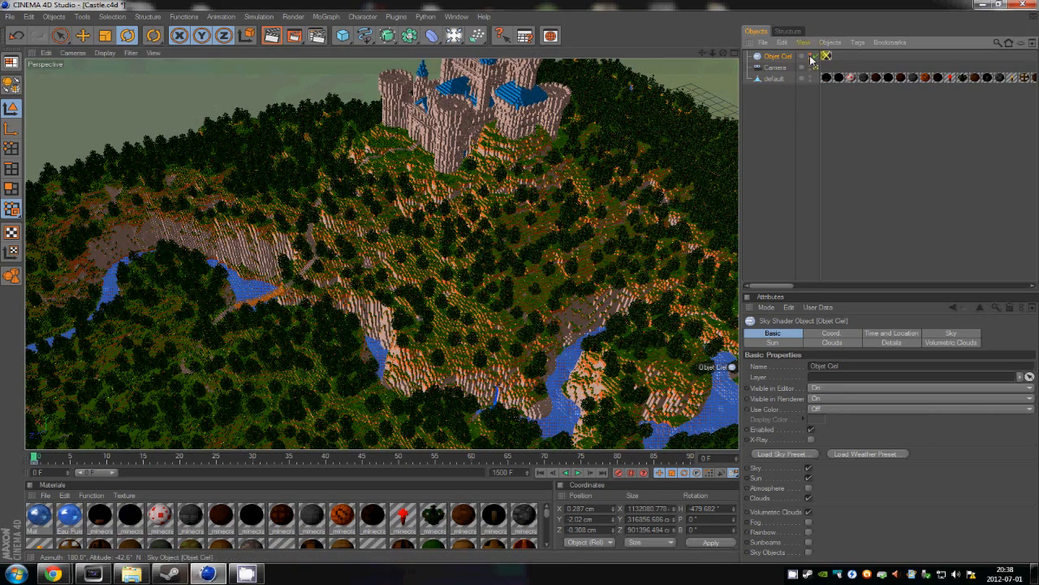
key("ctrl+r")
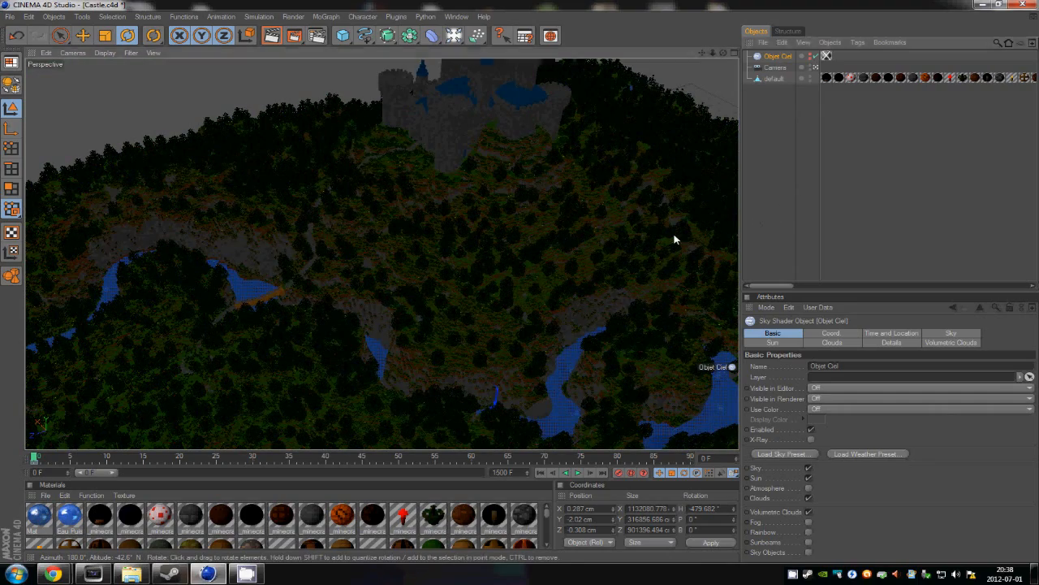
left_click_drag(585, 140, 522, 284, "alt")
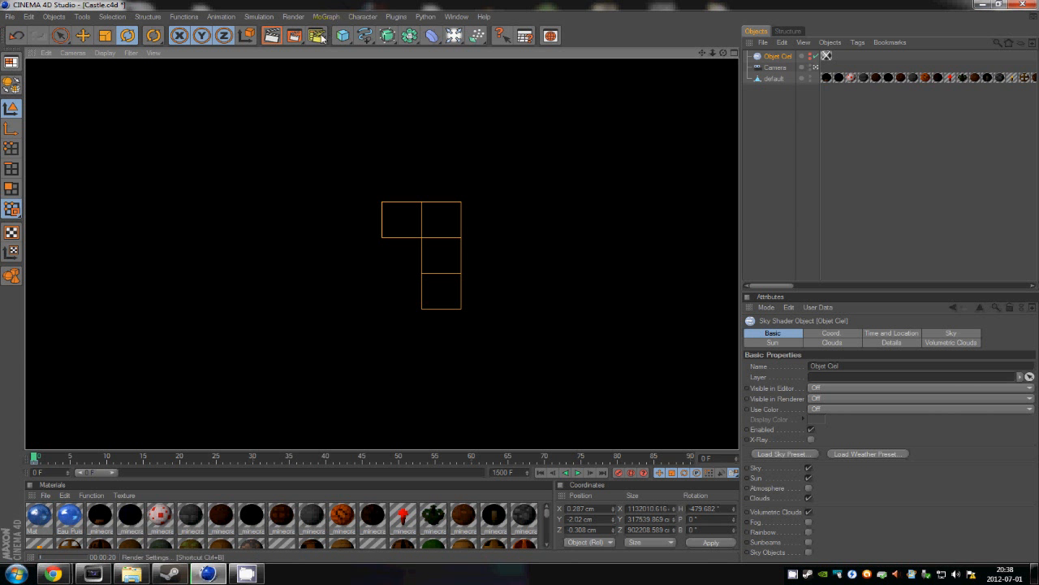
Add a light to the scene and raise it along Y to about 5045 cm
left_click(779, 173)
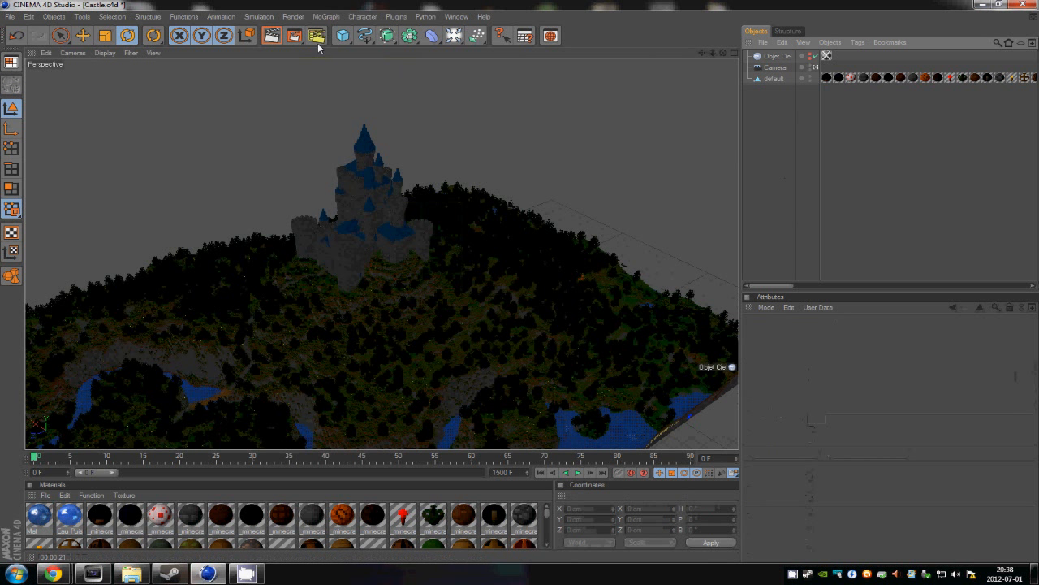
left_click_drag(455, 35, 495, 51)
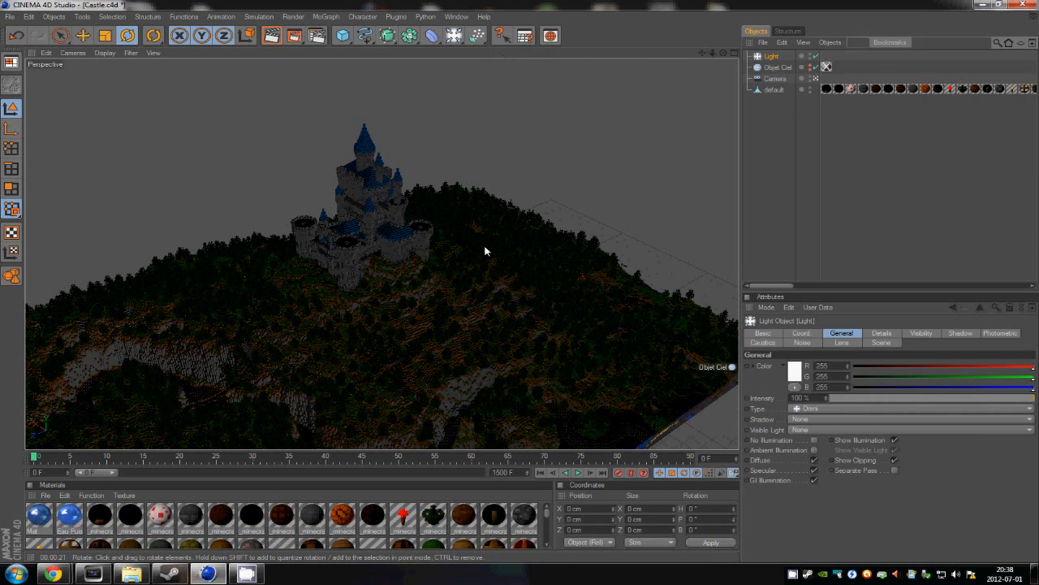
scroll(487, 250, "down", 10)
key("e")
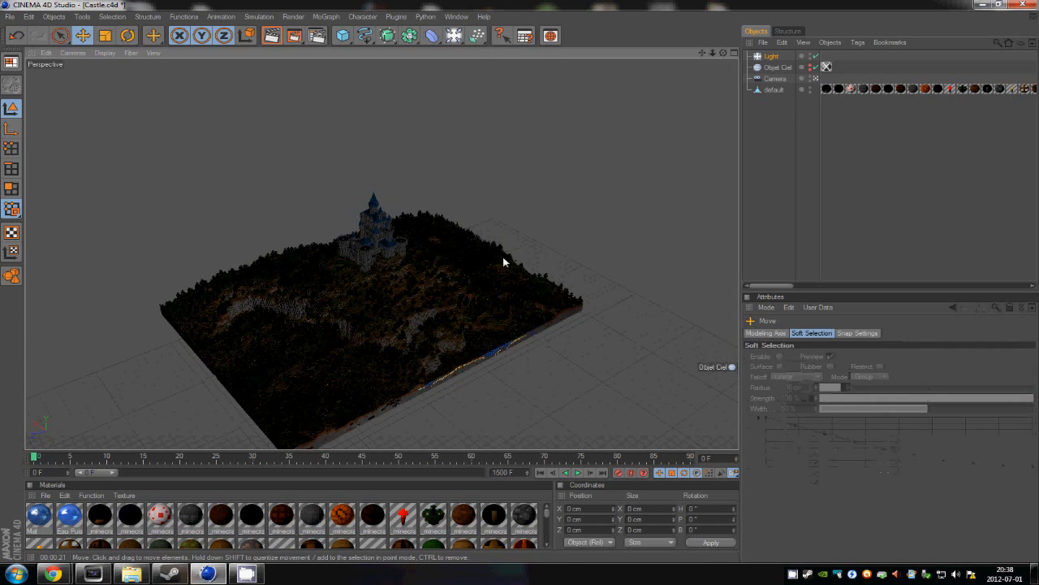
scroll(503, 262, "down", 5)
left_click_drag(425, 347, 521, 285)
scroll(521, 285, "up", 10)
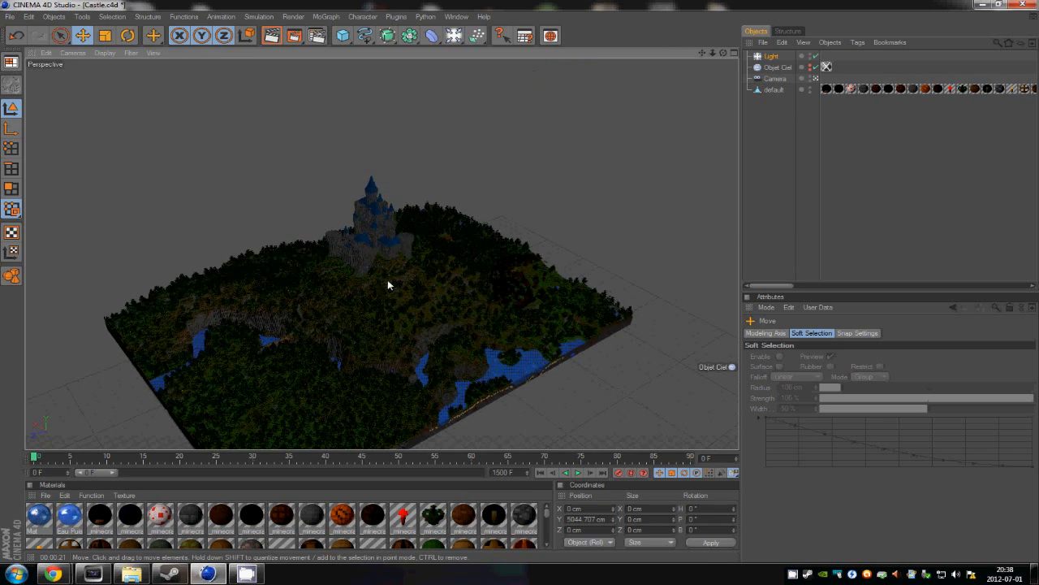
Test-render the castle with the added light, and delete the light from the scene
scroll(520, 285, "up", 5)
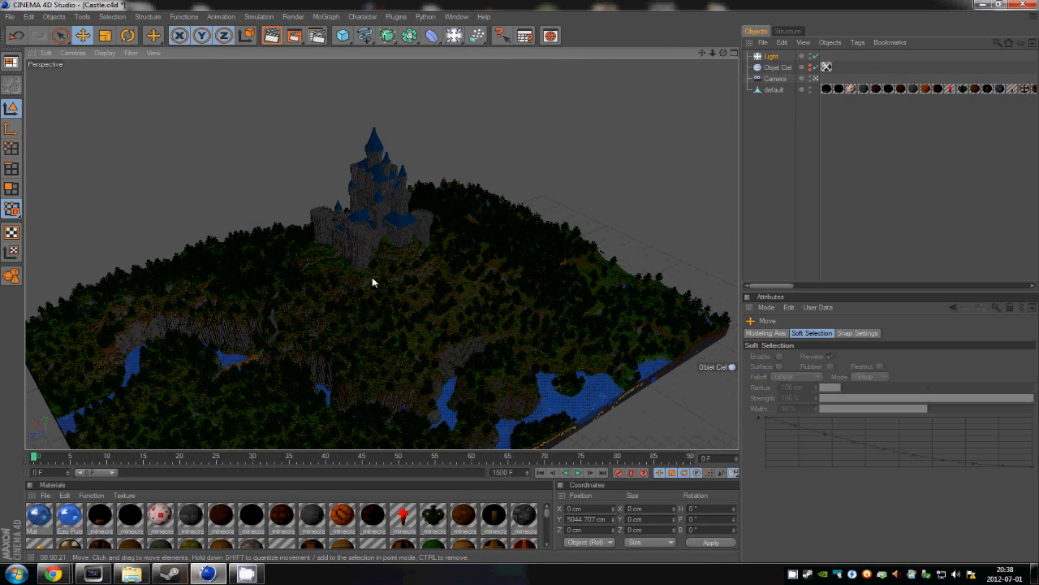
key("ctrl+r")
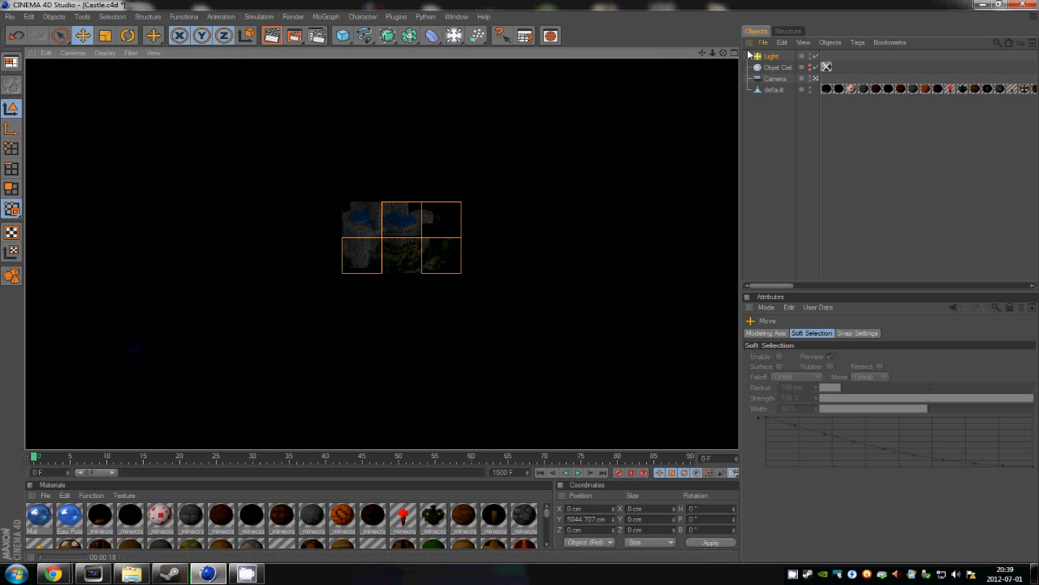
key("Delete")
Create a new Sky object in the scene
left_click(53, 16)
mouse_move(97, 151)
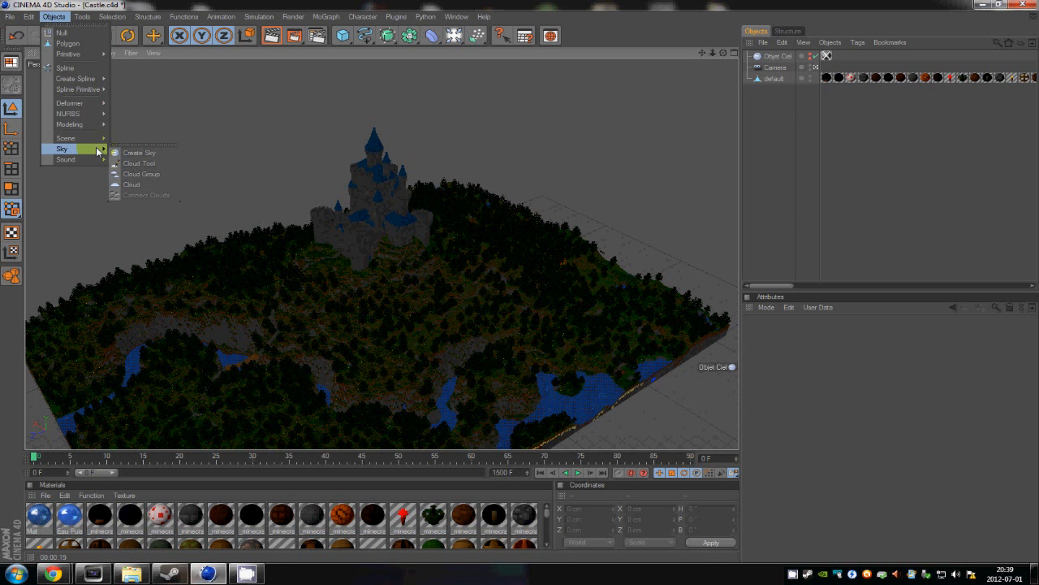
left_click(162, 153)
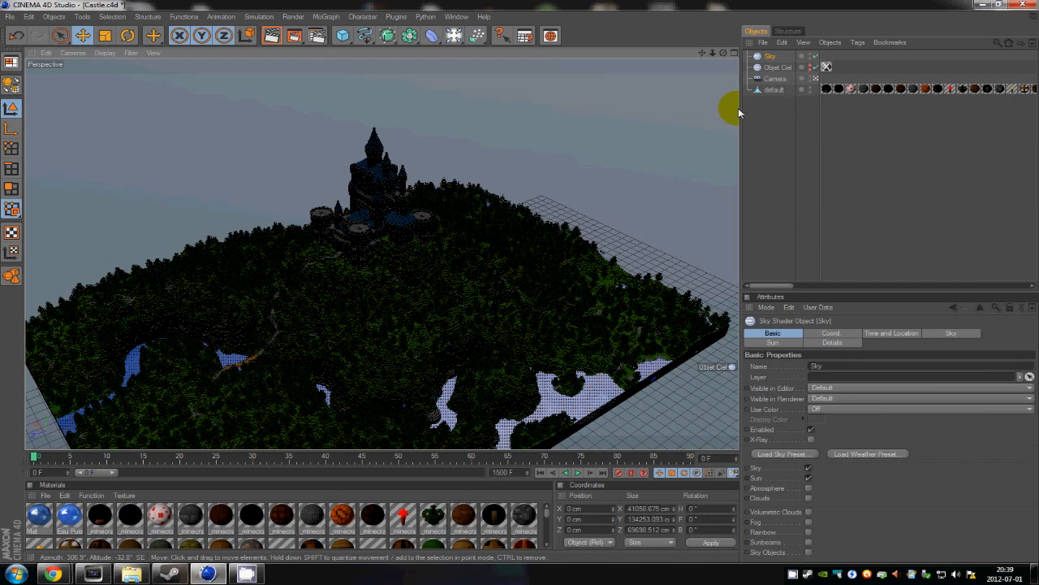
Enable Atmosphere, Clouds, Volumetric Clouds and Sunbeams for the new Sky object
left_click(773, 57)
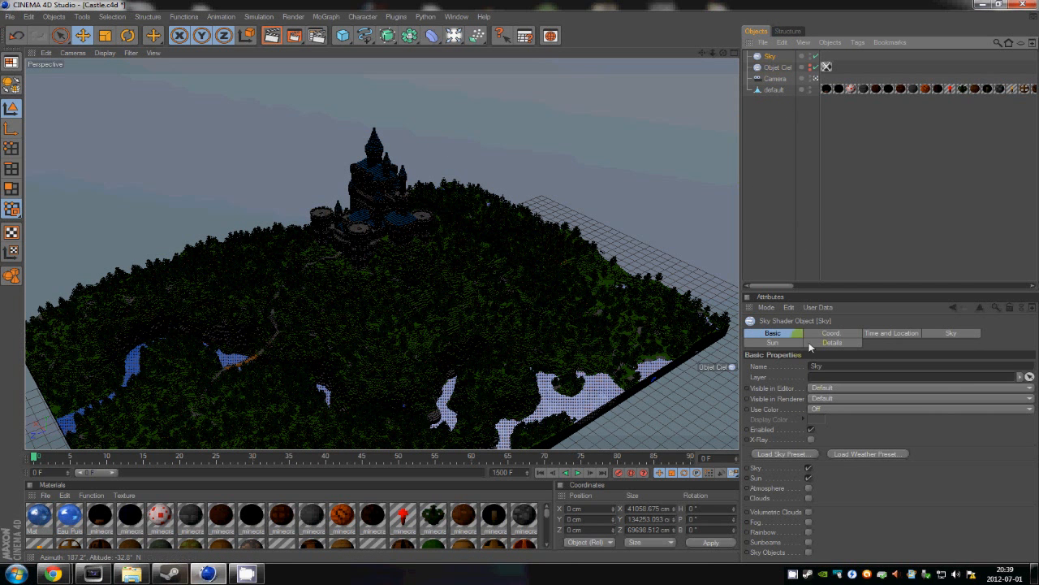
left_click(809, 488)
left_click(810, 510)
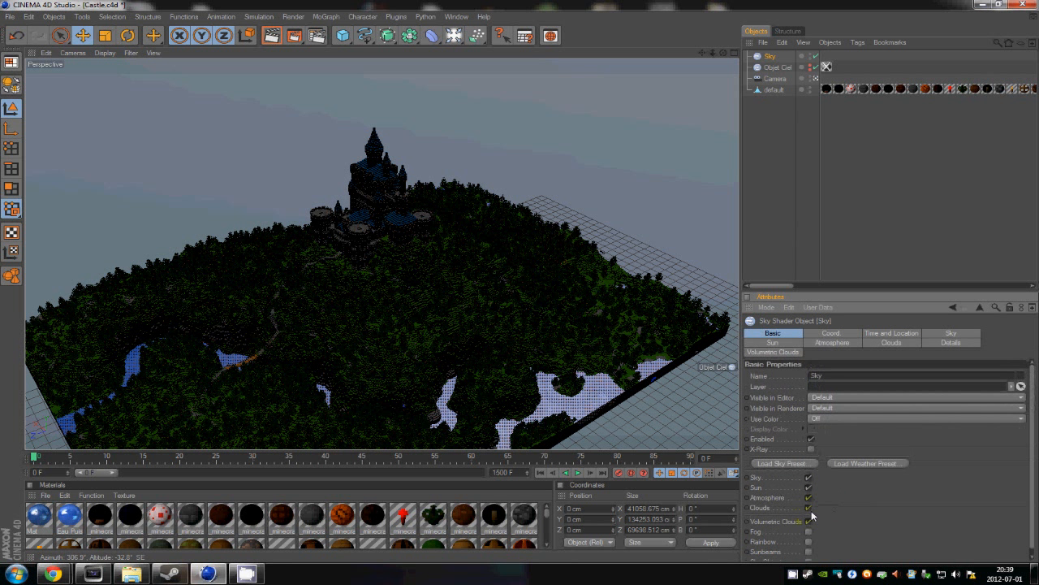
scroll(828, 522, "down", 1)
left_click(810, 545)
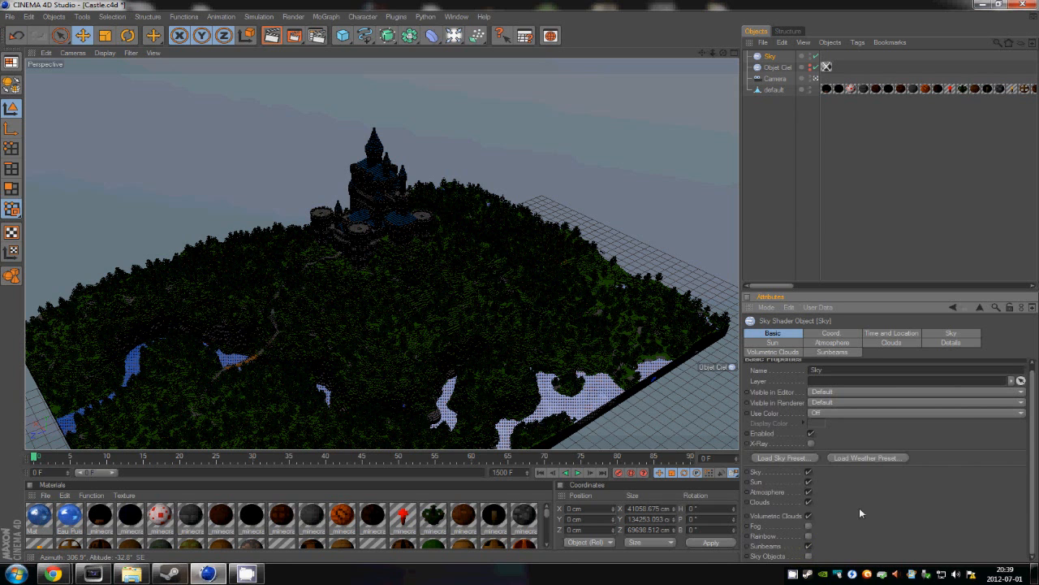
Set the hour of the new sky's time of day to 16
left_click_drag(511, 301, 672, 241, "alt")
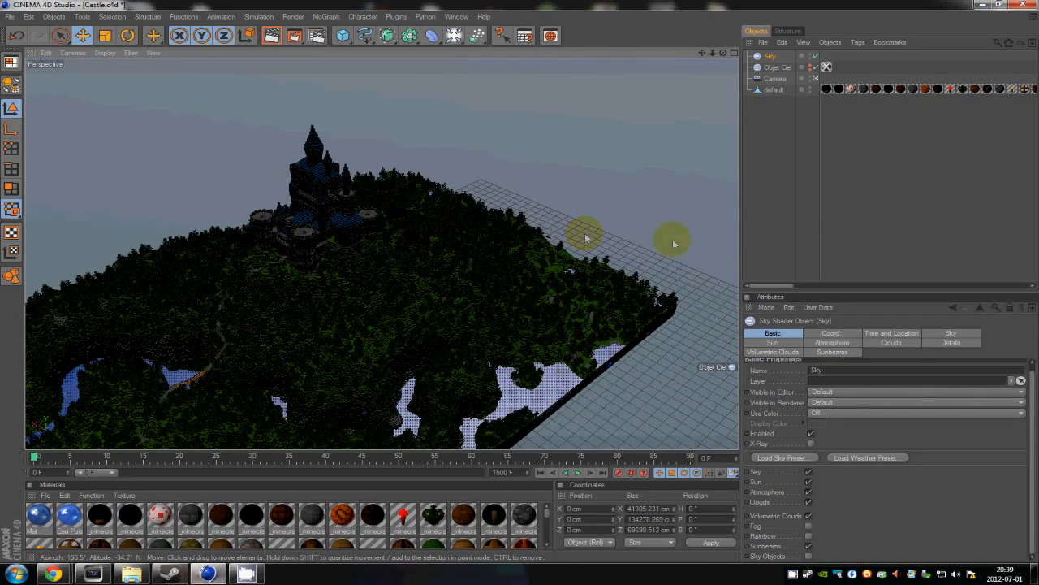
left_click(829, 333)
left_click(881, 332)
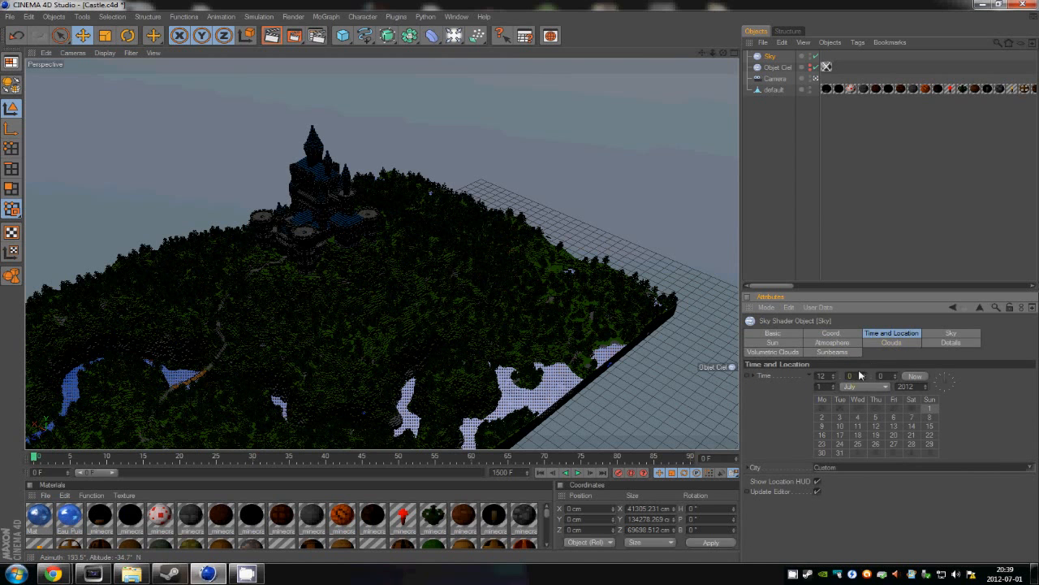
left_click(834, 375)
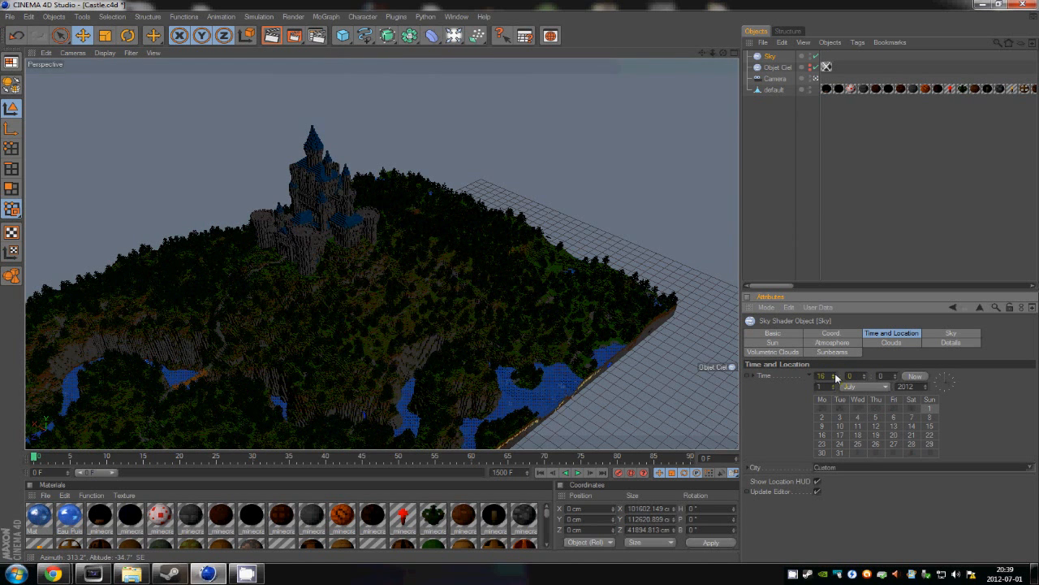
Rotate the new Sky object to a heading of 279°
left_click(841, 334)
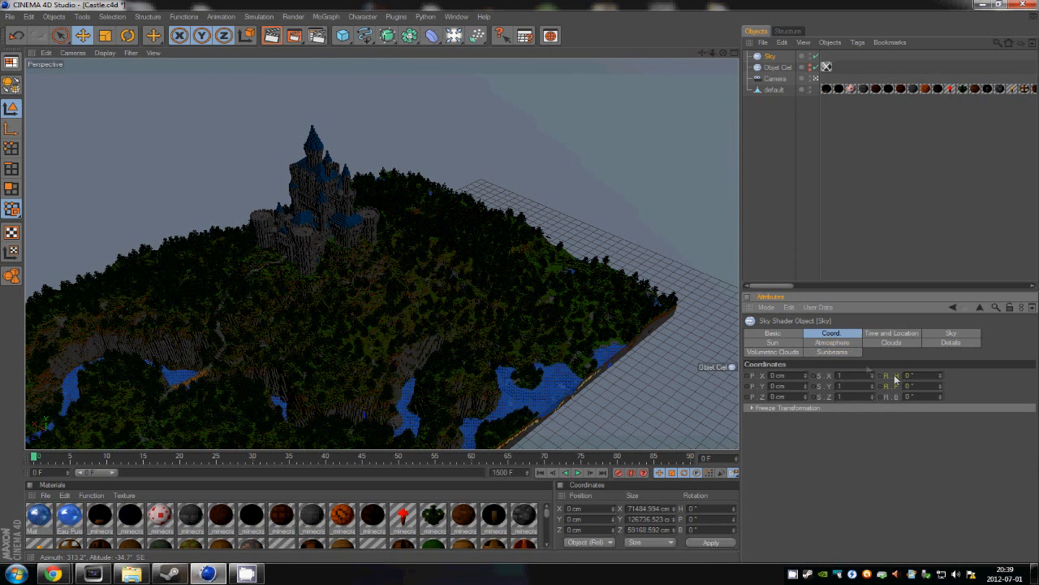
left_click_drag(942, 383, 942, 383)
middle_click_drag(432, 246, 634, 300, "alt")
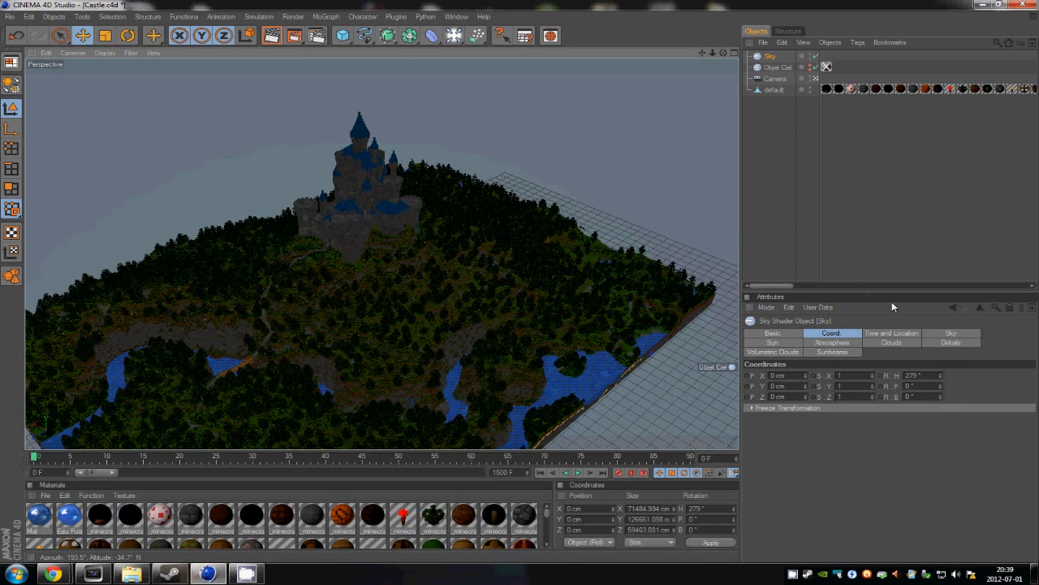
Enable Use Chroma Color Map for the sky and set intensity to 124%, night intensity ratio to 110% and gamma correction to 1.48
left_click(955, 333)
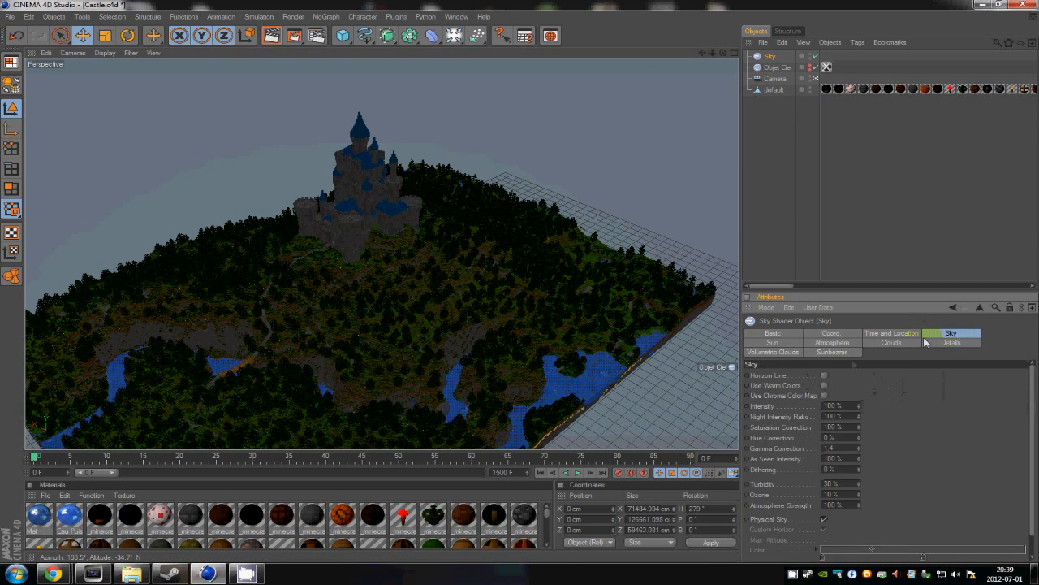
left_click(824, 395)
left_click_drag(663, 247, 569, 280, "alt")
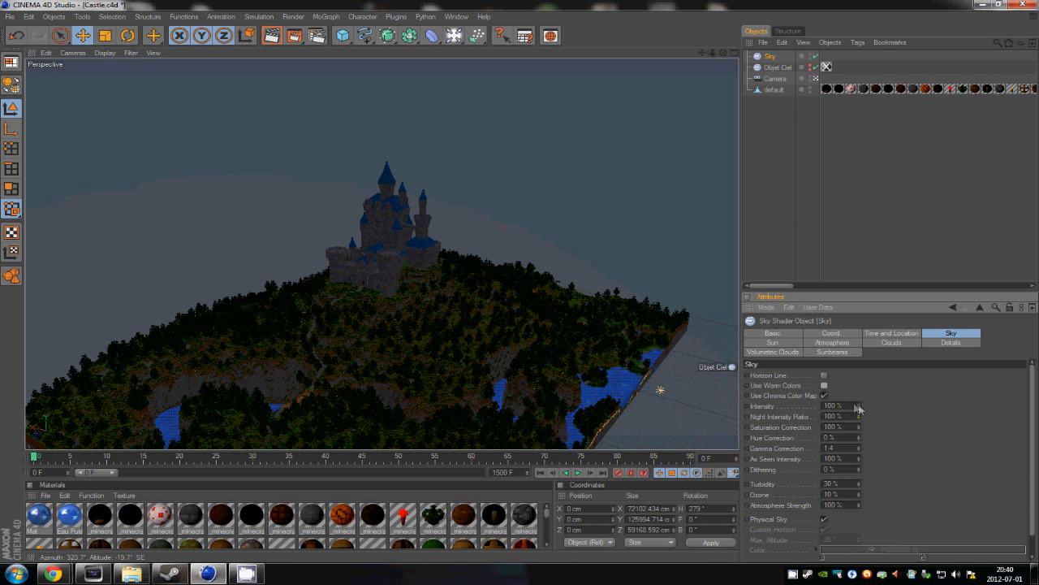
left_click_drag(859, 409, 863, 361)
mouse_move(860, 448)
left_mouse_down()
mouse_move(860, 432)
mouse_move(859, 449)
left_mouse_up()
left_click_drag(588, 228, 622, 299, "alt")
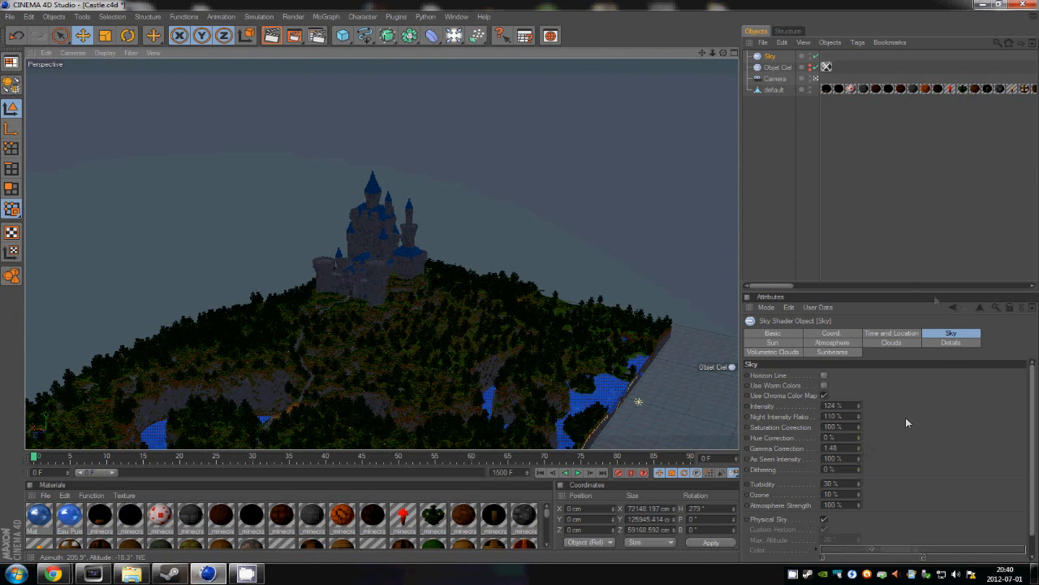
Set the new sky's sun to Area shadows and an intensity of 112%
left_click(792, 342)
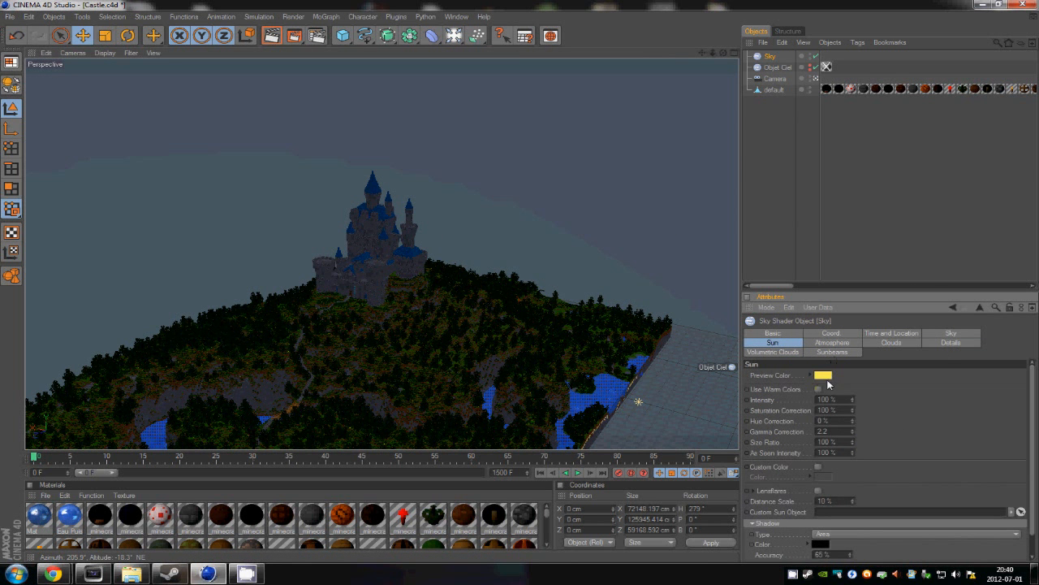
left_click(844, 533)
left_click(847, 528)
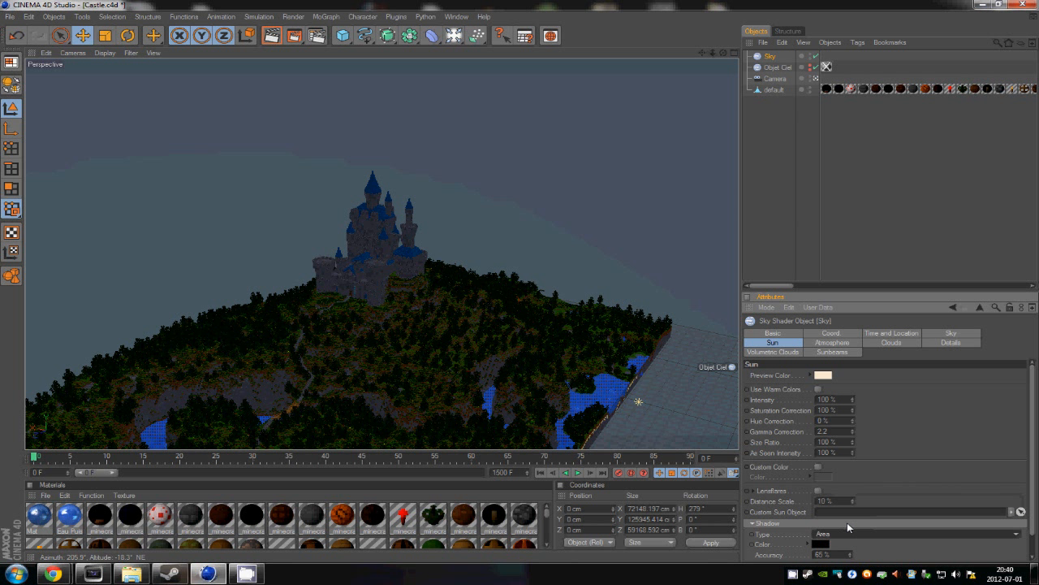
left_click(861, 534)
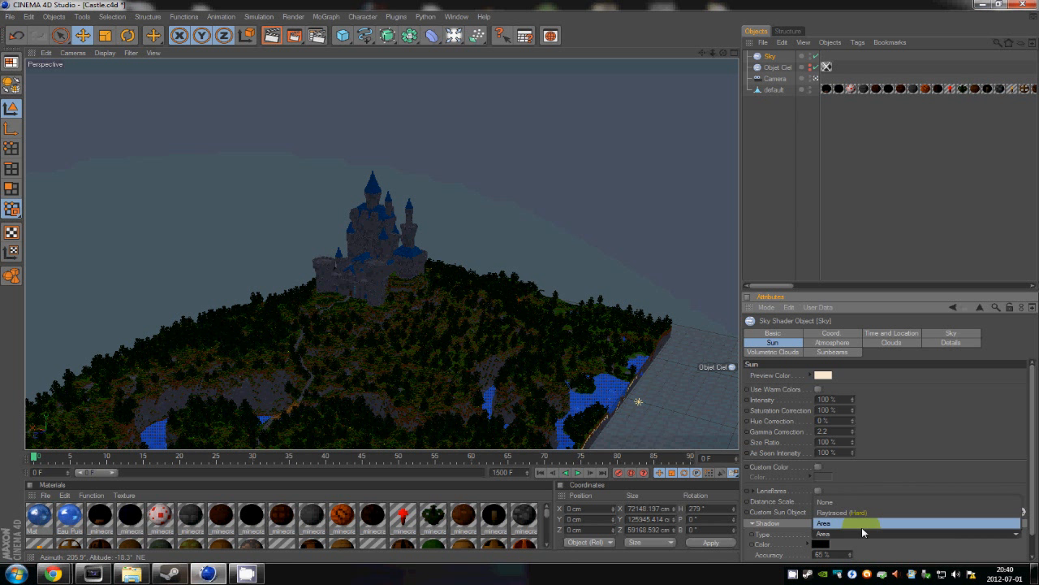
left_click(861, 527)
middle_click_drag(488, 299, 510, 314, "alt")
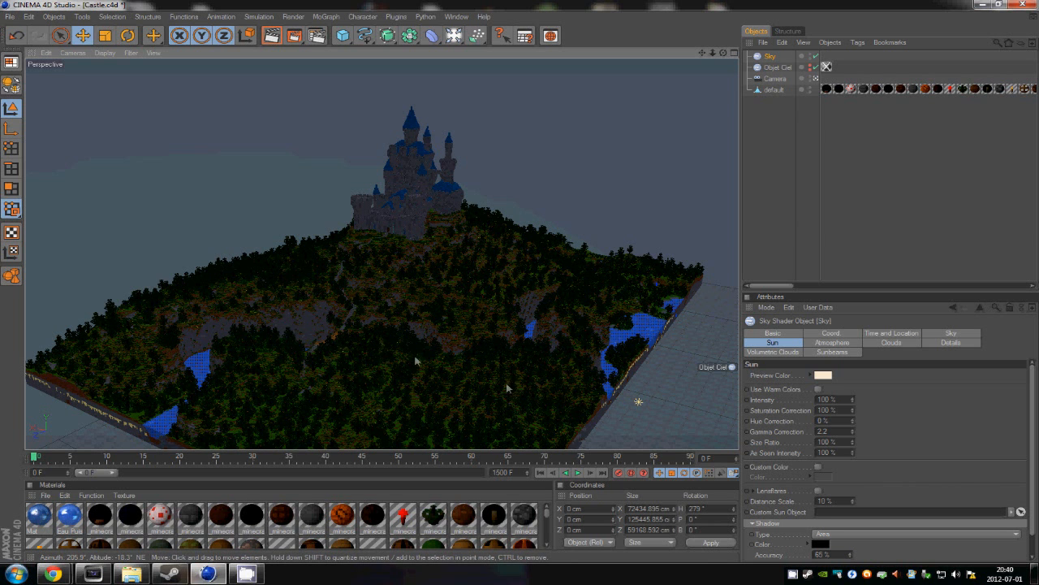
left_click_drag(529, 313, 432, 242, "alt")
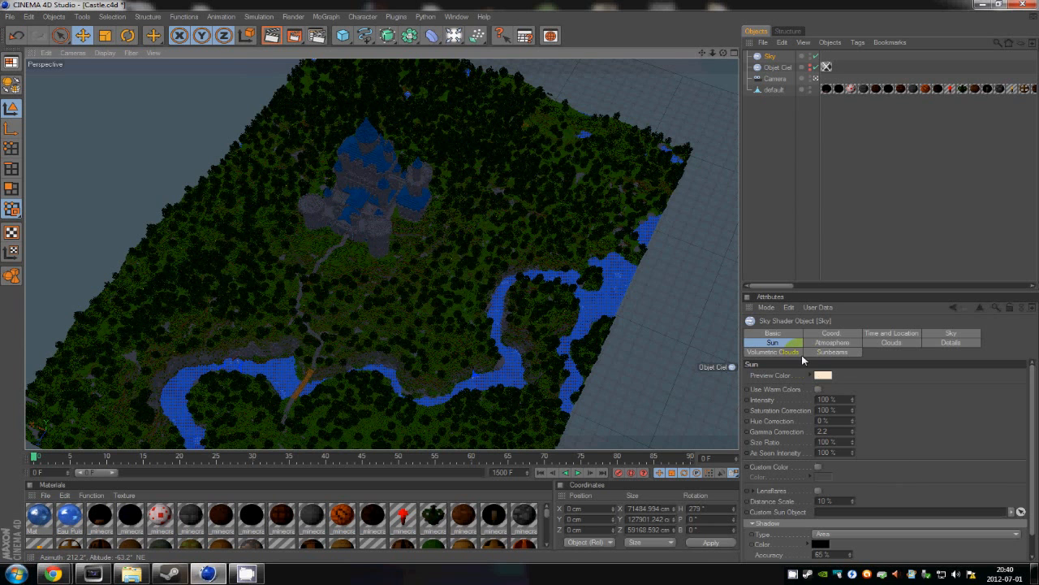
left_click_drag(854, 399, 854, 391)
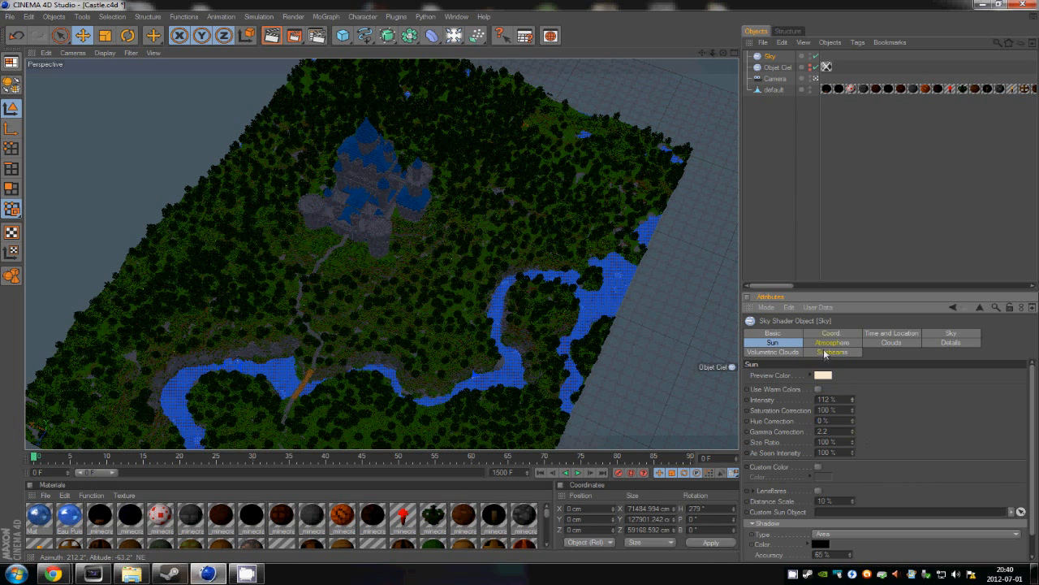
Set the new sky's saturation correction to 108%, enable Use Warm Colors and render a preview of the view
left_click(939, 335)
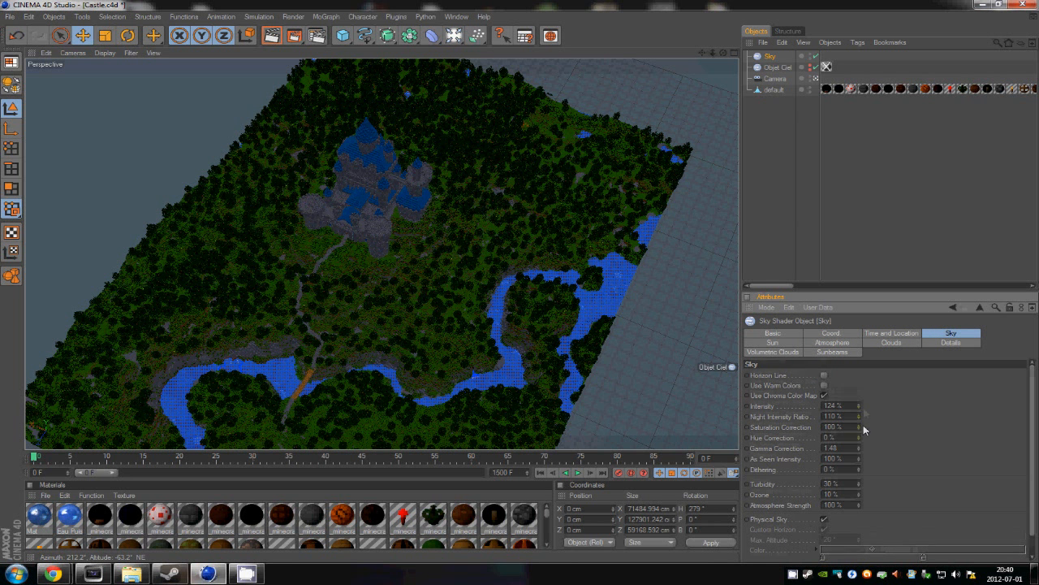
scroll(863, 430, "down", 1)
left_click_drag(859, 409, 858, 406)
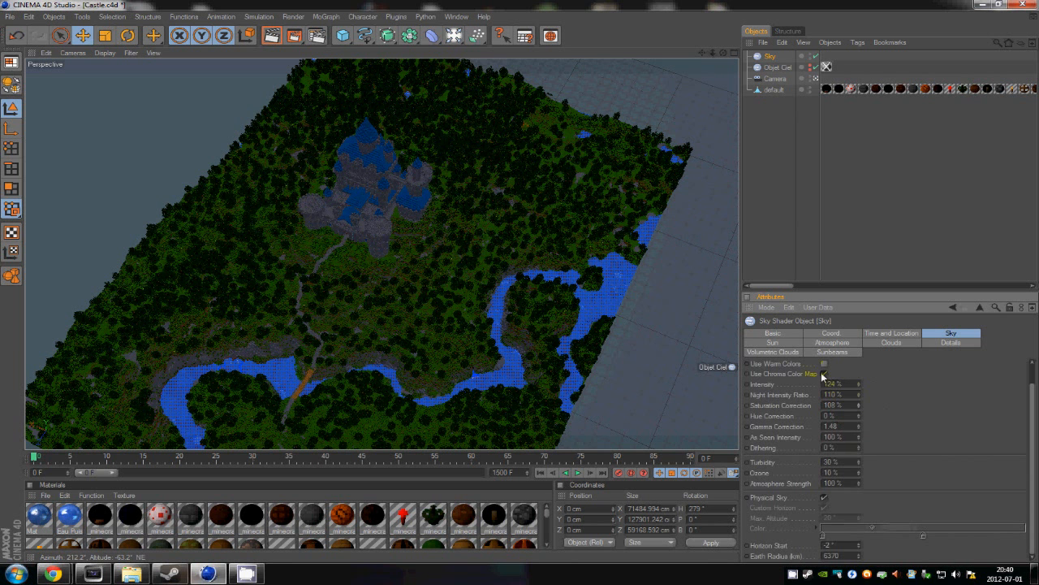
left_click(823, 365)
key("ctrl+r")
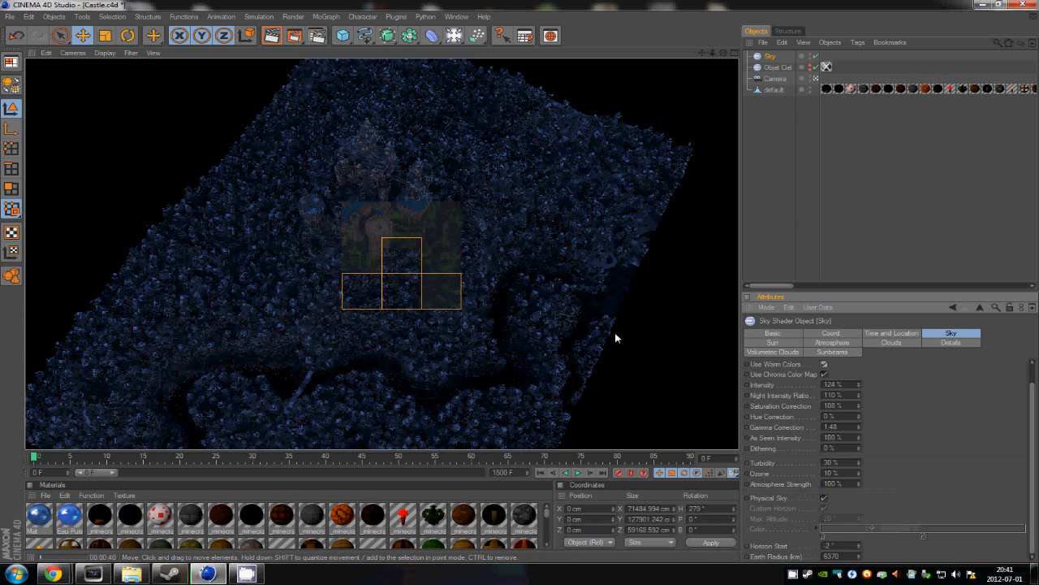
Bring the camera in close to the castle and aim it over the round tower's roof towards the forest
right_click_drag(336, 239, 730, 297, "alt")
right_click_drag(381, 268, 691, 294, "alt")
middle_click_drag(311, 235, 520, 325, "alt")
right_click_drag(309, 165, 521, 294, "alt")
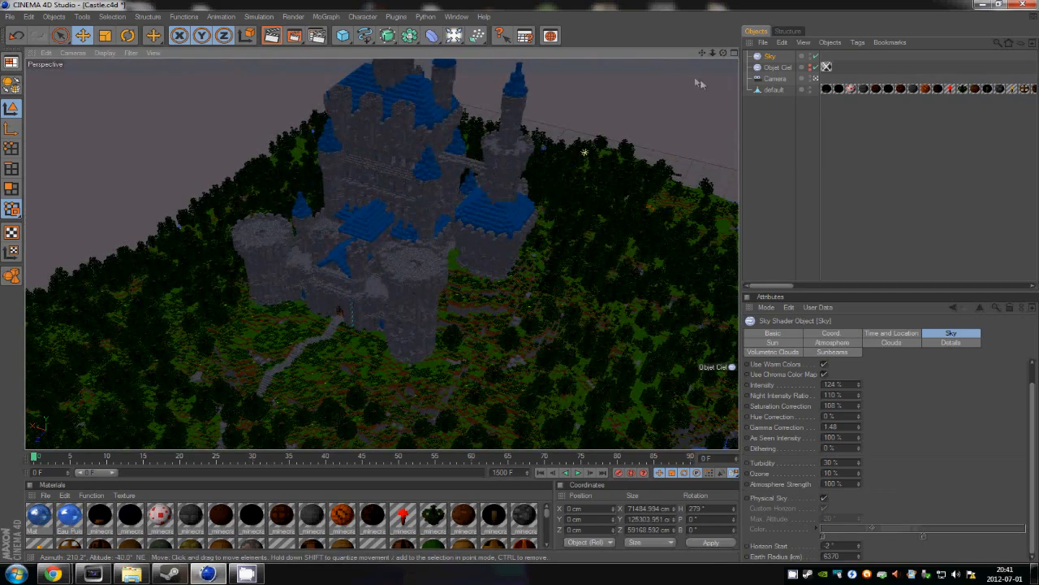
left_click(776, 79)
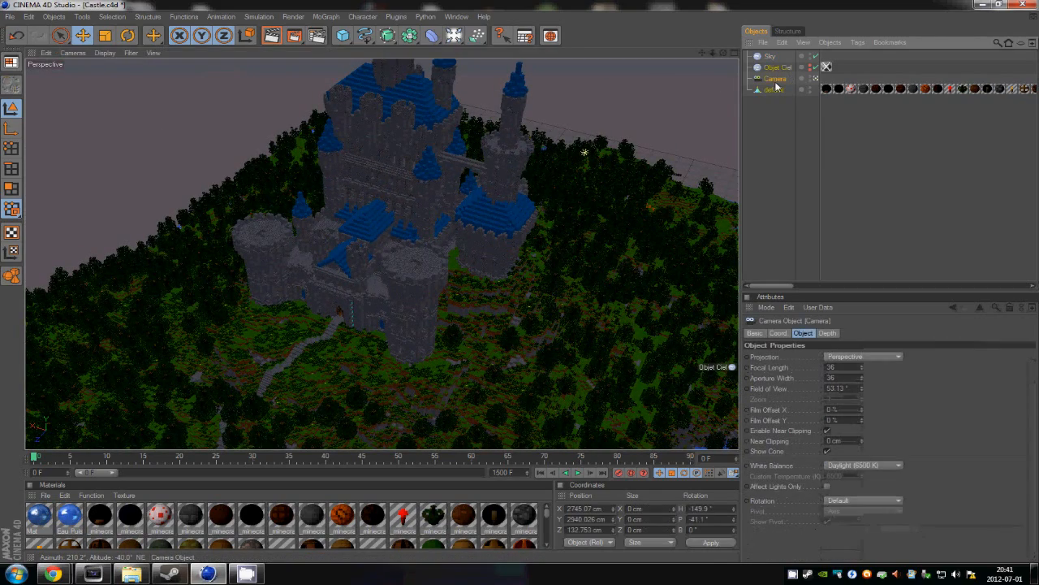
right_click_drag(601, 290, 520, 286, "alt")
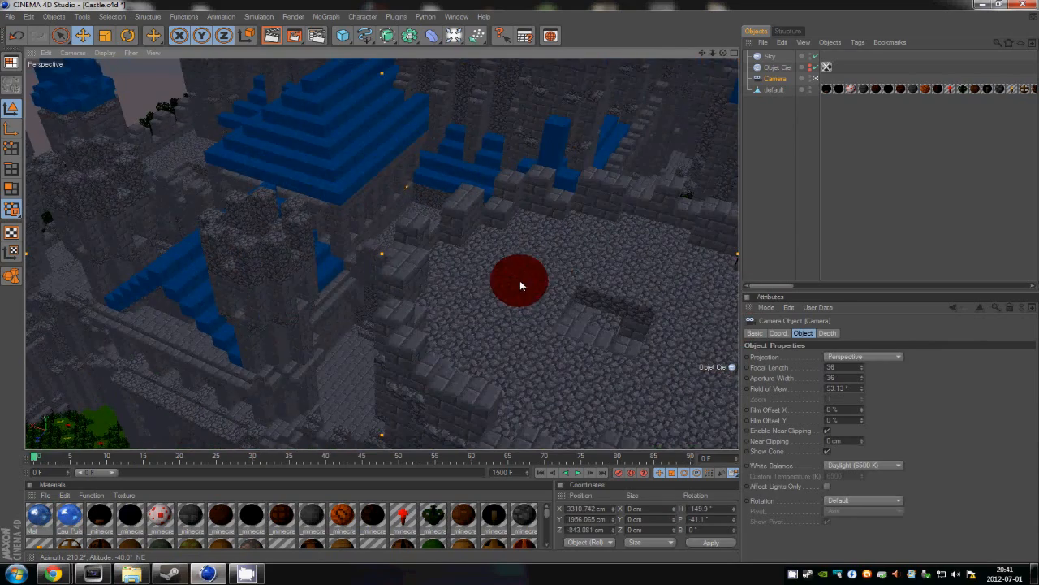
left_click_drag(467, 296, 455, 254, "alt")
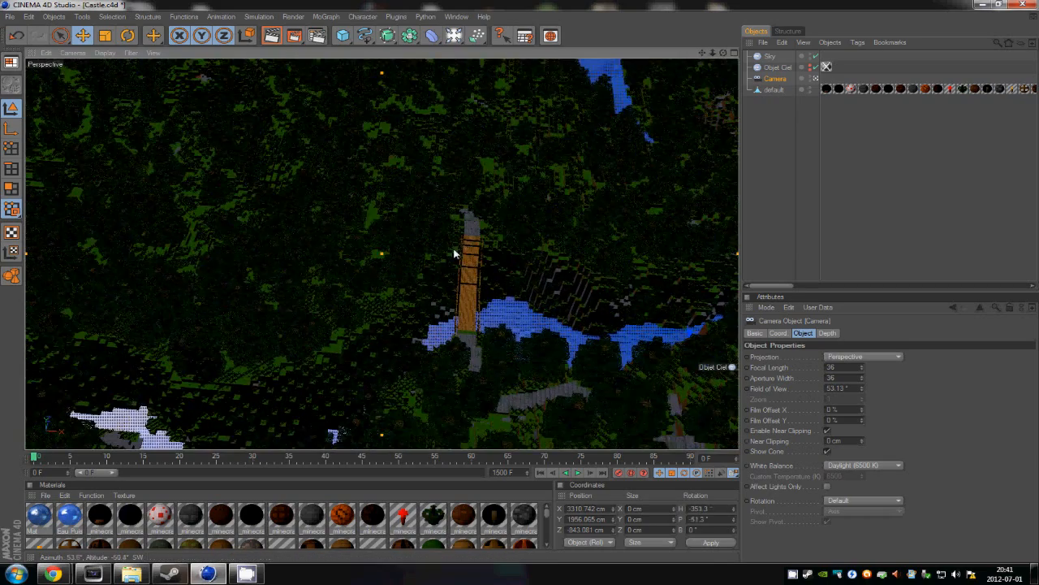
middle_click_drag(520, 286, 444, 298, "alt")
right_click_drag(444, 298, 581, 247, "alt")
mouse_move(581, 247)
middle_mouse_down("alt")
mouse_move(517, 285)
mouse_move(601, 248)
middle_mouse_up("alt")
left_click(778, 82)
middle_click_drag(528, 283, 516, 285, "alt")
mouse_move(516, 285)
right_mouse_down()
mouse_move(560, 287)
mouse_move(521, 283)
right_mouse_up()
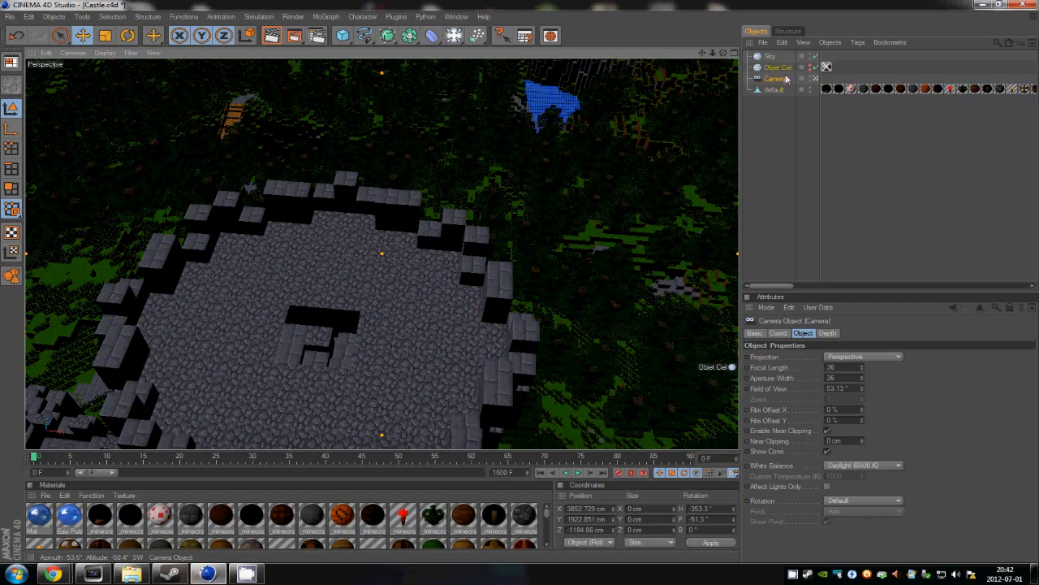
left_click_drag(542, 147, 506, 151, "alt")
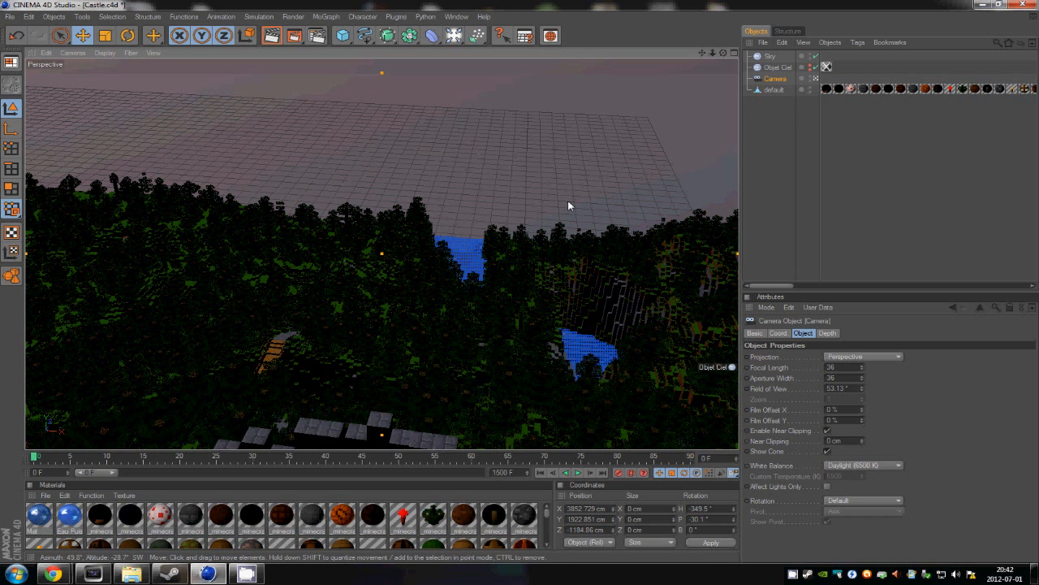
mouse_move(522, 283)
left_mouse_down("alt")
mouse_move(552, 294)
mouse_move(476, 292)
mouse_move(506, 271)
mouse_move(522, 287)
left_mouse_up("alt")
mouse_move(522, 283)
middle_mouse_down("alt")
mouse_move(531, 285)
mouse_move(521, 282)
middle_mouse_up("alt")
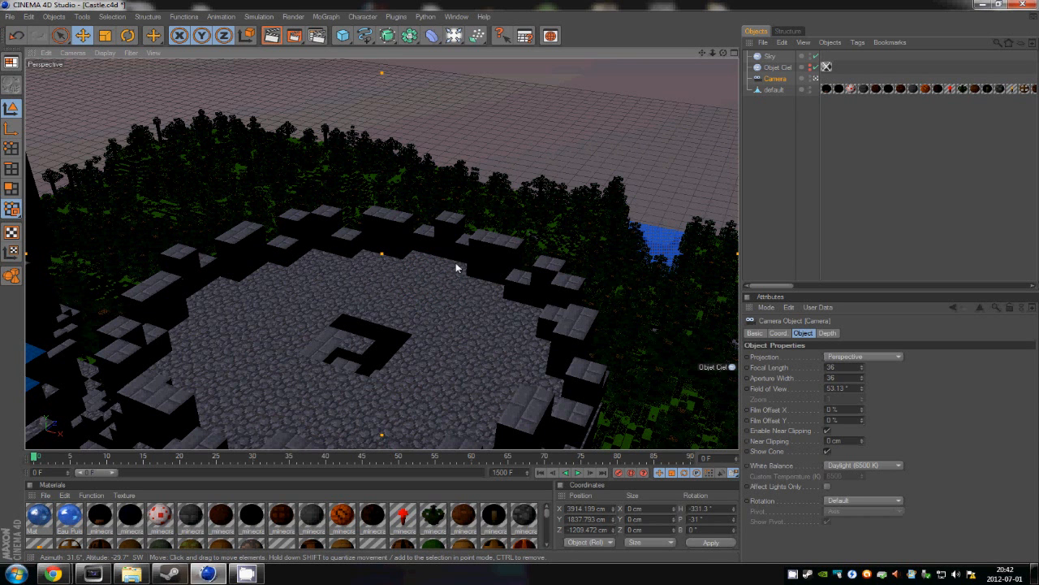
Frame the forest and wooden bridge from the castle tower and render a preview of the view
left_click(776, 79)
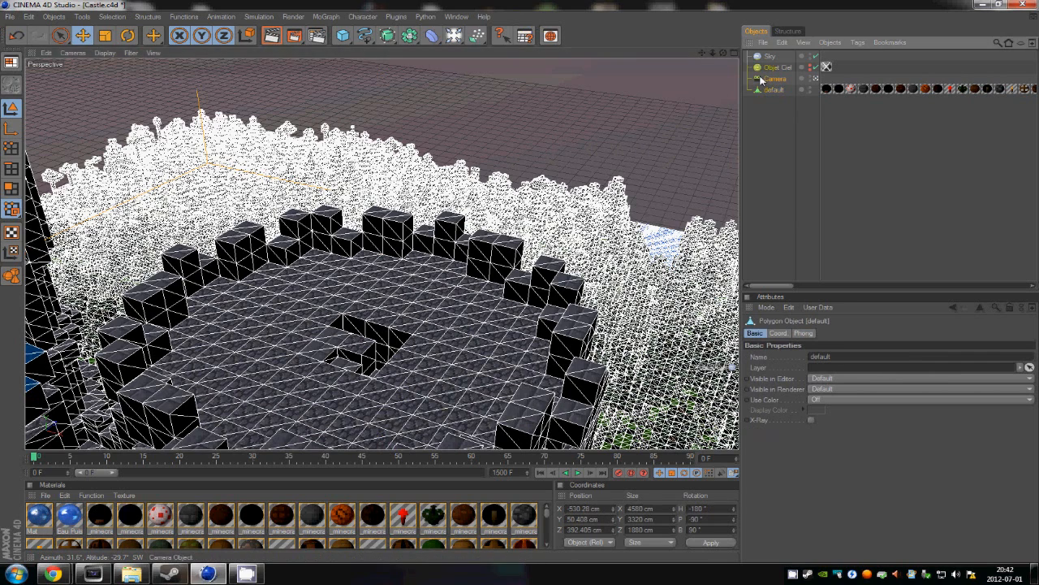
scroll(536, 281, "up", 5)
scroll(516, 280, "down", 2)
scroll(516, 280, "down", 4)
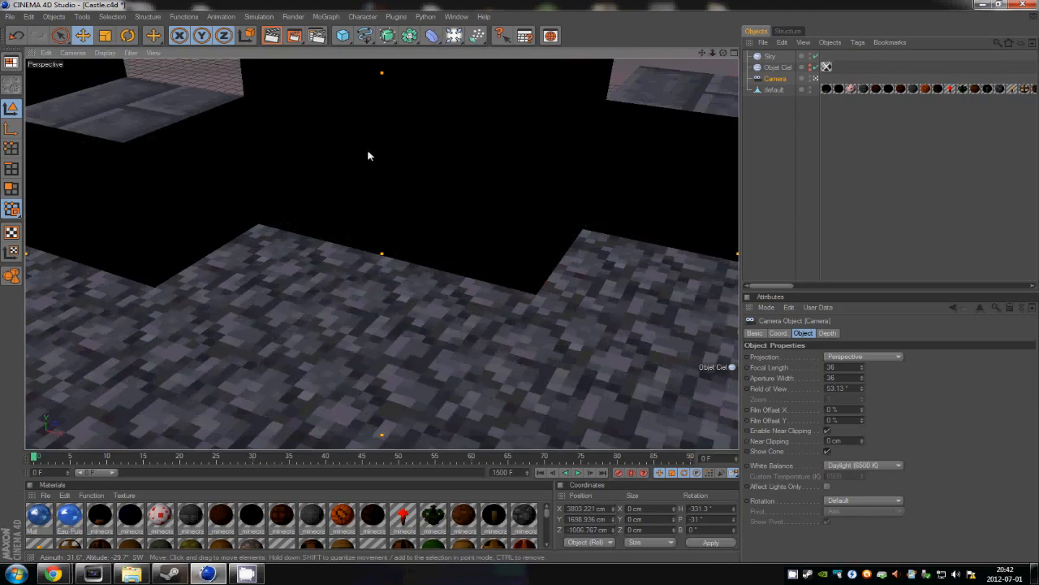
scroll(520, 283, "up", 3)
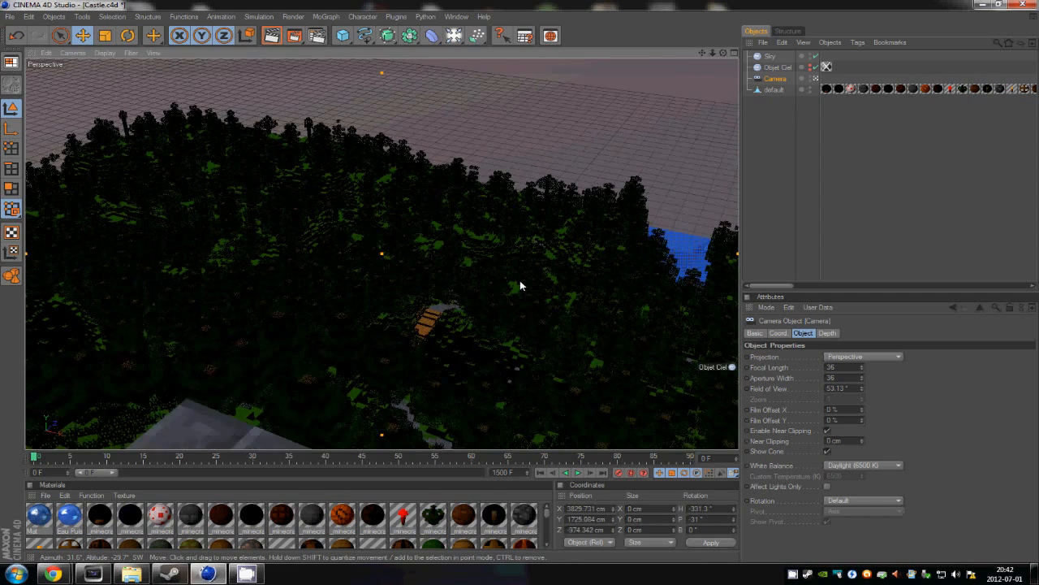
key("ctrl+r")
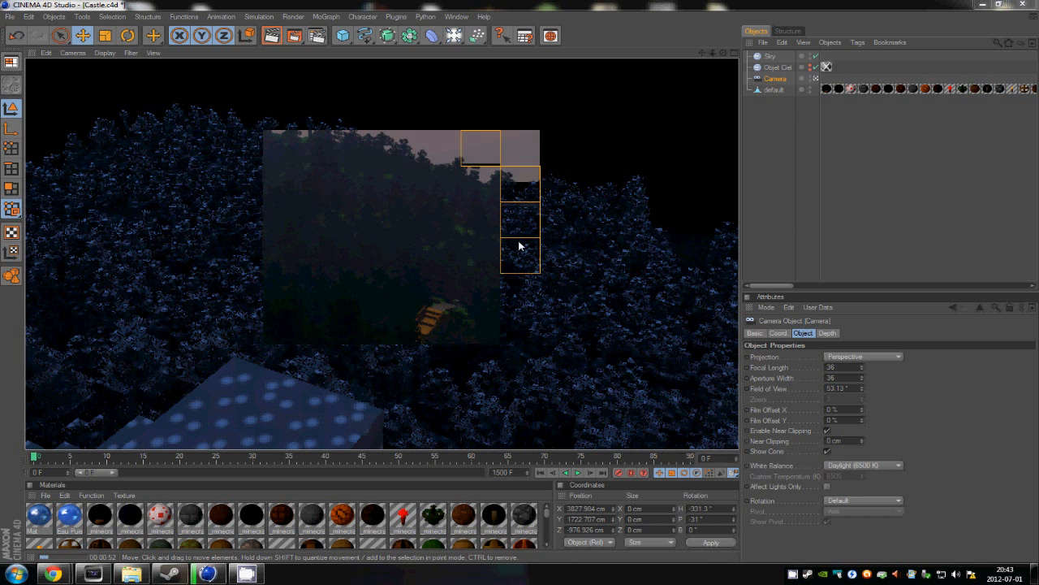
Look over the forest from the tower and review the new sky's Sun and shadow settings
left_click_drag(395, 271, 521, 286, "alt")
scroll(520, 285, "down", 2)
scroll(521, 285, "up", 3)
scroll(520, 286, "down", 6)
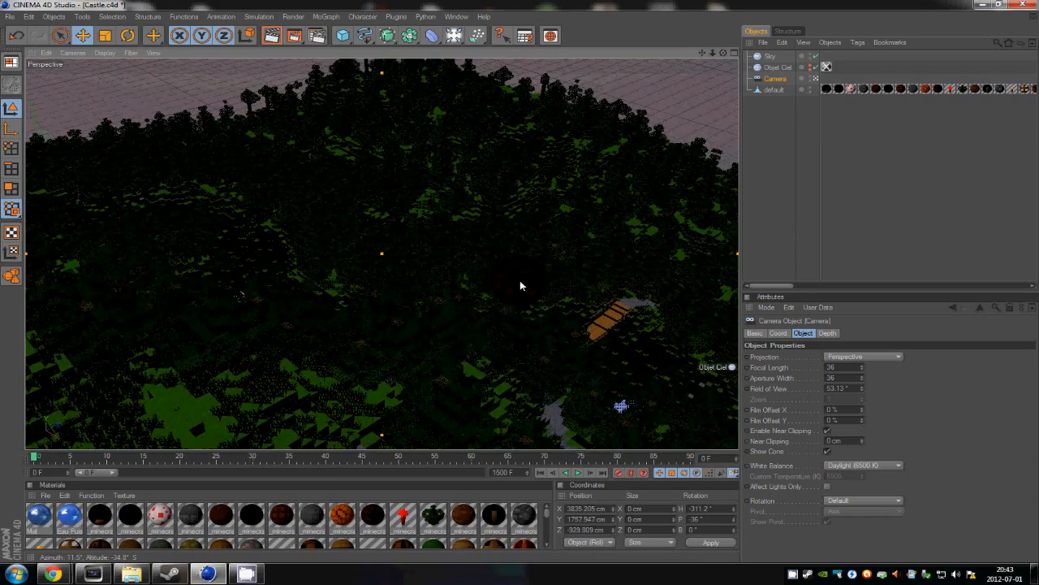
scroll(509, 284, "up", 5)
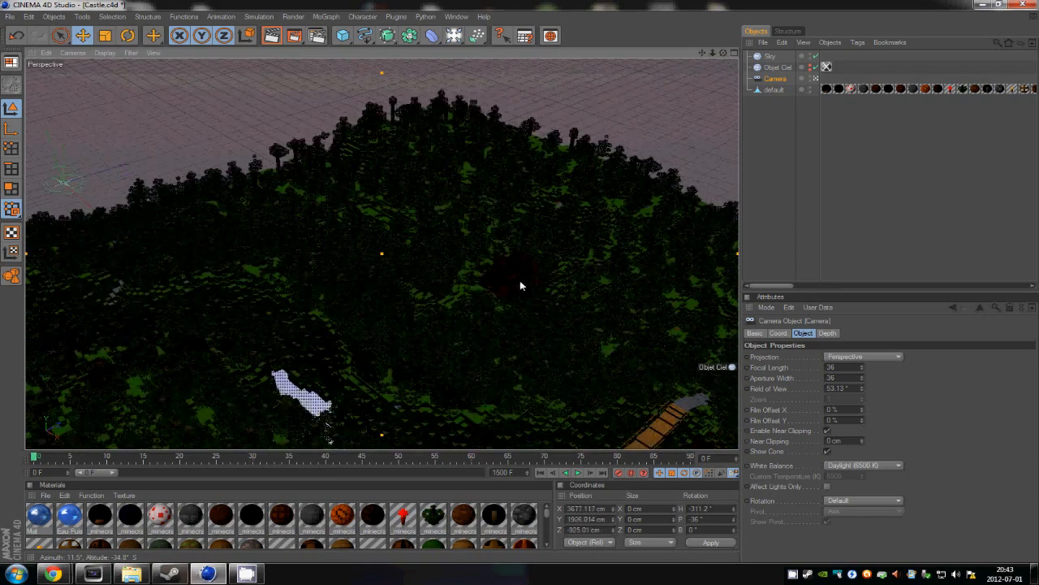
left_click(768, 56)
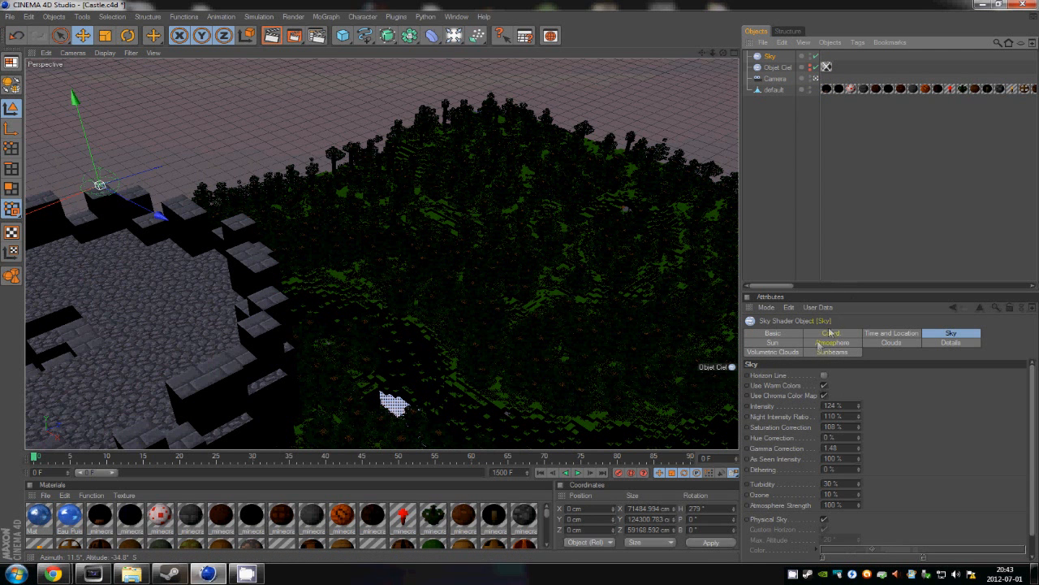
left_click(770, 341)
scroll(890, 445, "down", 2)
scroll(884, 437, "up", 2)
scroll(884, 434, "down", 2)
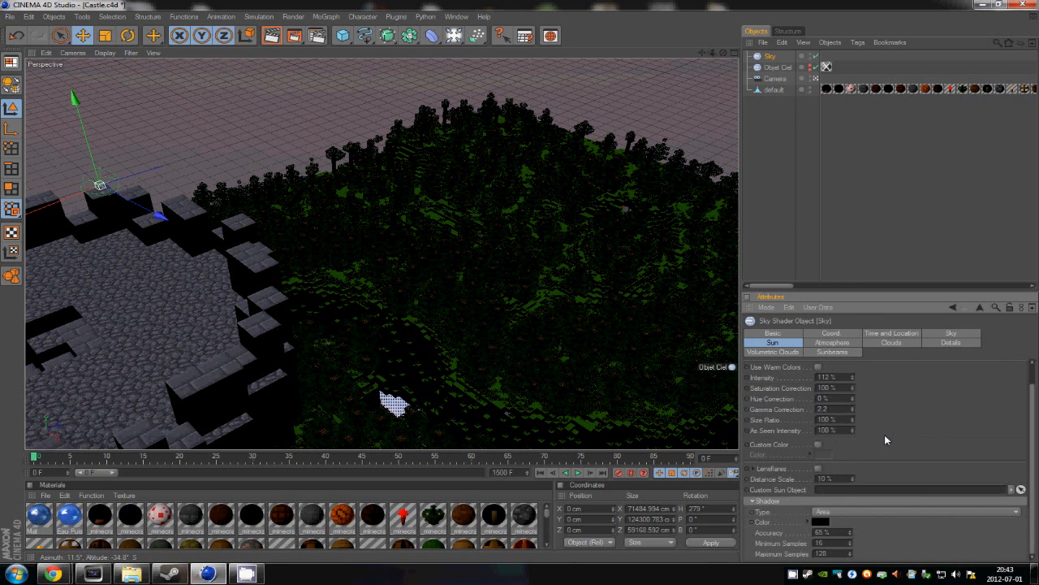
scroll(952, 440, "up", 2)
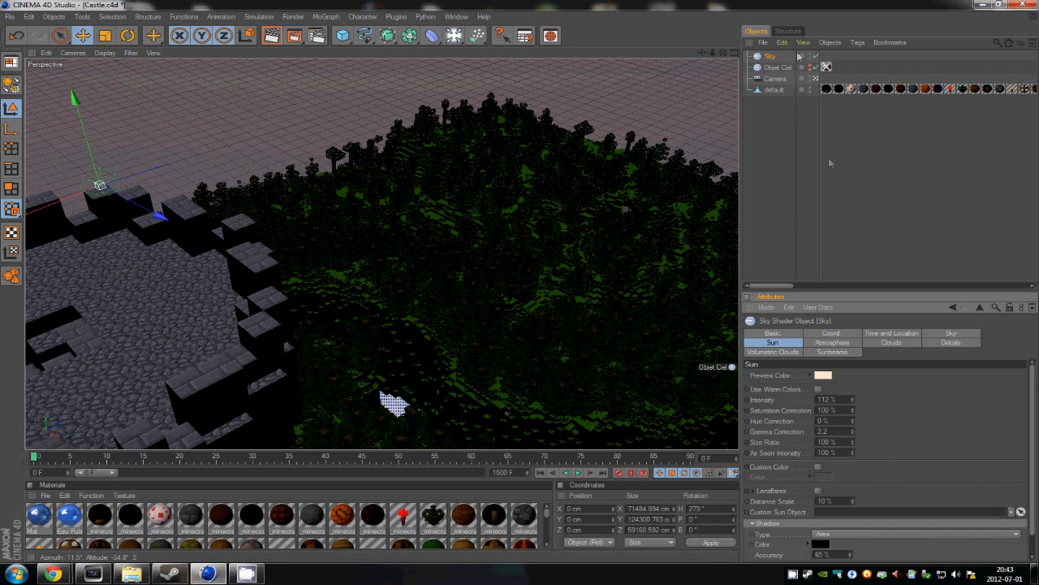
Delete the new Sky object after comparing it with Objet Ciel, and make Objet Ciel visible again
left_click(773, 69)
left_click(772, 59)
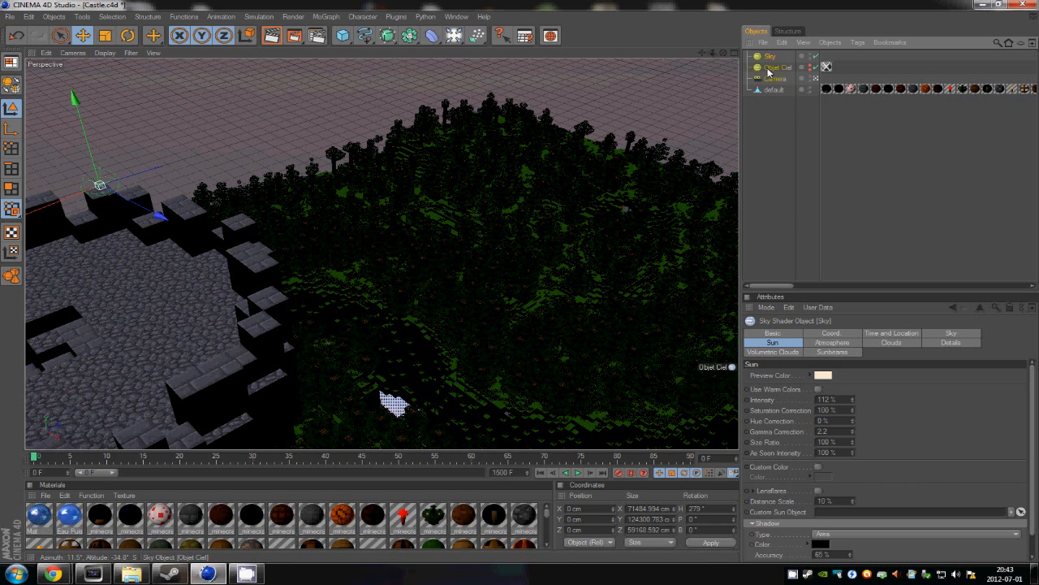
left_click(769, 69)
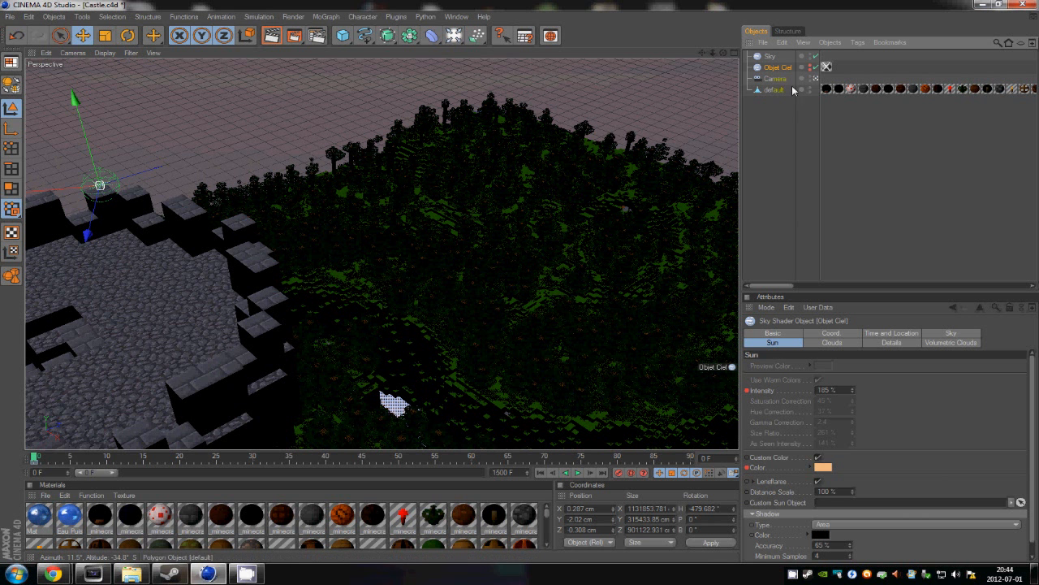
left_click(770, 56)
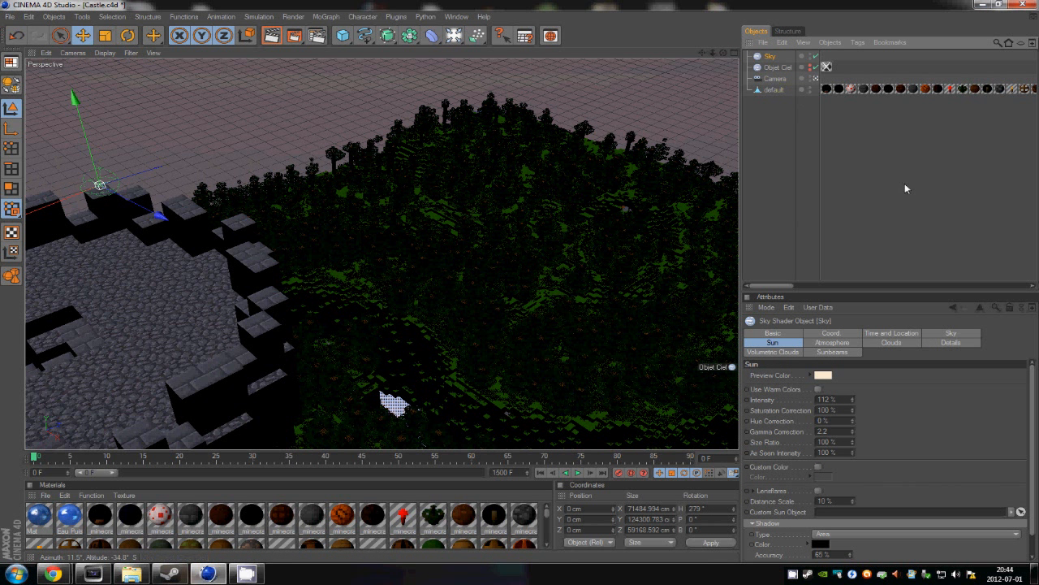
left_click(890, 342)
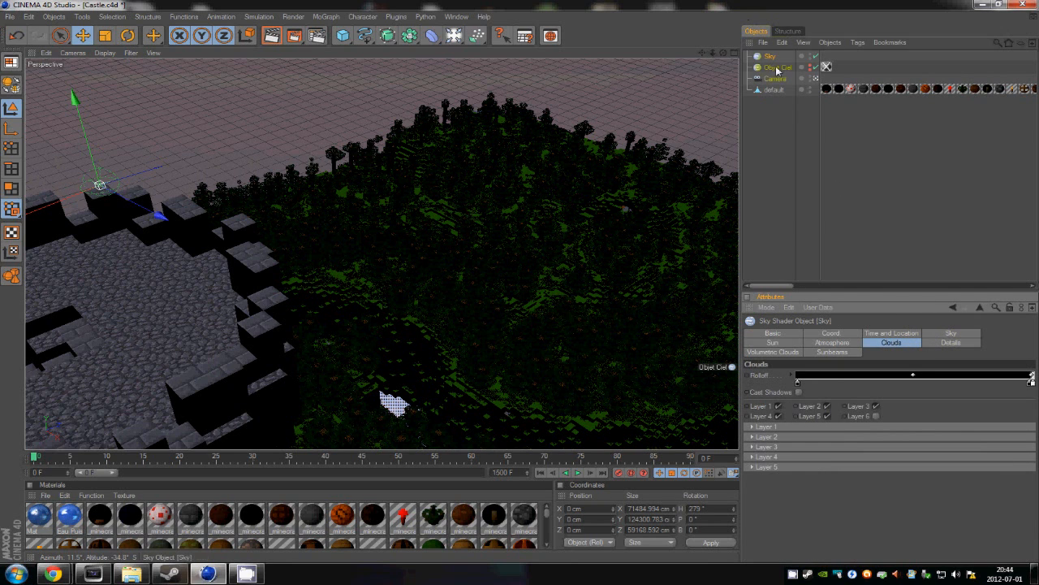
key("Delete")
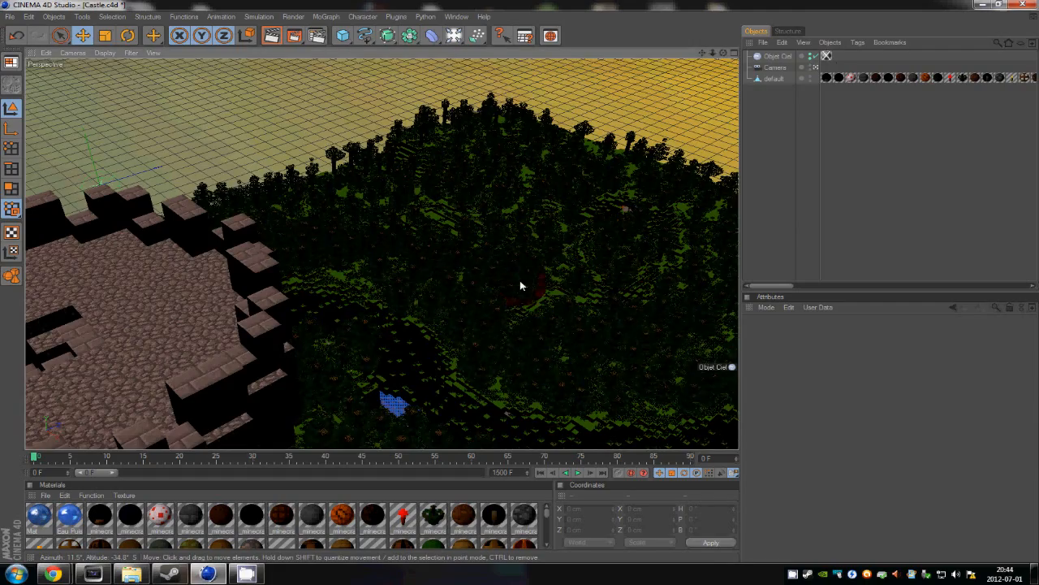
Examine the castle and terrain under the Objet Ciel lighting and check that sky's Sun settings
scroll(520, 281, "down", 5)
scroll(519, 281, "down", 3)
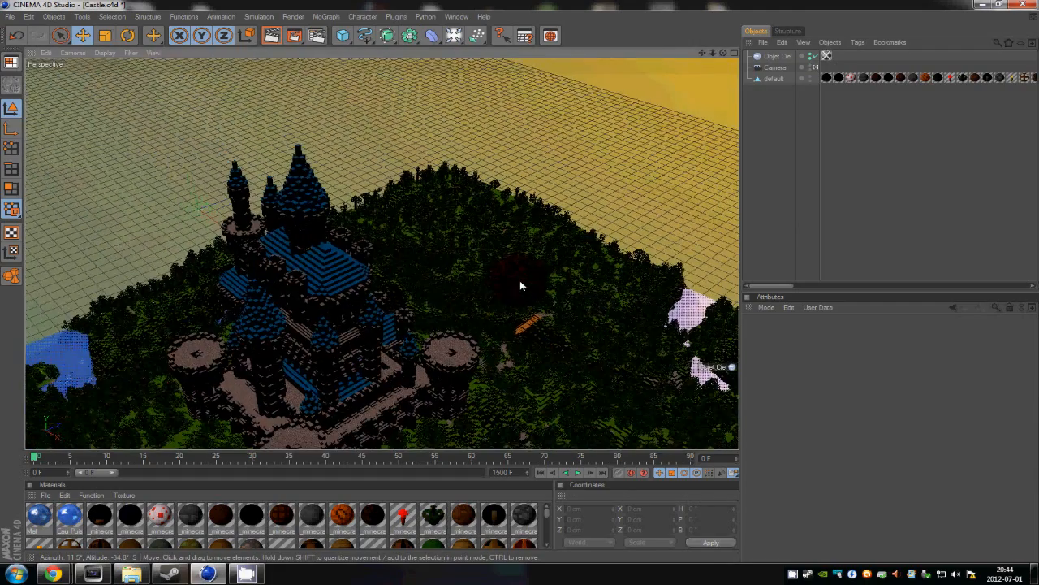
left_click_drag(519, 281, 490, 148, "alt")
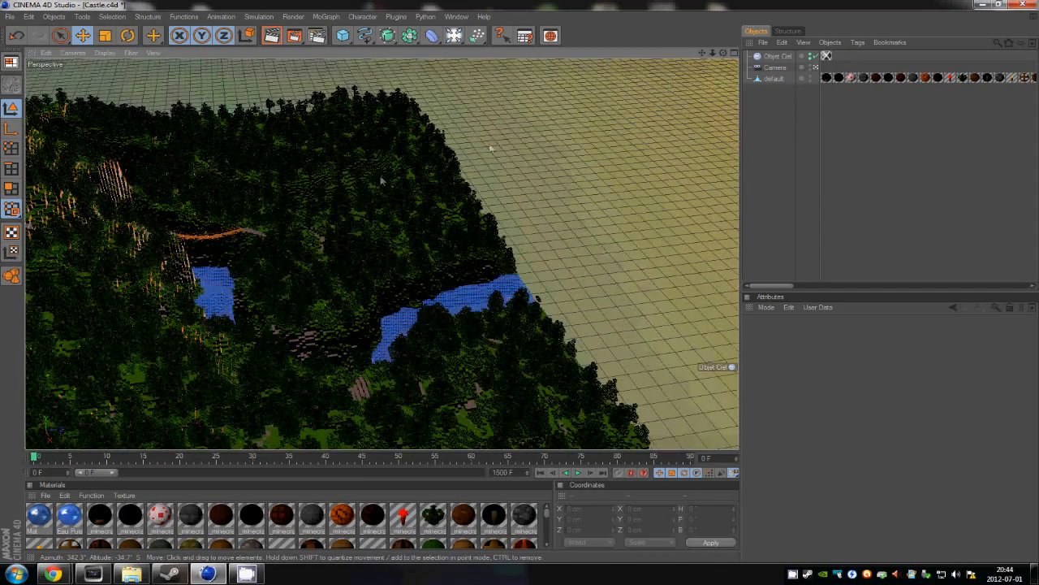
left_click(776, 57)
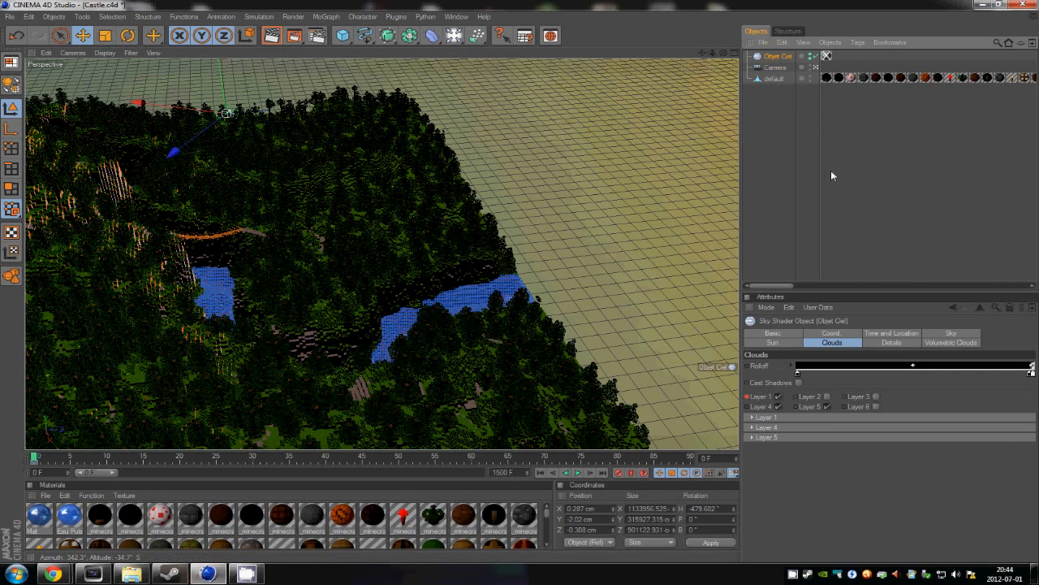
left_click(789, 342)
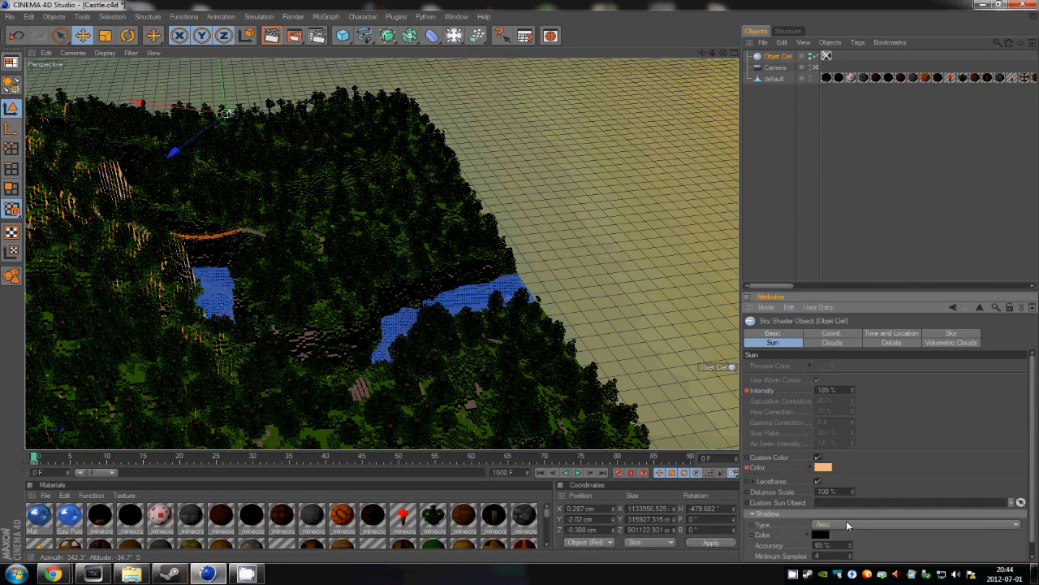
left_click_drag(452, 37, 886, 209)
left_click(885, 209)
left_click_drag(526, 284, 202, 210, "alt")
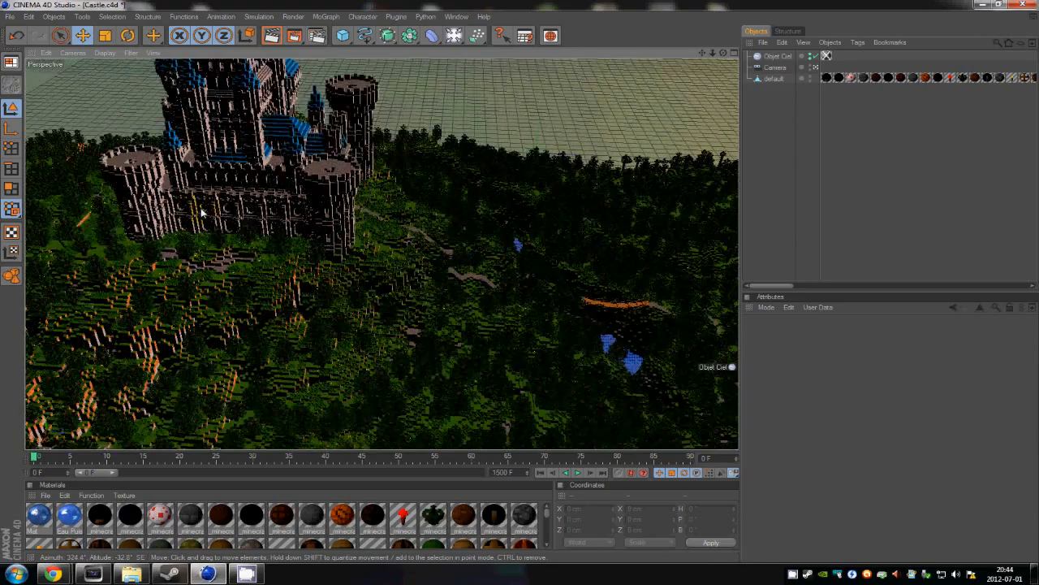
Set the Objet Ciel sun's shadow type to Raytraced (Hard) and adjust its shadow colour
left_click(777, 56)
left_click(862, 524)
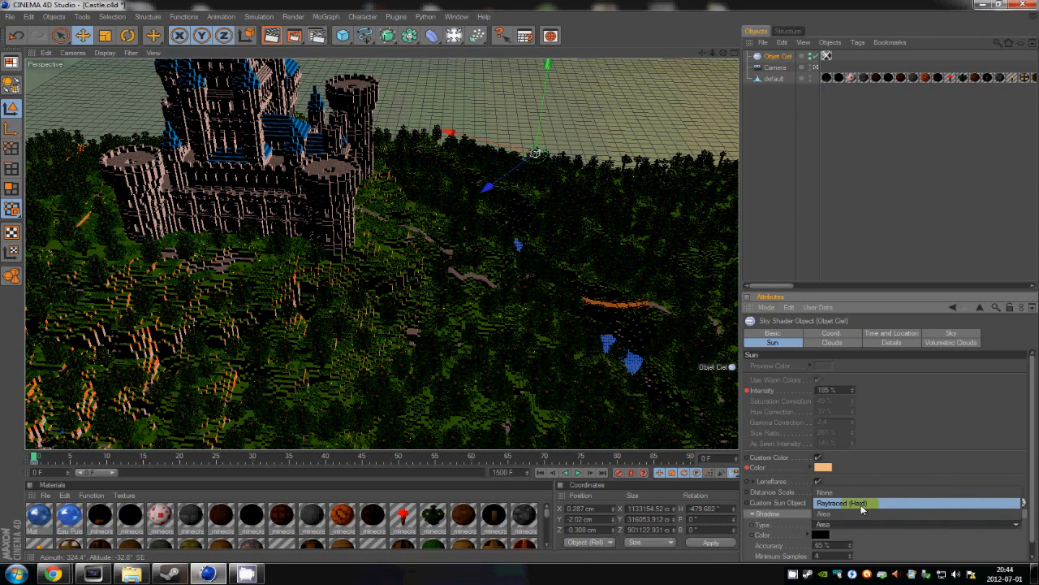
left_click(862, 503)
left_click(821, 535)
left_click_drag(781, 492, 751, 490)
left_click(797, 549)
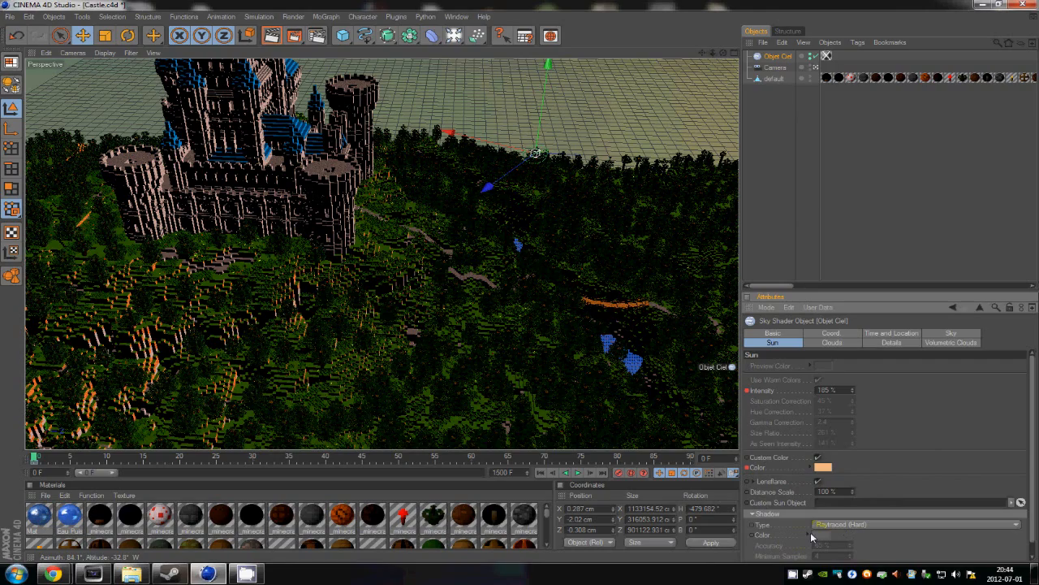
Render a preview of the whole castle terrain and set the sky's shadow colour to grey (RGB 137, 137, 137)
key("ctrl+r")
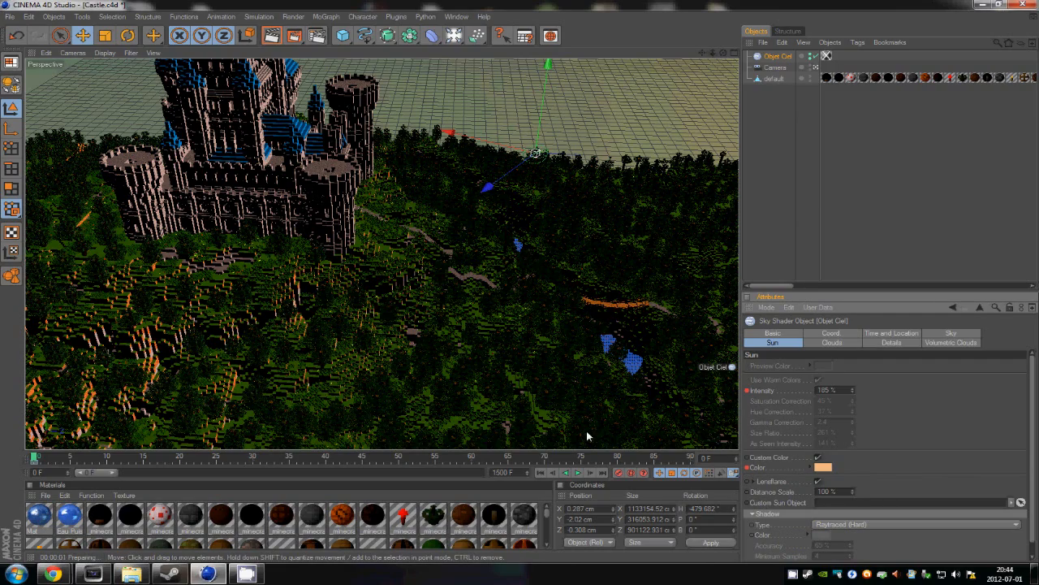
left_click_drag(417, 278, 516, 294, "alt")
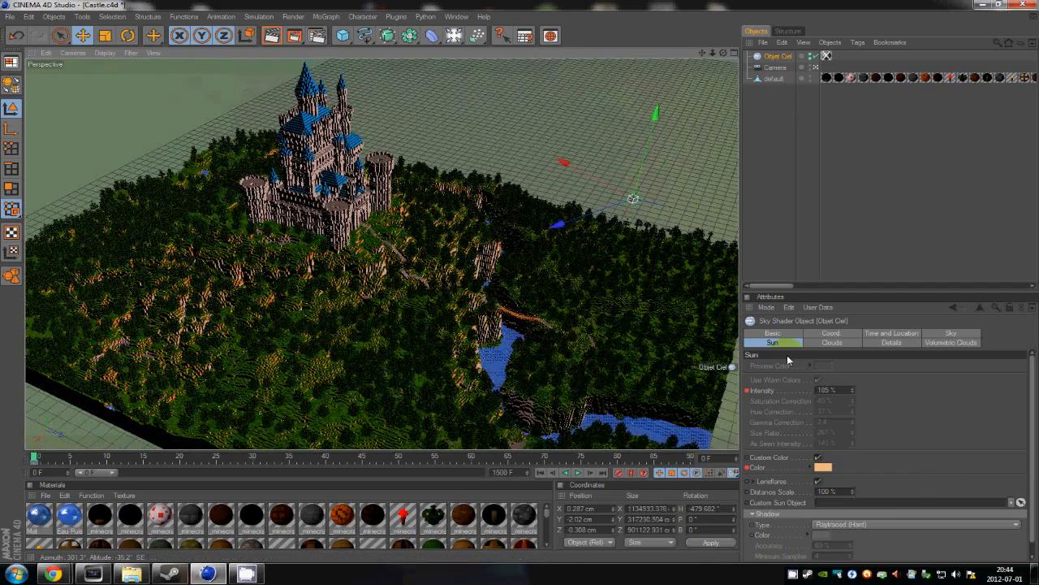
key("ctrl+r")
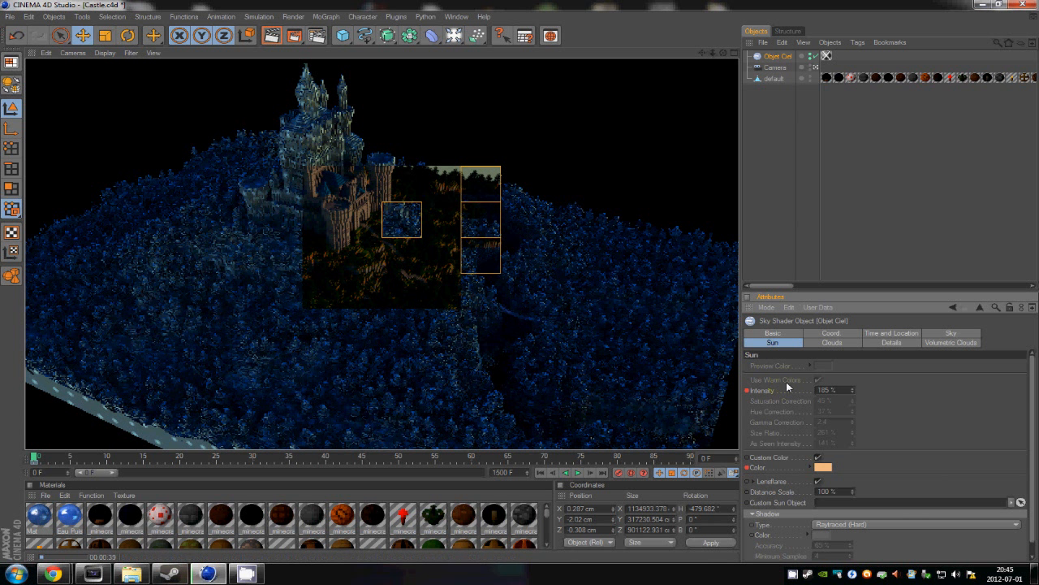
left_click(818, 533)
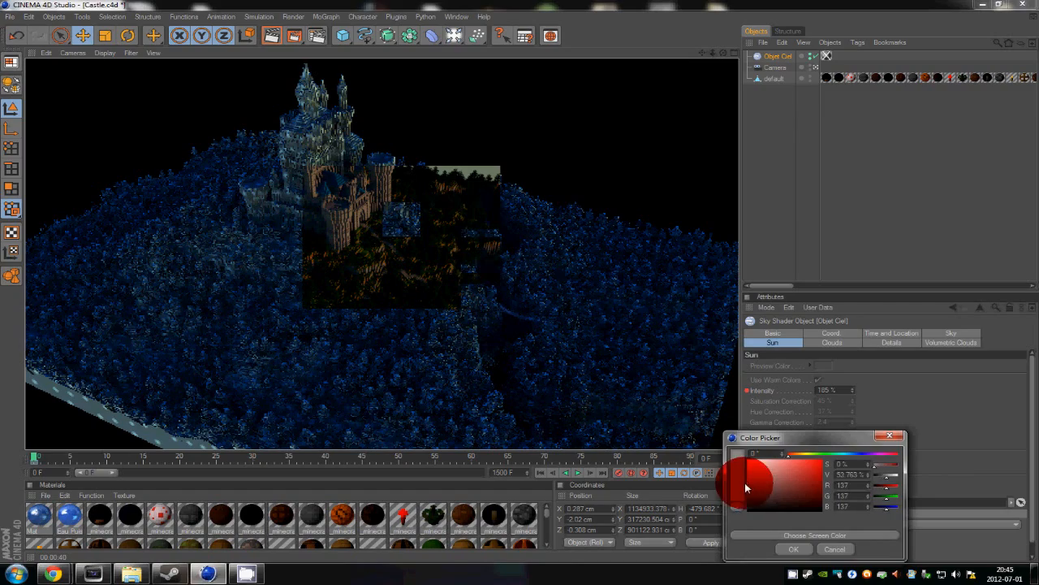
left_click(793, 549)
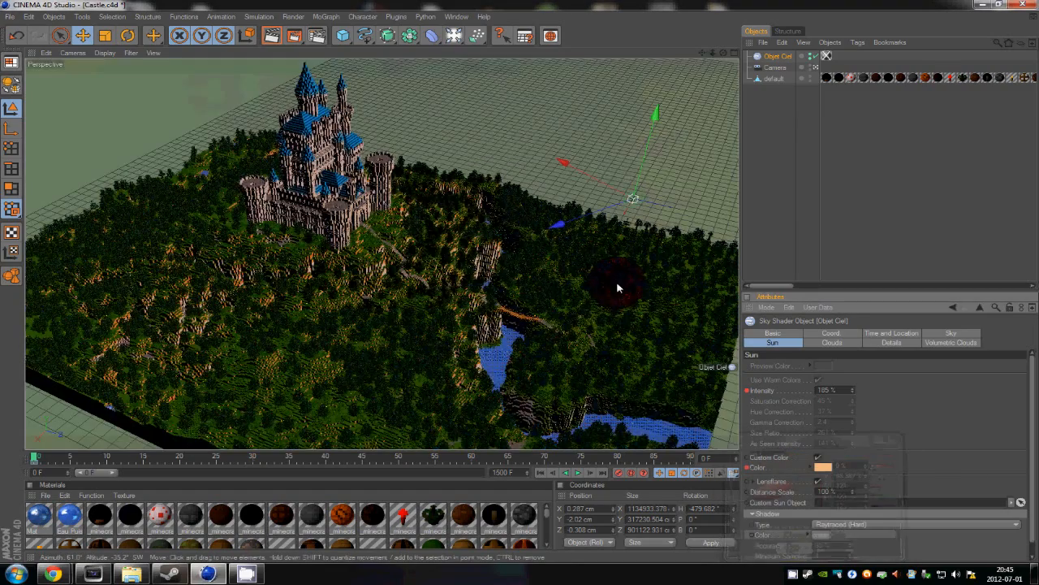
Look over the river side of the terrain and check the Save options in the Final Movie render settings
left_click_drag(617, 288, 520, 280, "alt")
middle_click_drag(725, 322, 594, 284, "alt")
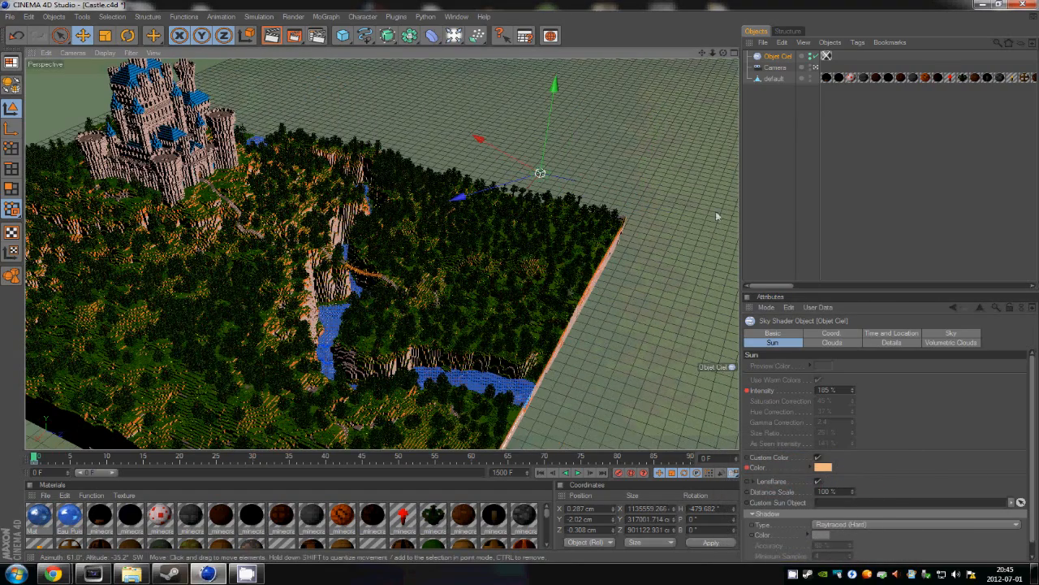
left_click(316, 37)
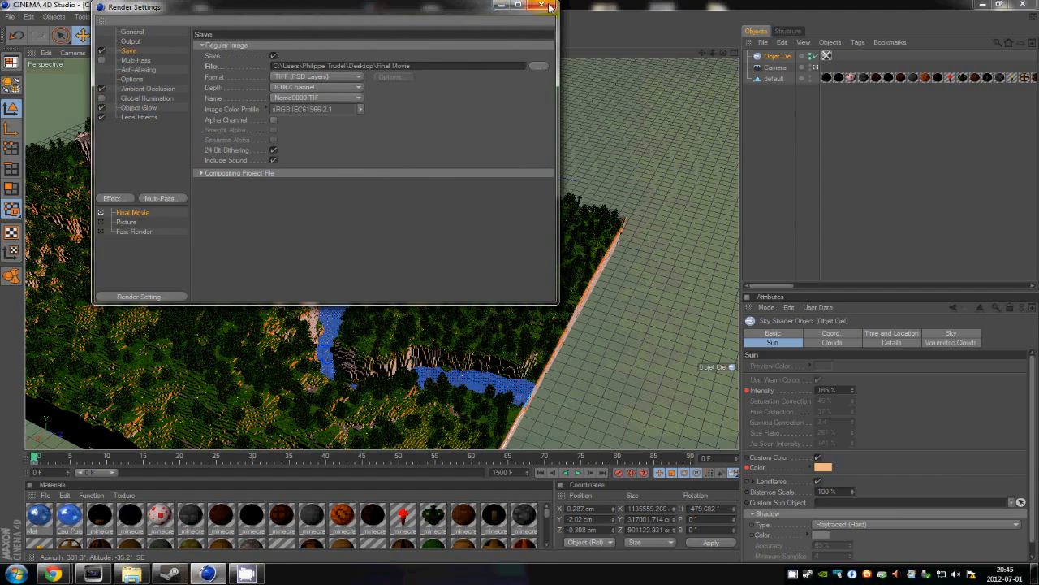
left_click(550, 7)
Add an area light and move it over the terrain to about X 2186 cm and Y 1582 cm
mouse_move(566, 153)
middle_mouse_down("alt")
mouse_move(582, 290)
mouse_move(558, 143)
middle_mouse_up("alt")
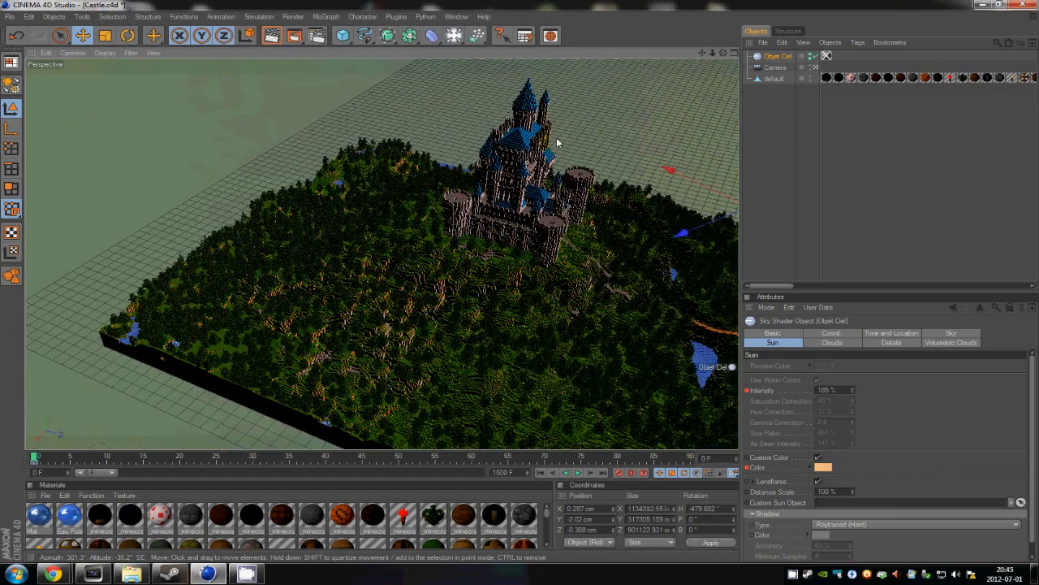
scroll(464, 297, "down", 2)
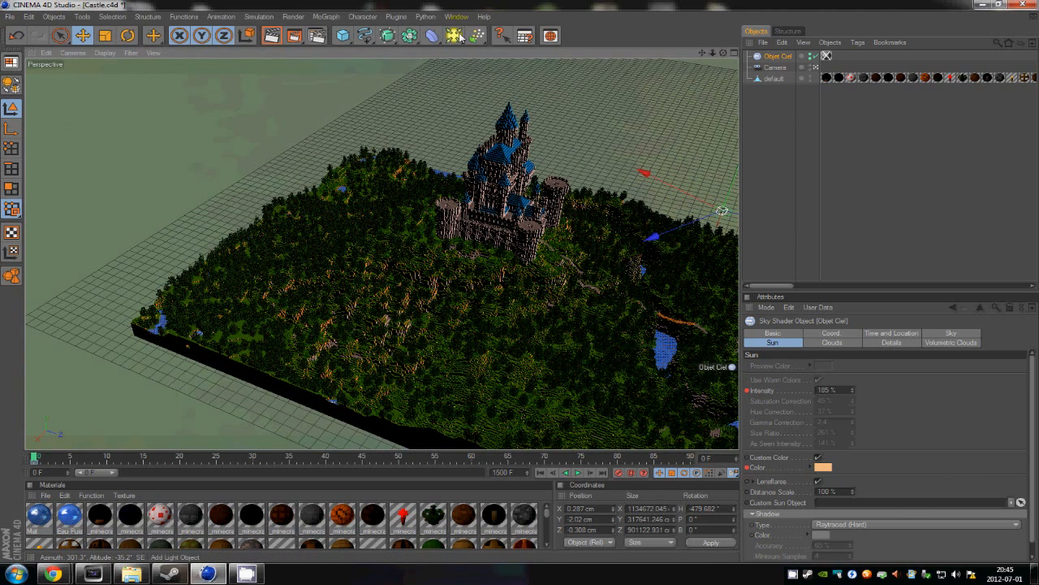
left_click_drag(453, 34, 497, 88)
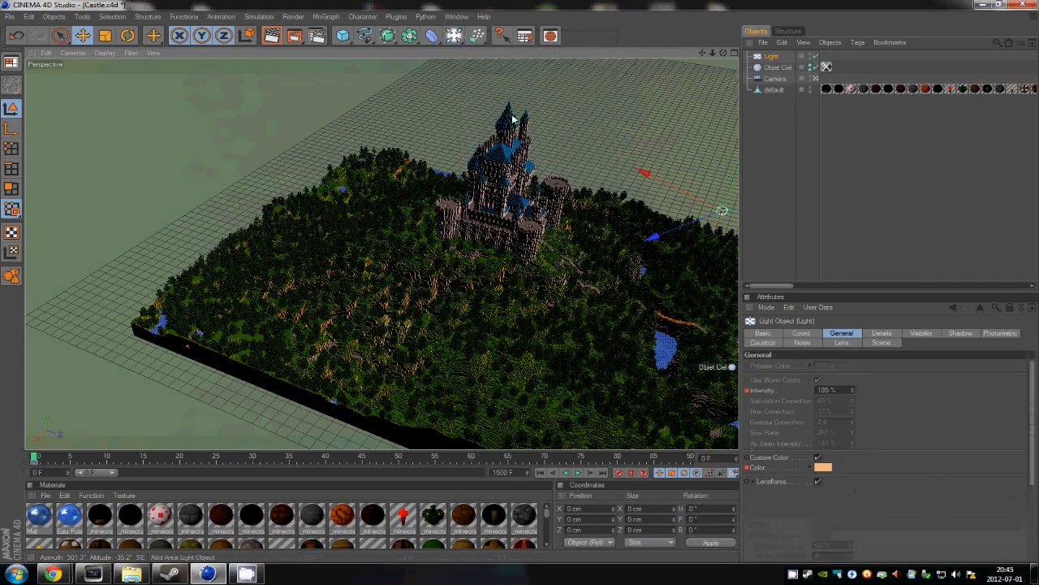
middle_click_drag(698, 313, 442, 275, "alt")
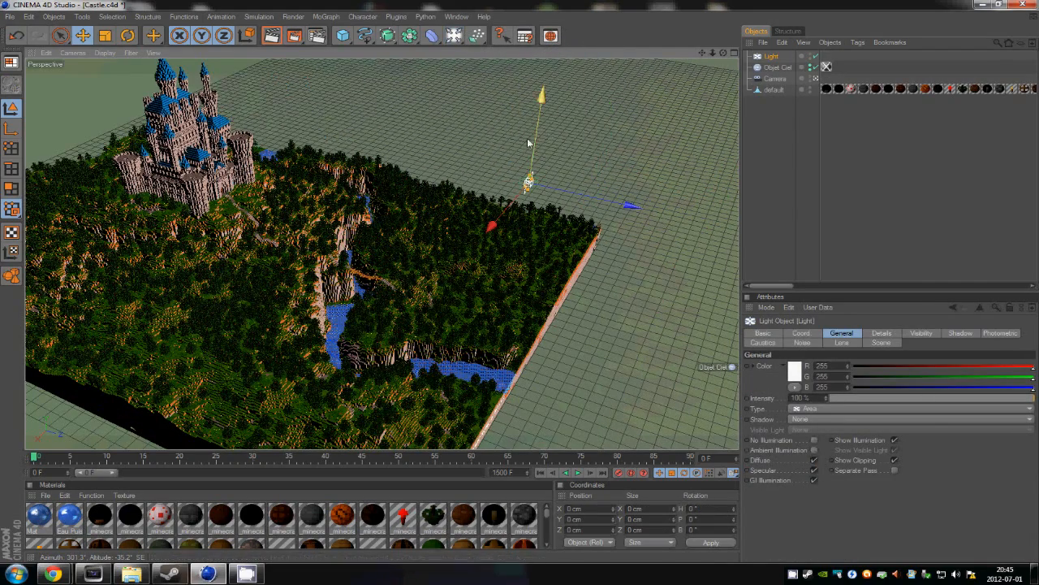
left_click_drag(533, 138, 411, 241)
left_click_drag(455, 142, 459, 70)
left_click_drag(520, 281, 521, 279)
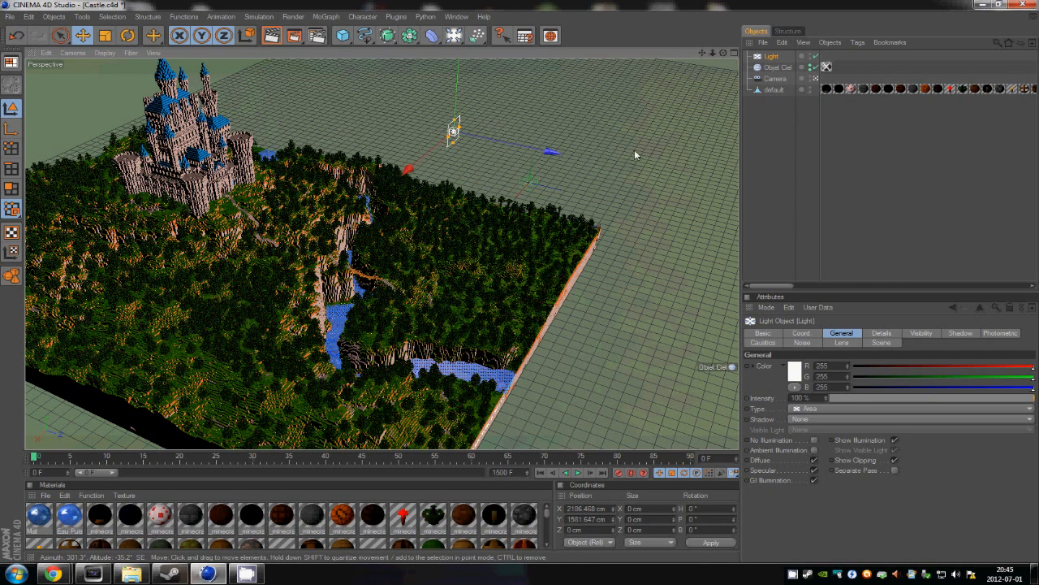
Enlarge the area light and rotate it to a pitch of -90° so it faces down on the terrain
key("r")
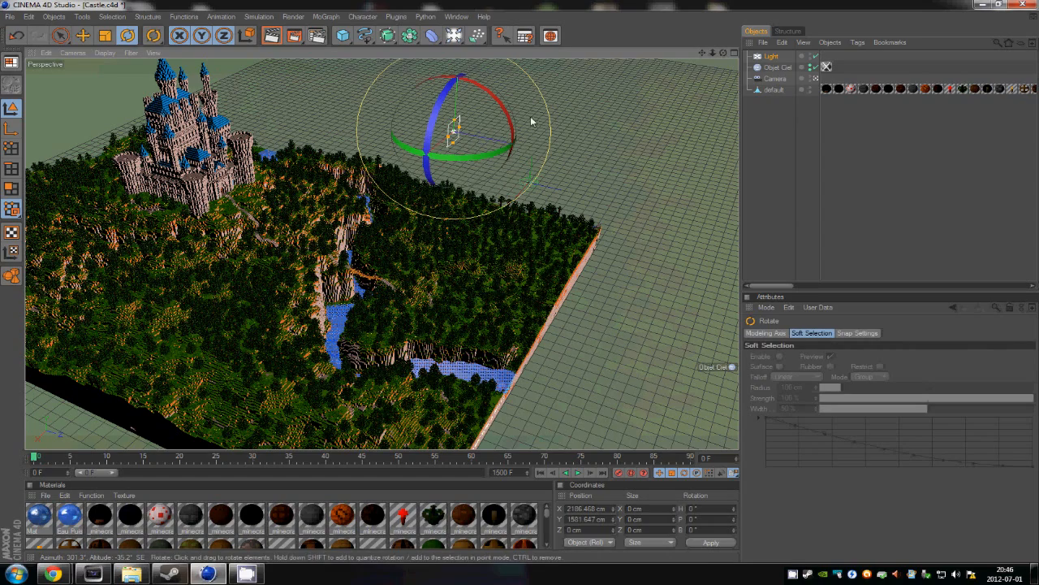
left_click_drag(570, 154, 616, 166, "alt")
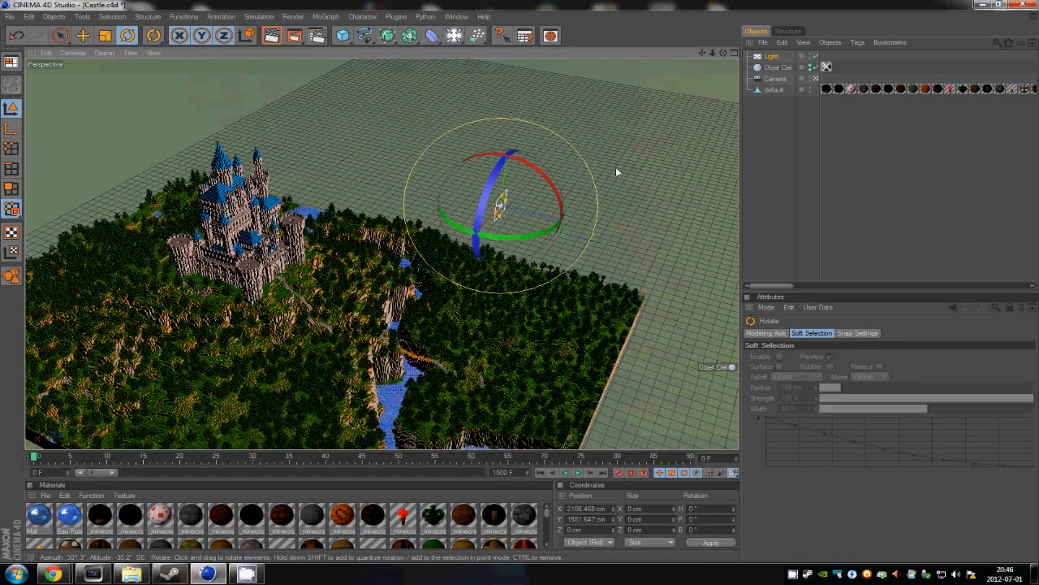
left_click_drag(553, 185, 455, 150)
key("t")
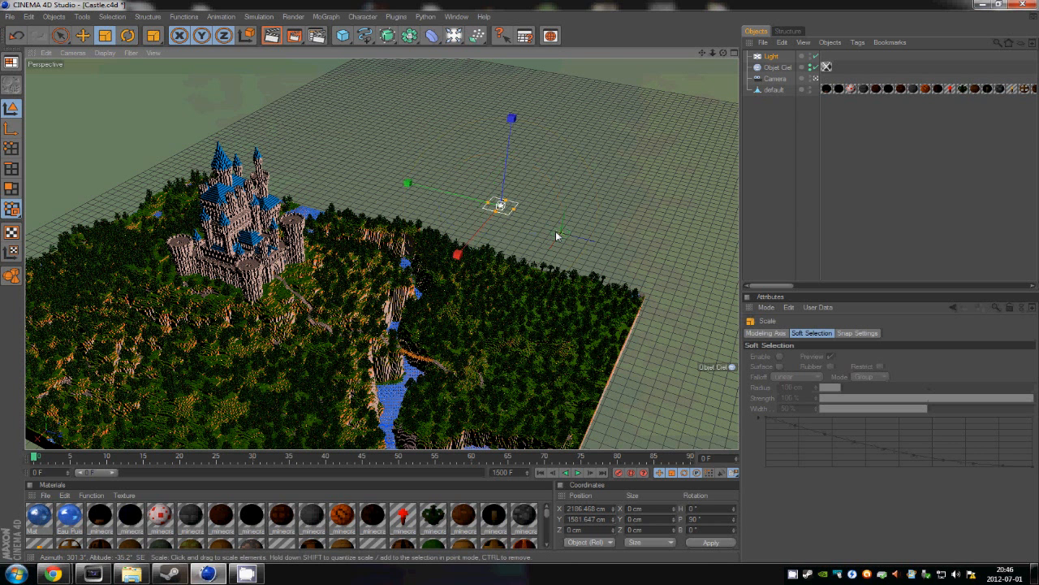
mouse_move(573, 190)
left_mouse_down()
mouse_move(576, 276)
mouse_move(542, 252)
mouse_move(522, 284)
mouse_move(802, 4)
mouse_move(522, 285)
mouse_move(586, 200)
left_mouse_up()
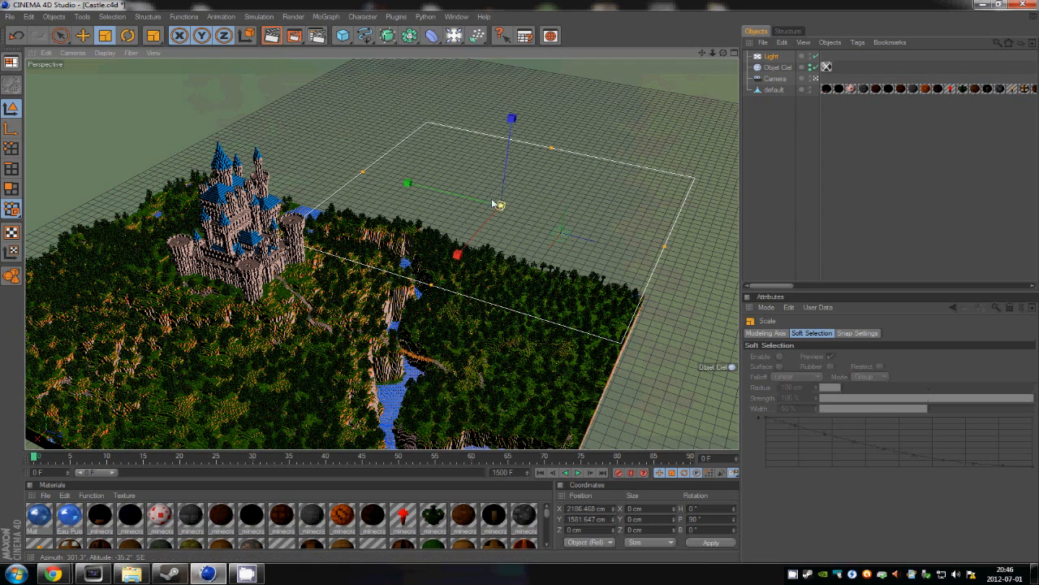
key("r")
left_click_drag(544, 195, 378, 276)
Raise the area light to about Y 2670 cm and shift it to about X 3706 cm
key("e")
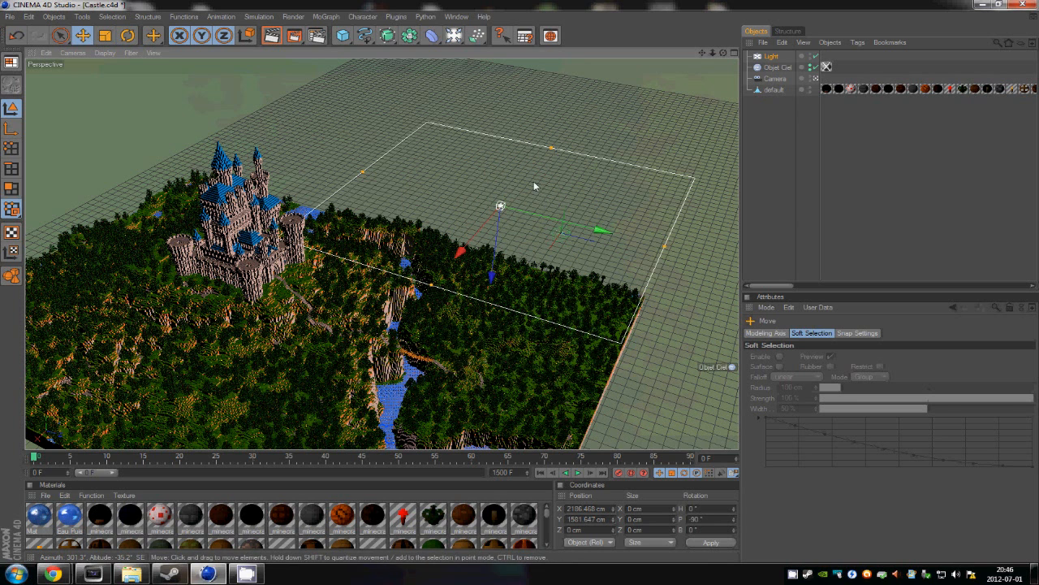
left_click_drag(498, 254, 501, 195)
scroll(522, 281, "down", 3)
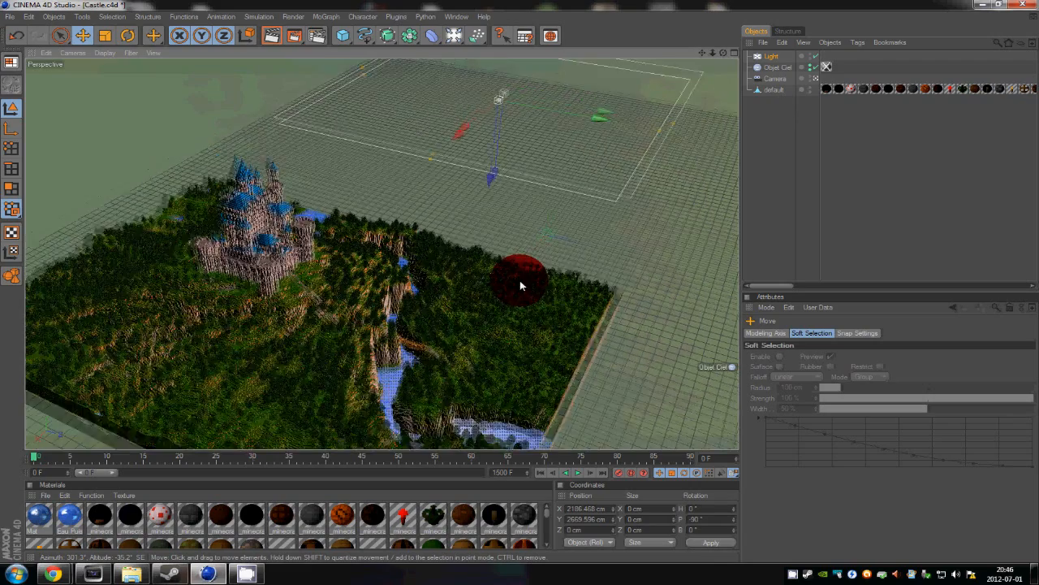
middle_click(588, 253)
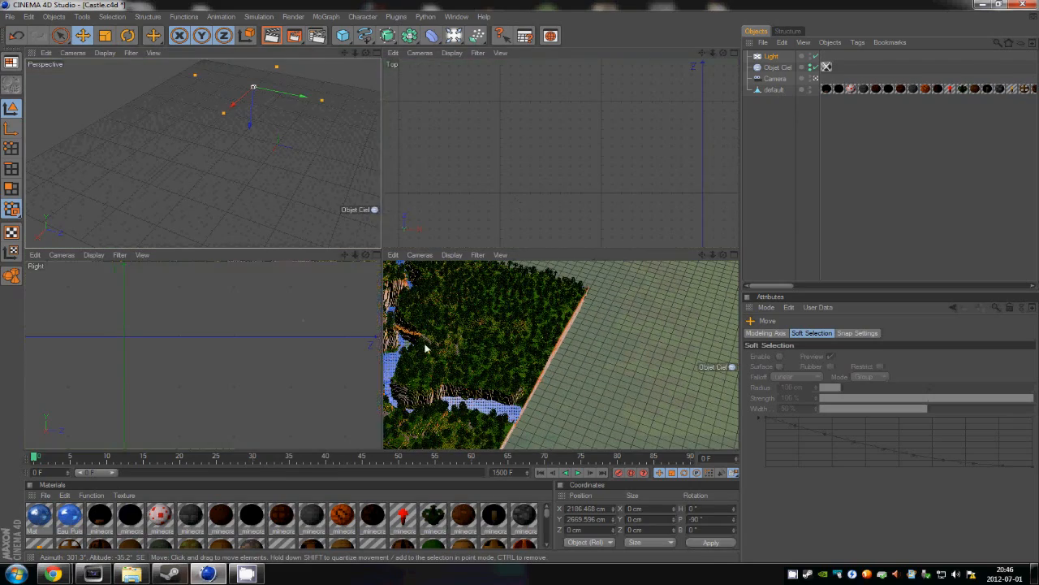
middle_click(314, 145)
left_click_drag(487, 244, 501, 367, "alt")
left_click_drag(522, 279, 411, 217, "alt")
Enlarge the area light to cover the whole terrain and move it to about Z -686 cm
key("t")
mouse_move(422, 221)
middle_mouse_down("alt")
mouse_move(520, 281)
mouse_move(422, 221)
middle_mouse_up("alt")
left_click_drag(422, 226, 627, 227, "alt")
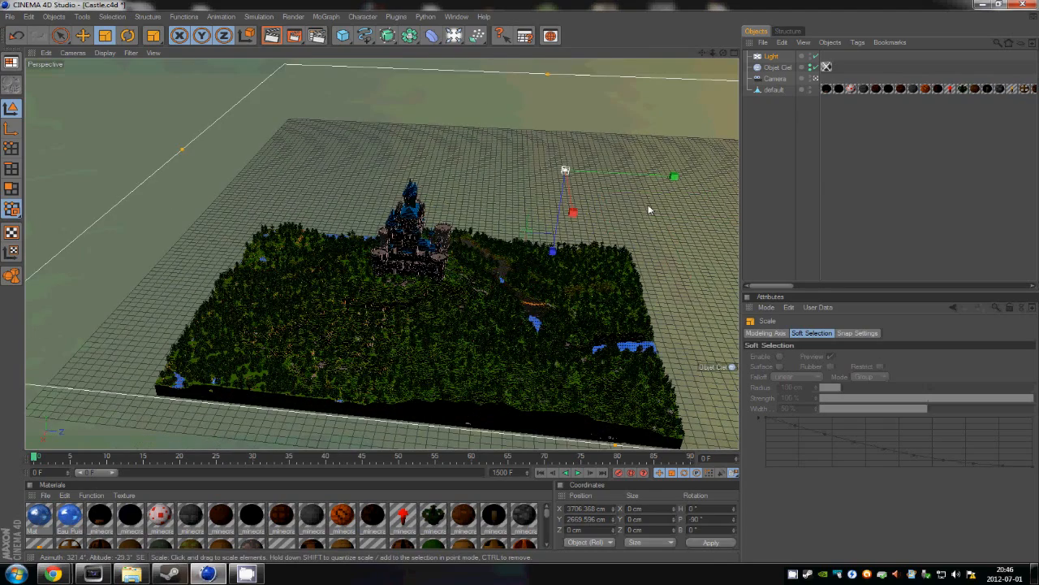
key("e")
left_click_drag(487, 283, 522, 285)
left_click_drag(592, 246, 522, 285, "alt")
scroll(522, 285, "up", 3)
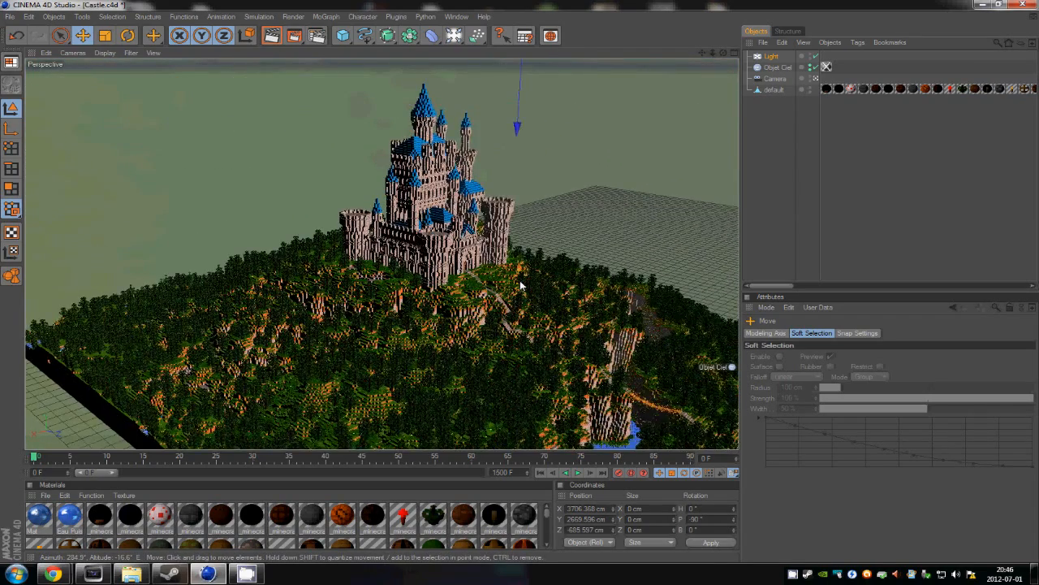
Try the area light at 30% and 67% intensity, previewing the castle with a render
scroll(466, 262, "up", 1)
left_click(317, 34)
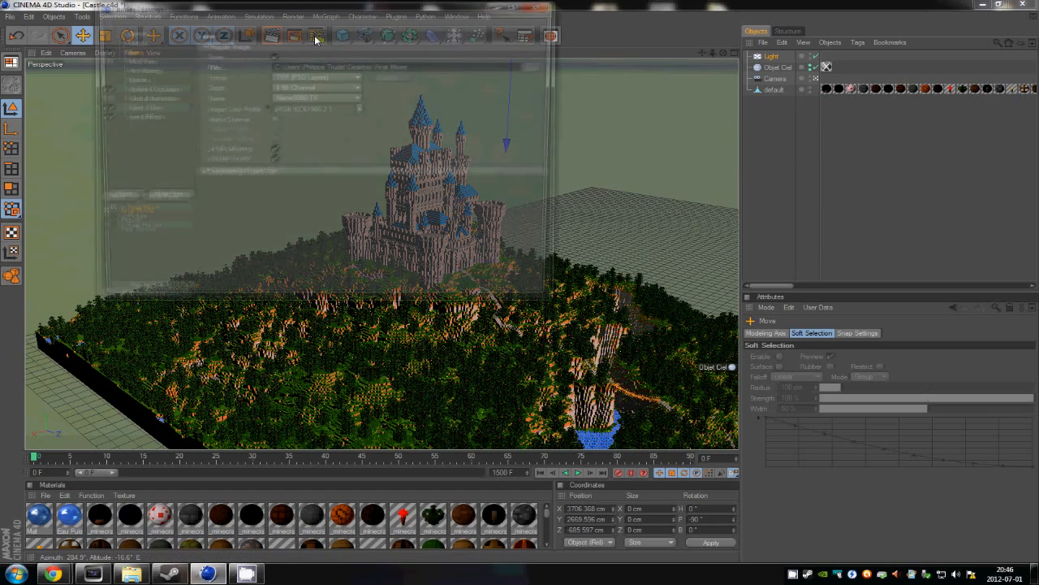
left_click(541, 5)
left_click(770, 56)
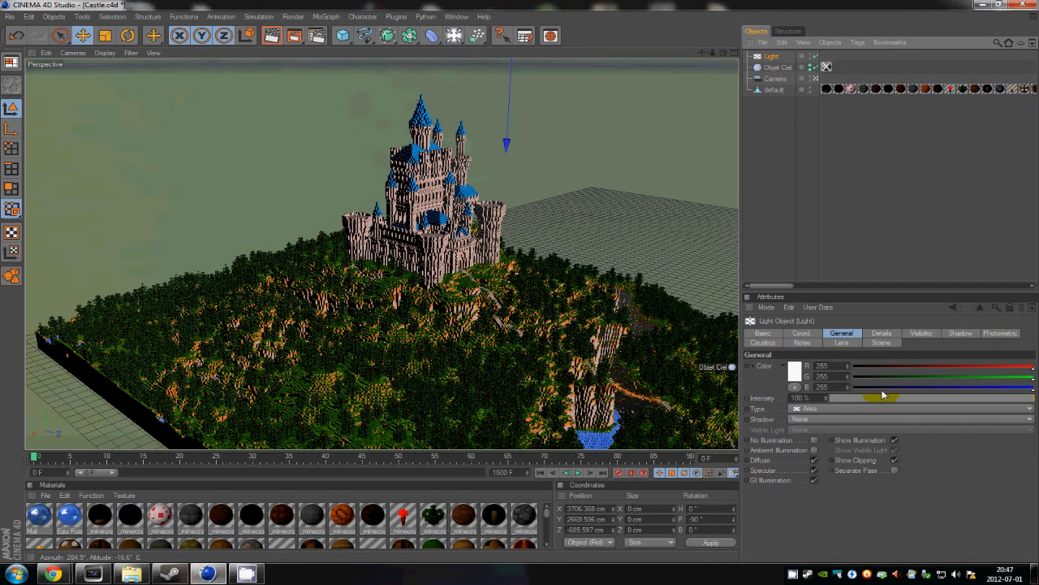
left_click_drag(879, 403, 895, 397)
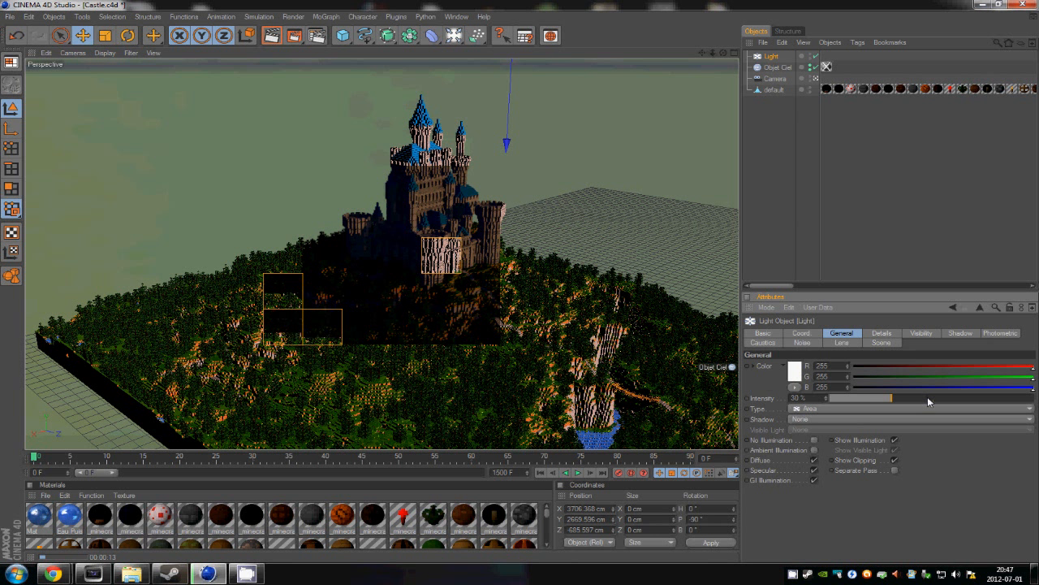
left_click_drag(931, 400, 968, 400)
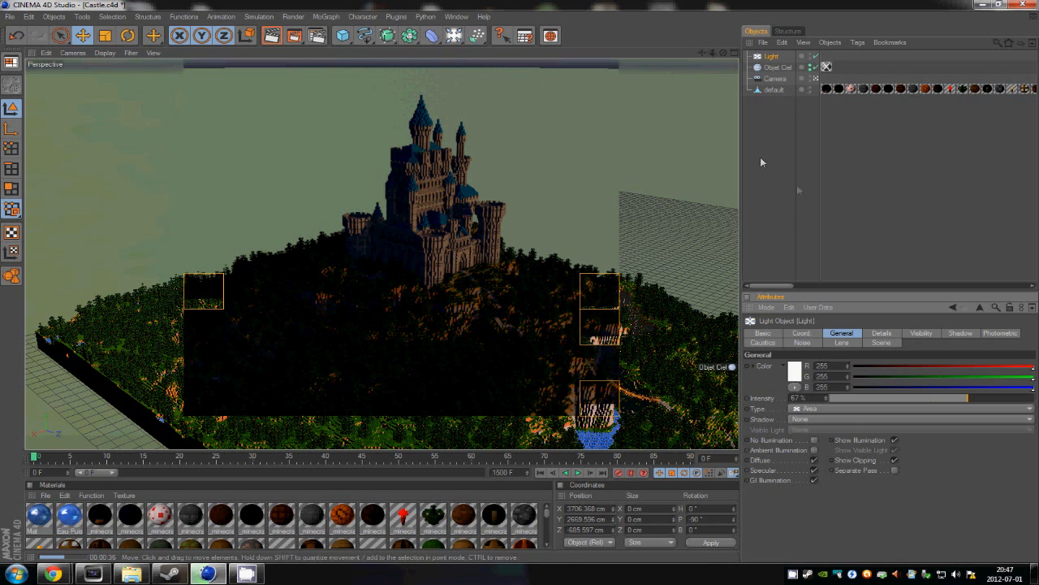
Frame the river below the cliffs and render a preview of the view
left_click(519, 280)
left_click_drag(521, 282, 520, 282)
left_click_drag(188, 306, 522, 285, "alt")
mouse_move(521, 285)
right_mouse_down("alt")
mouse_move(505, 287)
mouse_move(521, 285)
right_mouse_up("alt")
middle_click_drag(405, 287, 520, 284, "alt")
right_click_drag(621, 285, 520, 285, "alt")
left_click_drag(520, 285, 522, 285, "alt")
middle_click_drag(520, 282, 148, 256, "alt")
right_click_drag(148, 257, 179, 253, "alt")
right_click_drag(520, 280, 360, 259, "alt")
key("ctrl+r")
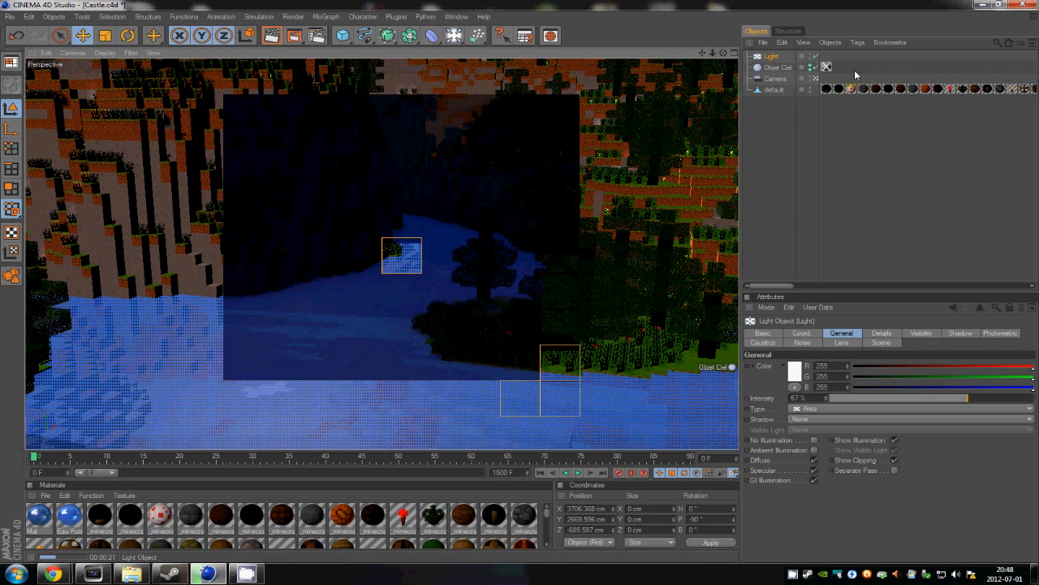
Set the Objet Ciel sun's shadow type to Area
left_click(781, 70)
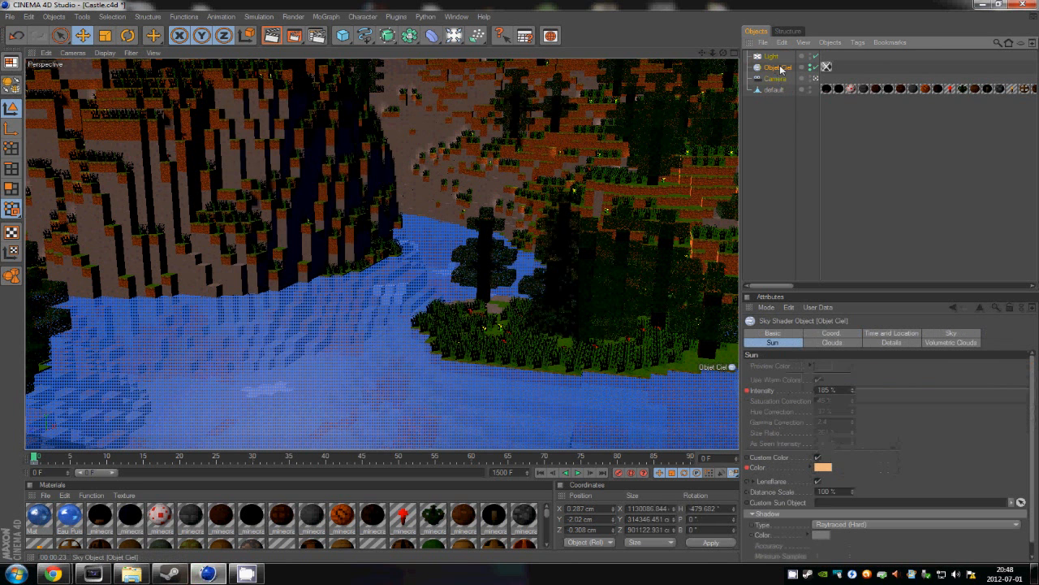
left_click(846, 525)
left_click(847, 523)
left_click(868, 522)
left_click(868, 517)
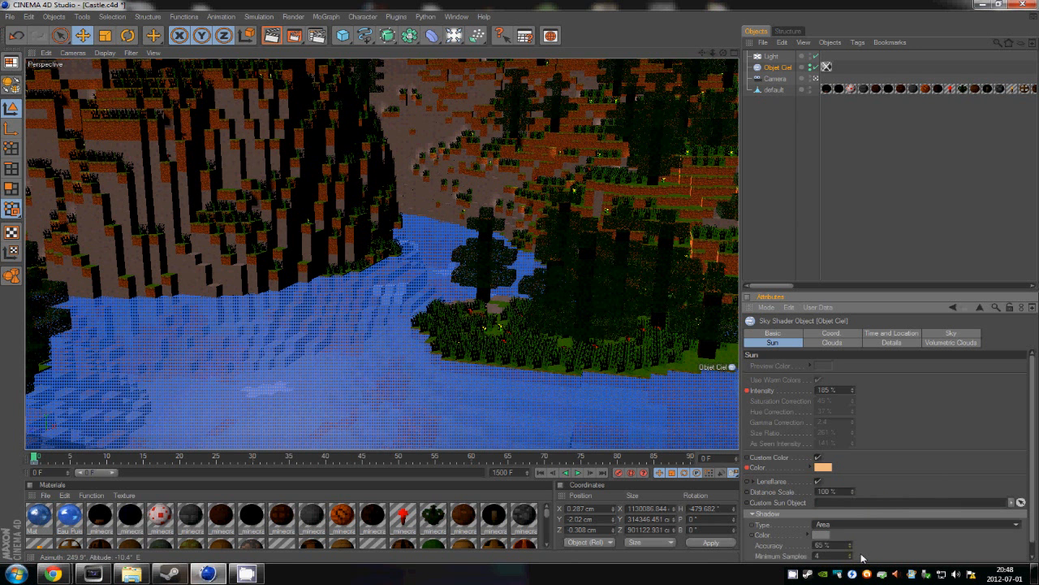
Set the area light's intensity to 83% and render a preview of the river view
left_click(770, 57)
left_click(982, 397)
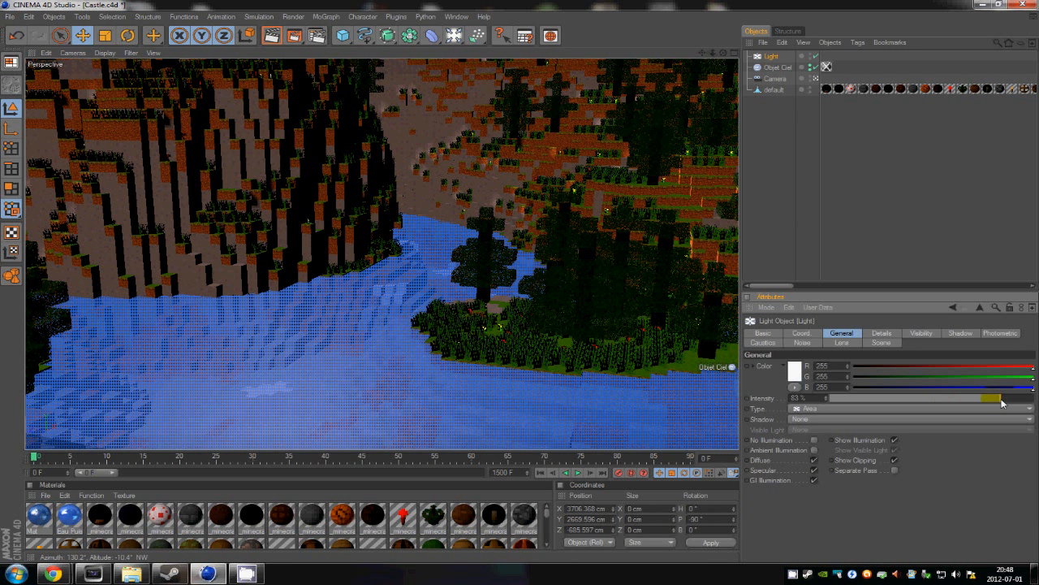
key("ctrl+r")
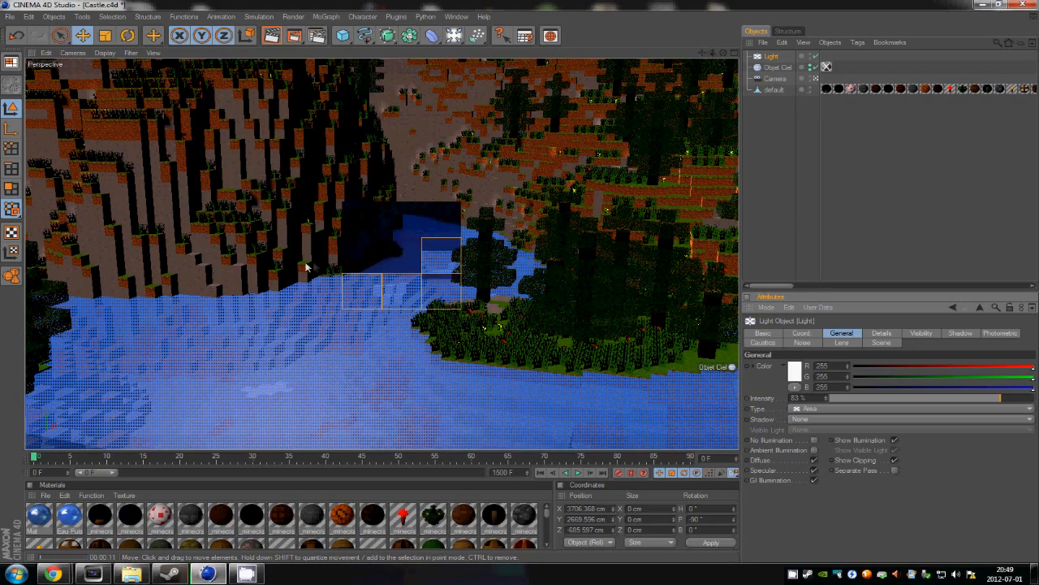
Frame the water and its banks up close and preview part of the view with an interactive render region
left_click_drag(351, 276, 522, 285, "alt")
left_click_drag(79, 238, 519, 280, "alt")
scroll(70, 236, "up", 3)
left_click_drag(70, 236, 520, 280, "alt")
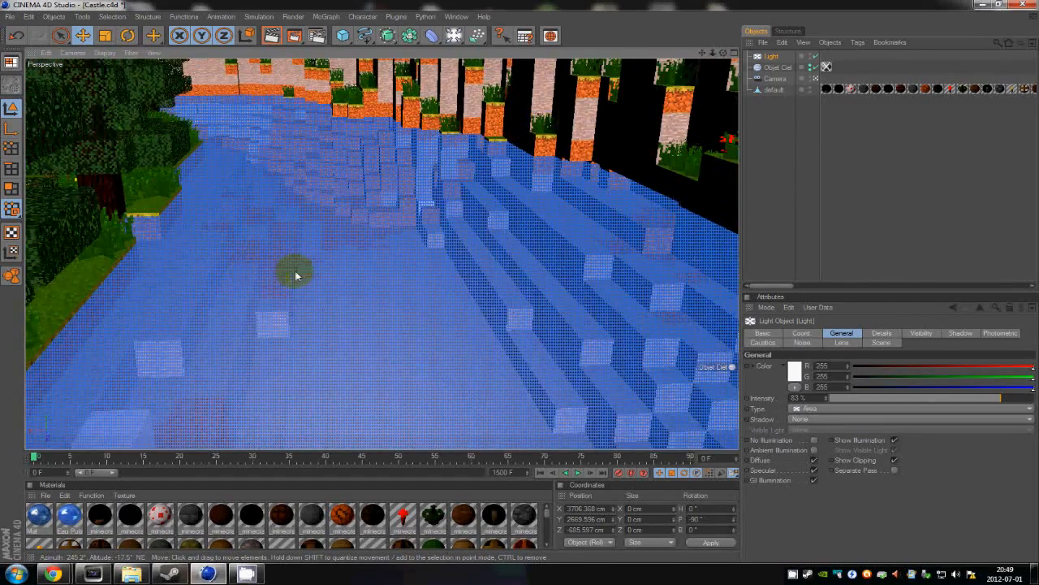
left_click_drag(296, 275, 522, 285, "alt")
key("ctrl+r")
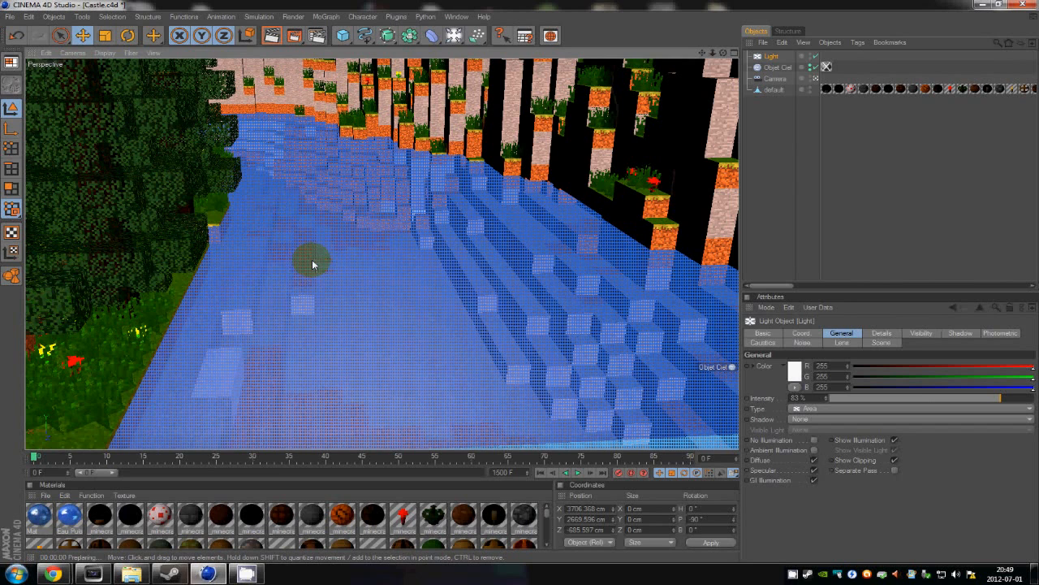
left_click_drag(296, 36, 382, 128)
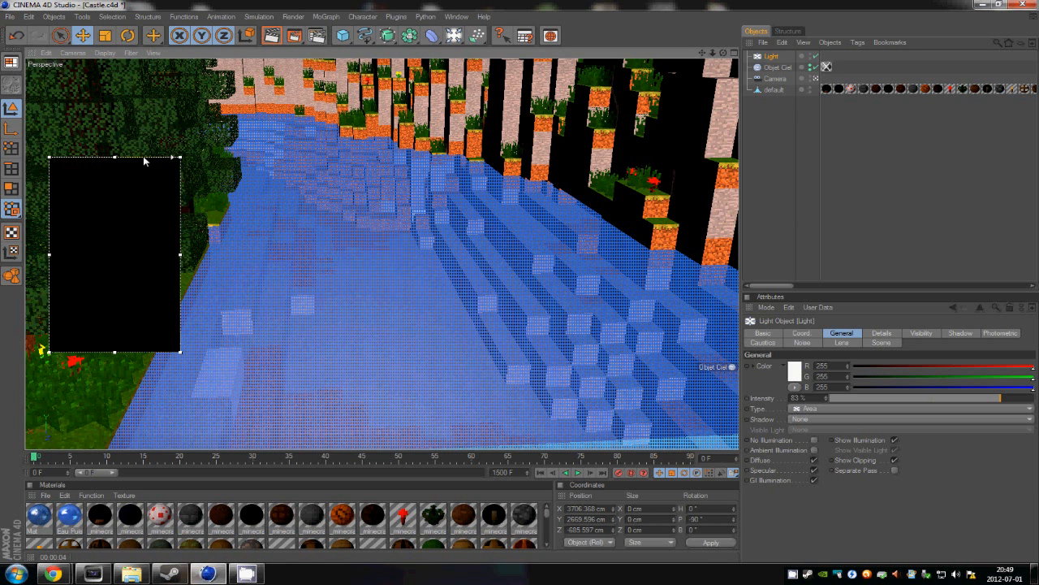
Move the interactive render region onto the middle of the river to preview the water
left_click_drag(143, 160, 291, 156)
left_click_drag(400, 162, 401, 163)
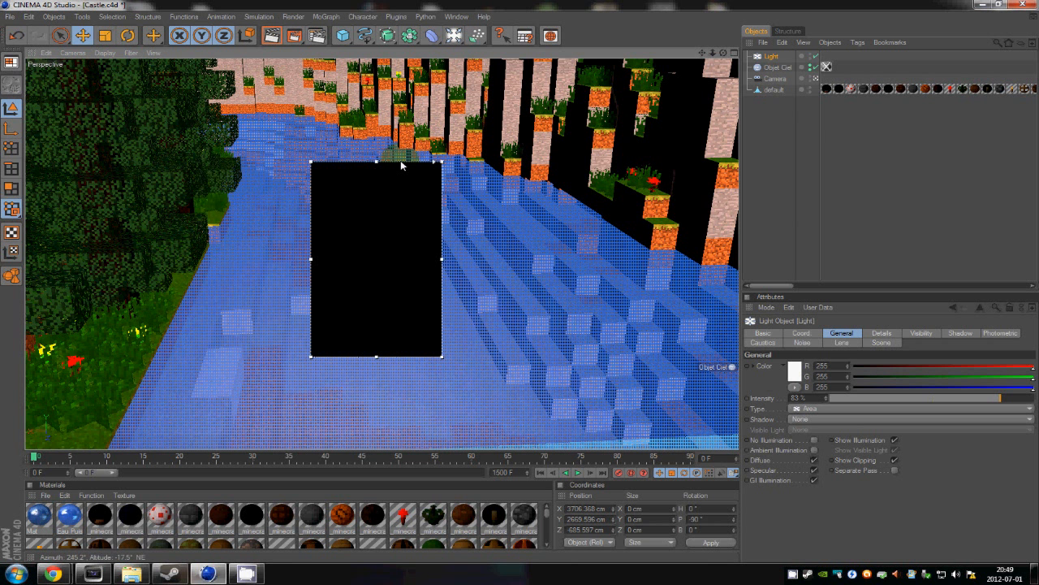
left_click(241, 358)
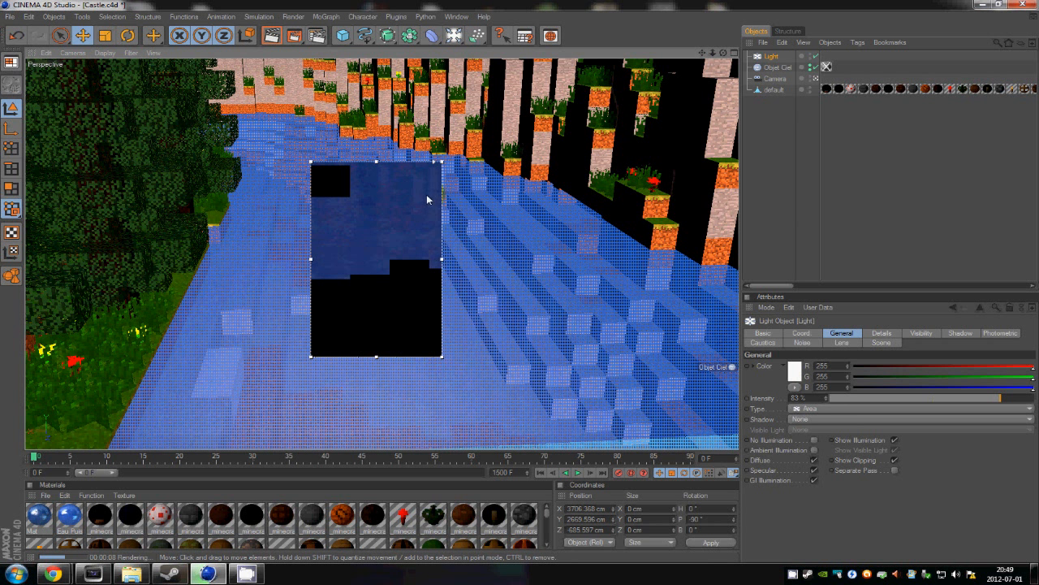
Inspect the Mat water material, its texture tag and the layer shader in its color channel
left_click(46, 510)
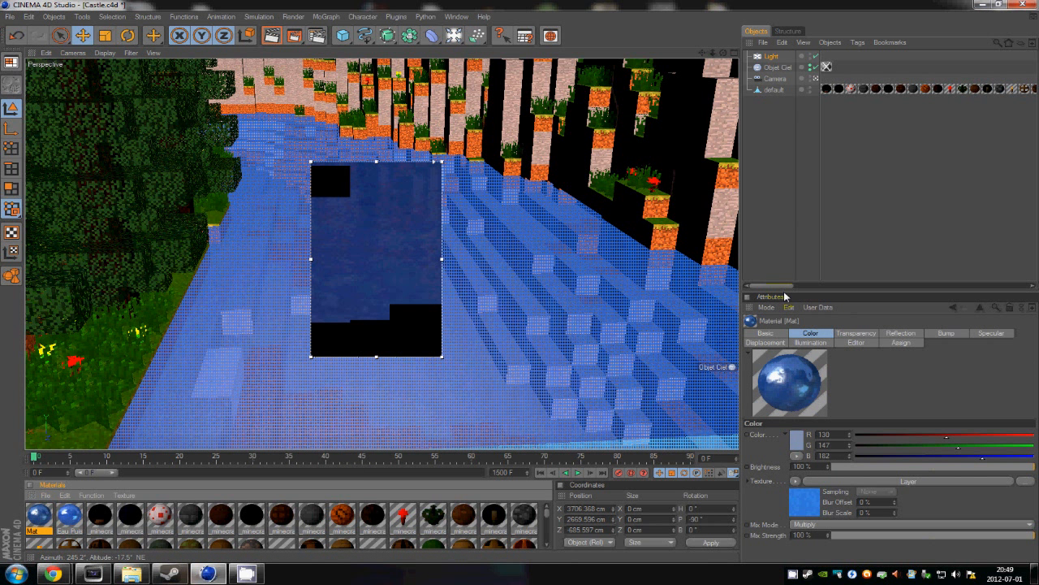
left_click_drag(783, 289, 891, 290)
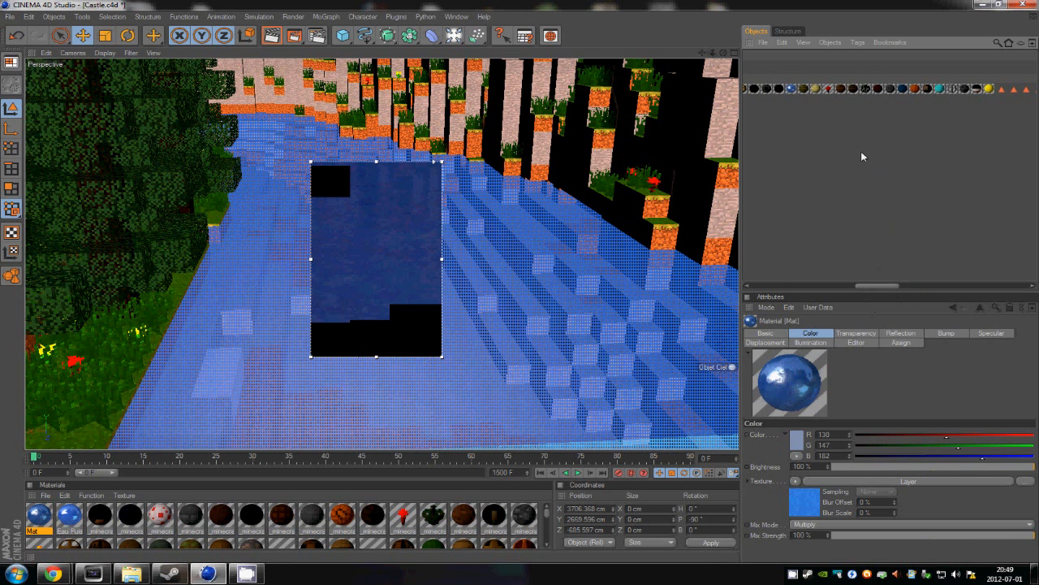
left_click(791, 90)
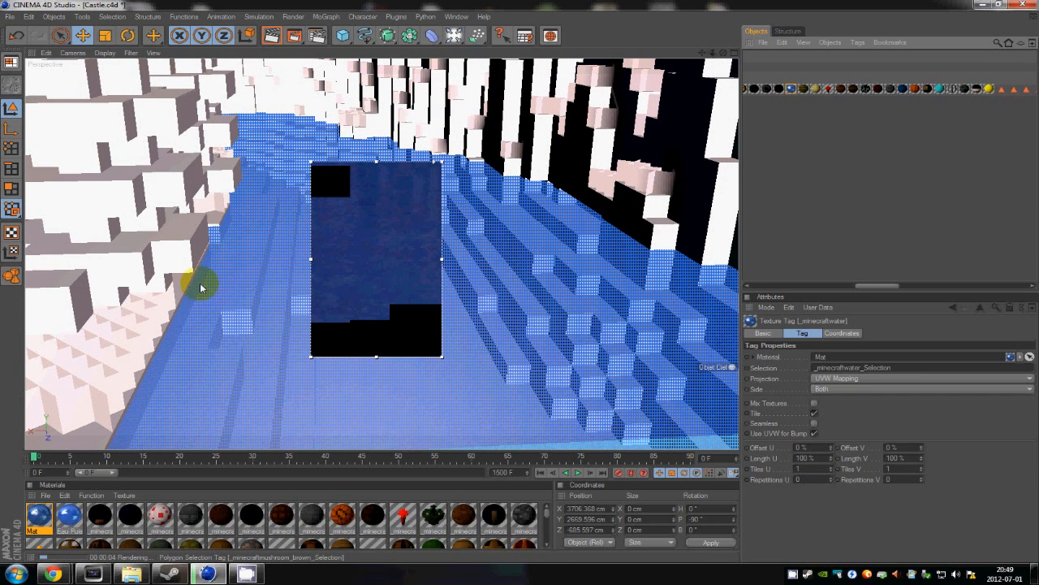
double_click(36, 519)
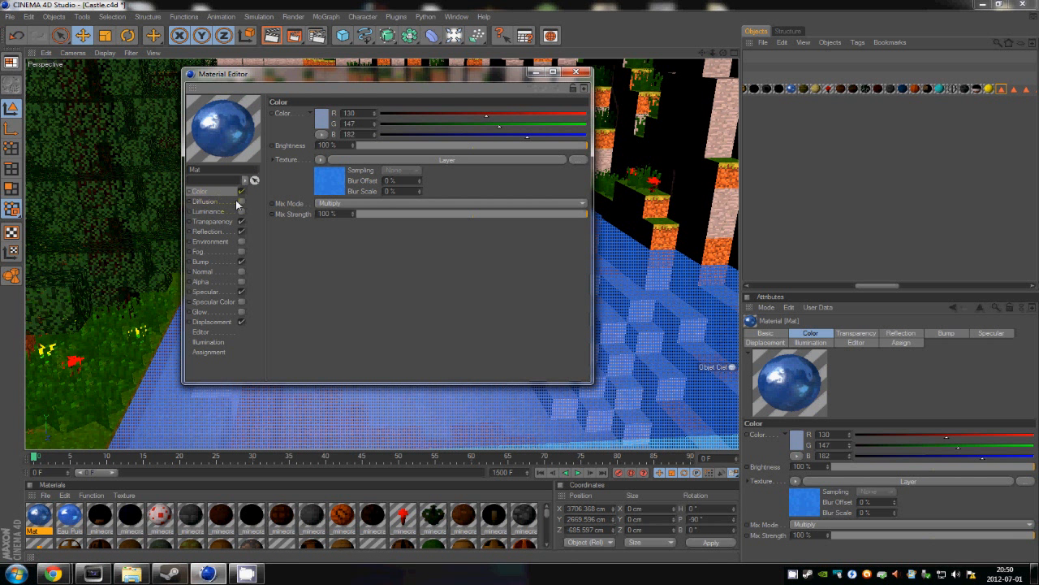
left_click(328, 180)
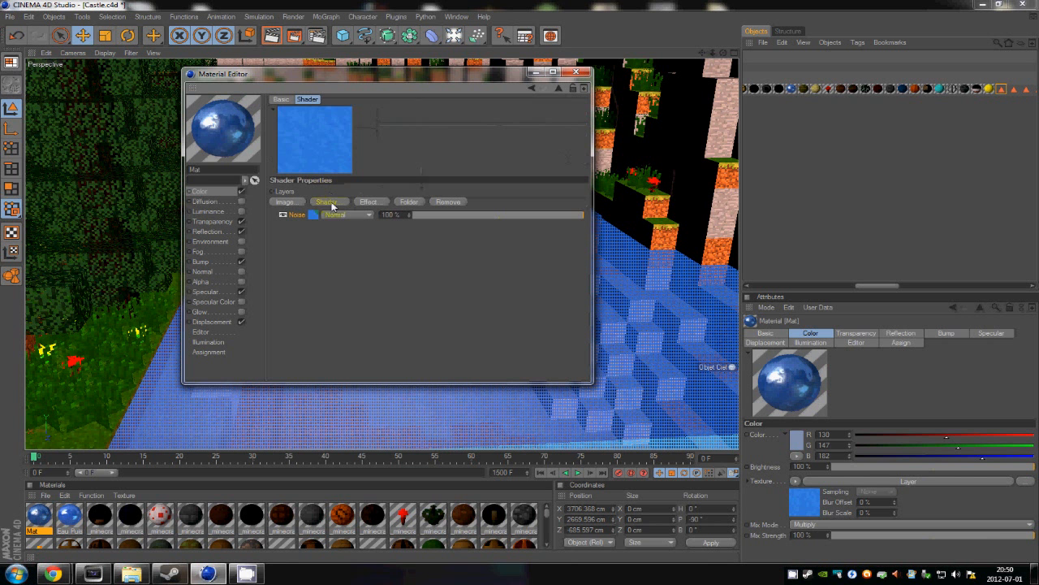
left_click(214, 191)
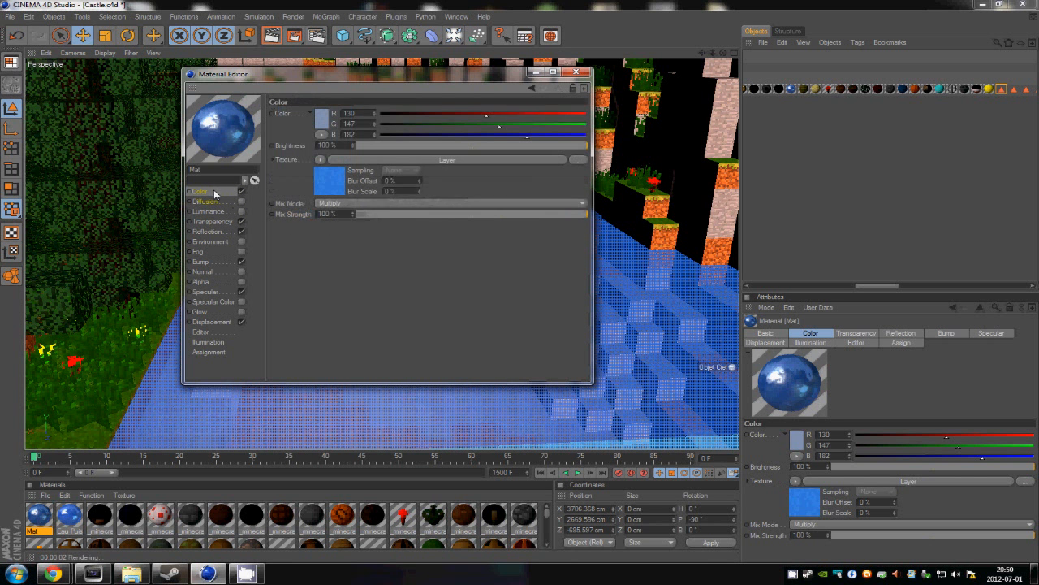
left_click(584, 75)
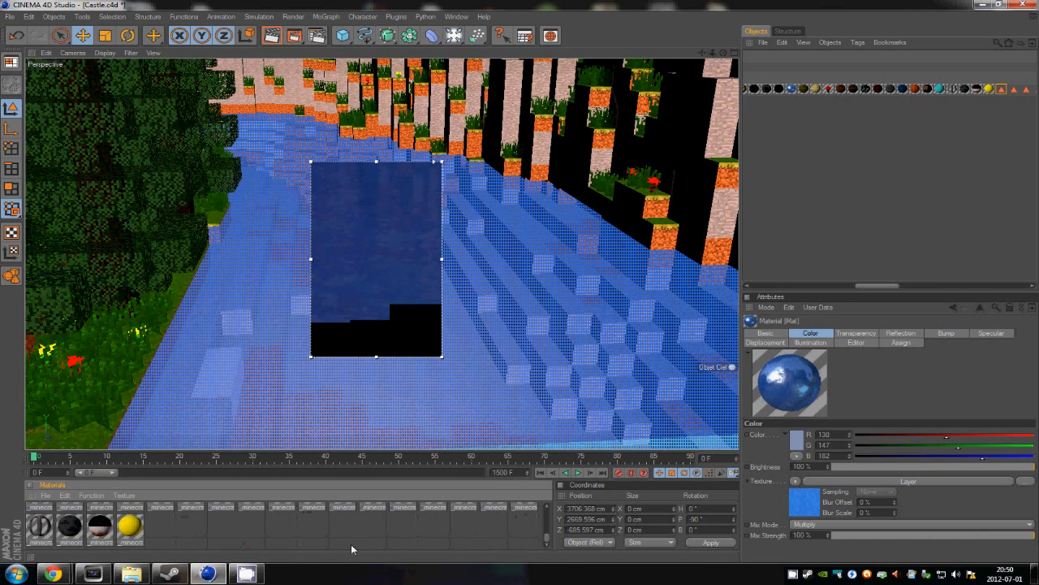
left_click(291, 550)
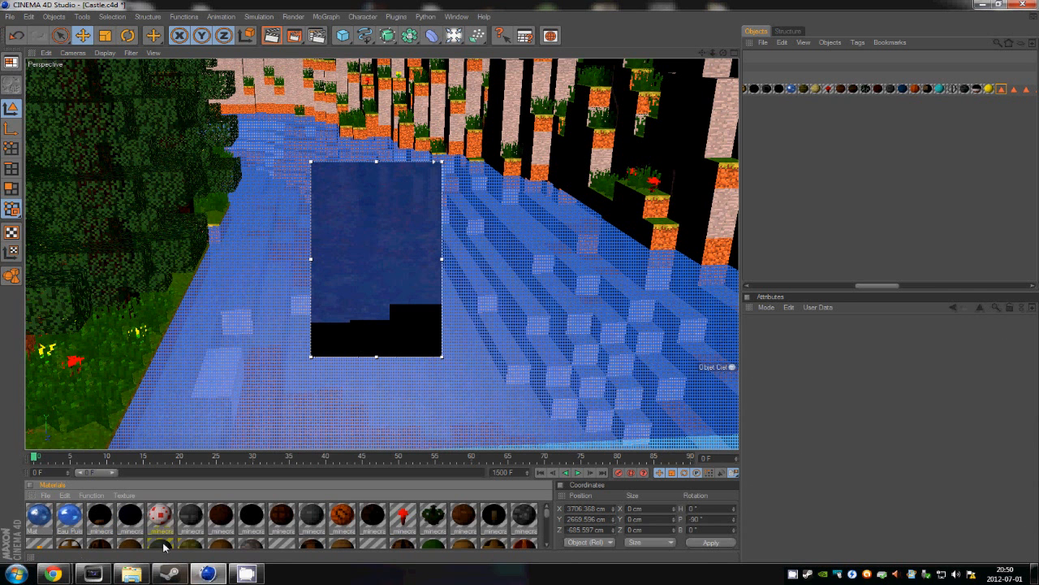
scroll(202, 540, "down", 3)
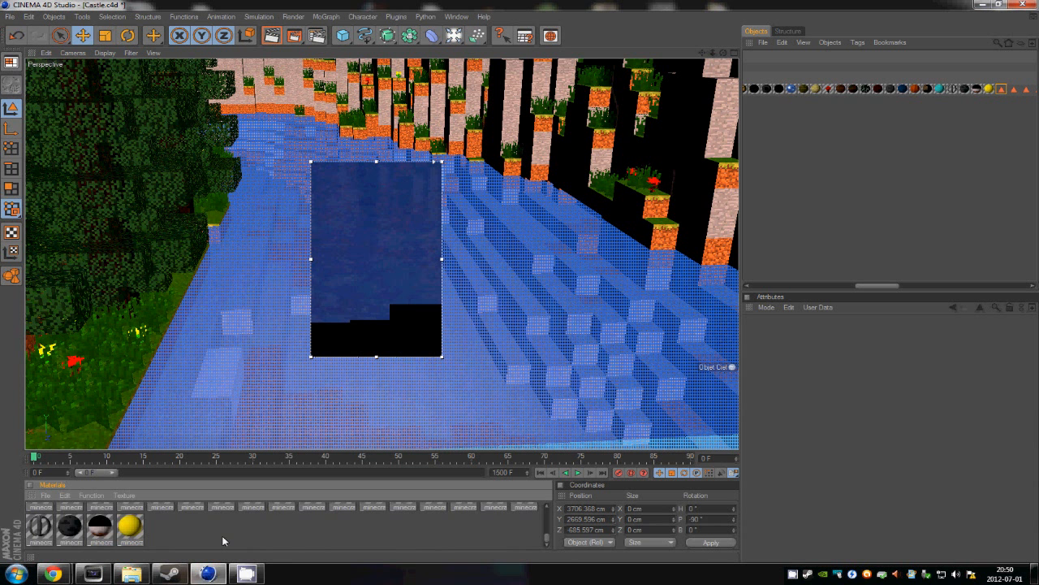
scroll(224, 541, "up", 2)
scroll(224, 538, "down", 2)
Save the castle scene under its current file name
left_click(10, 17)
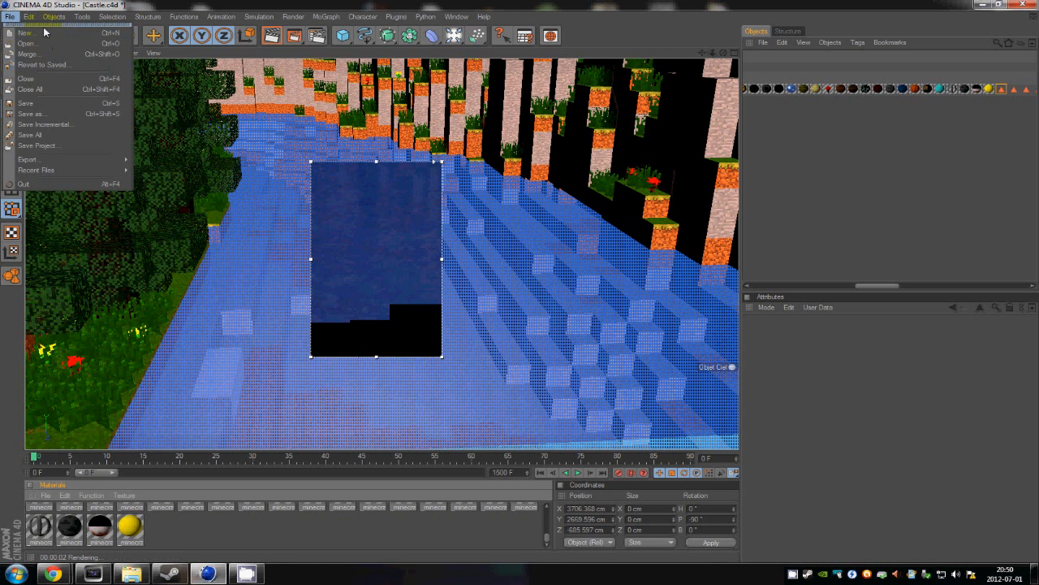
left_click(52, 106)
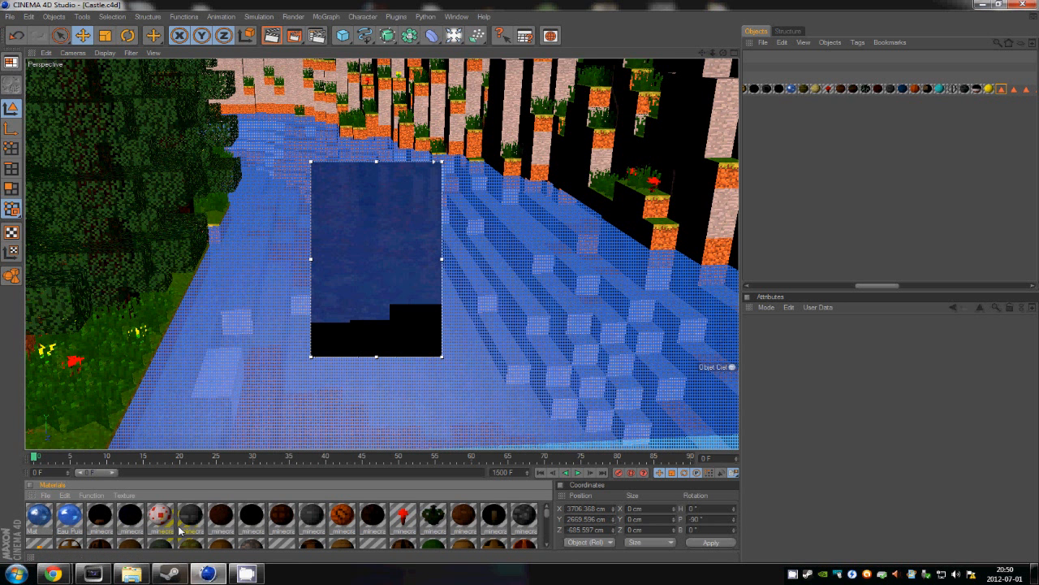
Create a new material with a Noise texture in its color channel and apply it to the river water
left_click(47, 496)
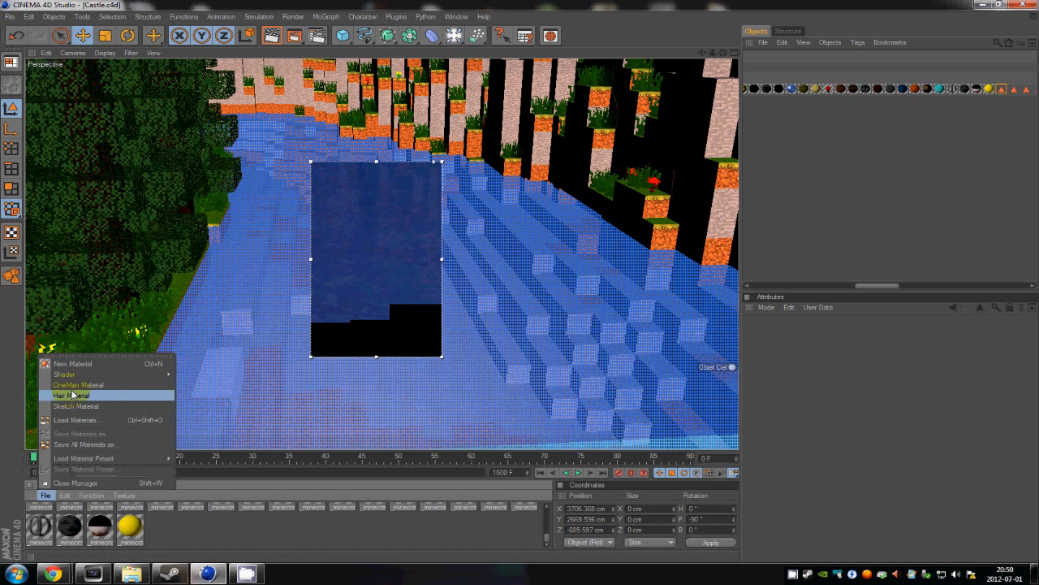
left_click(93, 365)
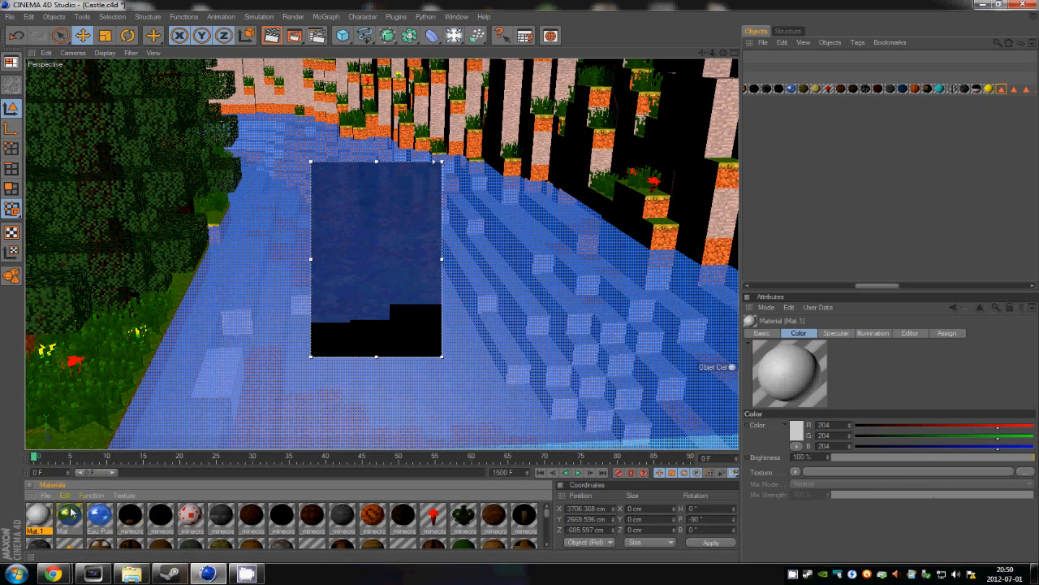
left_click(37, 510)
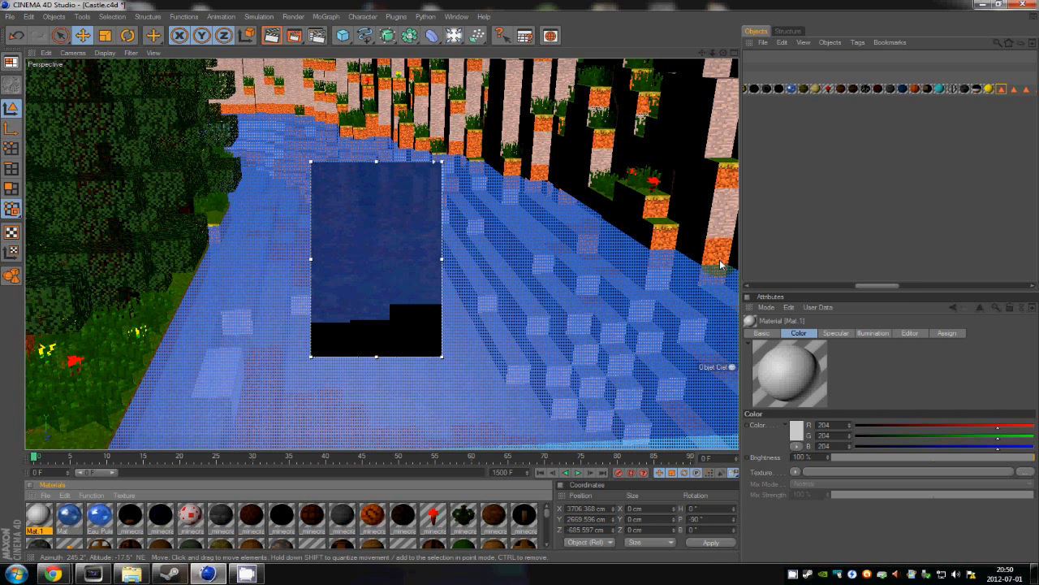
left_click_drag(892, 286, 888, 286)
left_click_drag(39, 517, 57, 514)
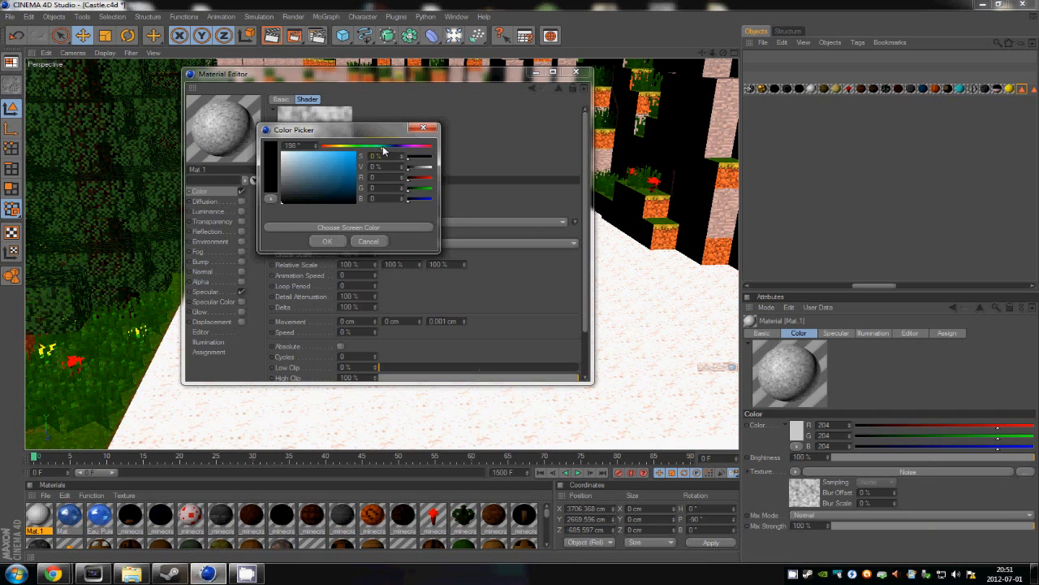
Set the noise's Color 1 to dark blue (RGB 0, 89, 112) and Color 2 to teal (RGB 53, 142, 130)
mouse_move(349, 164)
left_mouse_down()
mouse_move(347, 154)
mouse_move(354, 180)
left_mouse_up()
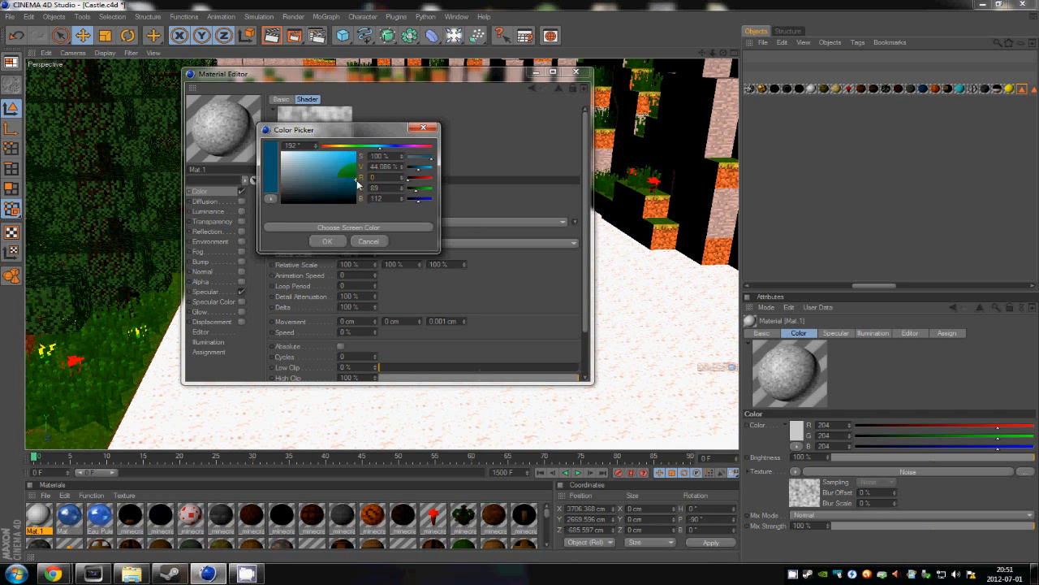
left_click(329, 241)
left_click(349, 204)
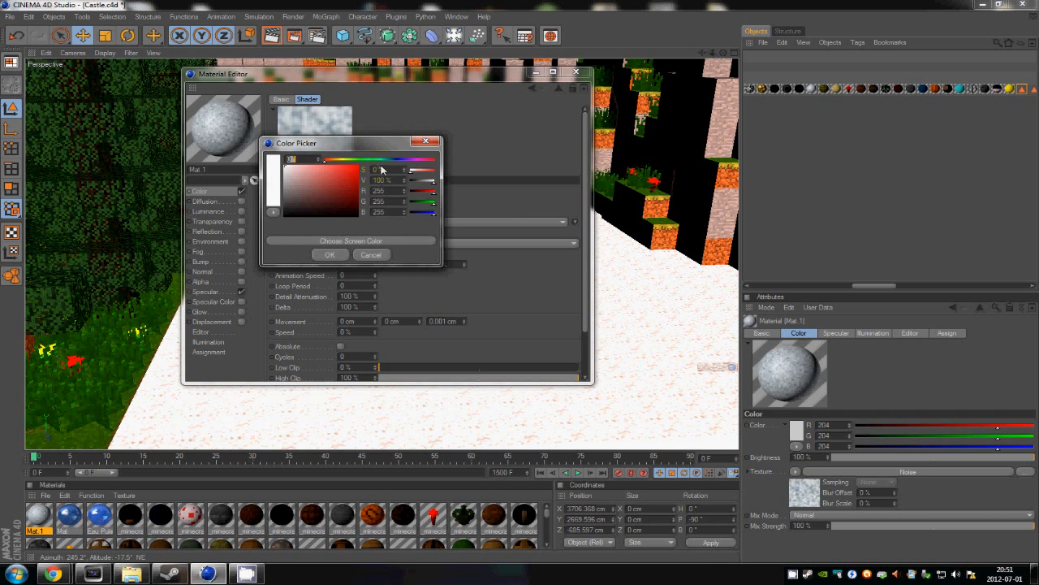
left_click(377, 160)
mouse_move(345, 175)
left_mouse_down()
mouse_move(343, 206)
mouse_move(329, 187)
left_mouse_up()
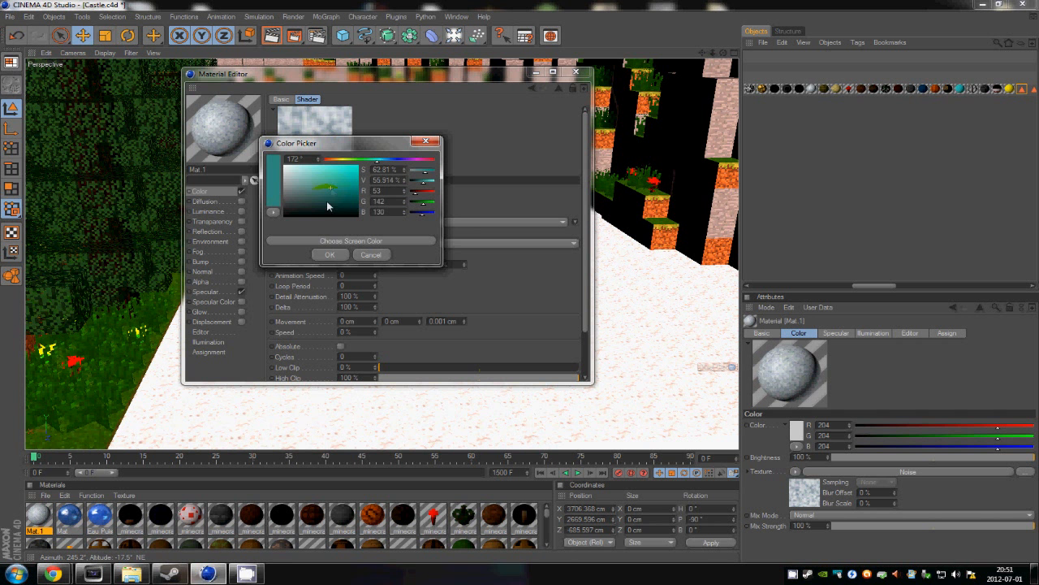
left_click(333, 255)
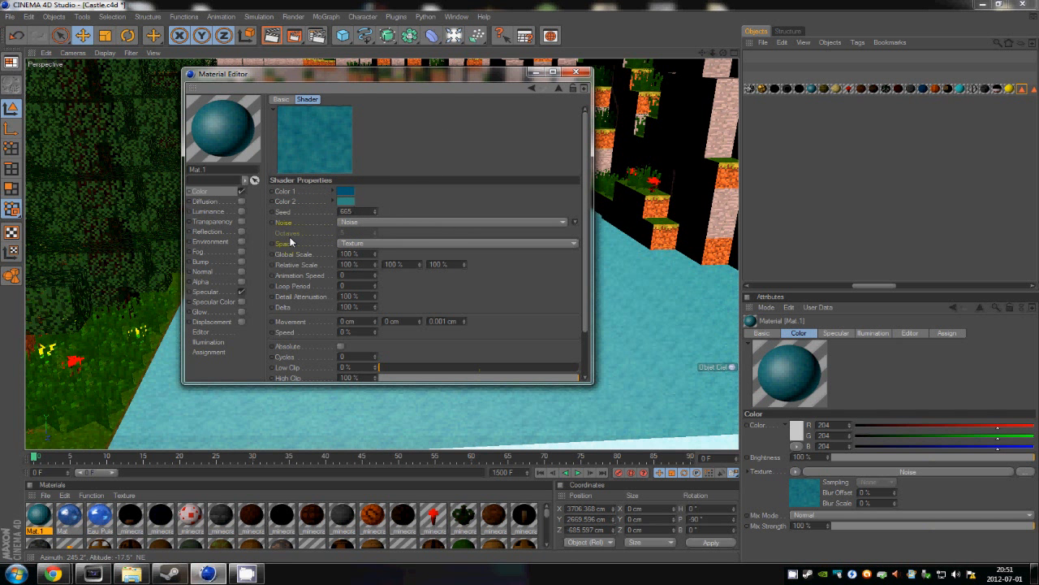
Try successive noise types for the water color shader, starting from Cell Noise, and settle on Luka
left_click(394, 223)
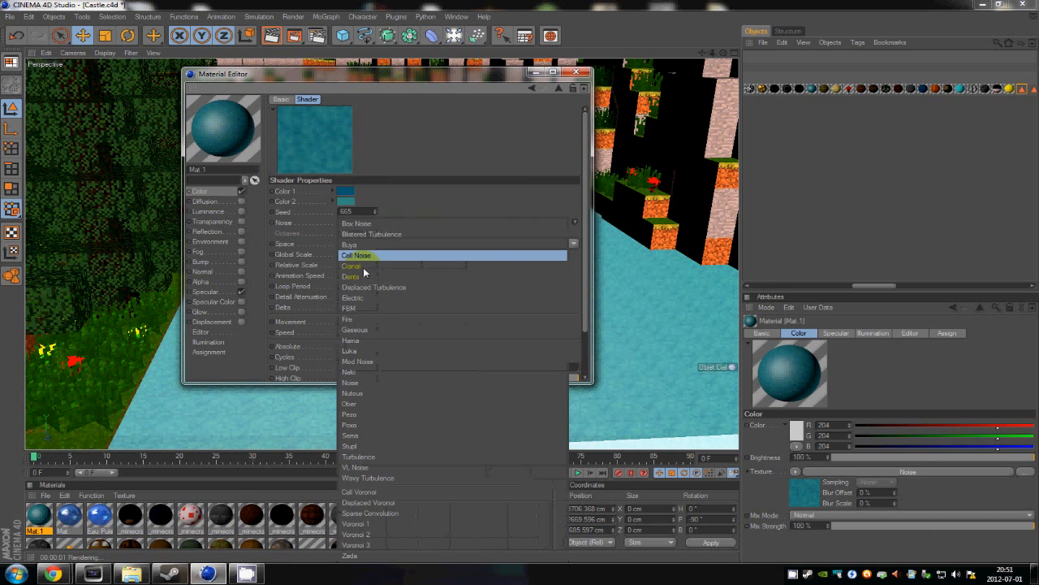
left_click(370, 257)
key("Down")
key("Down")
key("Down")
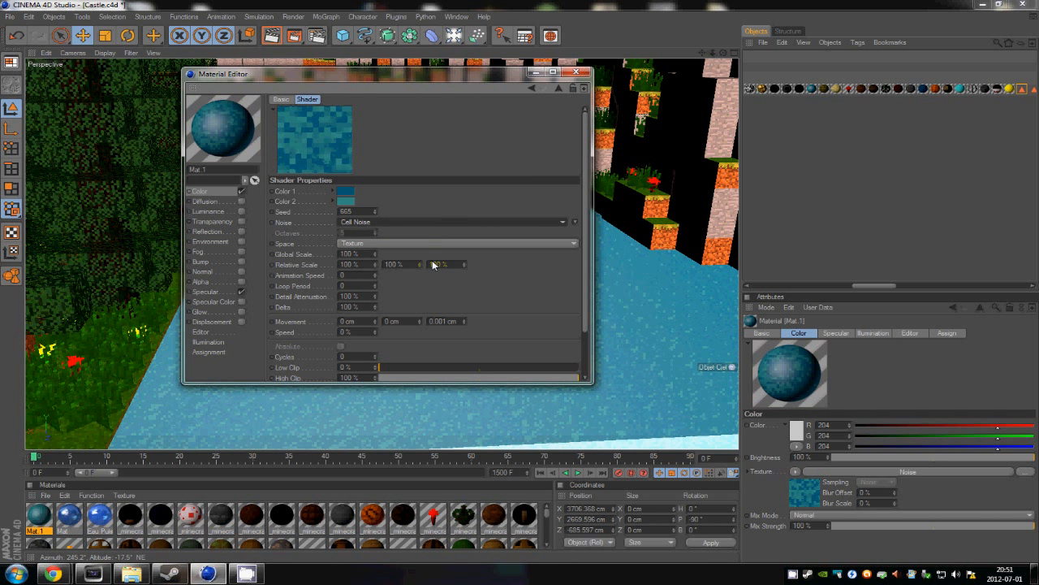
key("Down")
key("Down")
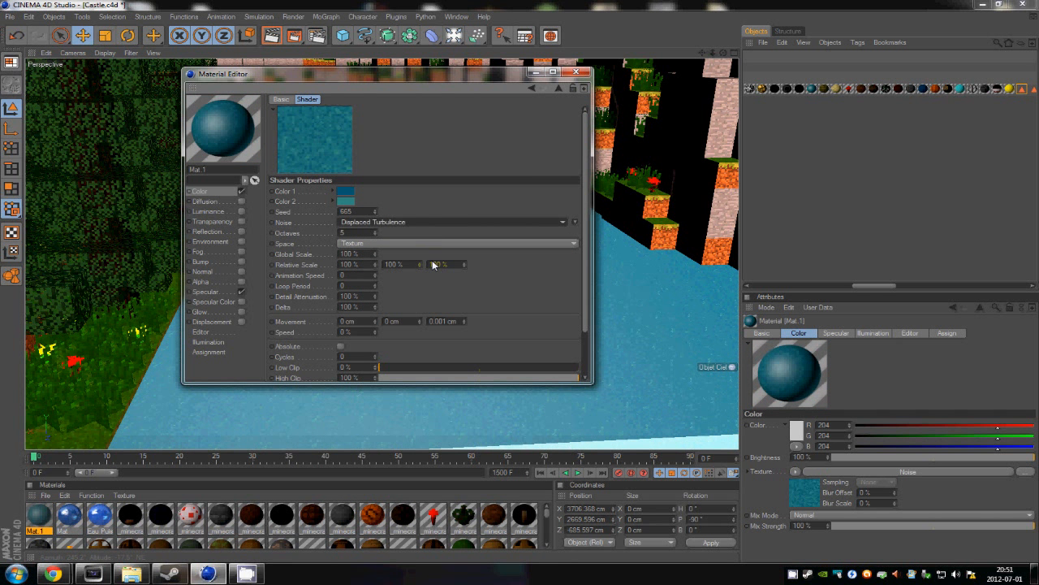
key("Down")
key("Down")
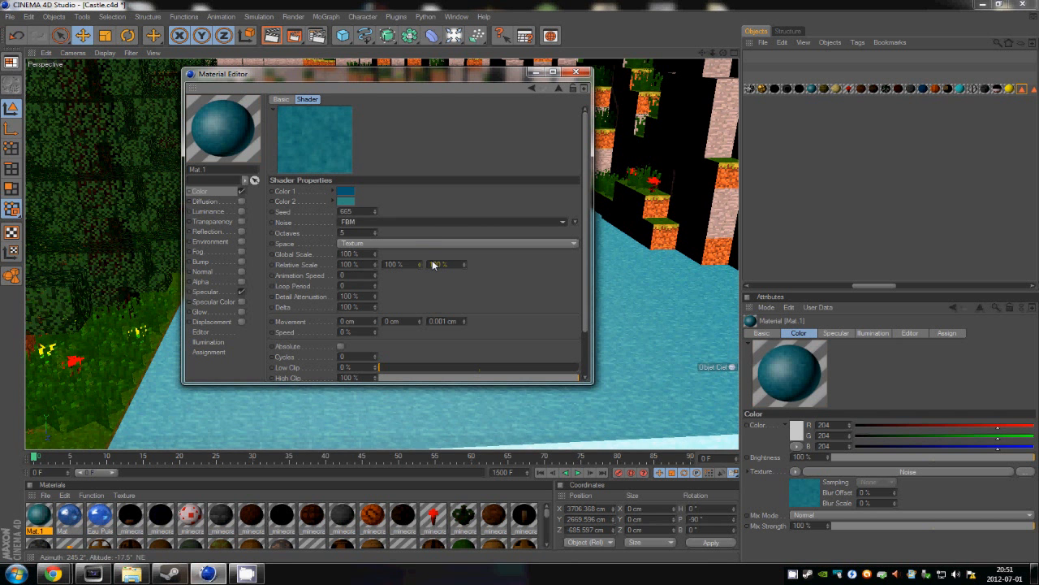
key("Down")
key("Down")
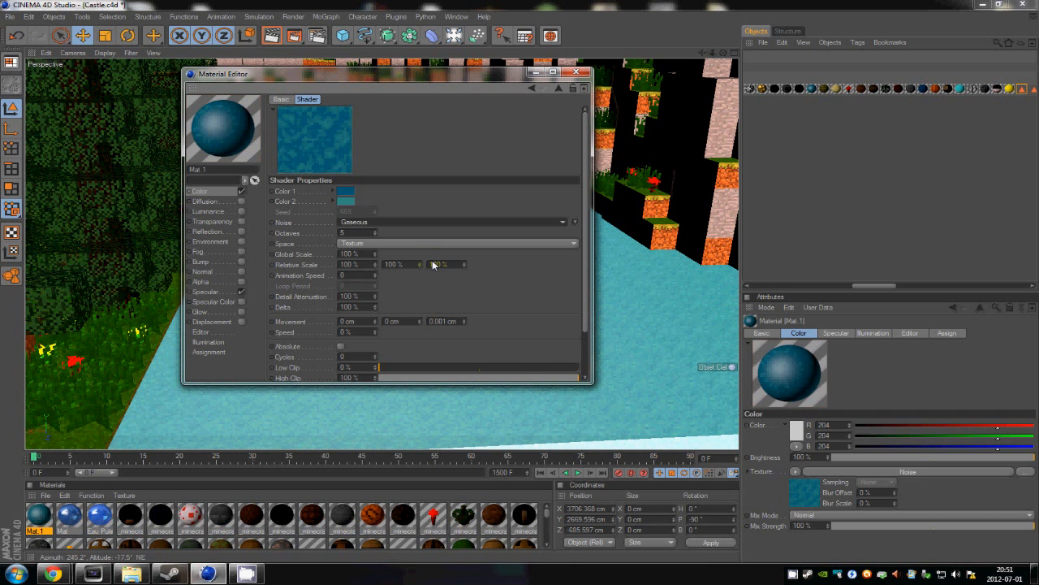
key("Down")
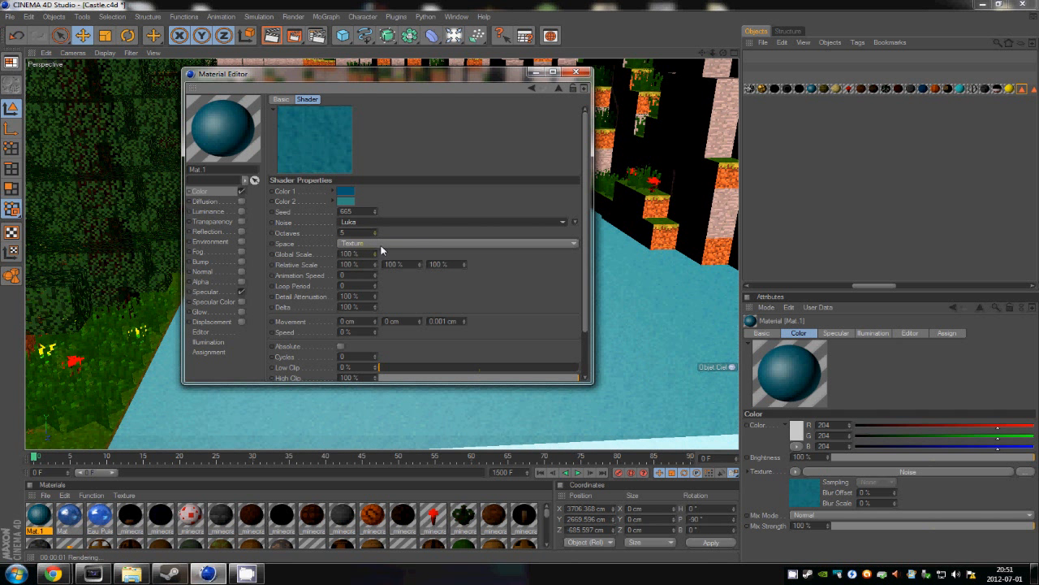
Uncover the render region and set the noise's global scale to 85%, low clip to 13% and high clip to 79%
left_click_drag(490, 76, 902, 101)
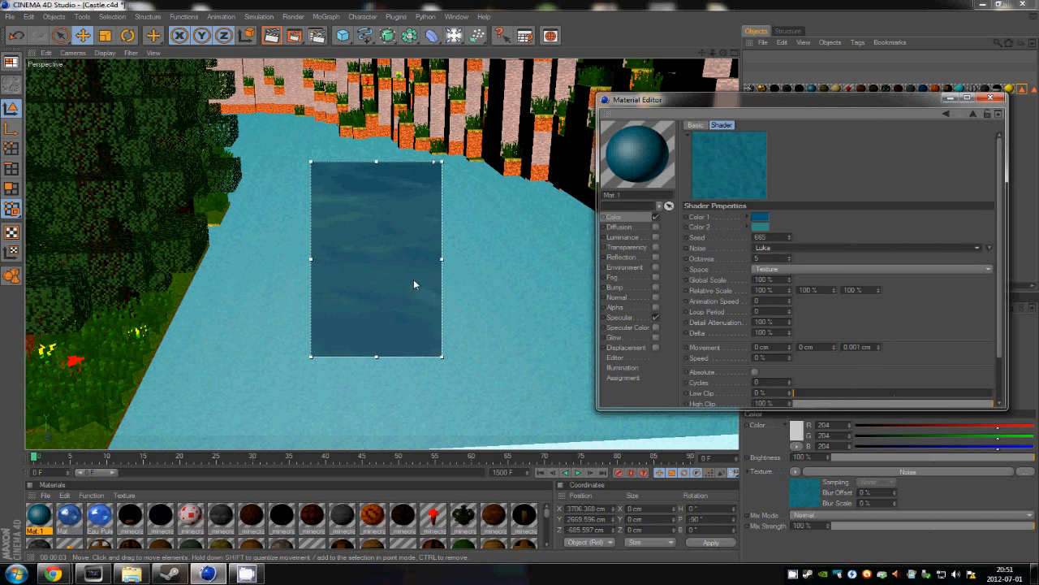
left_click_drag(802, 280, 791, 276)
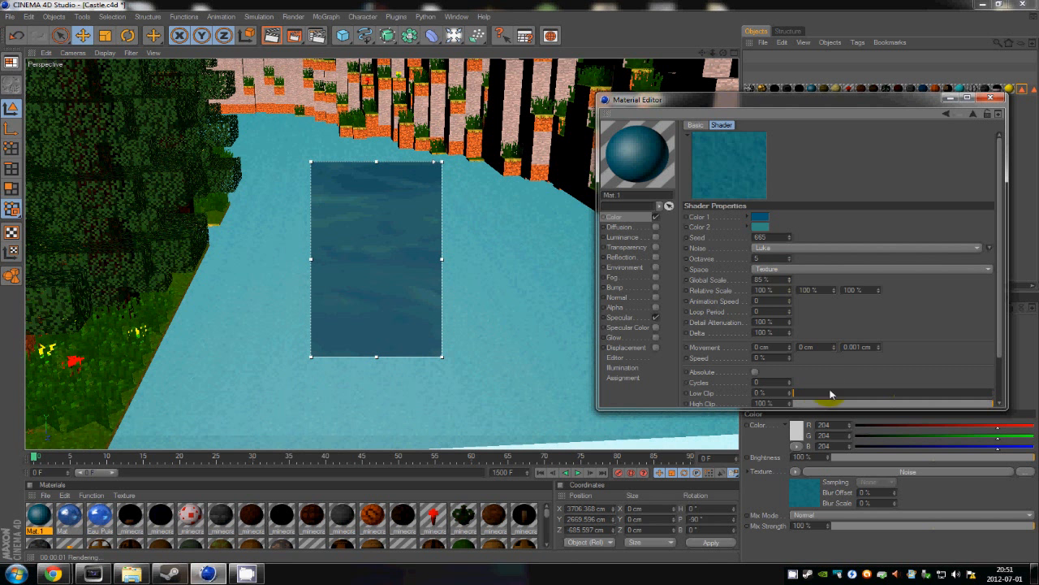
left_click_drag(823, 396, 786, 389)
left_click_drag(988, 405, 940, 400)
left_click_drag(799, 394, 822, 393)
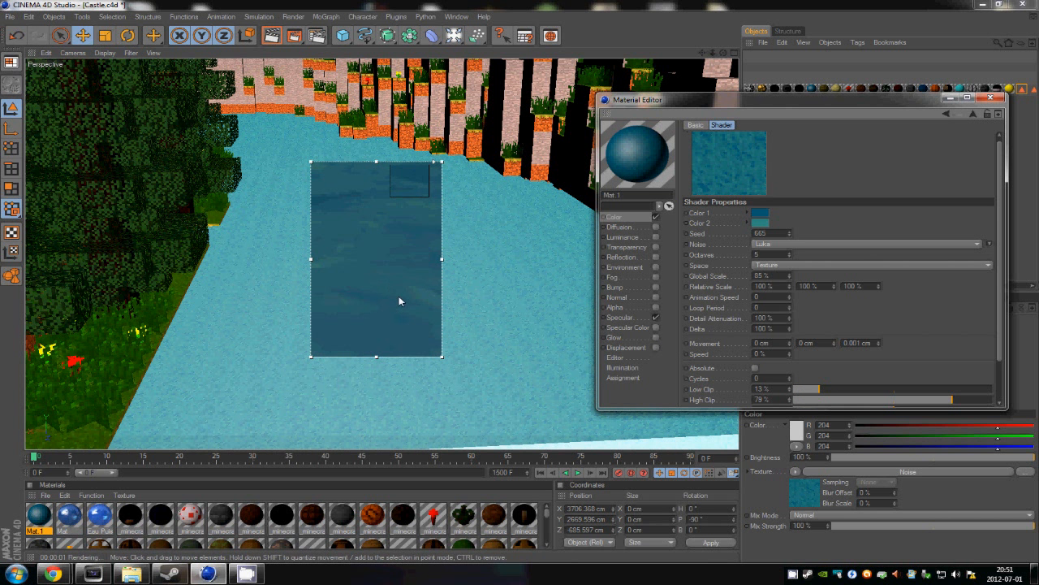
Enable transparency on the new water material and set its brightness to 60%
left_click(656, 247)
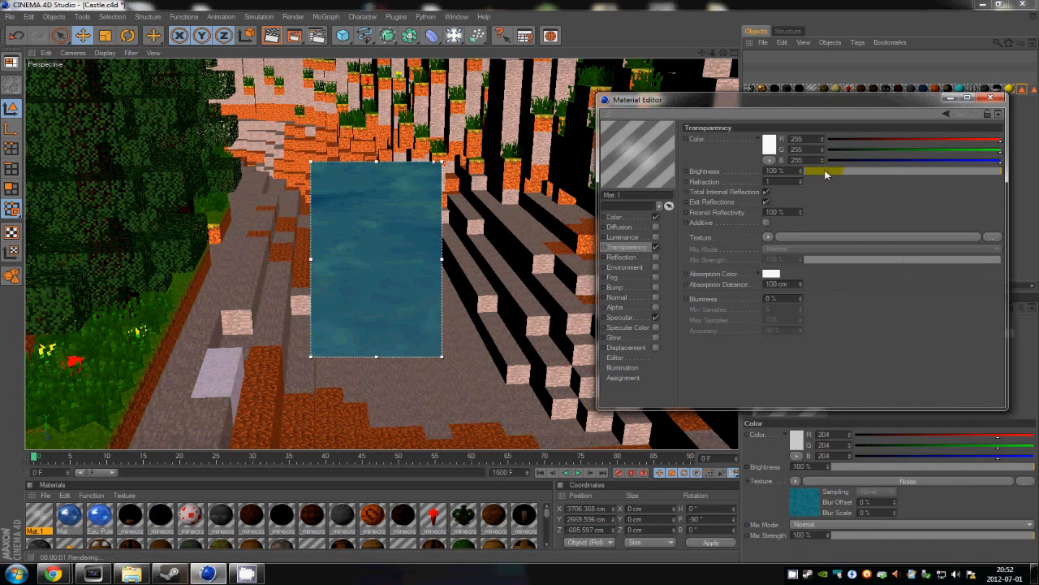
left_click_drag(828, 173, 849, 171)
left_click(878, 172)
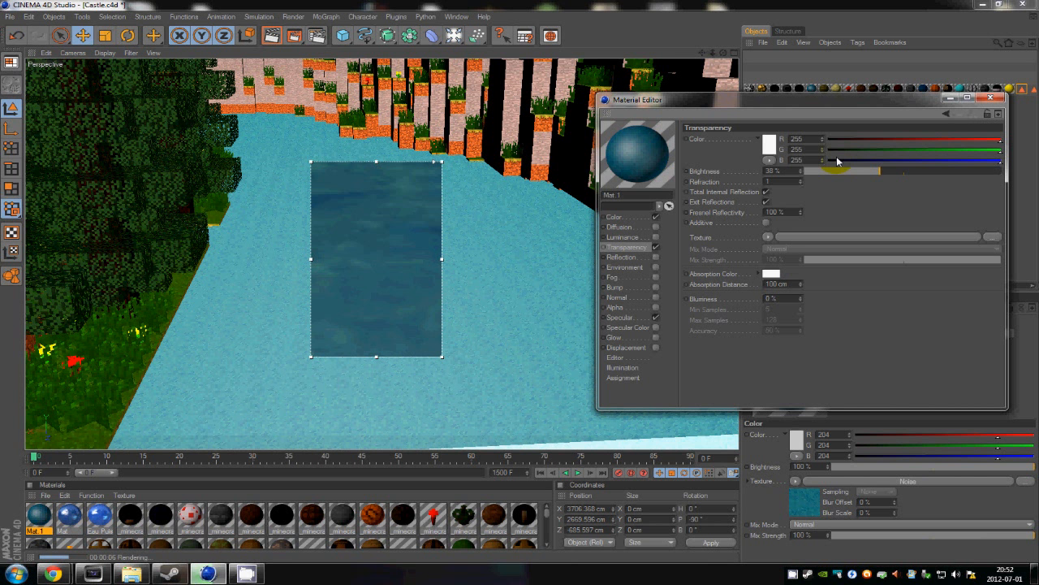
left_click(920, 170)
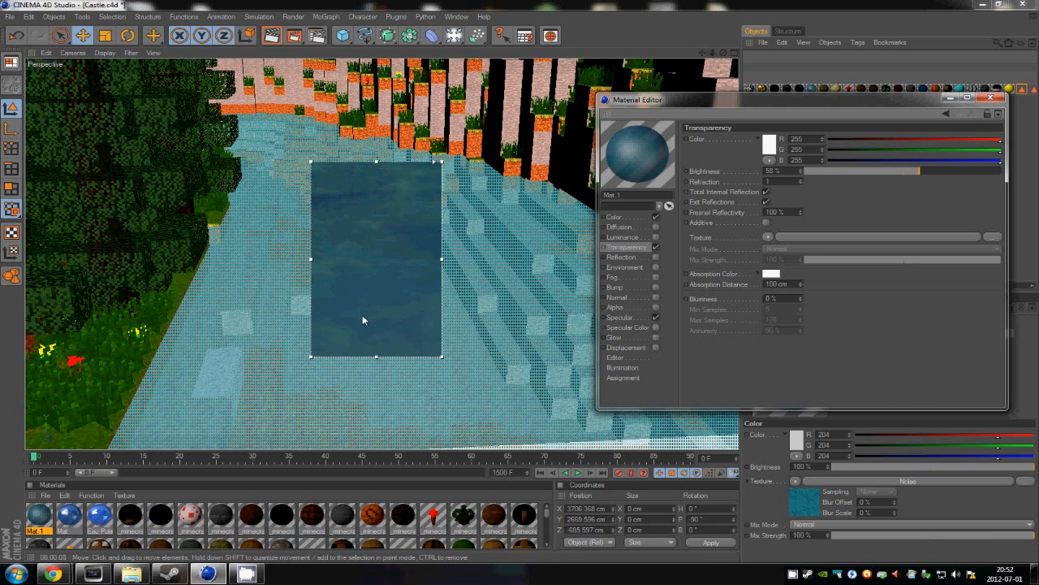
left_click(929, 171)
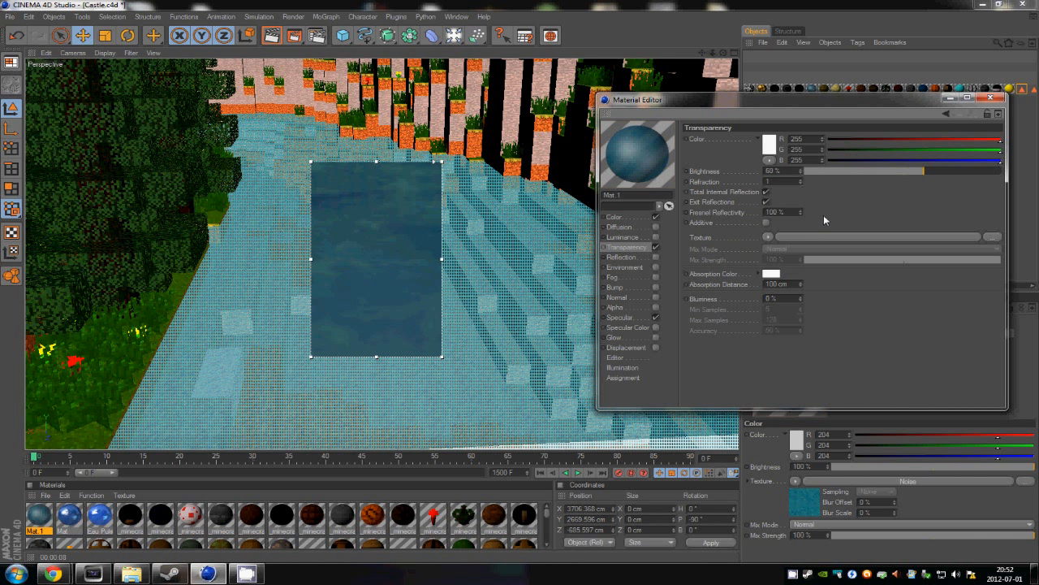
Enable reflection on the new water material and set its brightness to 46%
left_click(656, 257)
mouse_move(839, 173)
left_mouse_down()
mouse_move(821, 172)
mouse_move(843, 172)
left_mouse_up()
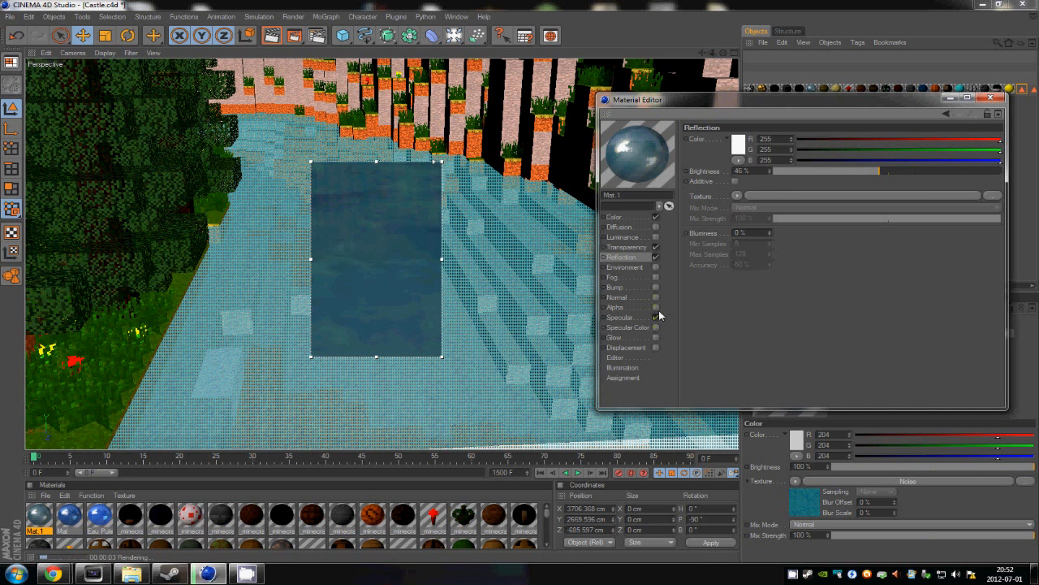
Enable bump on the new water material and load a Noise shader as its bump texture
left_click(657, 286)
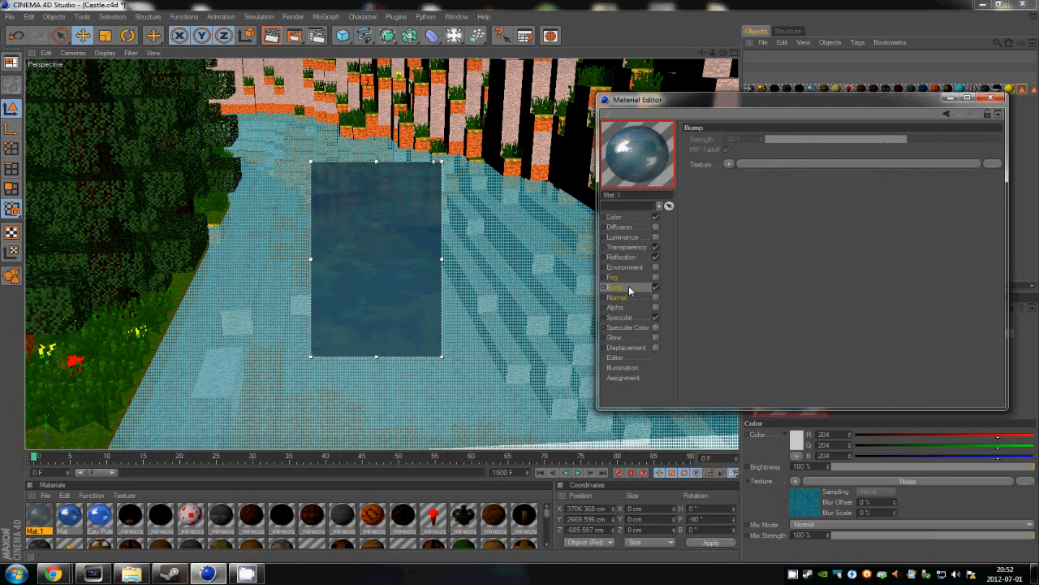
left_click(729, 164)
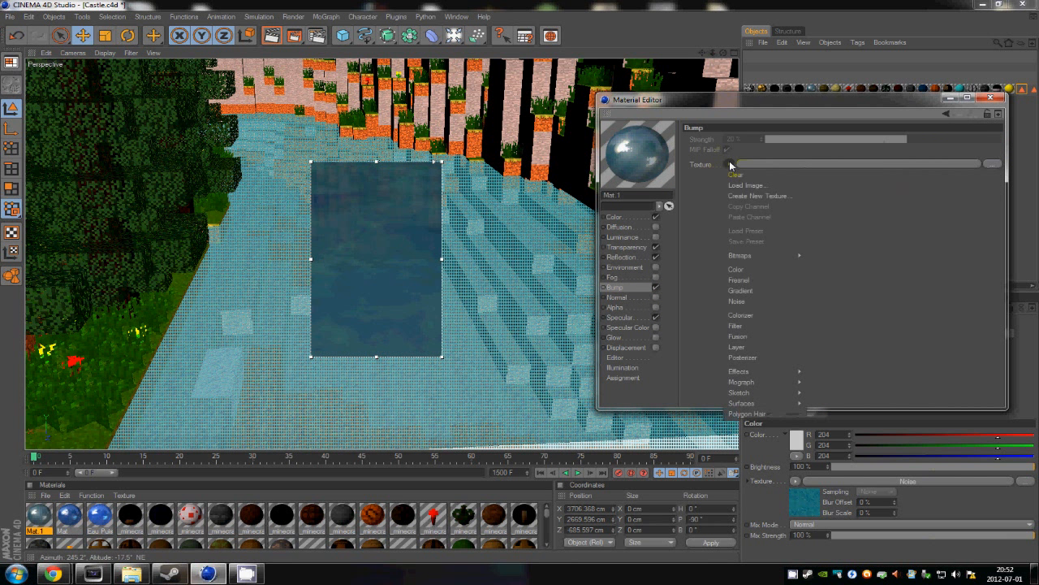
left_click(771, 299)
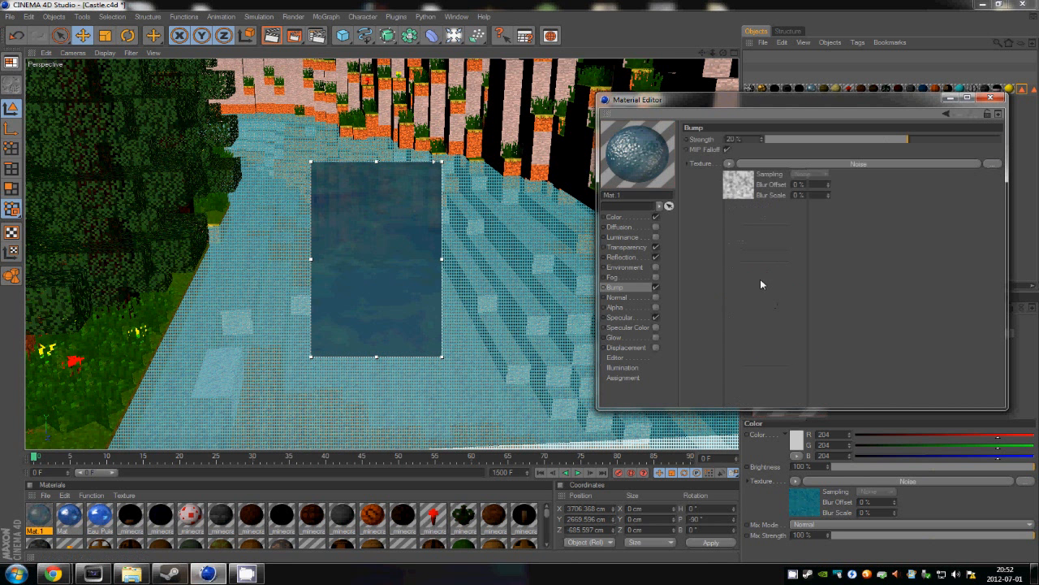
Try successive noise types for the bump shader, settle on Electric, and set its global scale to 199%
left_click(741, 180)
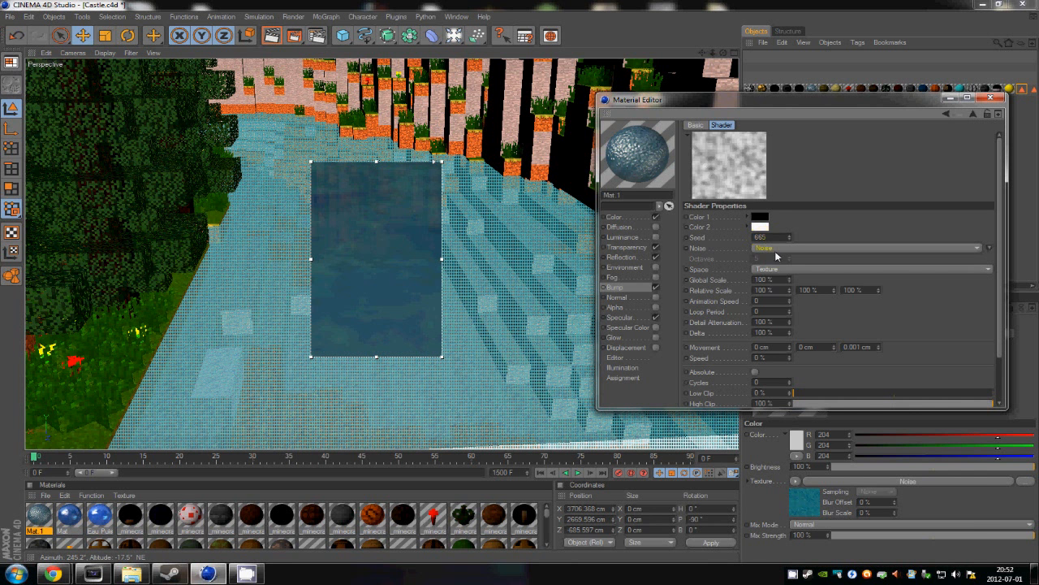
left_click(777, 248)
left_click(787, 286)
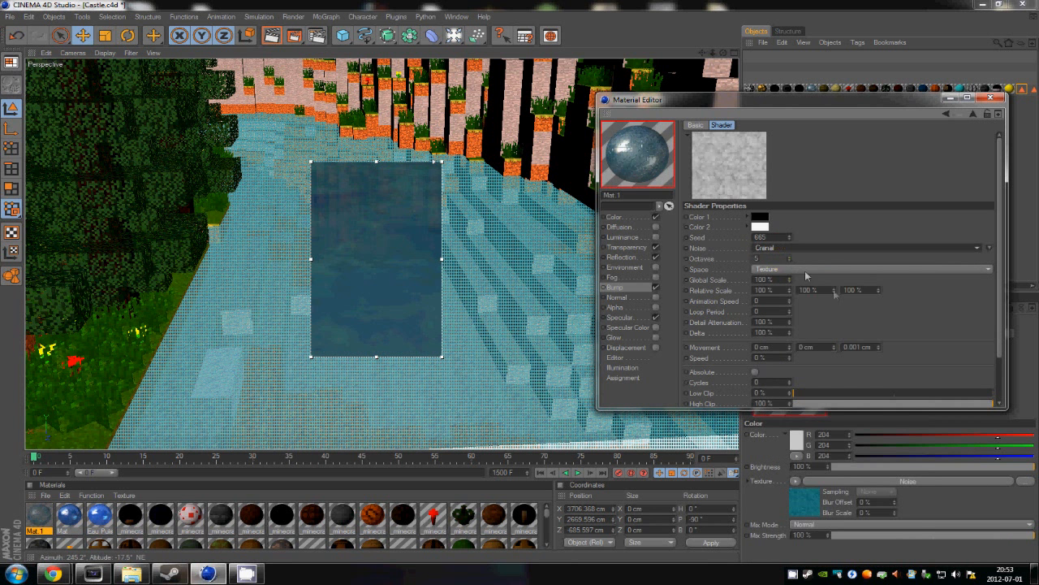
key("Down")
key("Down")
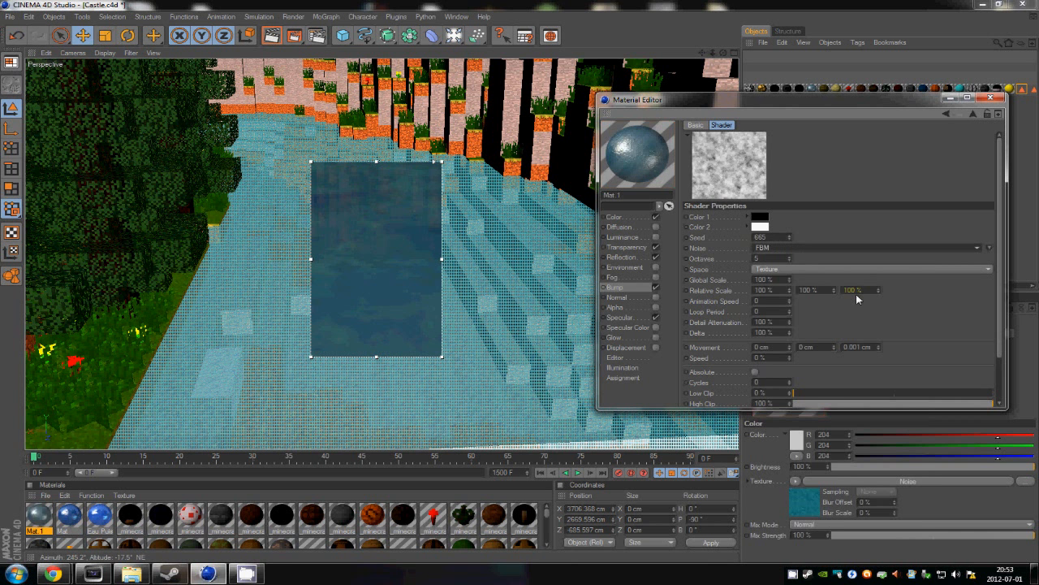
key("Up")
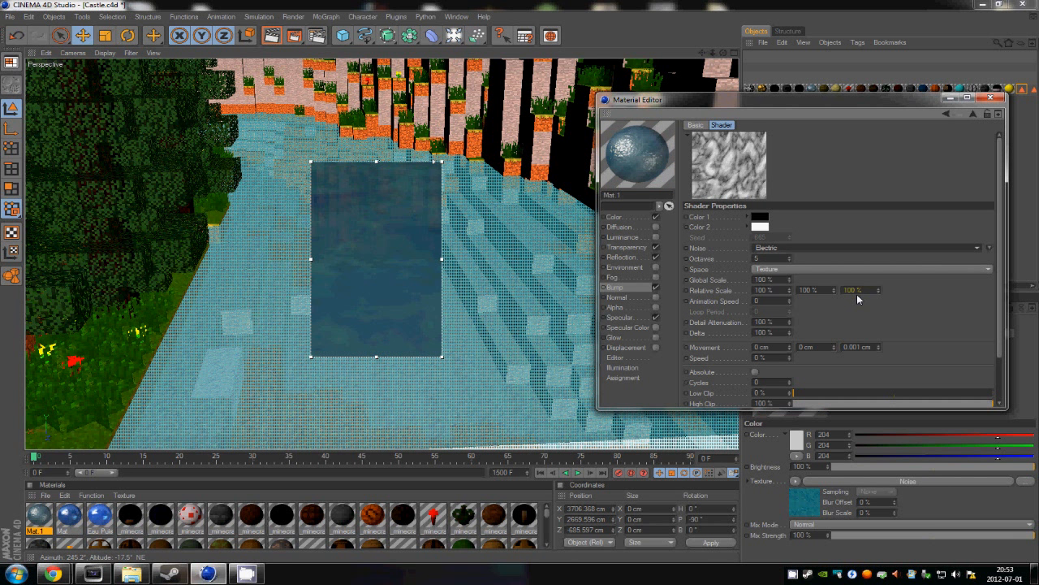
key("ctrl+r")
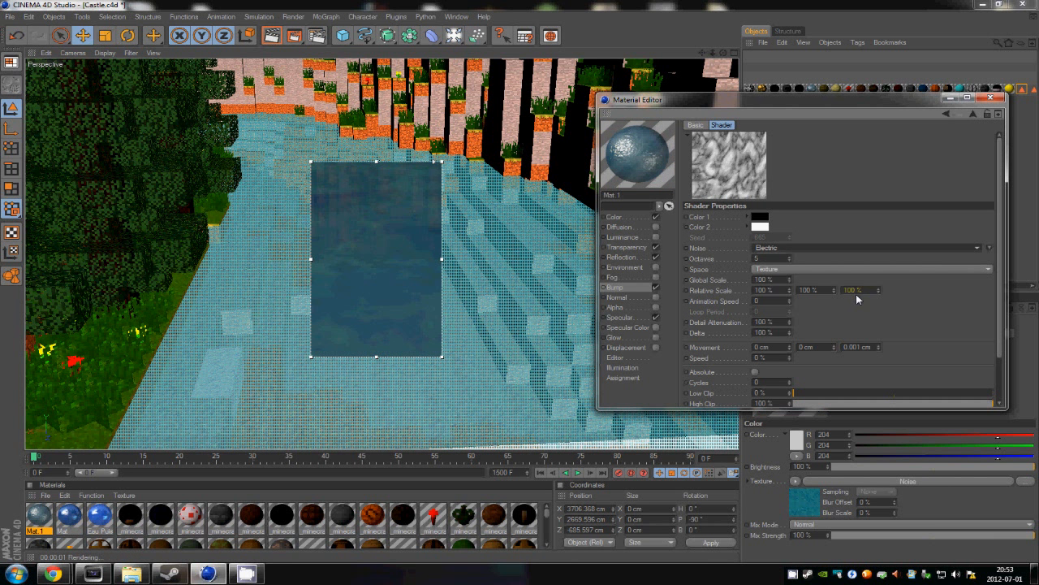
left_click_drag(789, 281, 792, 264)
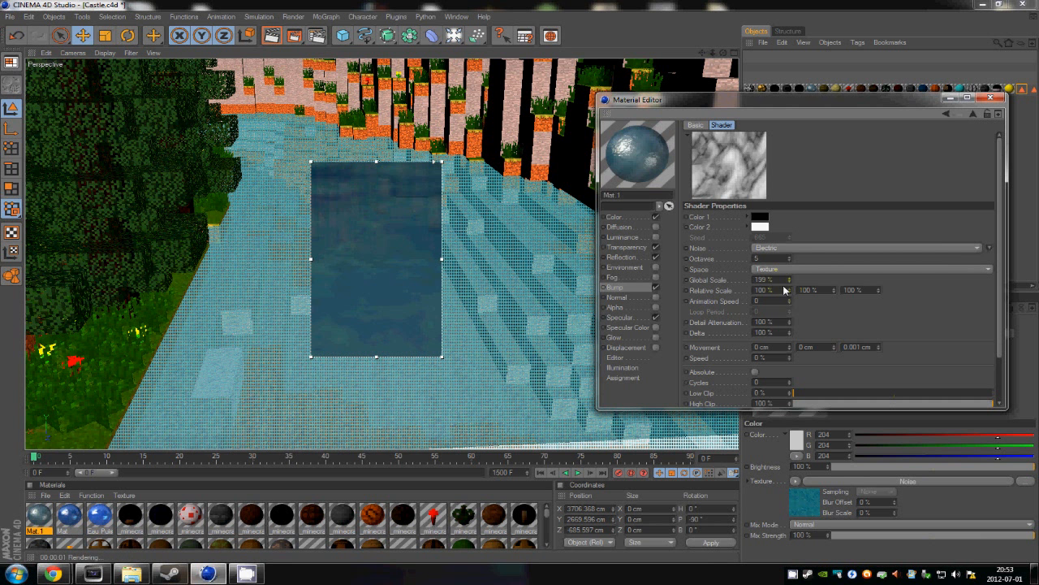
left_click(755, 291)
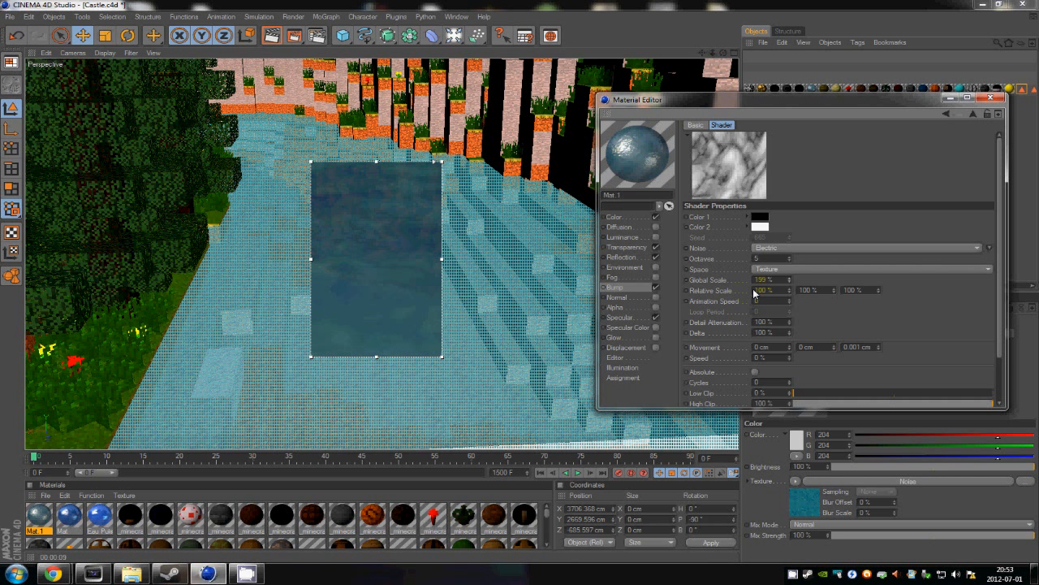
Inspect the first color of the water's color noise and shift its second color from teal toward blue
left_click(636, 218)
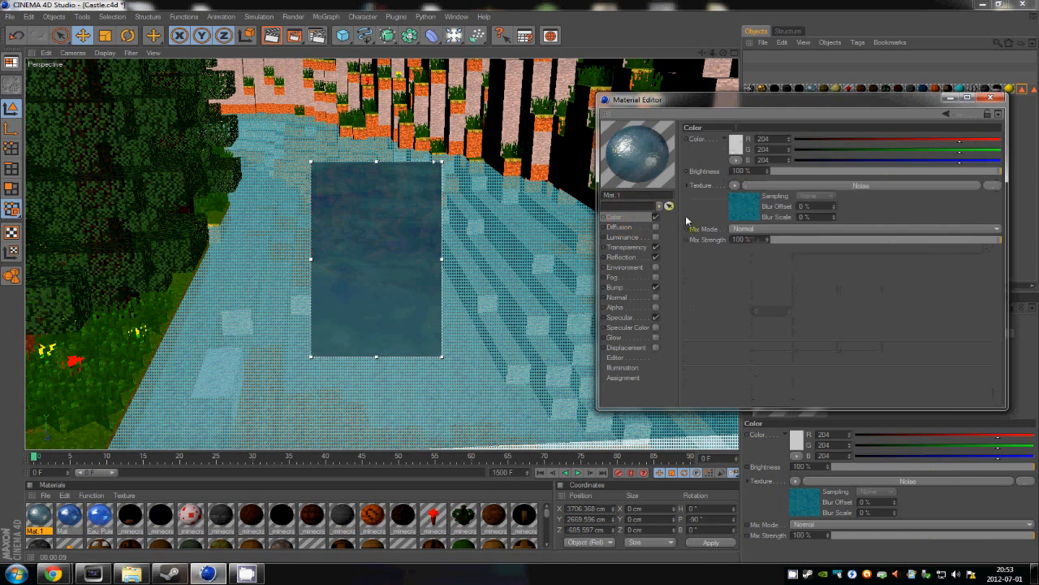
left_click(739, 215)
left_click(762, 220)
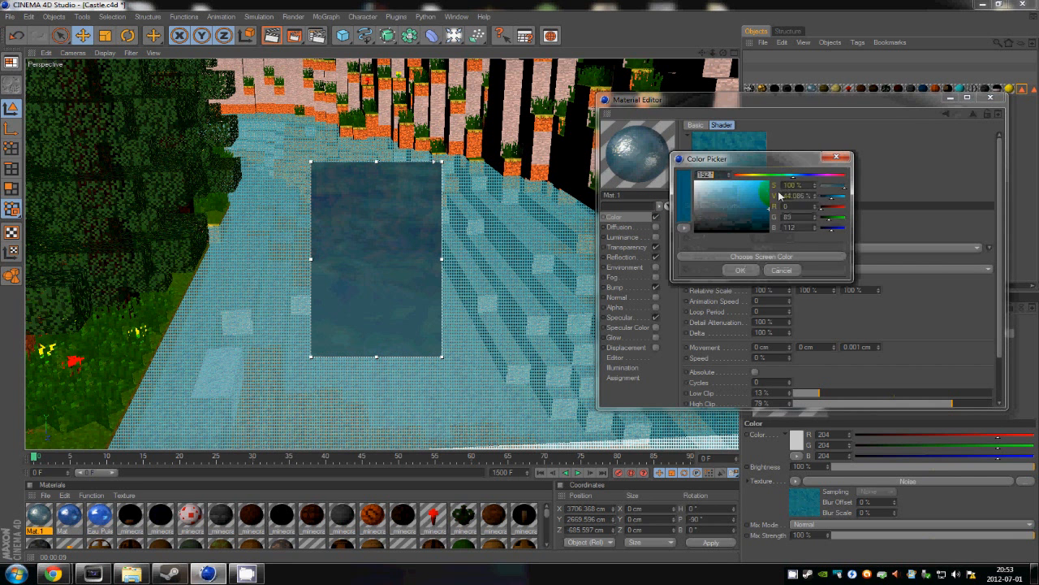
left_click(741, 270)
left_click(763, 229)
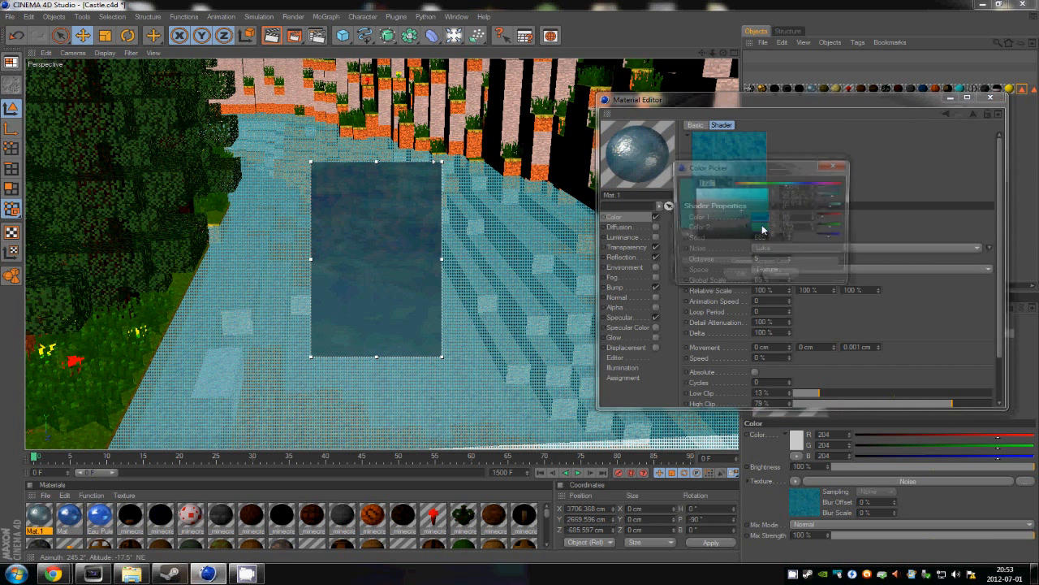
left_click(802, 183)
left_click(799, 183)
left_click(757, 278)
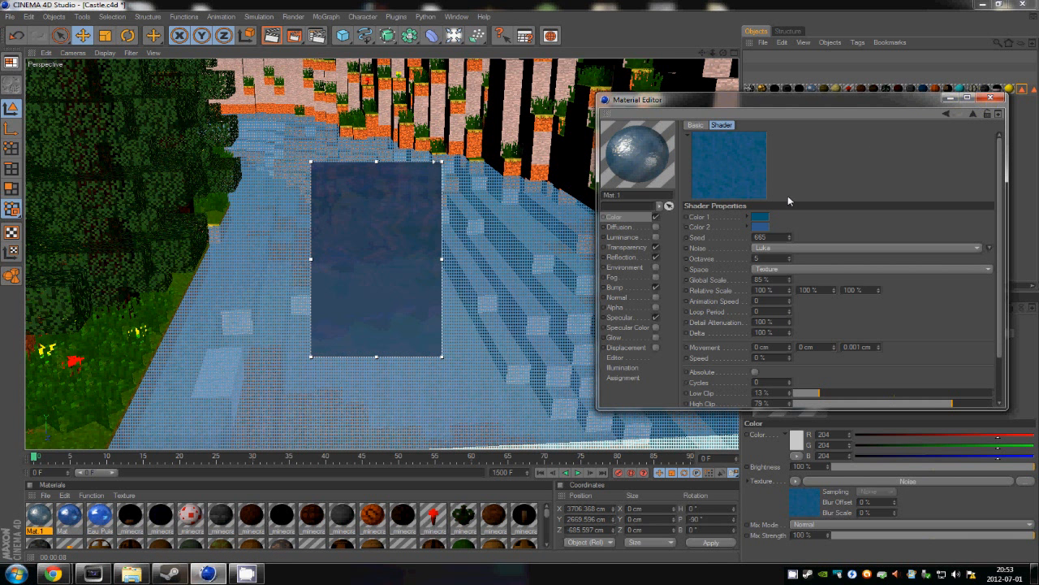
Fine-tune the color noise's hue and shade to a clearer blue and close the material editor
left_click(761, 217)
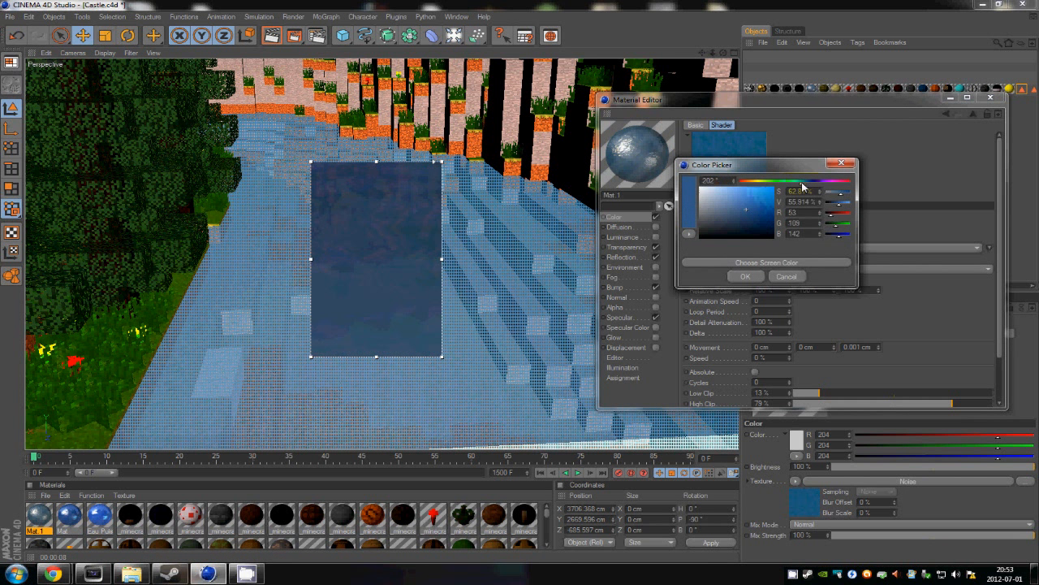
left_click_drag(802, 184, 804, 185)
left_click_drag(751, 206, 745, 203)
left_click(745, 276)
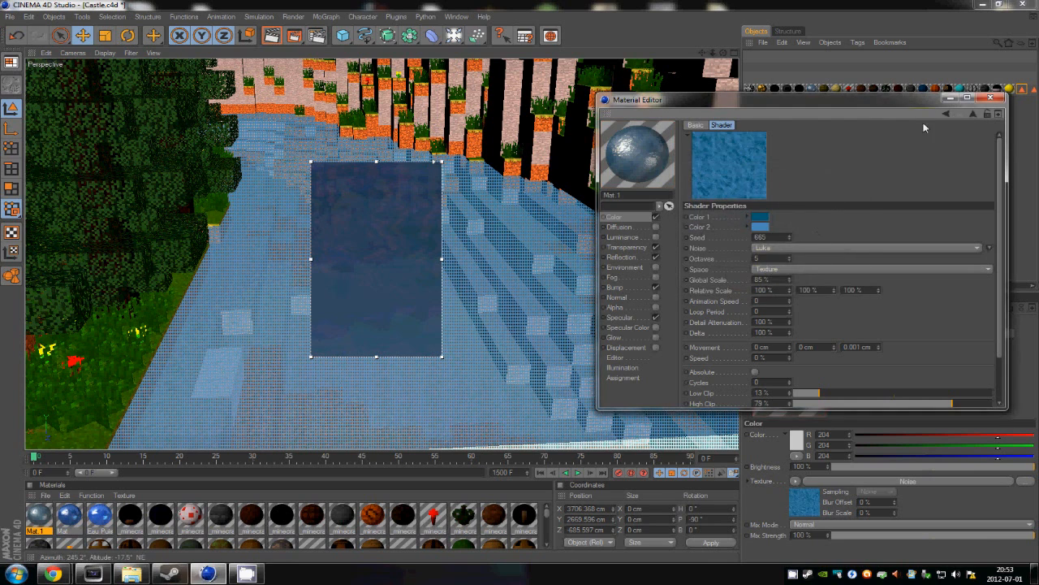
left_click(988, 99)
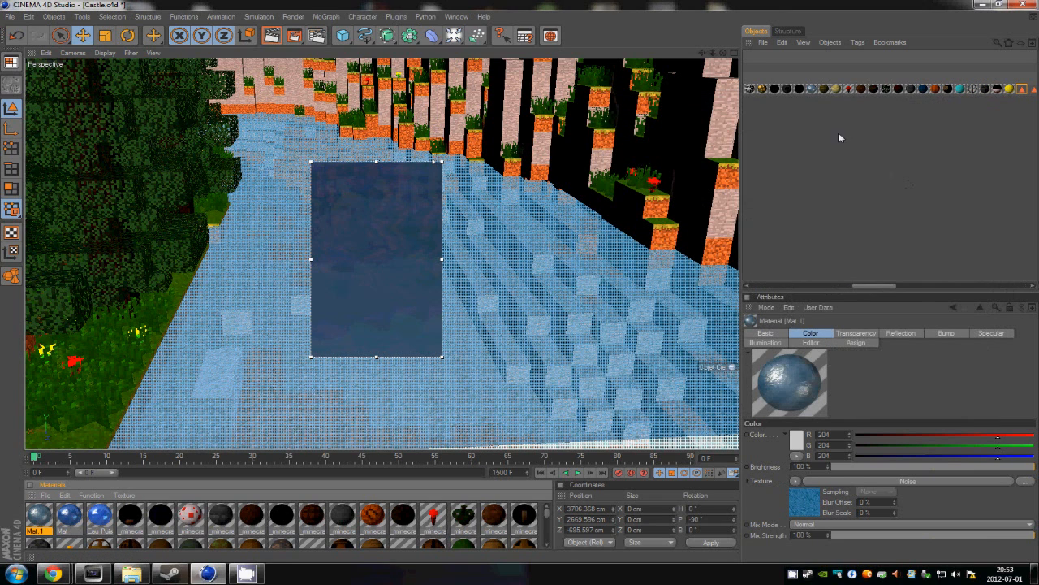
Reopen the water material, set its bump noise's animation speed to 0.3, and close the render settings
double_click(41, 515)
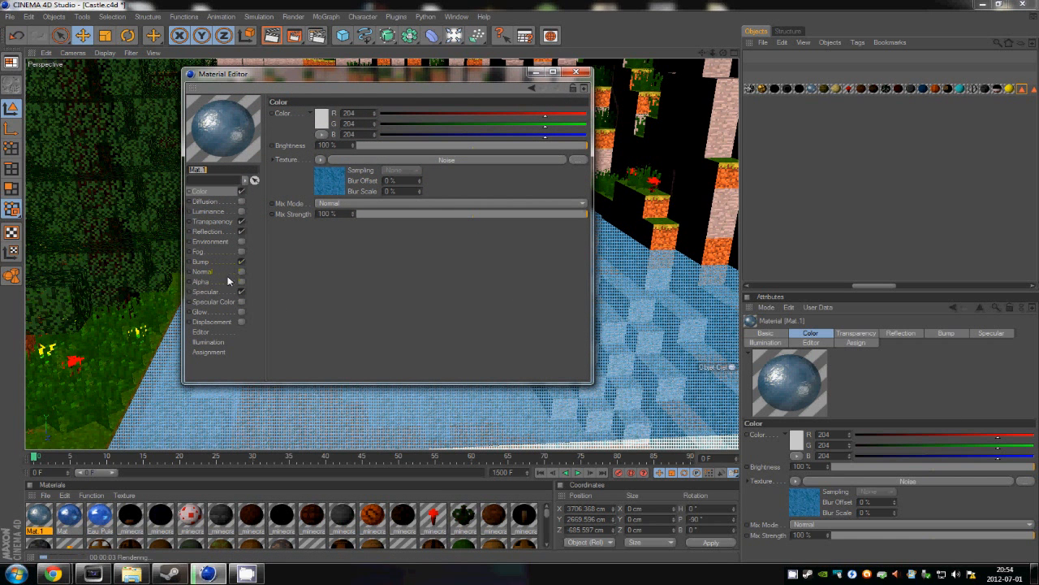
left_click(229, 264)
left_click(329, 160)
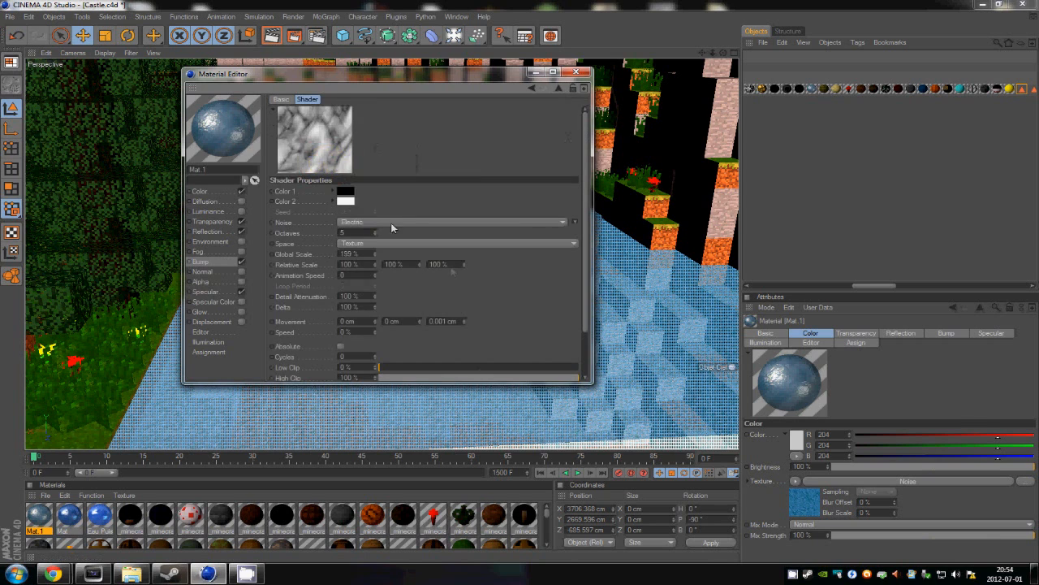
left_click_drag(489, 74, 818, 59)
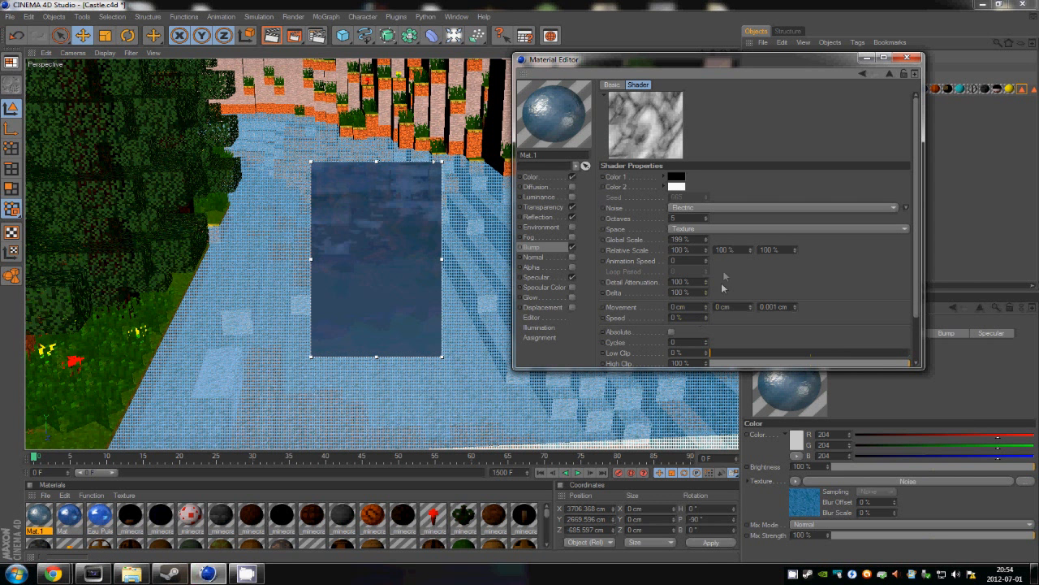
left_click(702, 262)
type("0.3")
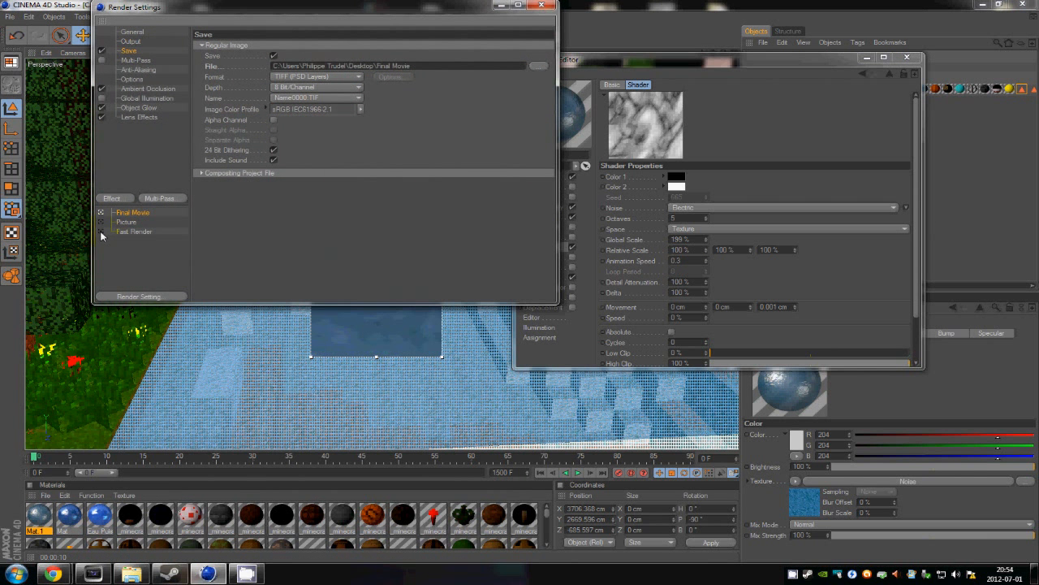
left_click(554, 5)
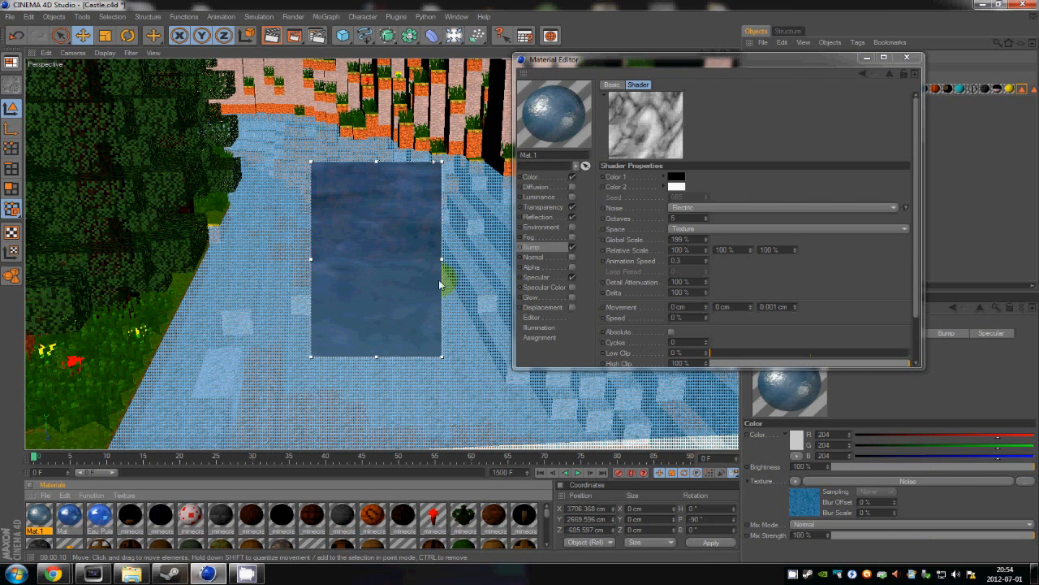
Try the water material's reflection brightness at 75% and settle on 59%
left_click(538, 217)
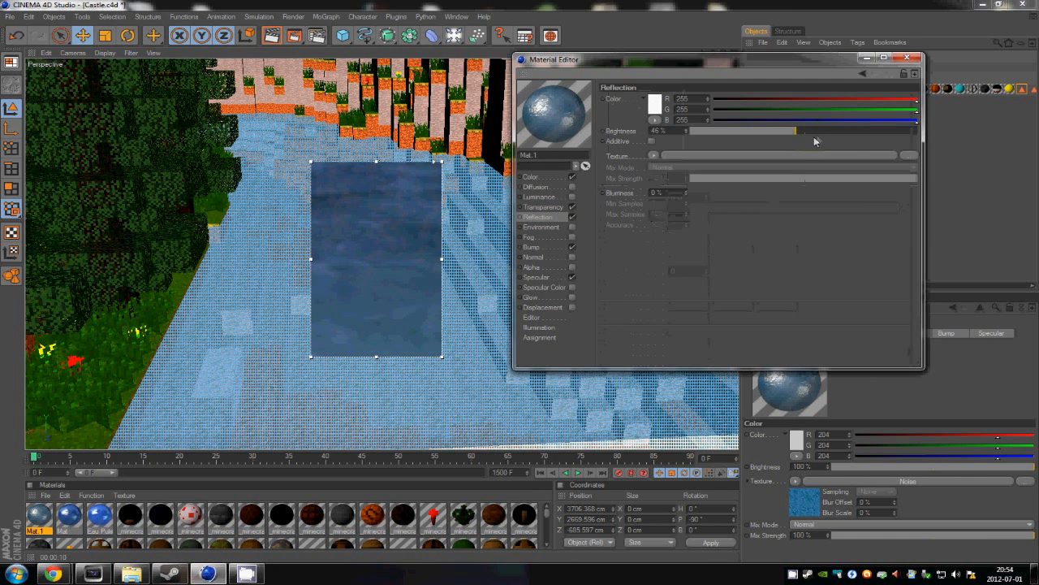
left_click(863, 132)
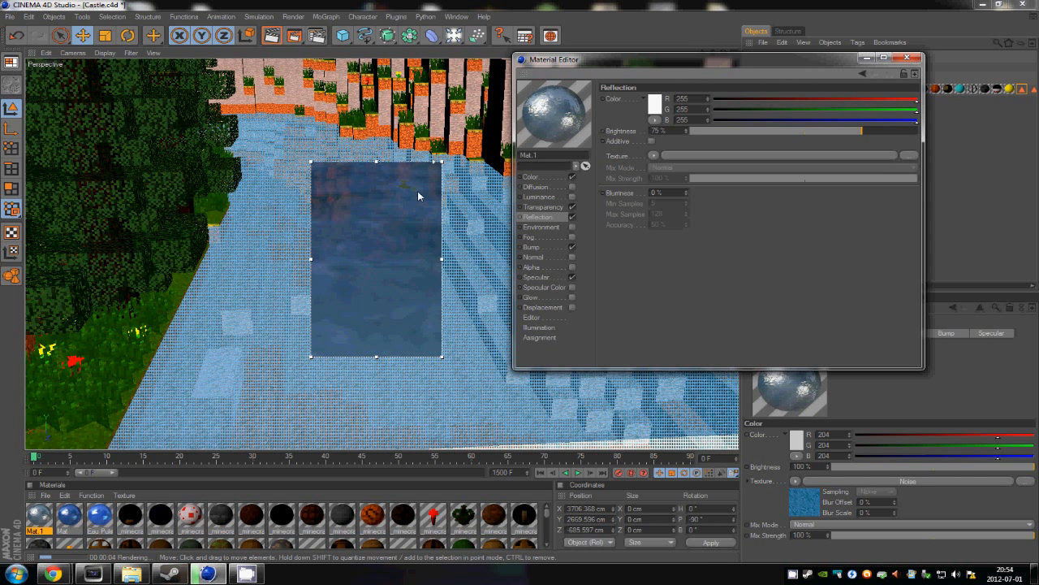
left_click_drag(848, 130, 825, 130)
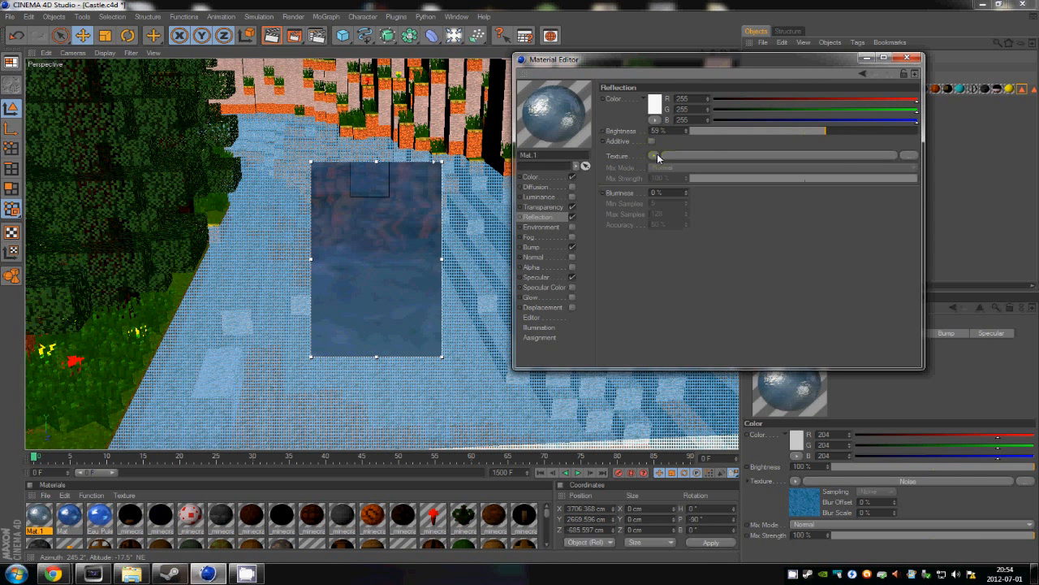
Set the bump noise's global scale to 67% and the water material's bump strength to 18%
left_click(544, 269)
left_click(532, 247)
left_click(656, 145)
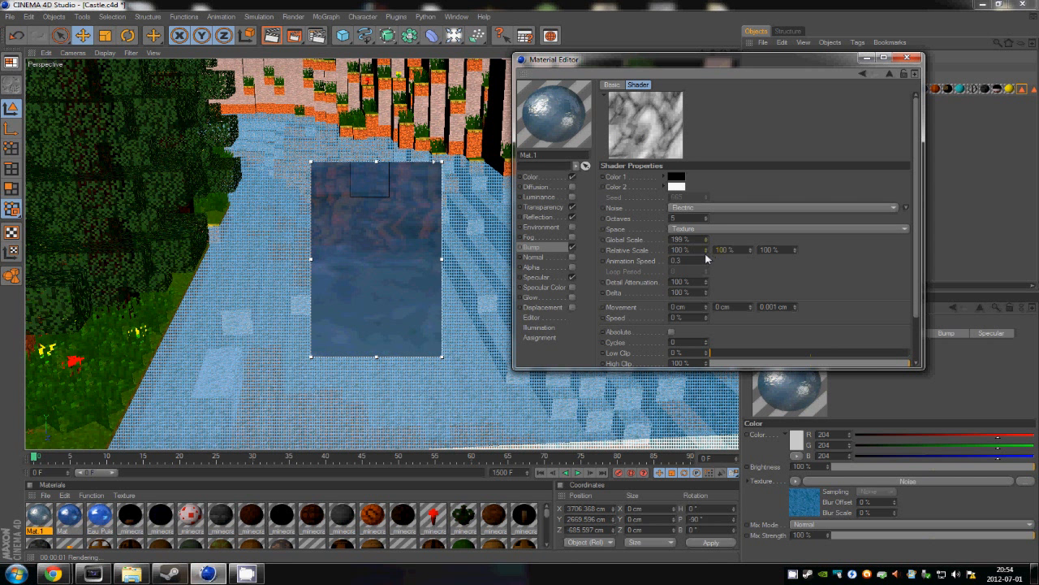
left_click_drag(708, 238, 708, 249)
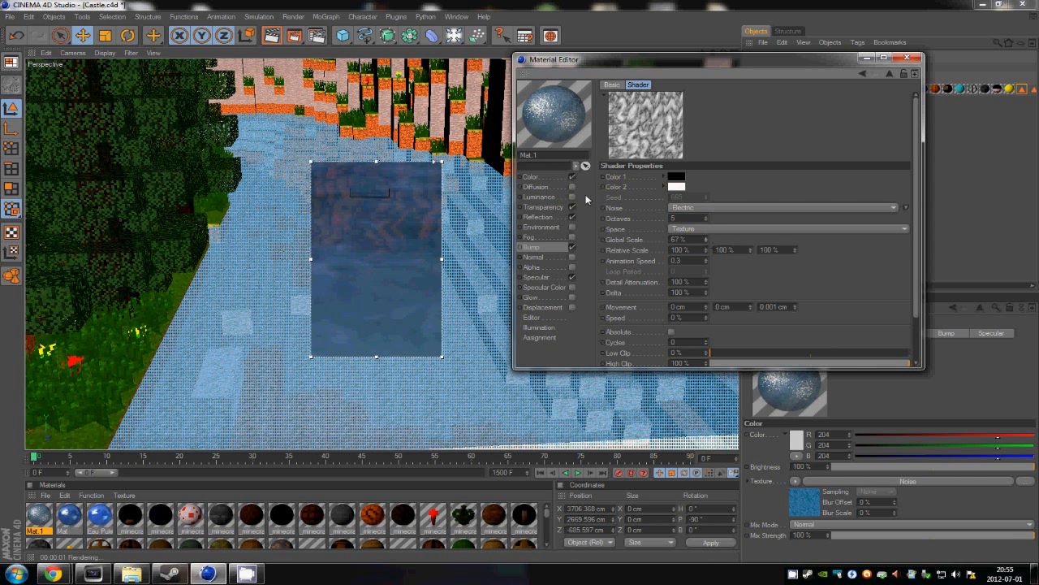
left_click(559, 246)
mouse_move(808, 101)
left_mouse_down()
mouse_move(831, 101)
mouse_move(822, 104)
left_mouse_up()
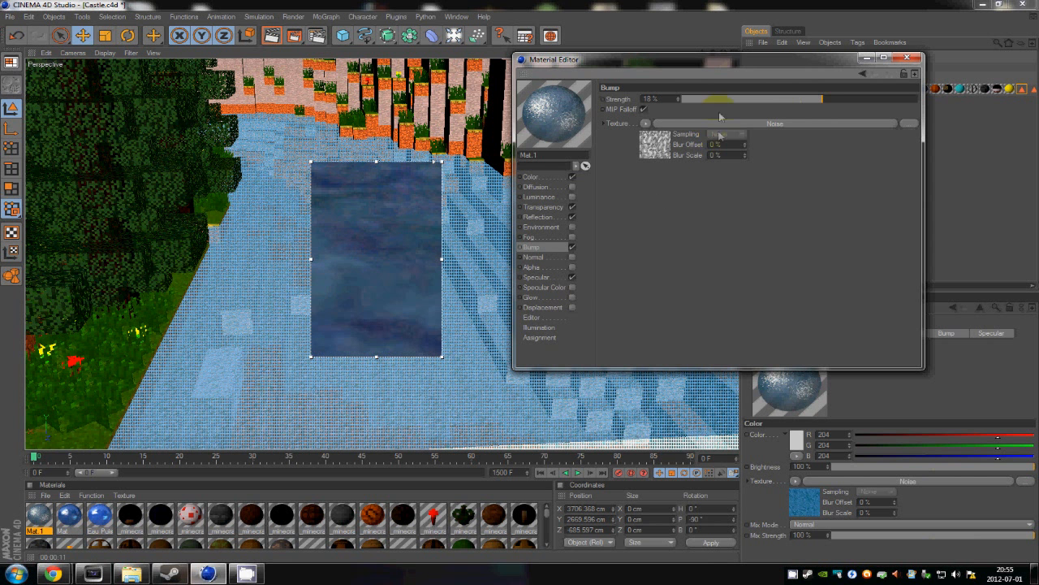
Set the bump noise's global scale to 78% and close the material editor
left_click(657, 149)
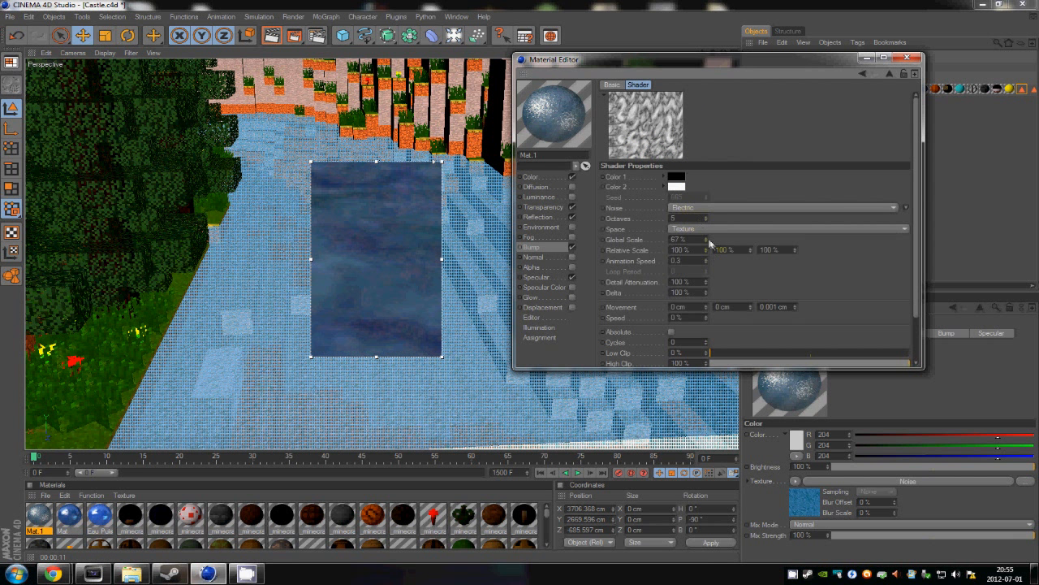
left_click_drag(706, 240, 706, 231)
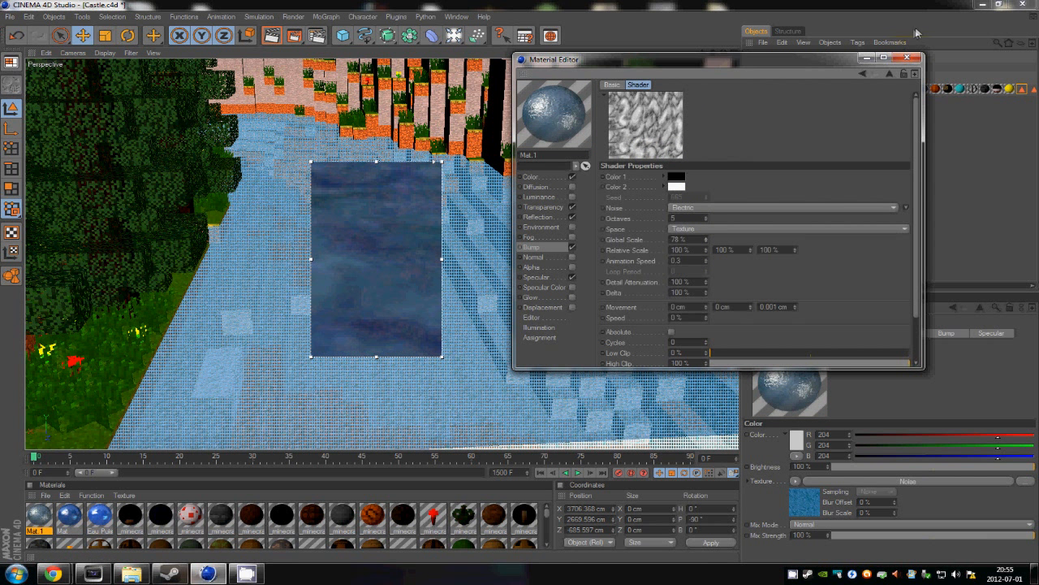
left_click(916, 57)
Turn off the interactive render region and render a selected region around the river to check the water
scroll(522, 281, "down", 6)
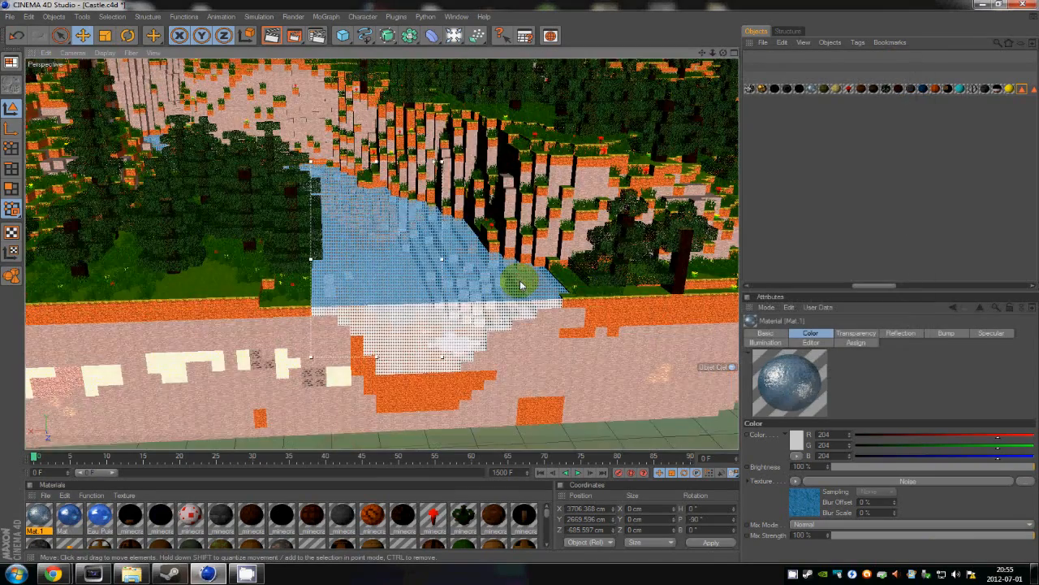
left_click(287, 39)
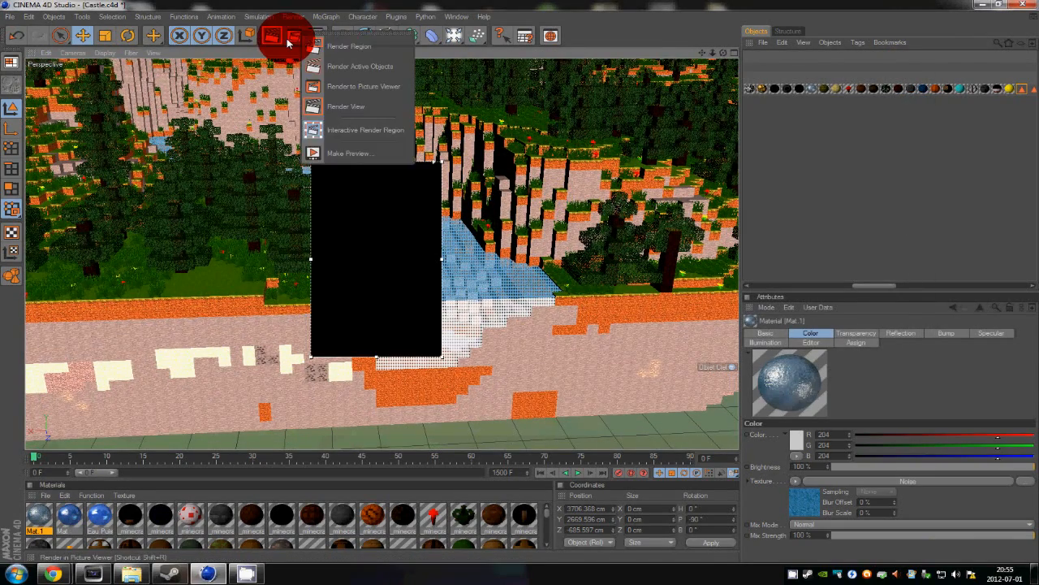
left_click(393, 128)
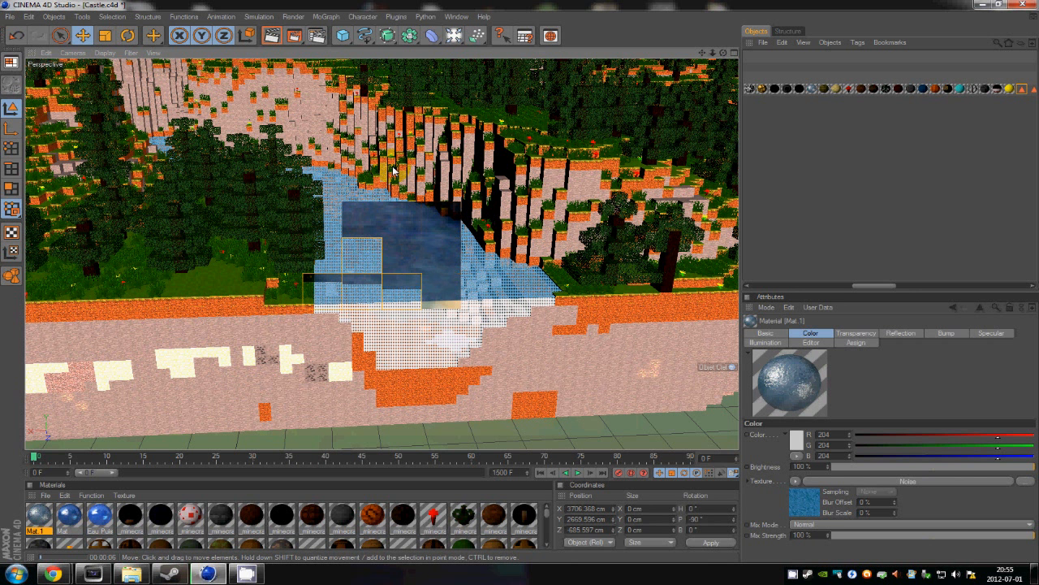
left_click(210, 395)
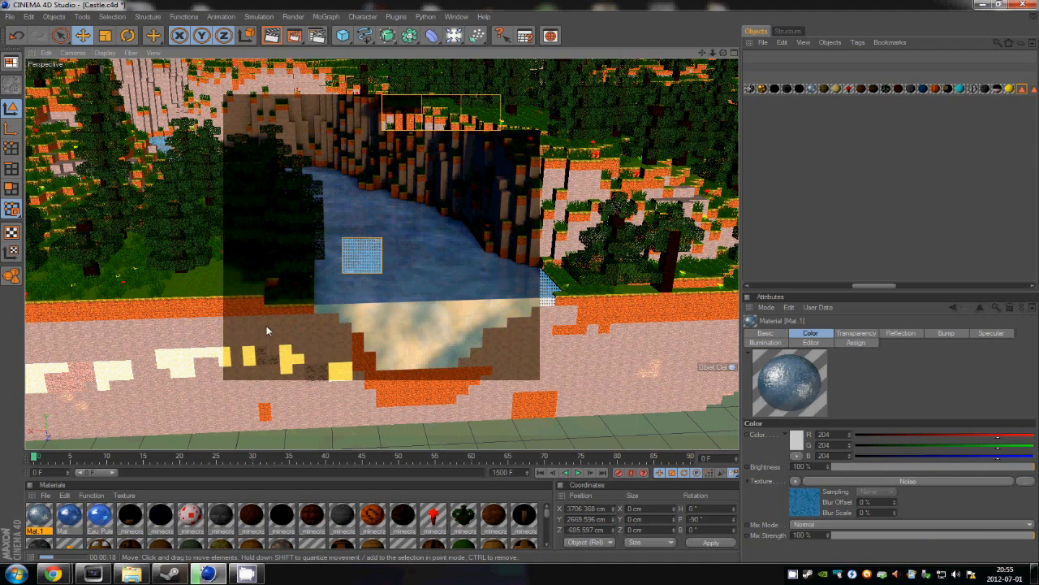
scroll(520, 284, "up", 5)
scroll(521, 284, "up", 5)
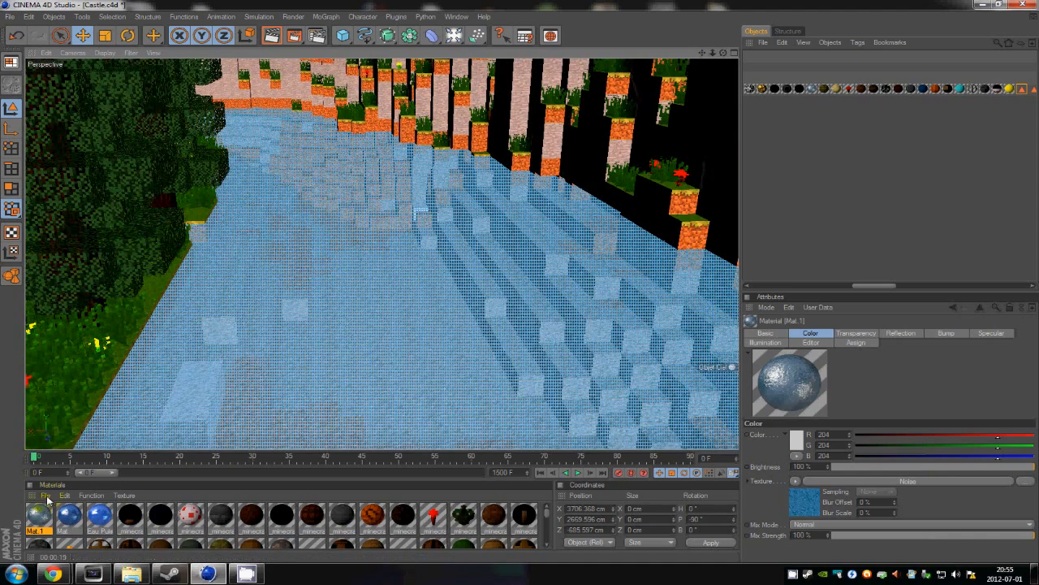
Set the water material's specular width to 38% and height to 45%, and close the material editor
double_click(39, 514)
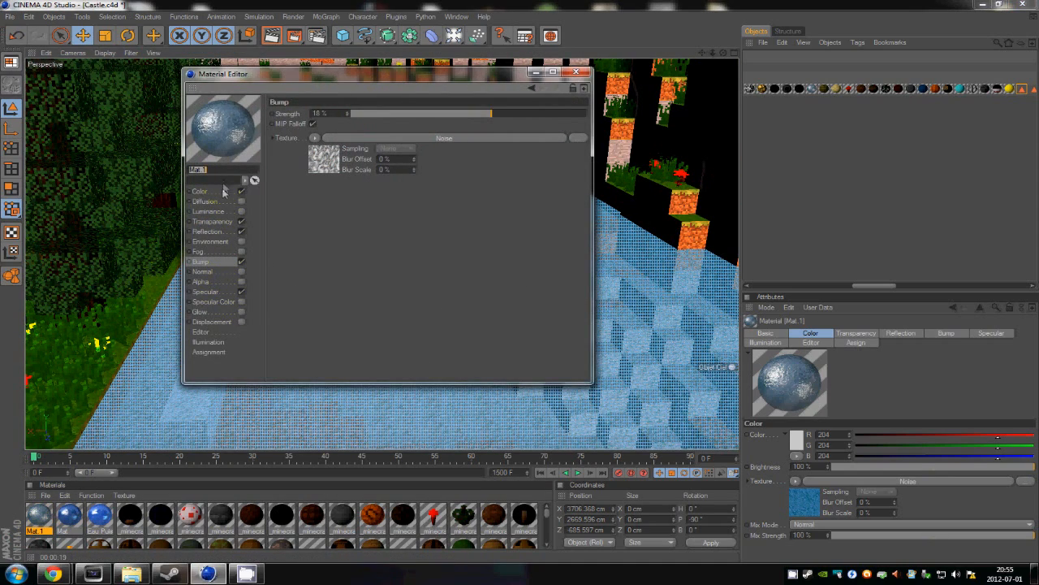
left_click(226, 293)
left_click(458, 158)
left_click_drag(401, 169, 460, 168)
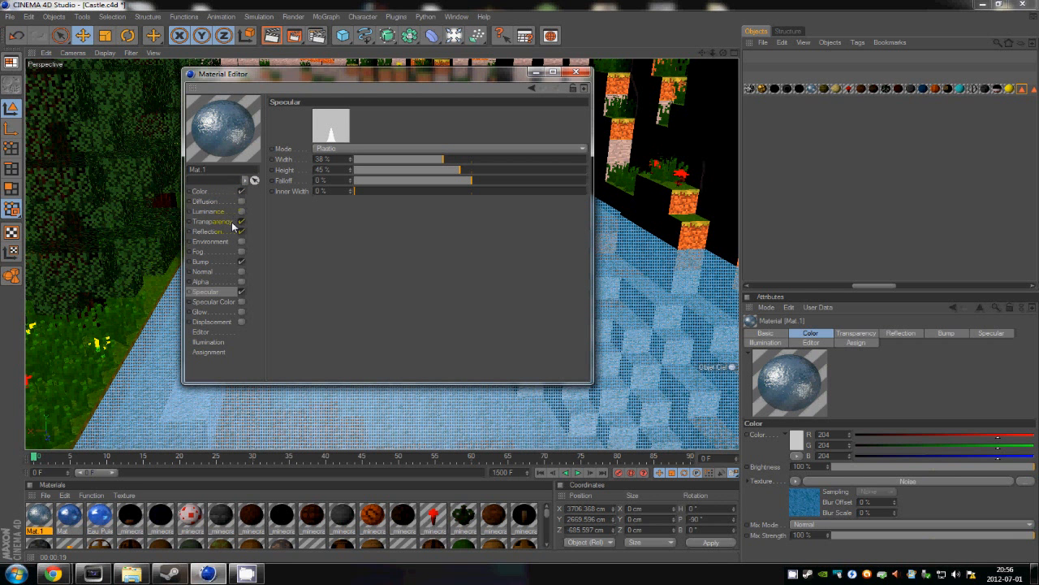
left_click(224, 193)
left_click(576, 71)
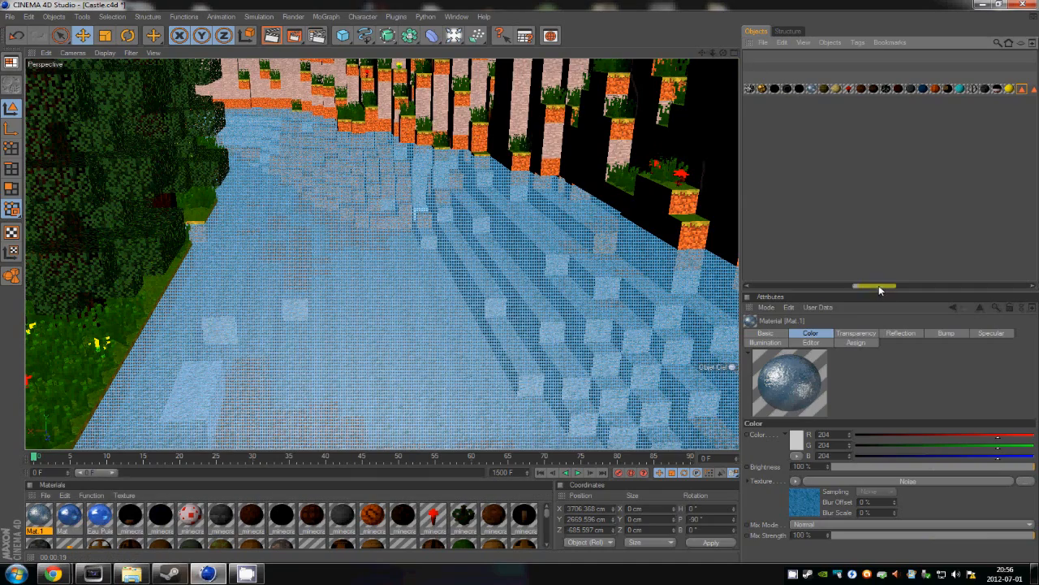
Select the Camera object and reframe its view to look down along the river toward the yellow sky
left_click_drag(877, 286, 771, 286)
left_click(774, 79)
left_click_drag(485, 283, 605, 197, "alt")
left_click_drag(418, 333, 419, 334, "alt")
right_click_drag(418, 333, 325, 333, "alt")
right_click_drag(519, 280, 549, 262, "alt")
middle_click_drag(442, 349, 633, 207, "alt")
right_click_drag(520, 280, 439, 278, "alt")
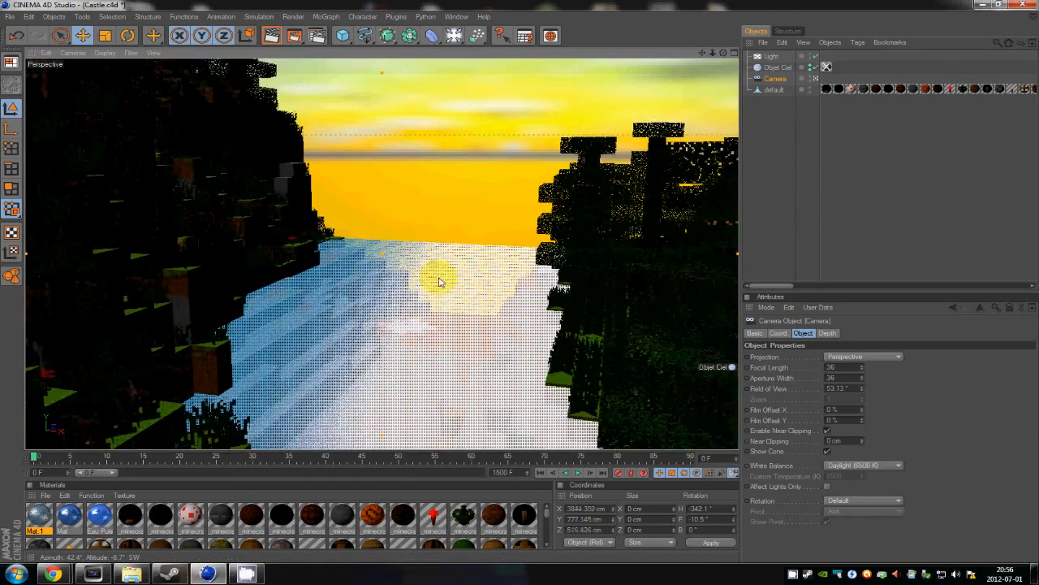
left_click_drag(439, 281, 483, 269, "alt")
right_click_drag(483, 269, 590, 277, "alt")
left_click_drag(591, 282, 227, 352, "alt")
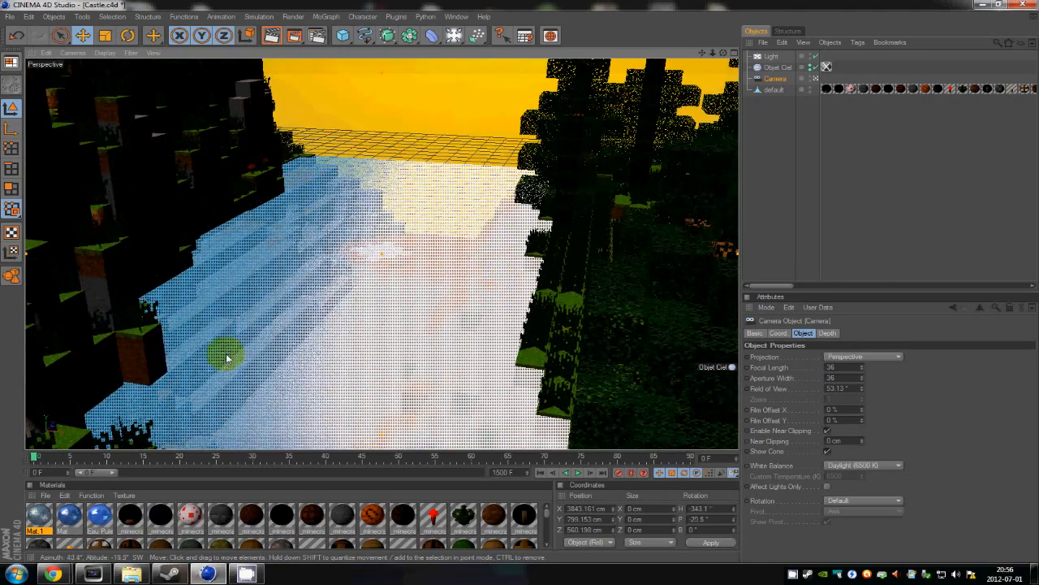
Set the water material's specular width to 28% and shift the camera view slightly over the river
left_click(44, 507)
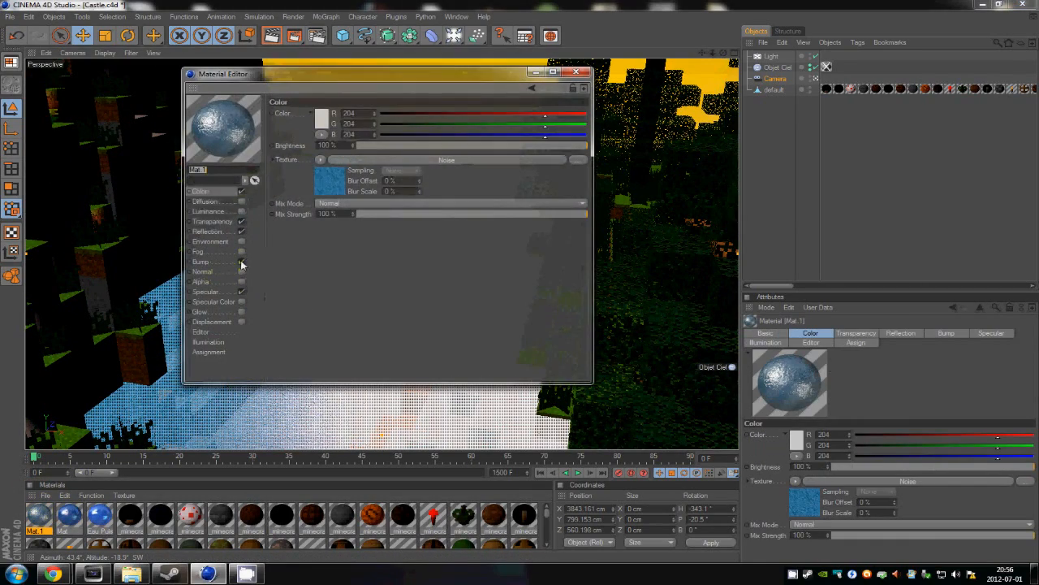
left_click(207, 291)
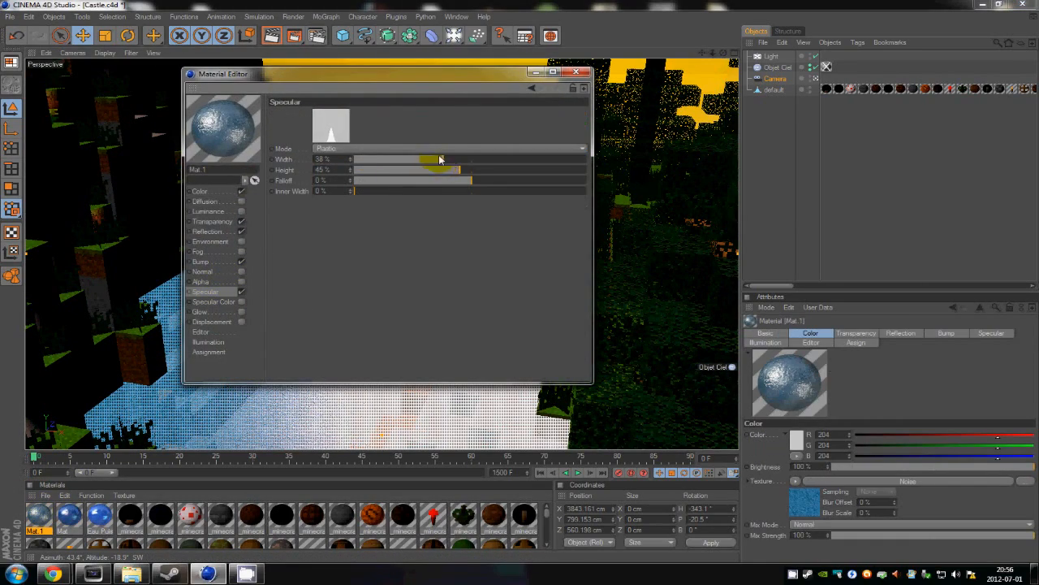
left_click(576, 71)
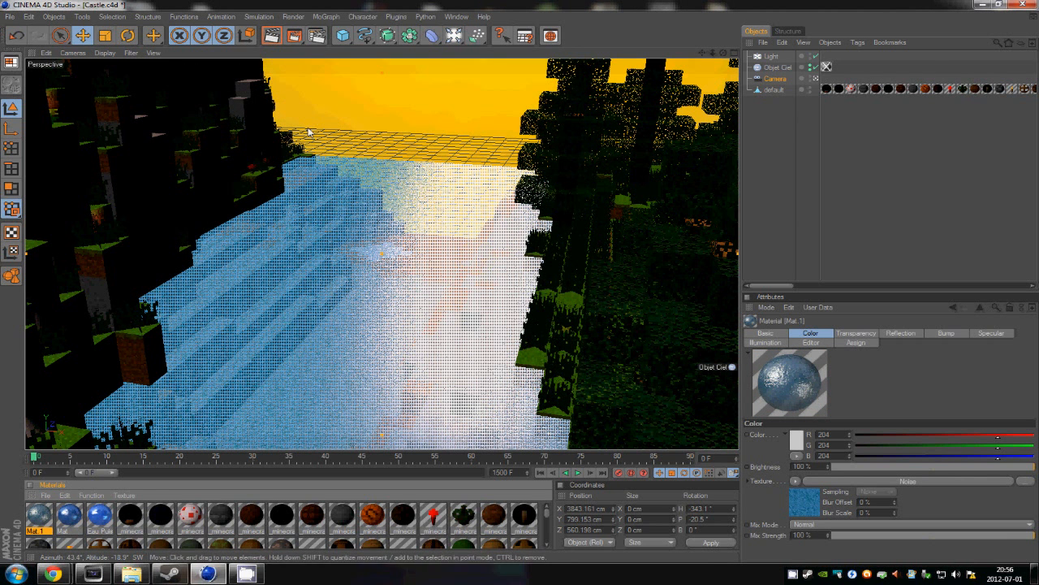
left_click_drag(468, 311, 517, 286)
mouse_move(418, 321)
left_mouse_down()
mouse_move(514, 274)
mouse_move(413, 313)
left_mouse_up()
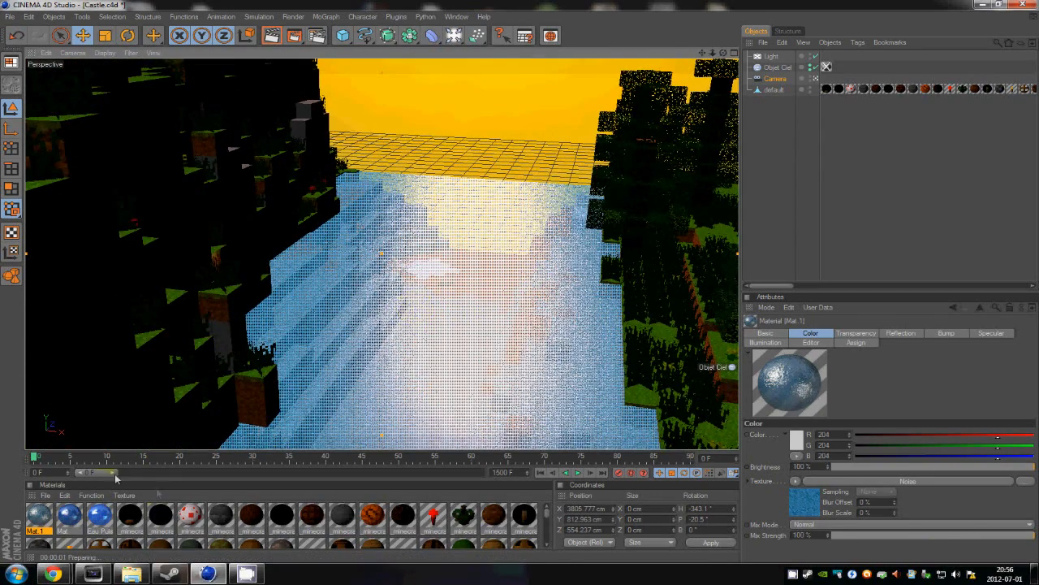
Set Color 1 of the water material's color noise to dark blue-grey RGB 32, 62, 71, and close the material editor
left_click(39, 501)
double_click(39, 515)
left_click(205, 292)
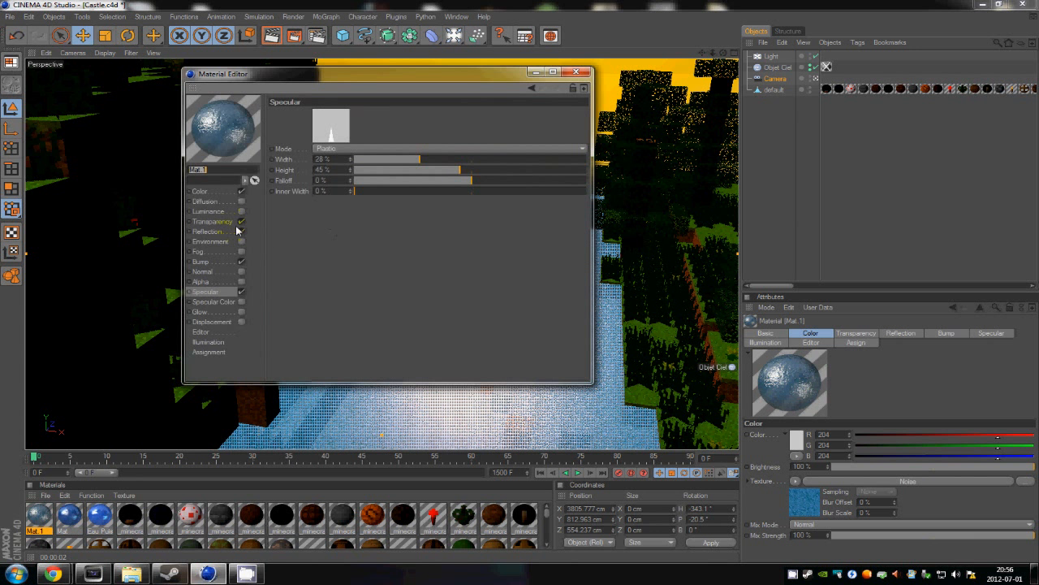
left_click(200, 191)
left_click(335, 178)
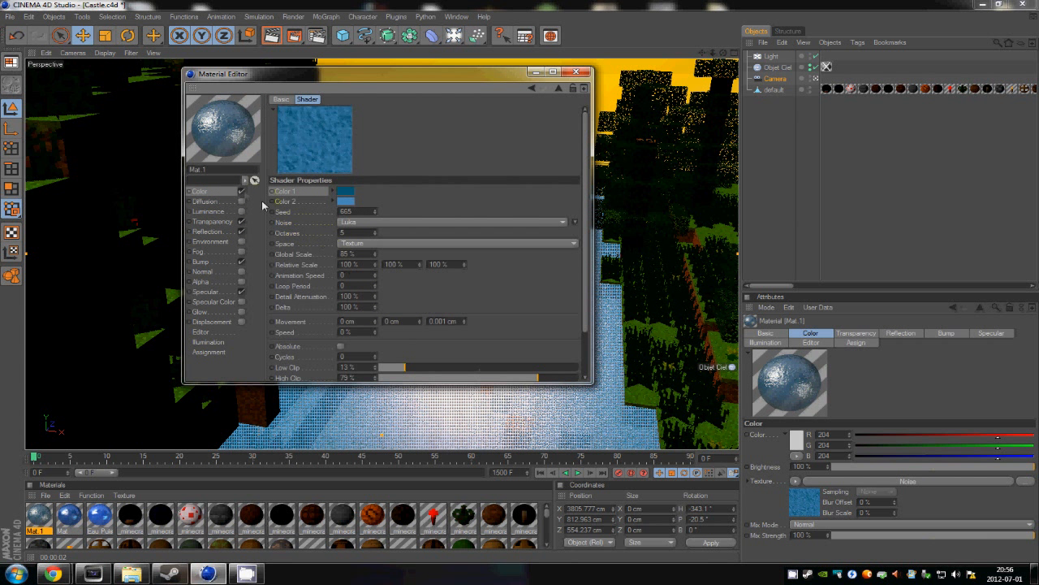
left_click(346, 192)
left_click(338, 185)
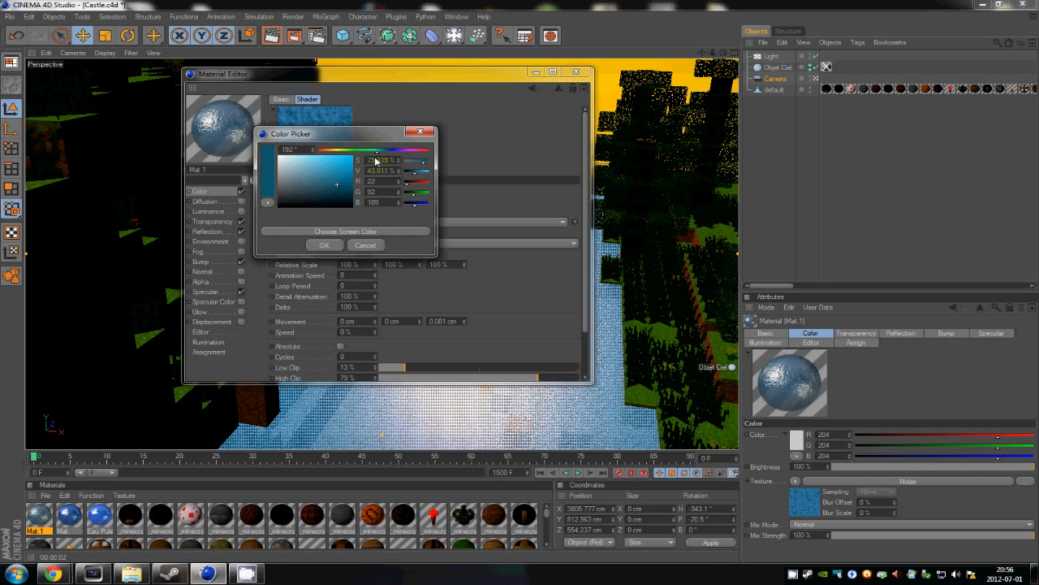
left_click(378, 151)
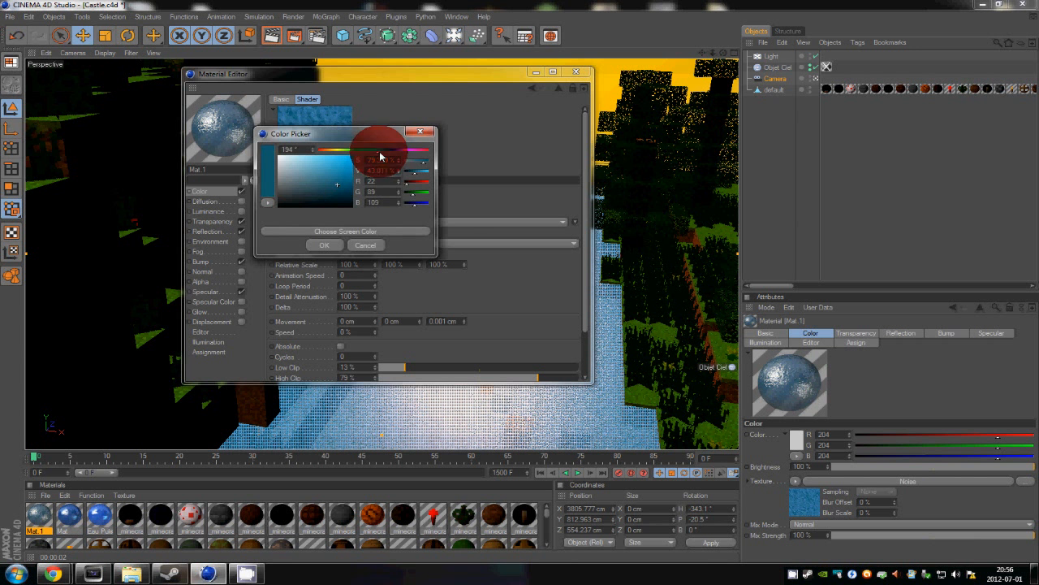
left_click(329, 183)
left_click_drag(328, 183, 321, 195)
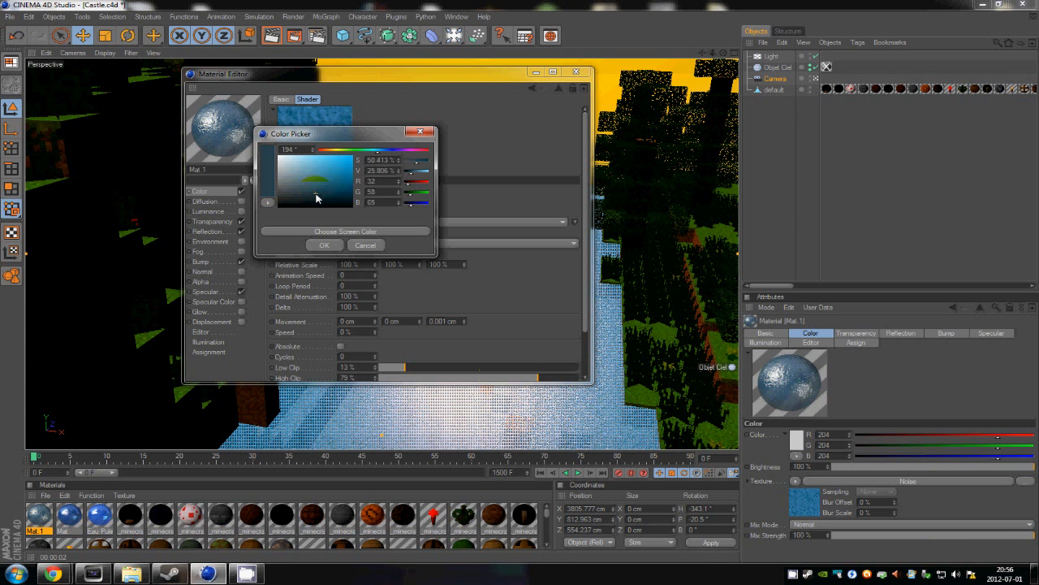
left_click(325, 245)
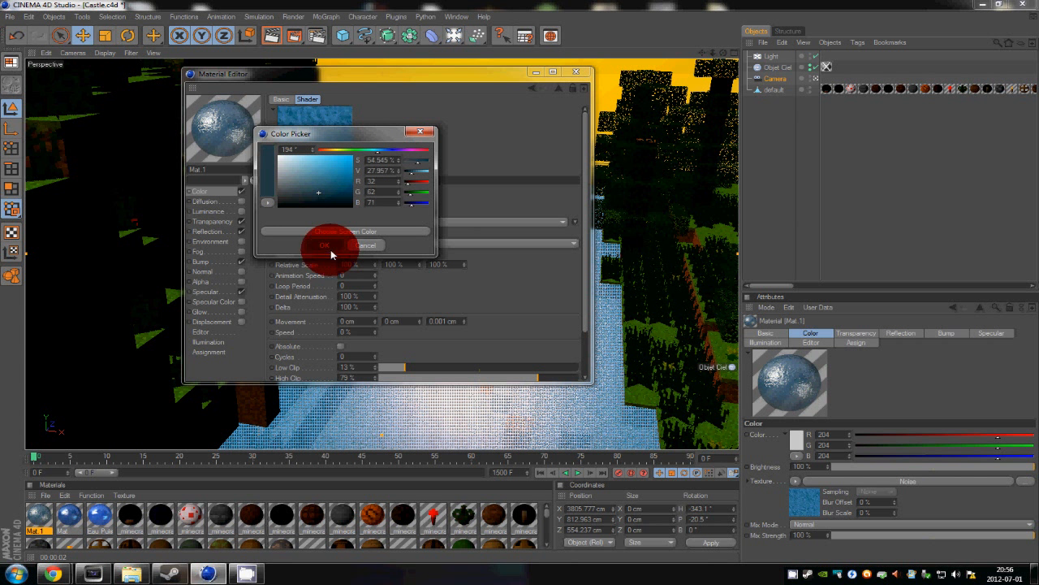
left_click(577, 72)
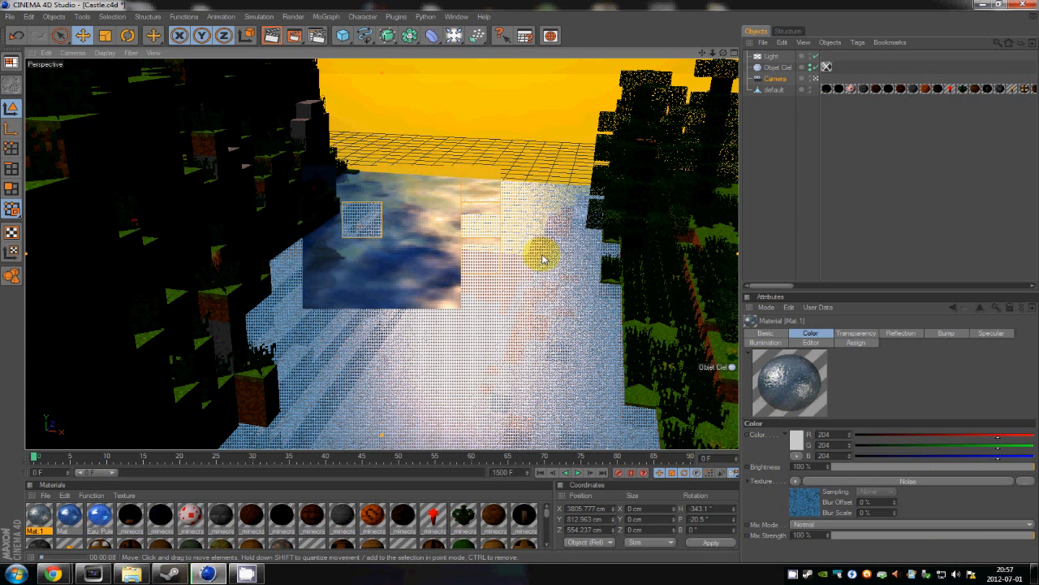
Set the global scale of the water material's color noise to 24% and close the material editor
double_click(39, 518)
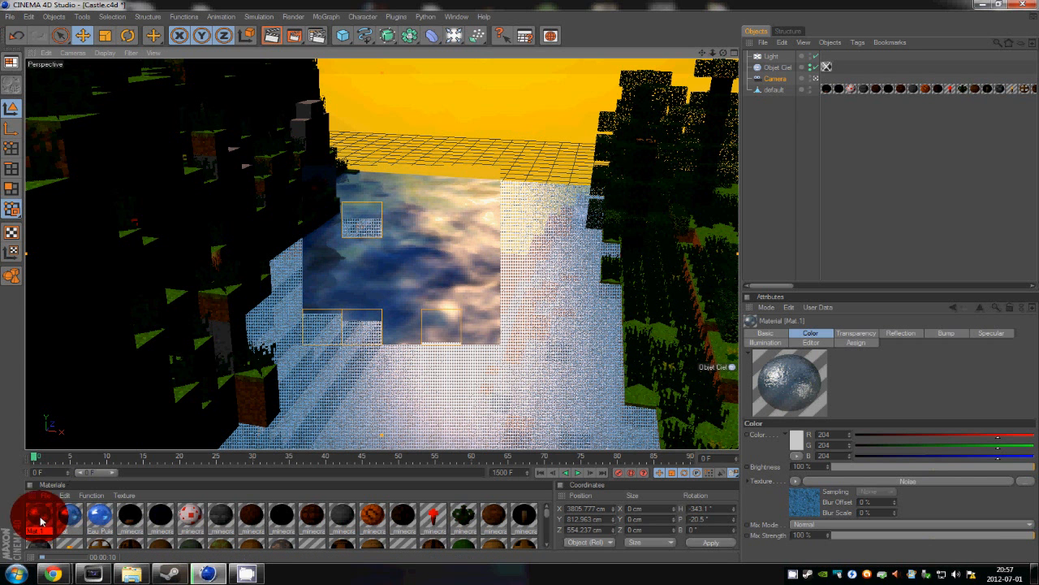
left_click(359, 204)
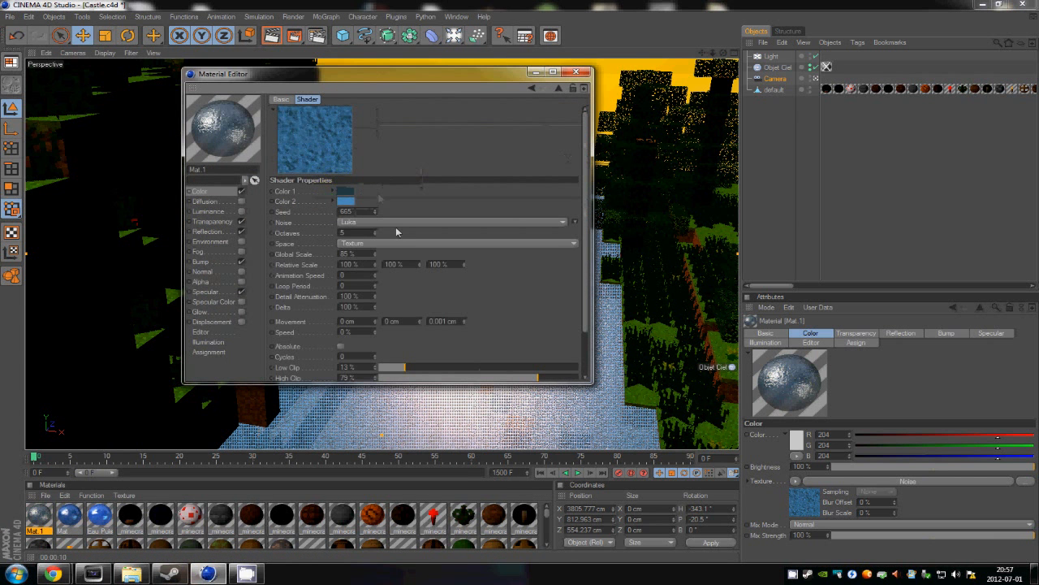
left_click(381, 263)
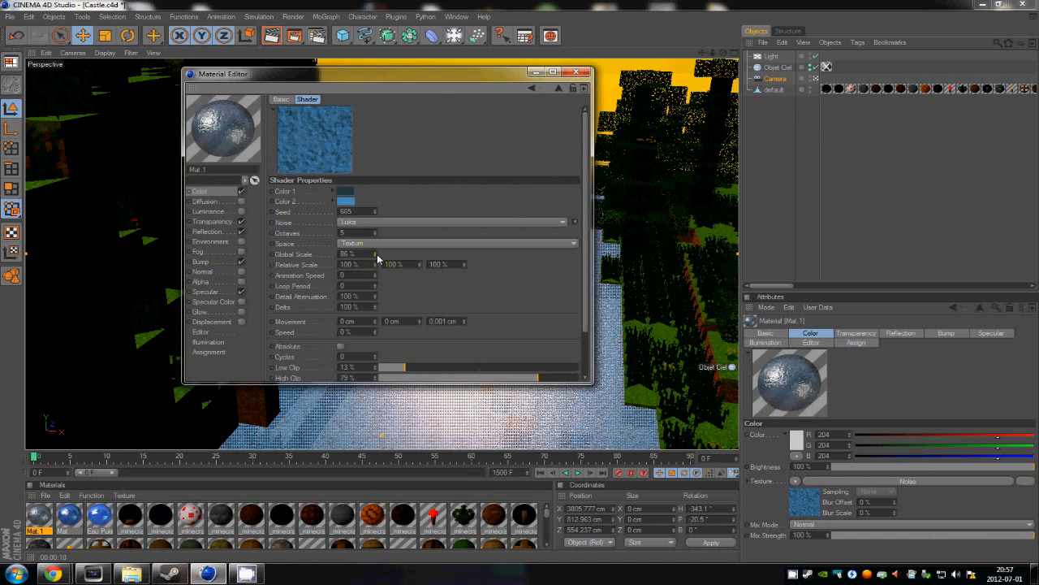
left_click(578, 72)
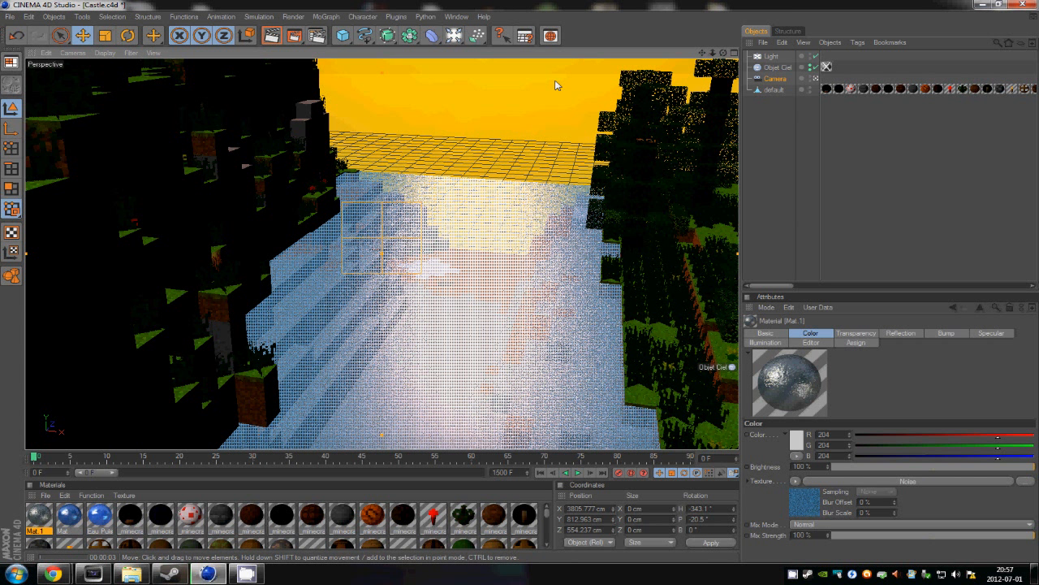
Set the global scale of the water material's bump noise to 37%
double_click(44, 514)
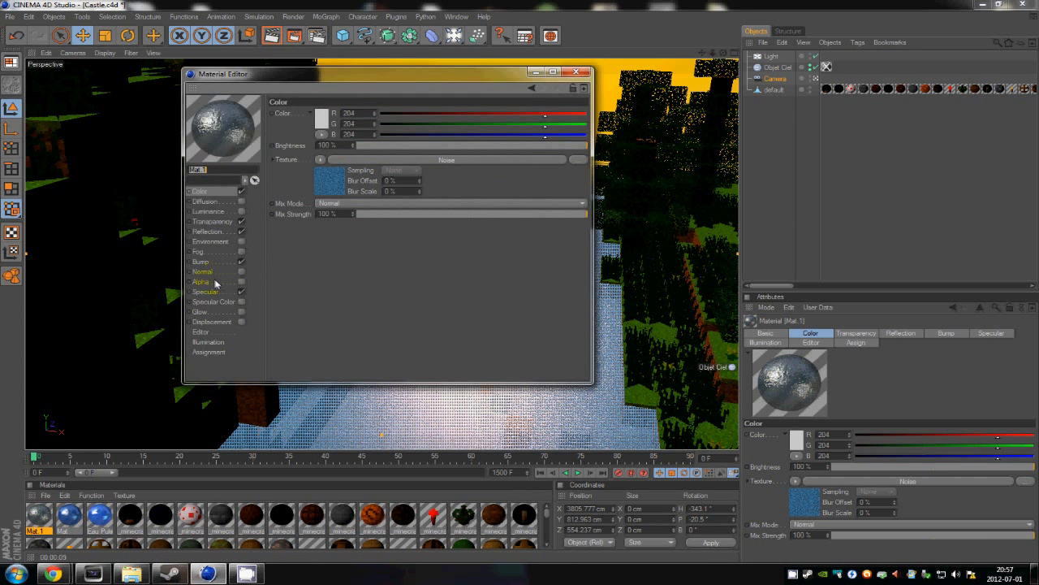
left_click(201, 261)
left_click(315, 150)
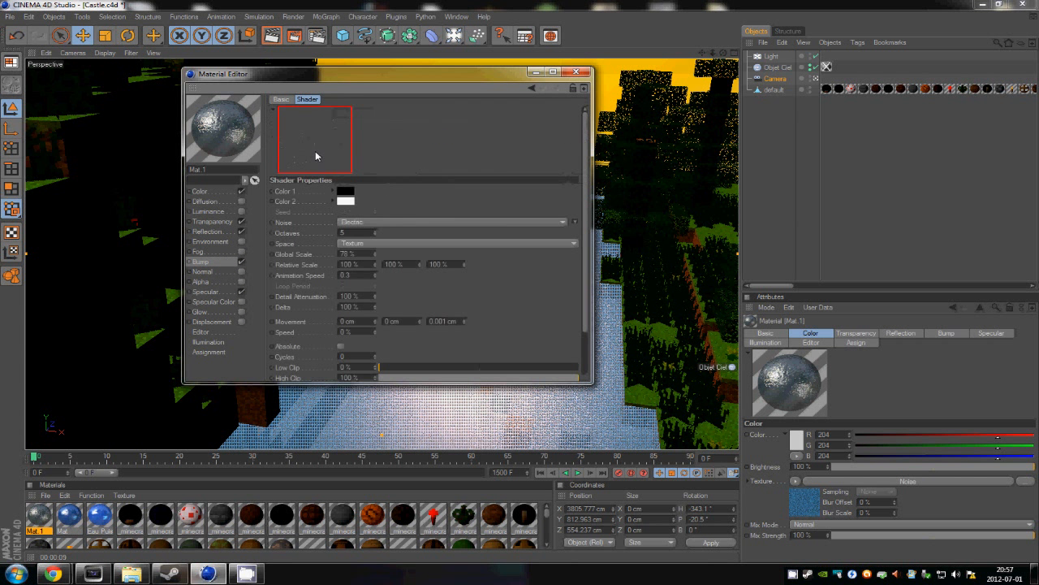
left_click_drag(375, 258, 376, 260)
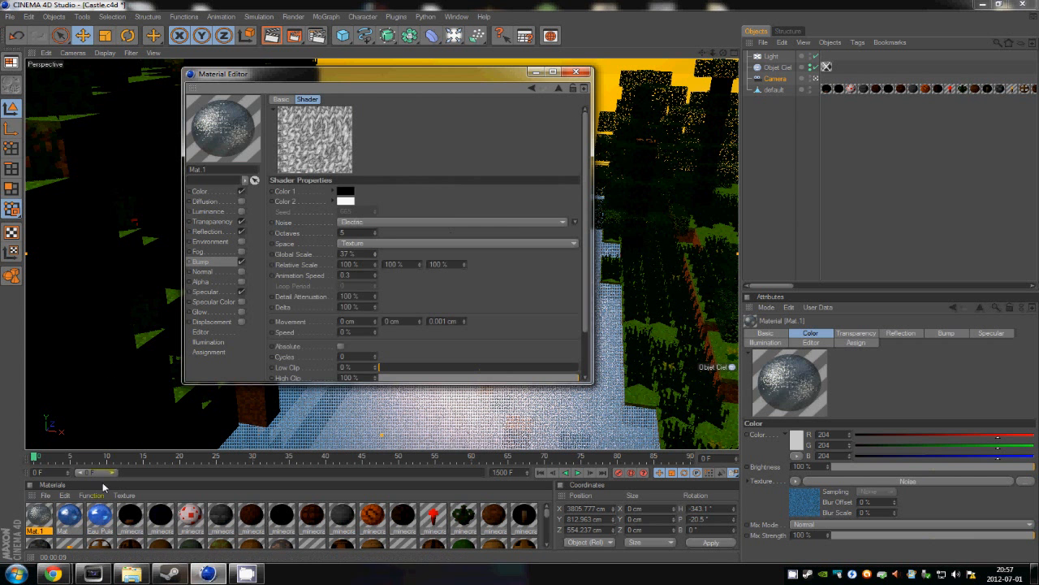
Examine the bump noise, layered color noise and displacement settings of the blue material Mat, and close the editor
left_click(70, 513)
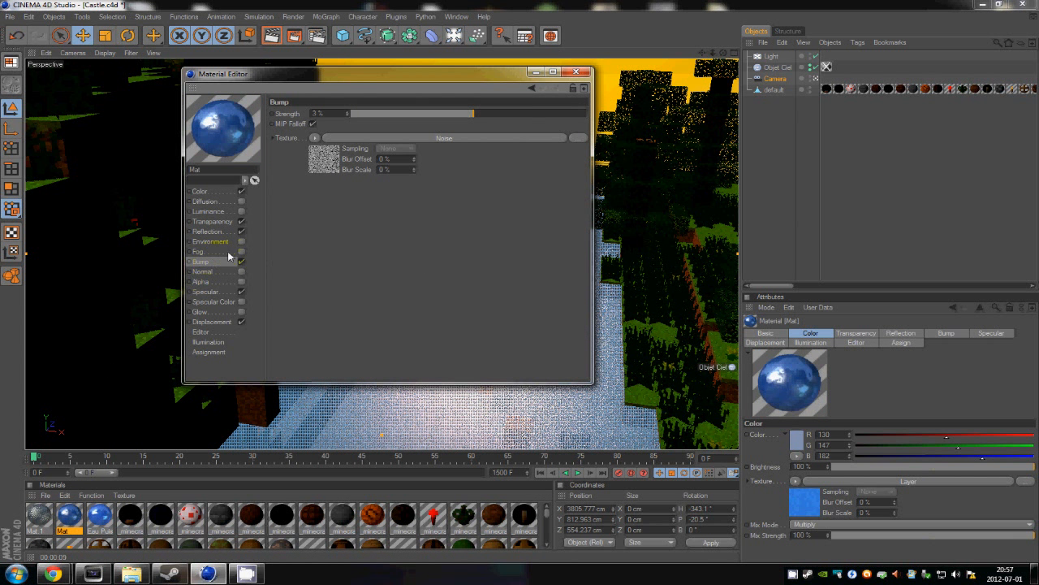
left_click(334, 168)
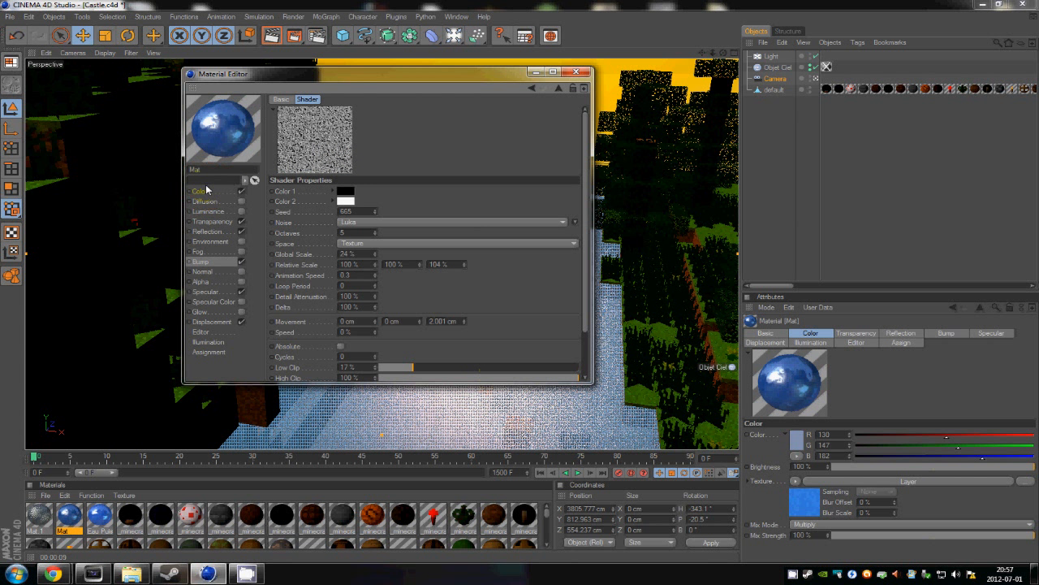
left_click(206, 189)
left_click(328, 167)
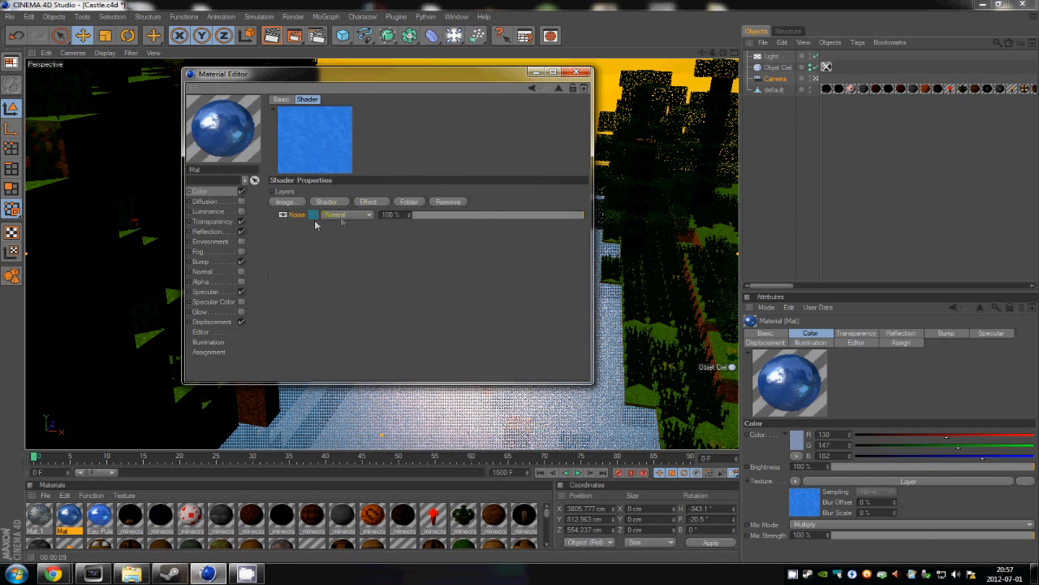
left_click(313, 216)
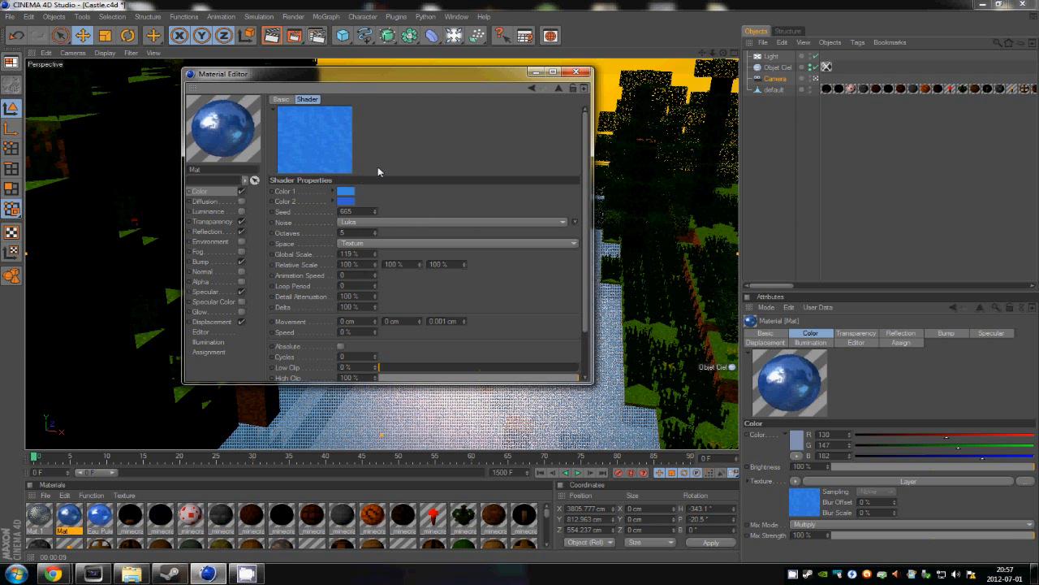
left_click(234, 260)
left_click(220, 323)
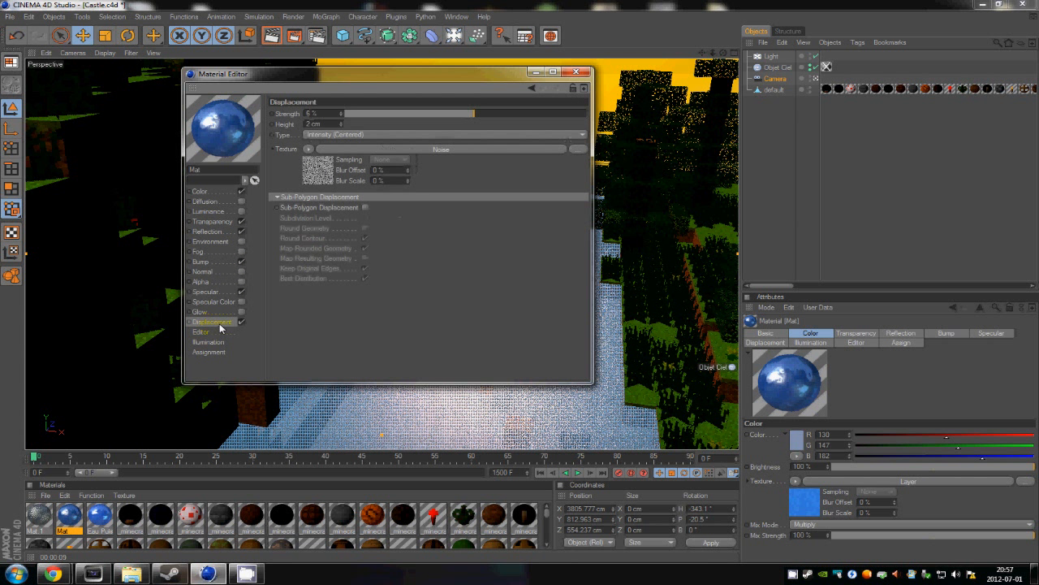
left_click(313, 165)
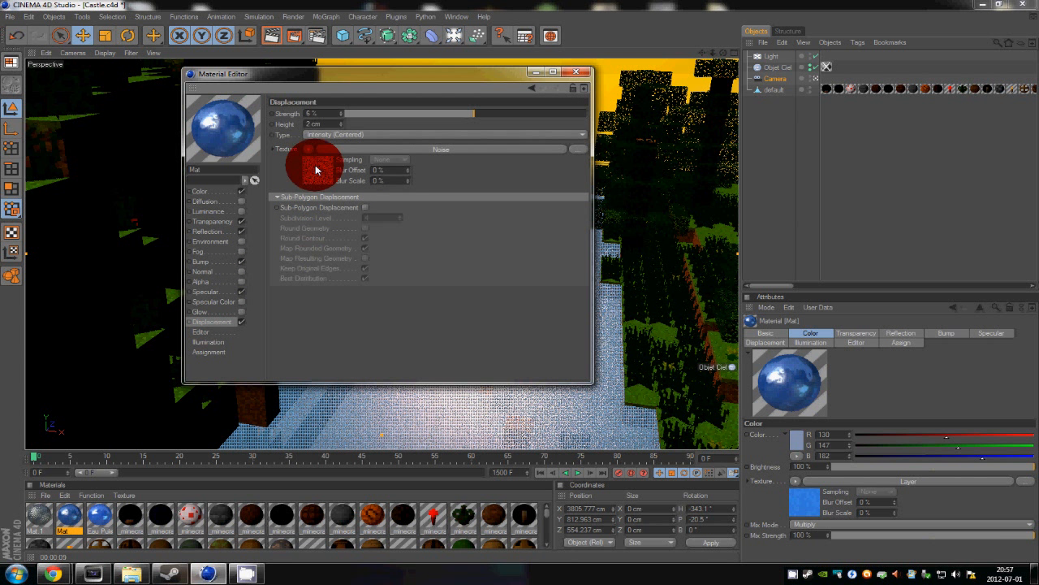
left_click(586, 72)
Set the bump strength of the water material Mat.1 to 7%
double_click(35, 515)
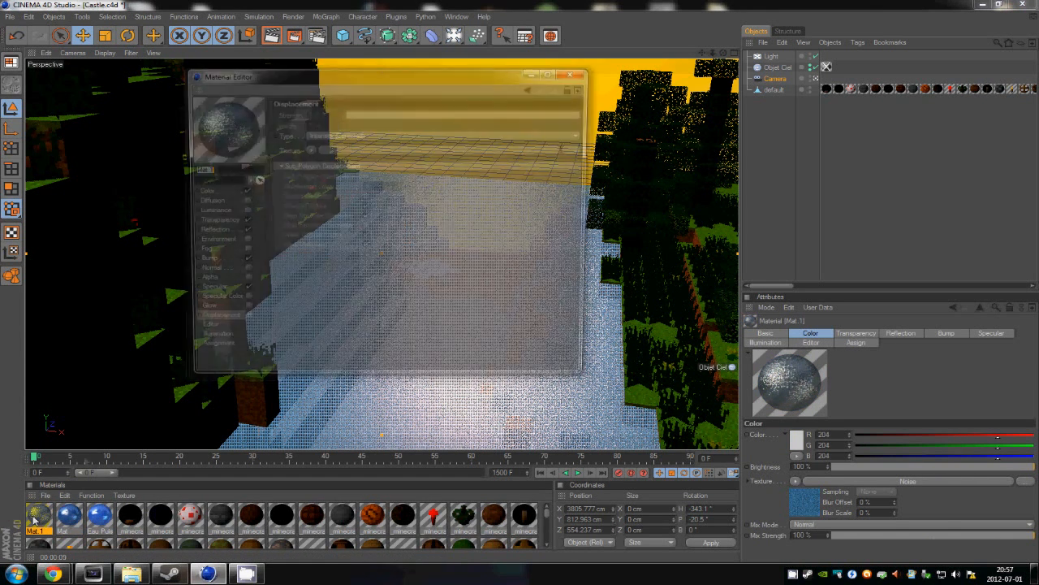
left_click(213, 292)
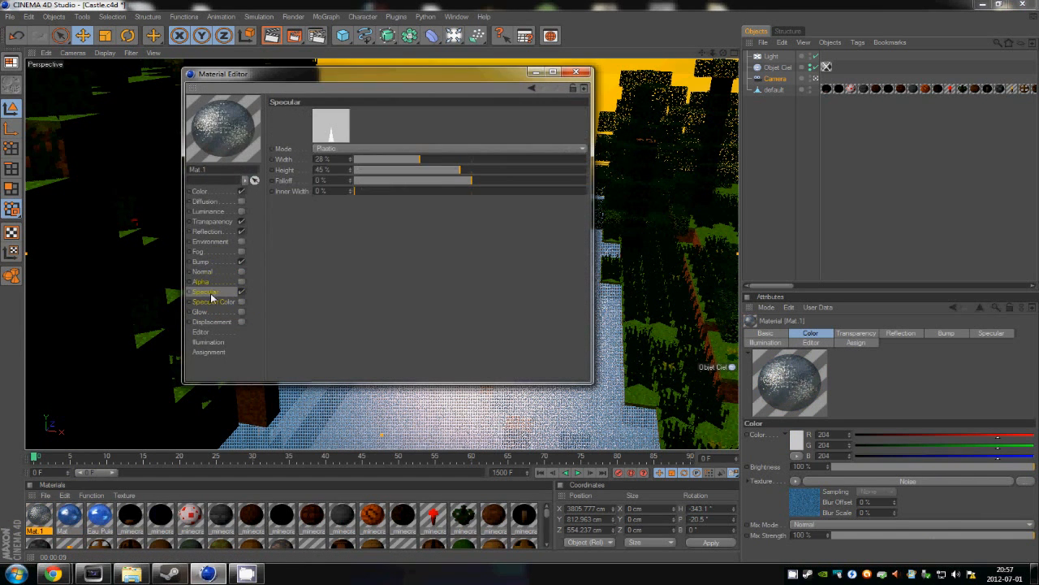
left_click(223, 262)
left_click_drag(472, 113, 469, 109)
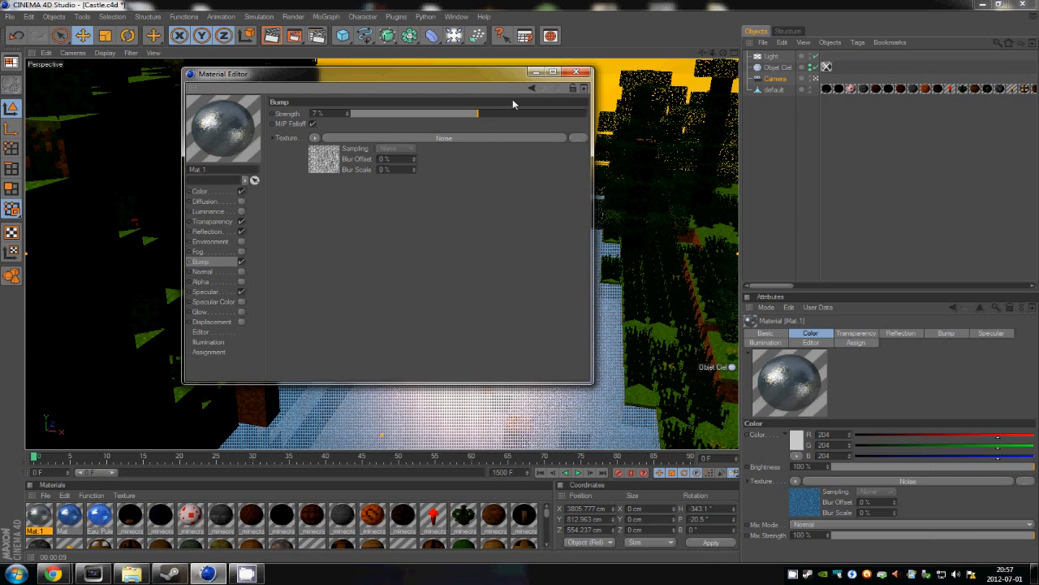
Set the low clip to 0% and the high clip to 100% in the color noise of the water material Mat.1
left_click(323, 159)
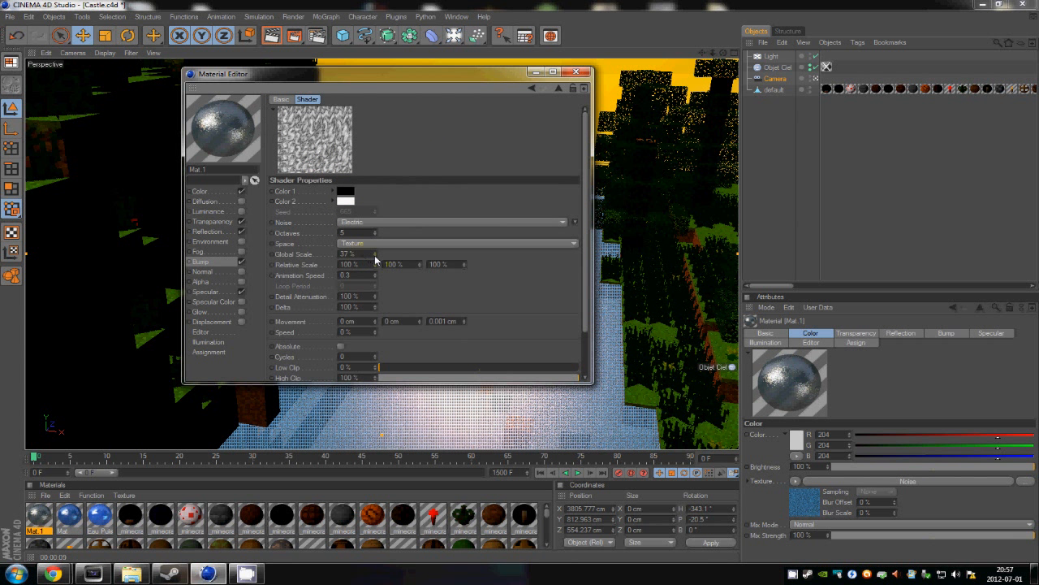
left_click(201, 192)
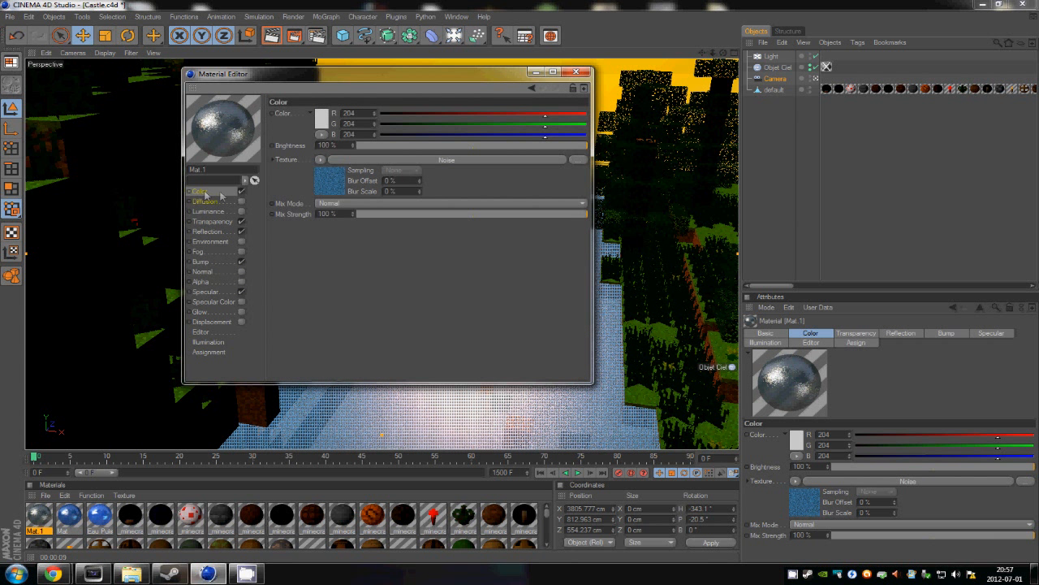
left_click(335, 175)
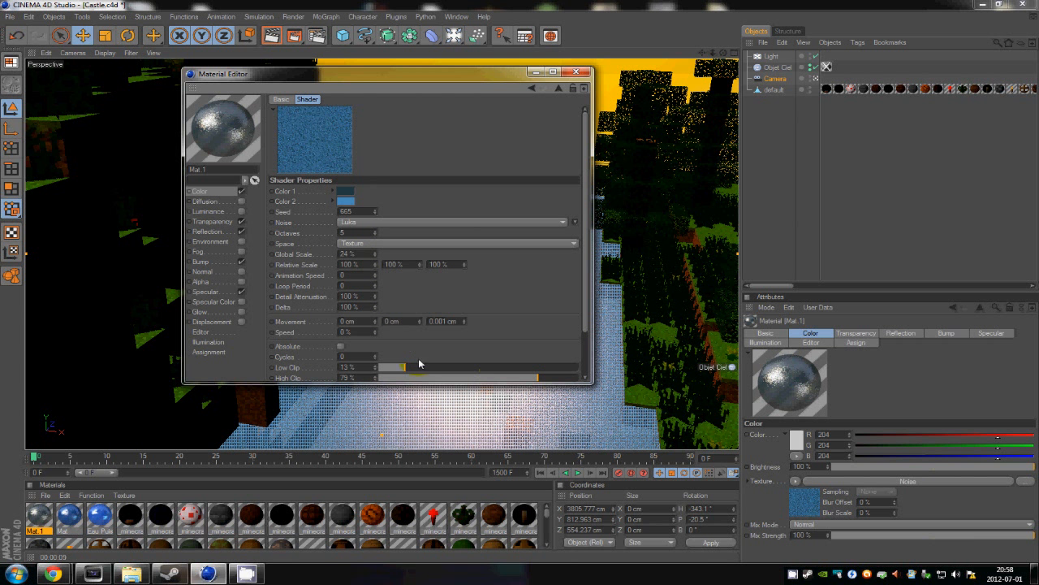
mouse_move(448, 364)
left_mouse_down()
mouse_move(464, 366)
mouse_move(378, 368)
left_mouse_up()
left_click(550, 378)
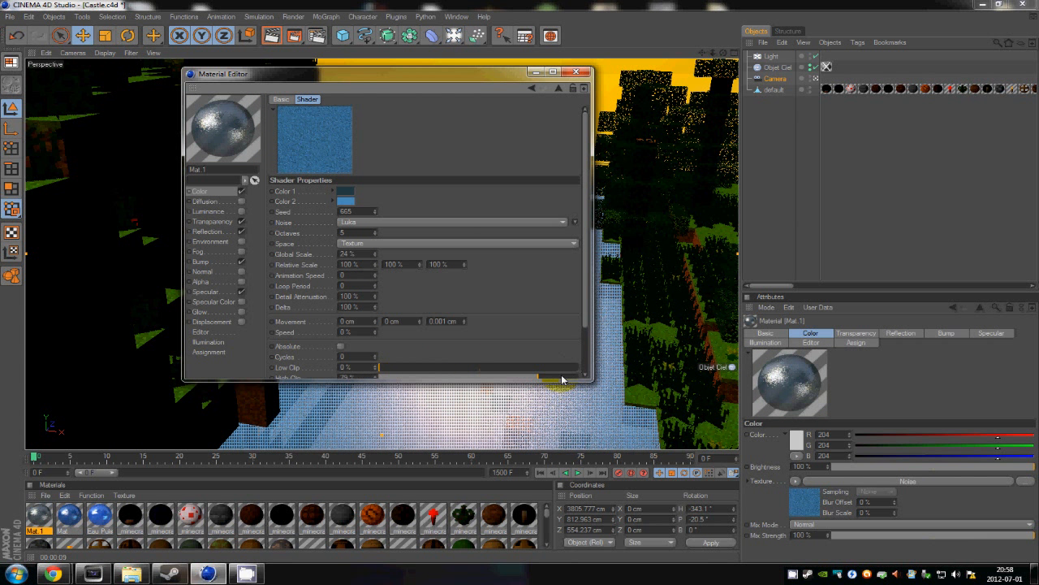
left_click_drag(562, 380, 599, 376)
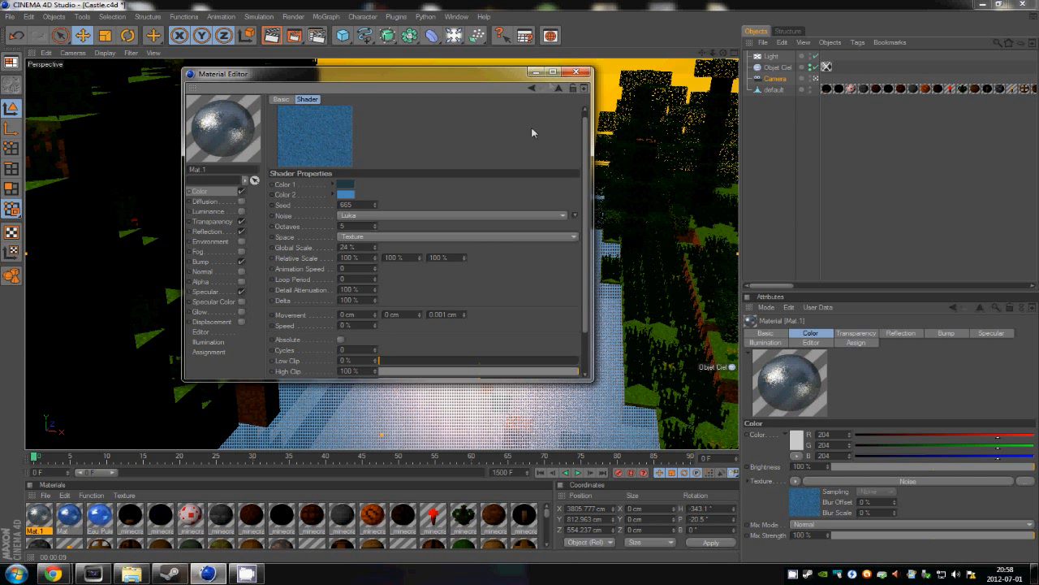
Set the octaves of the water material's color noise to 9.2 and close the material editor
scroll(487, 300, "down", 2)
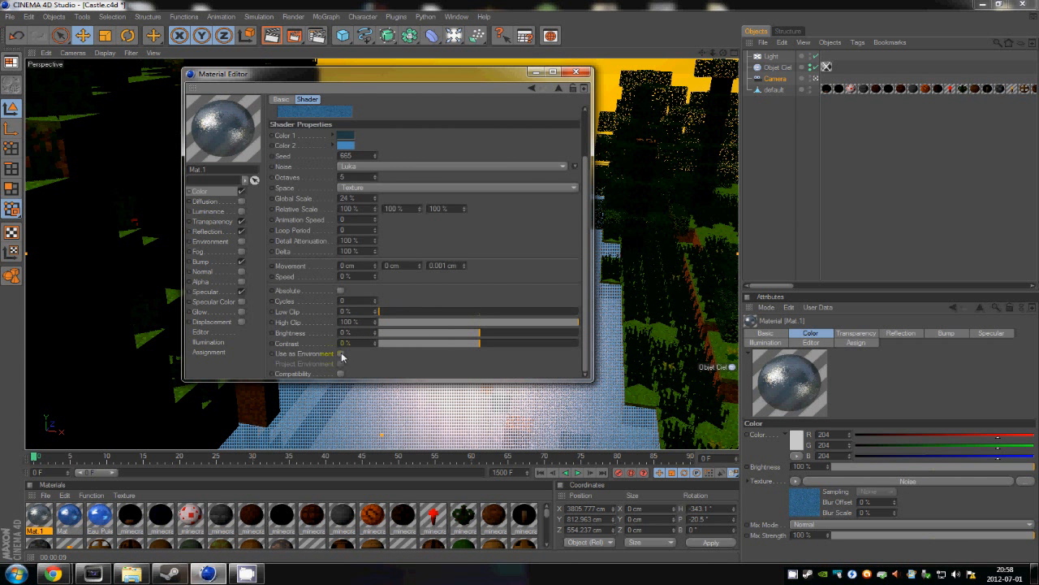
scroll(404, 299, "up", 2)
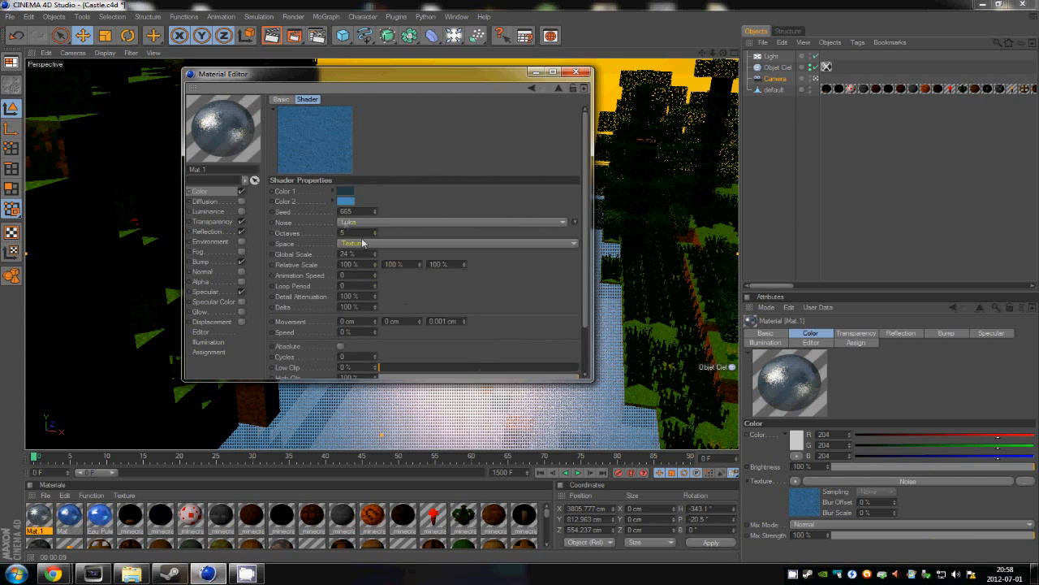
left_click_drag(374, 233, 375, 234)
left_click(576, 72)
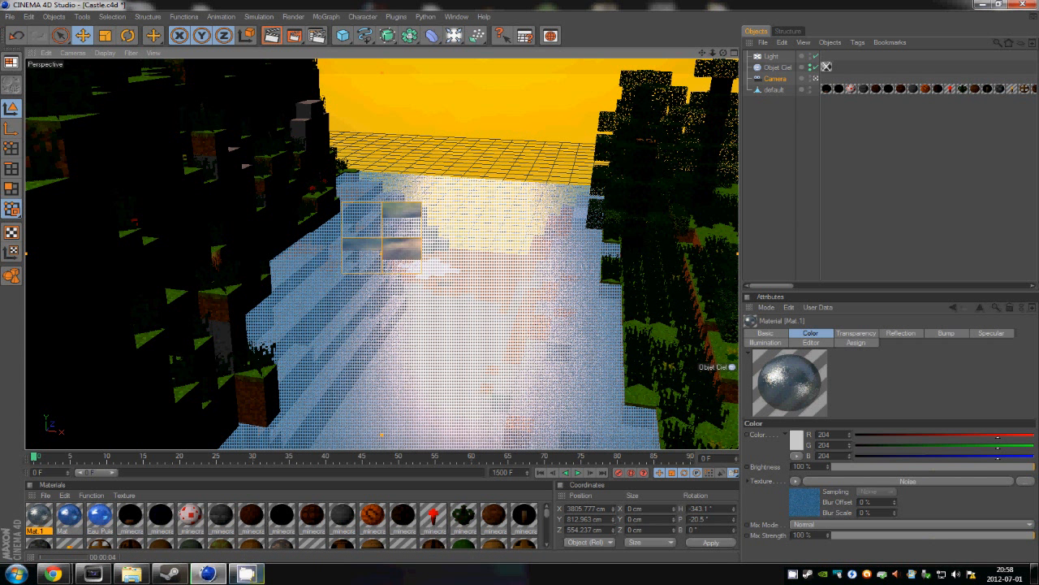
Inspect the water in a preview render and view the river from a steeper angle
mouse_move(267, 575)
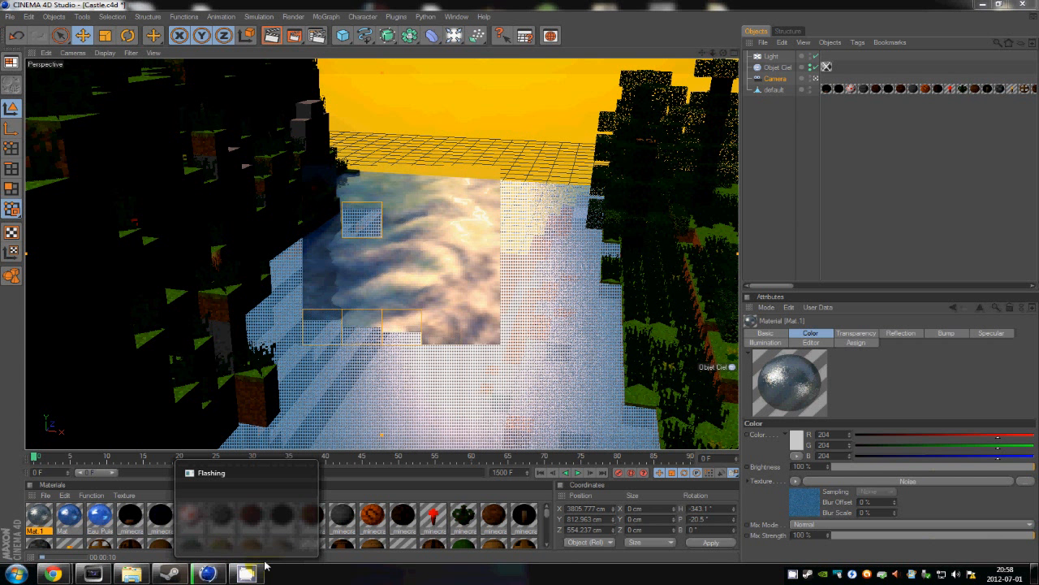
left_click_drag(572, 301, 533, 335)
mouse_move(519, 273)
left_mouse_down("alt")
mouse_move(528, 344)
mouse_move(529, 278)
mouse_move(515, 281)
left_mouse_up("alt")
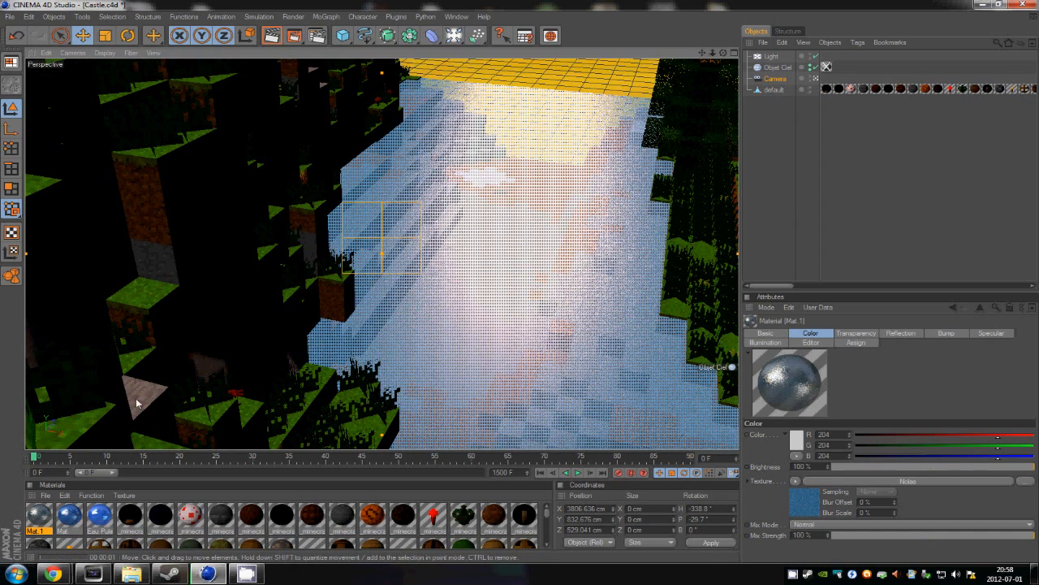
left_click(71, 518)
double_click(74, 520)
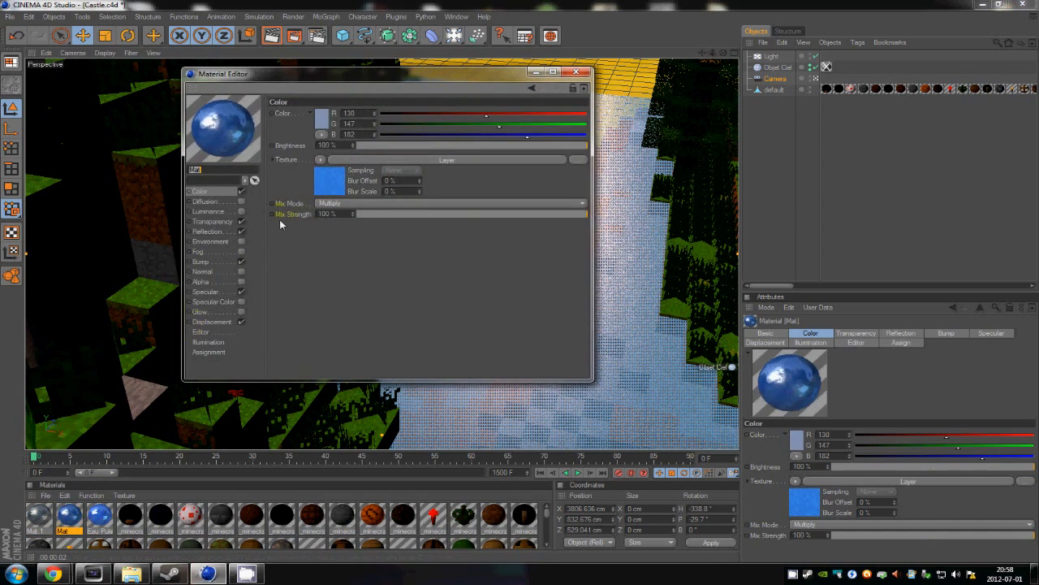
left_click(577, 75)
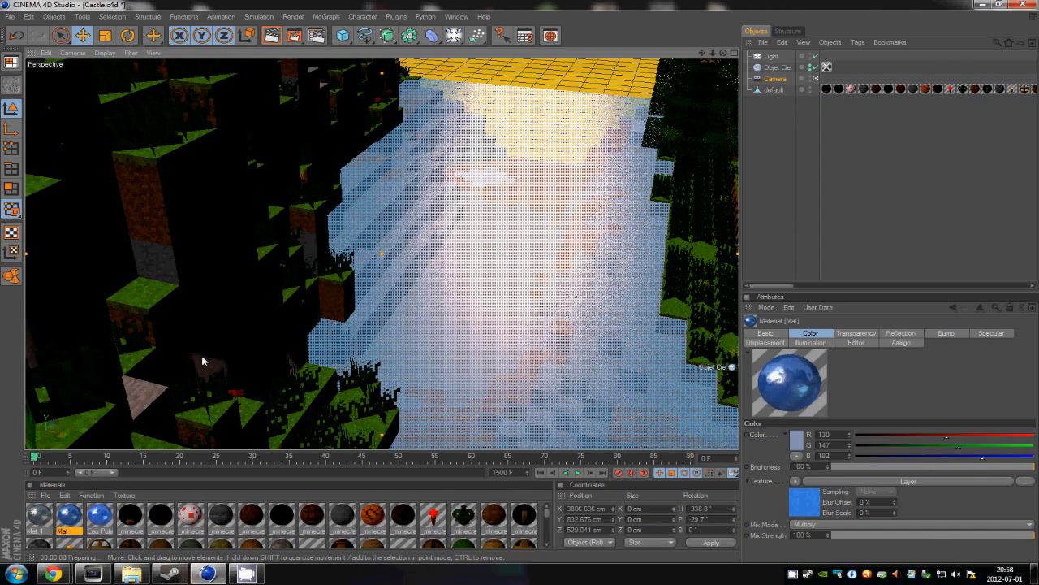
Set the reflection brightness of the water material Mat.1 to 65%
double_click(32, 522)
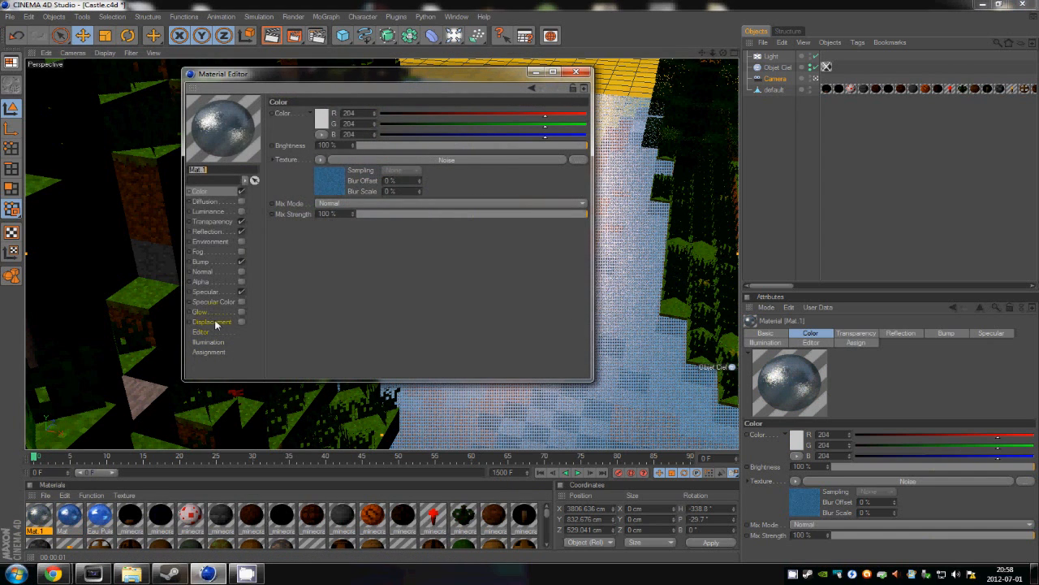
left_click(207, 232)
left_click(457, 146)
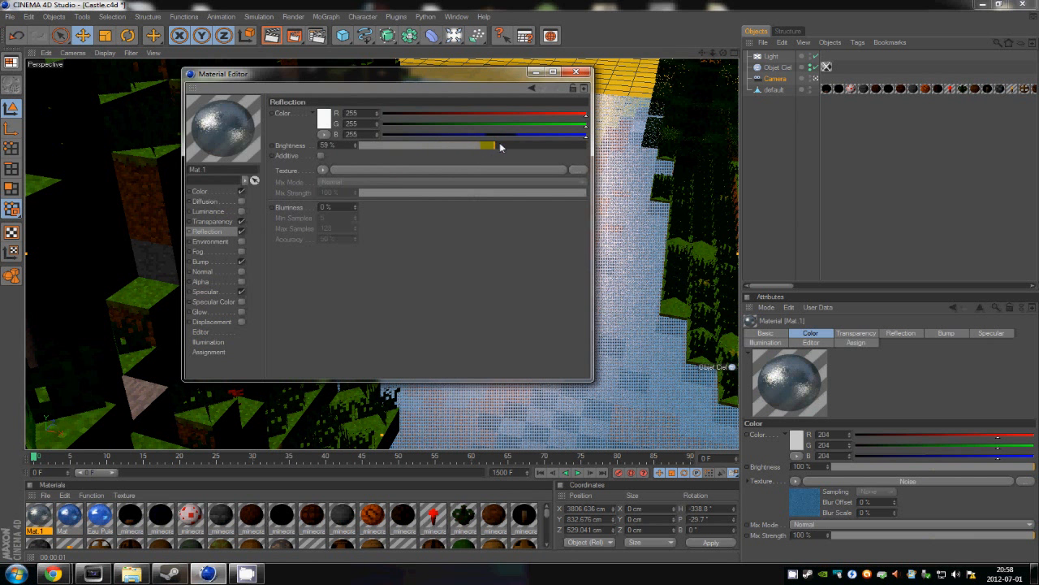
left_click_drag(496, 145, 507, 146)
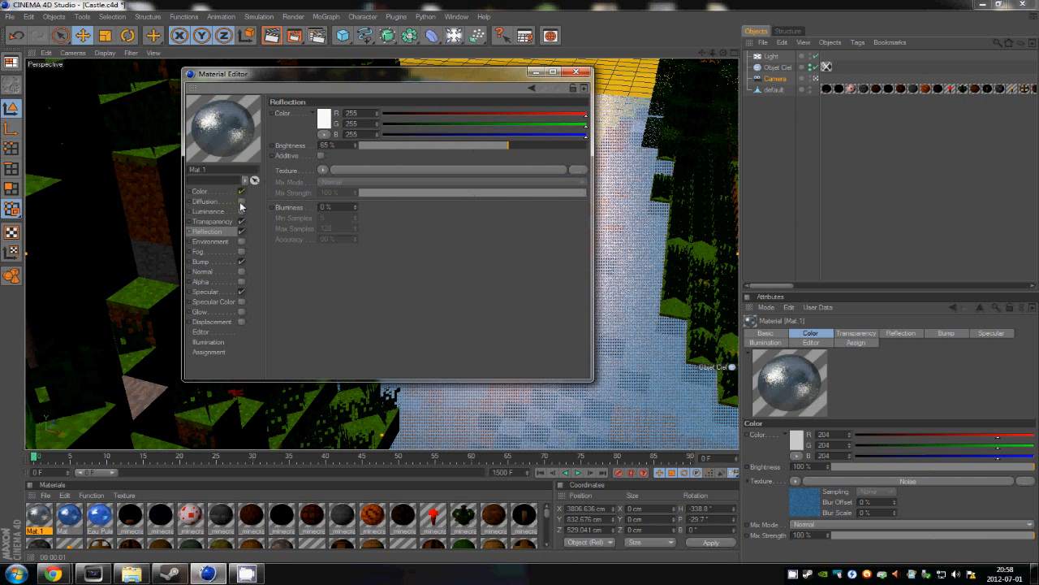
Set the color noise's global scale to 59% and its first relative scale to 119%, and close the material editor
left_click(203, 191)
left_click_drag(579, 72, 486, 153)
left_click(330, 181)
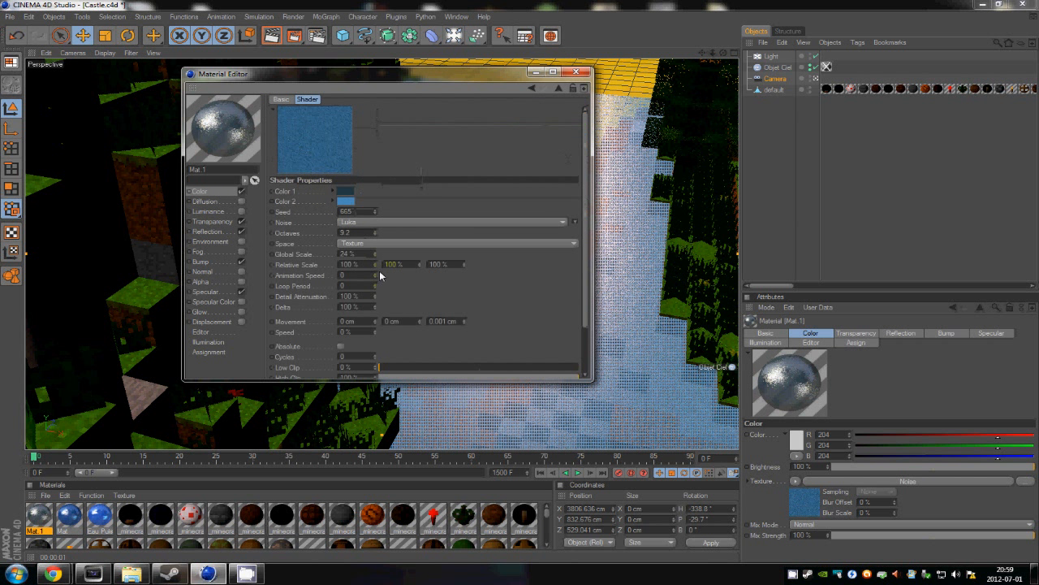
left_click(372, 254)
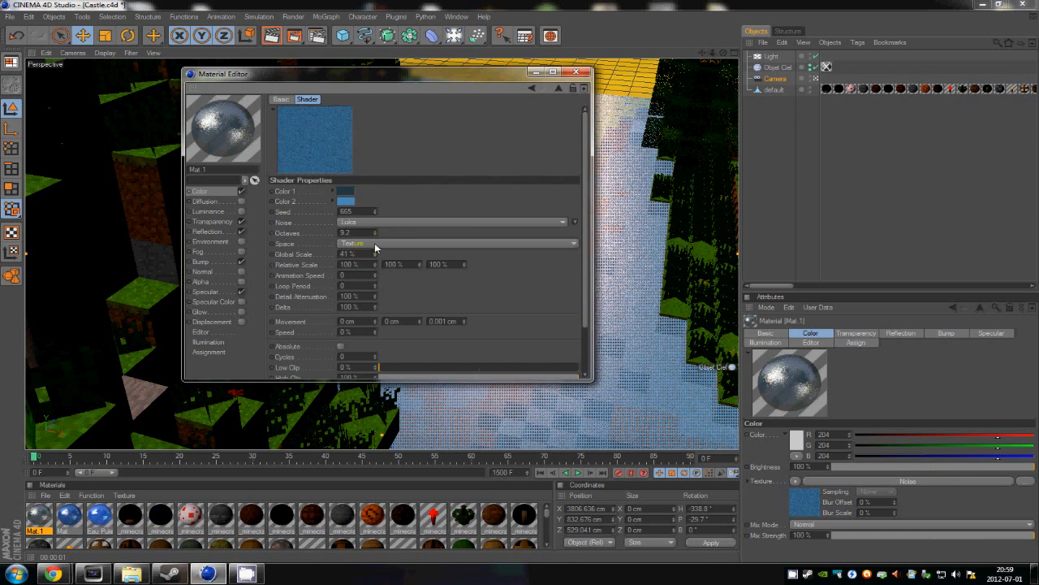
mouse_move(375, 254)
left_mouse_down()
mouse_move(375, 244)
mouse_move(376, 253)
left_mouse_up()
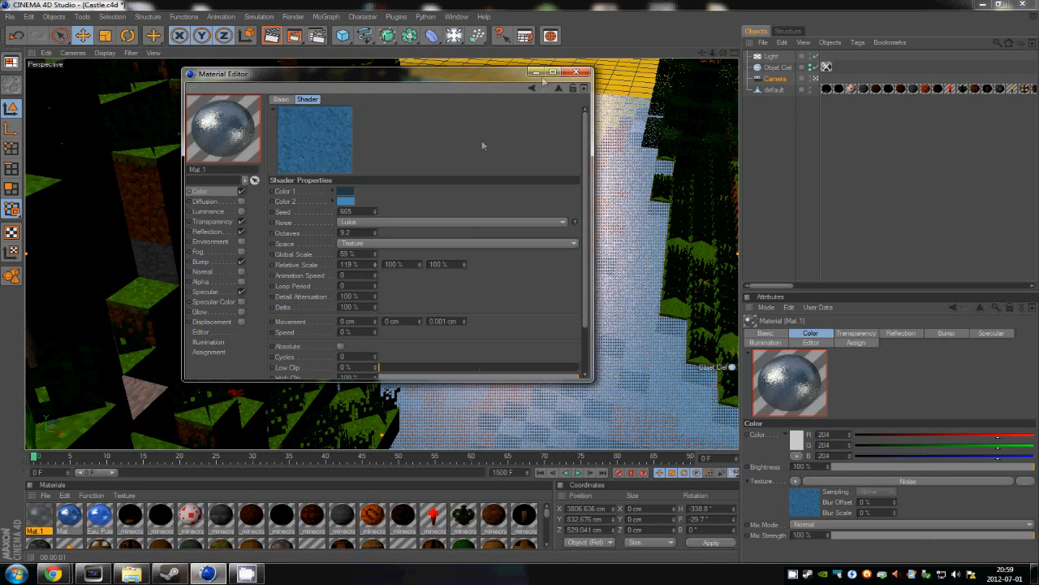
left_click(576, 71)
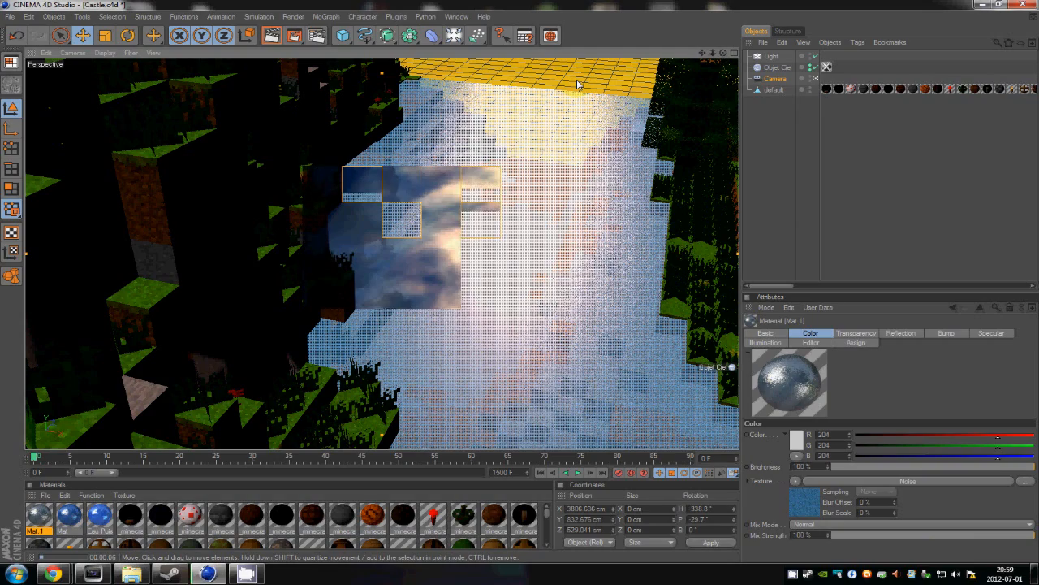
Examine the whole river bend from high above the forest and check its water in a preview render
left_click_drag(503, 235, 467, 280, "alt")
middle_click_drag(467, 276, 520, 281, "alt")
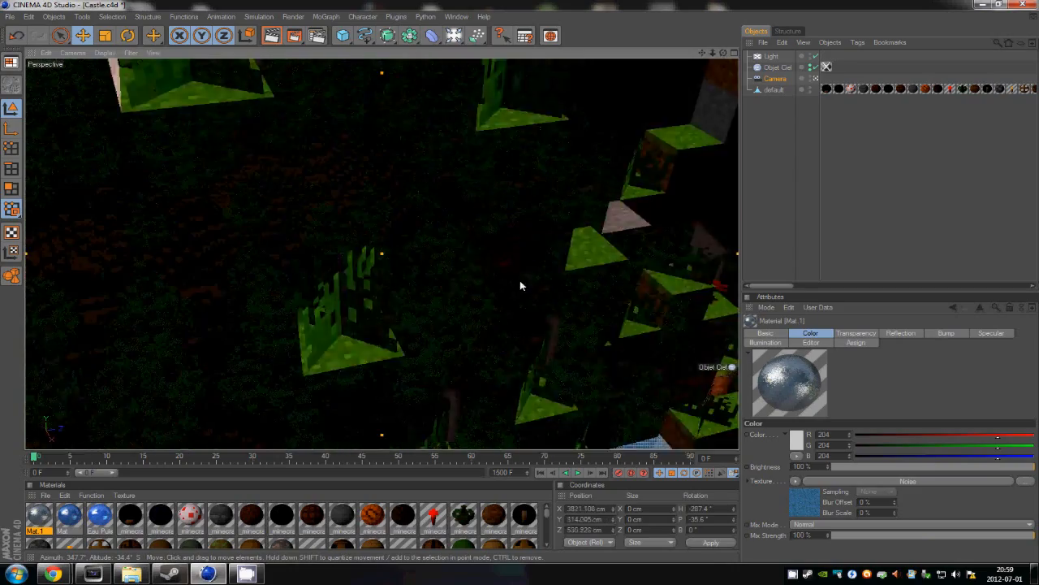
scroll(519, 285, "down", 10)
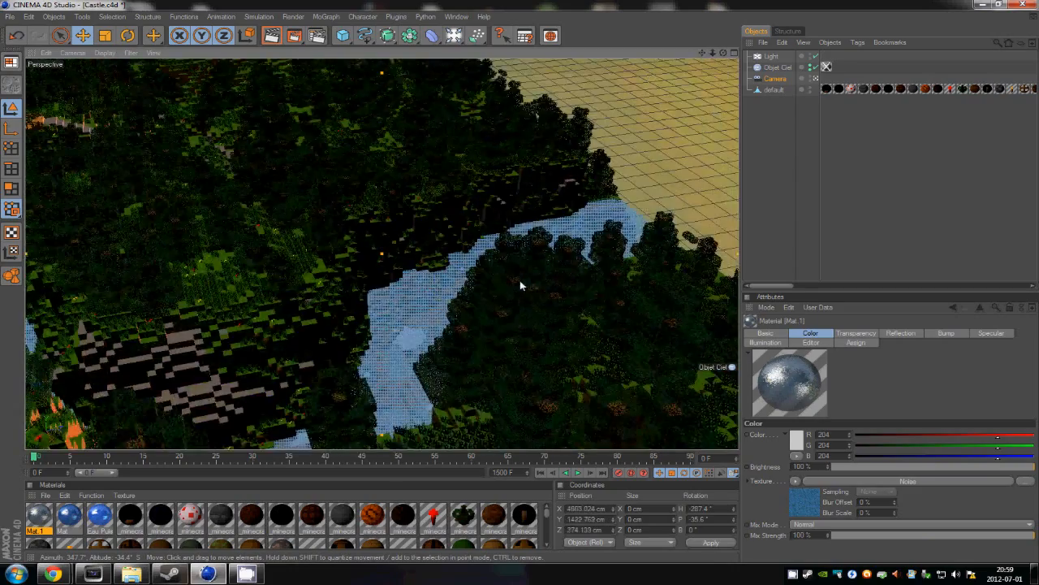
left_click_drag(575, 325, 510, 280, "alt")
middle_click_drag(510, 280, 536, 301, "alt")
scroll(519, 285, "down", 4)
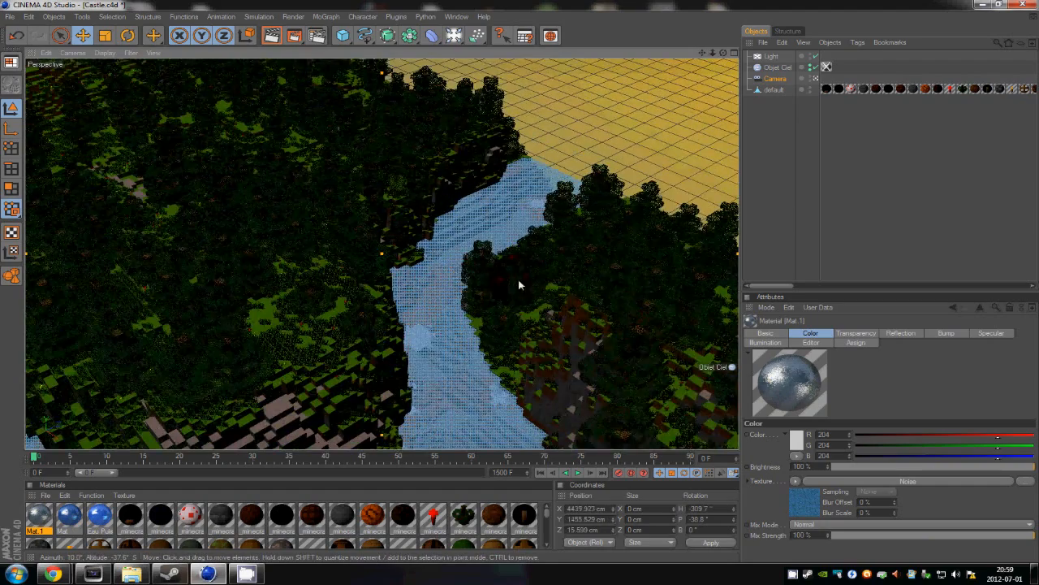
left_click(506, 239)
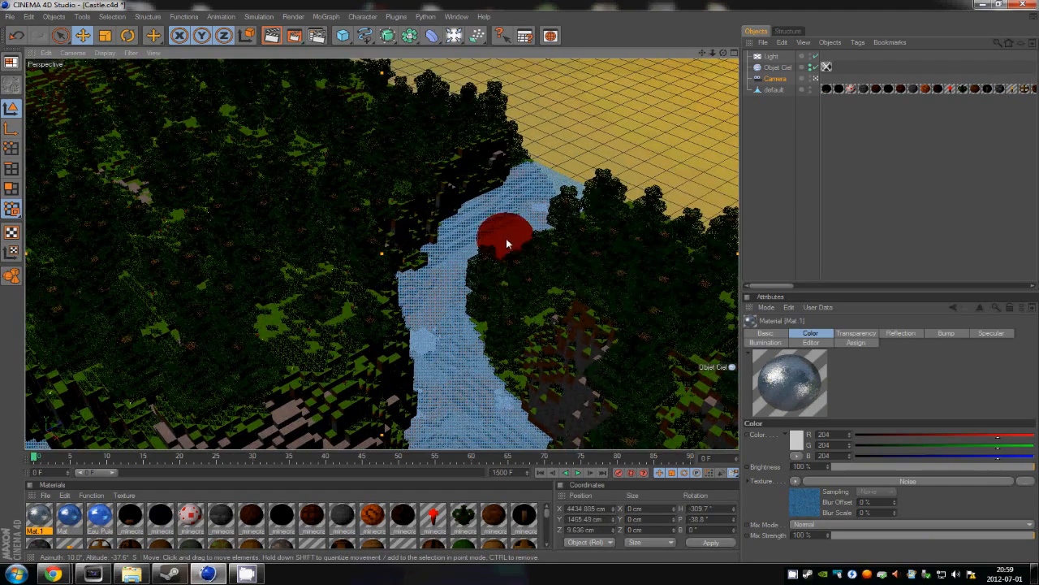
middle_click_drag(506, 240, 519, 282, "alt")
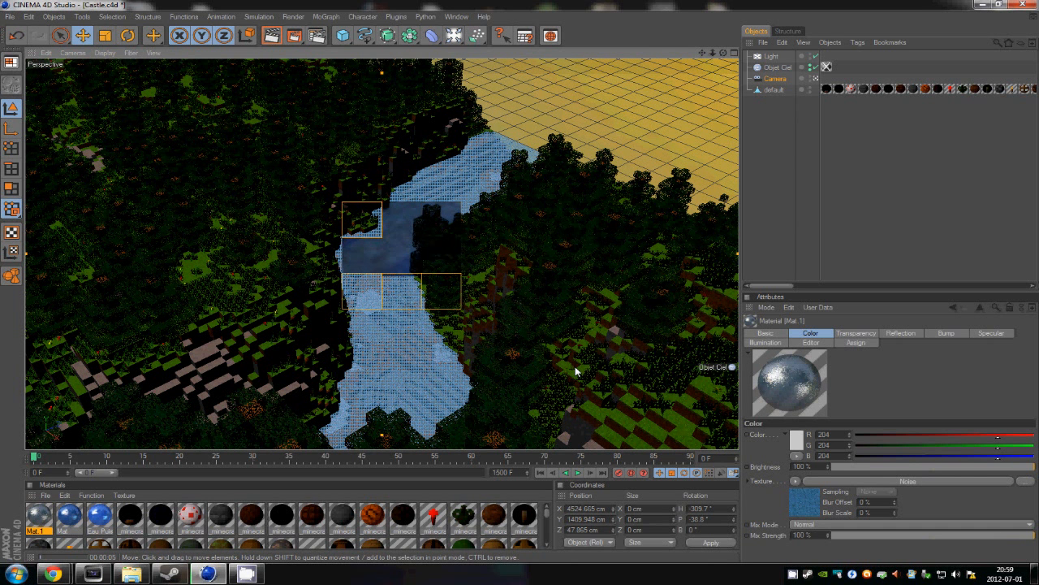
Set the bump strength of the water material Mat.1 to -1% and close the material editor
double_click(37, 523)
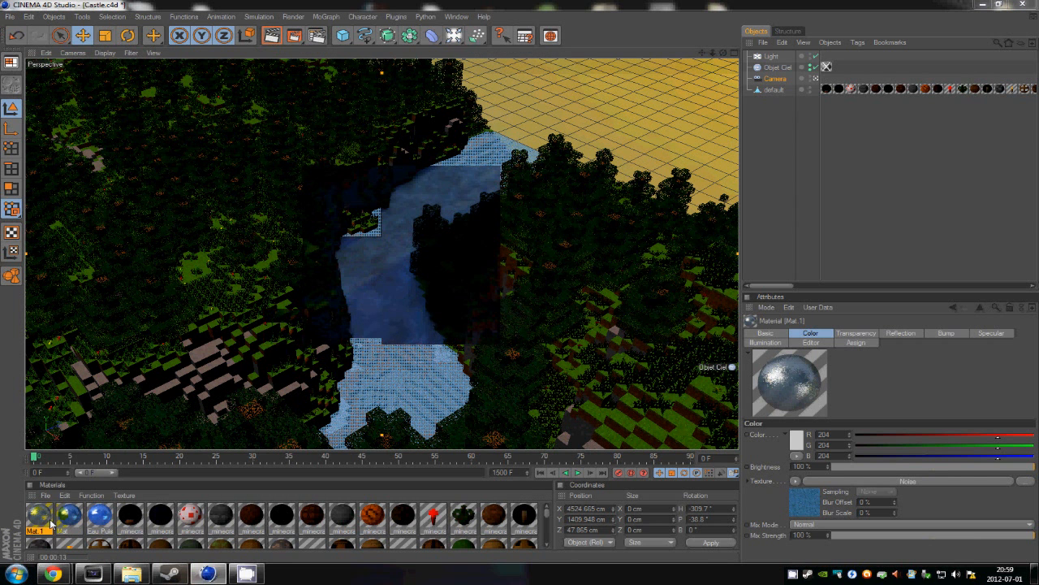
left_click(223, 260)
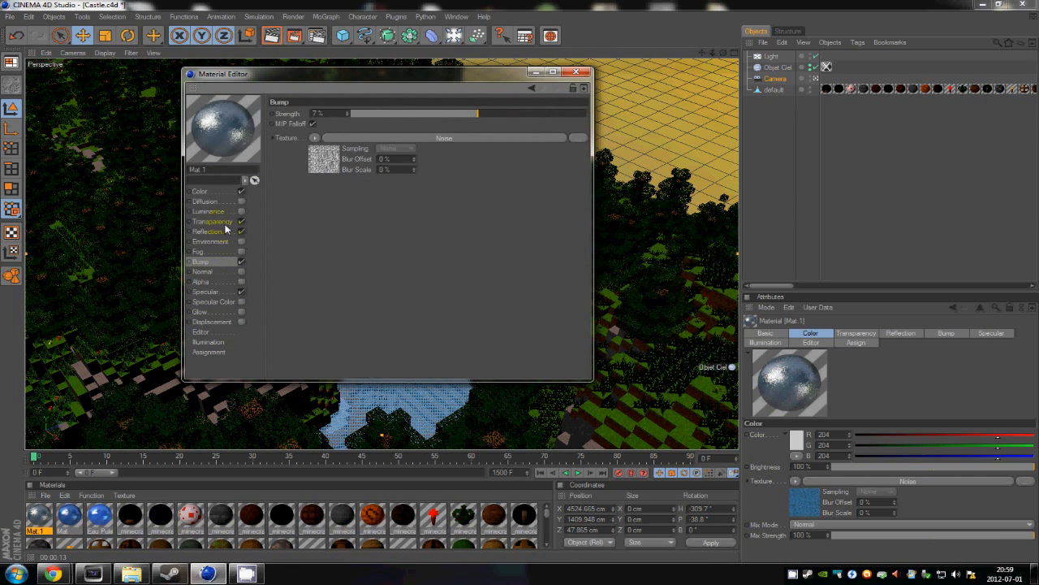
left_click(226, 225)
left_click(227, 188)
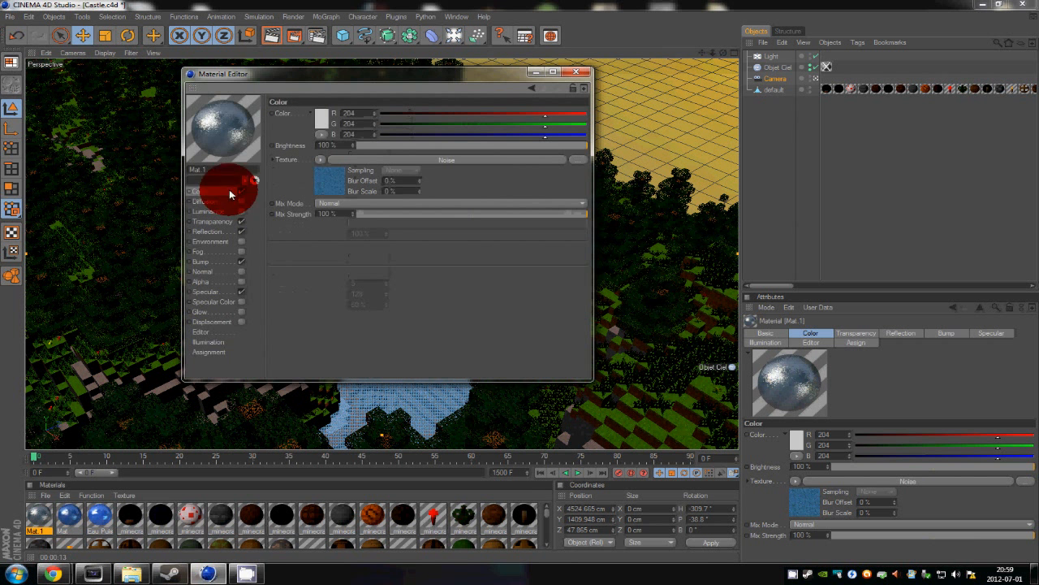
left_click(231, 297)
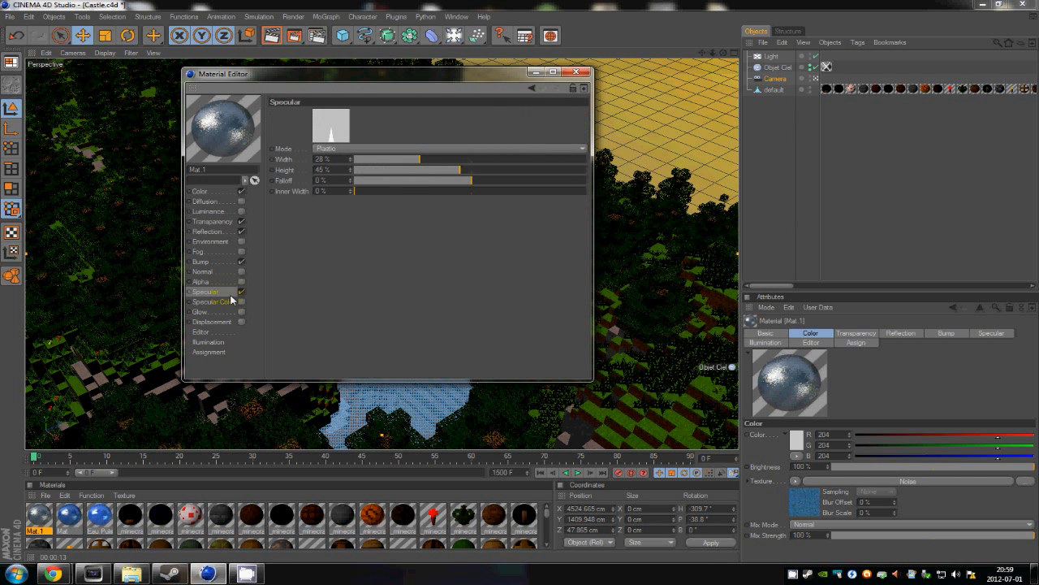
left_click(220, 263)
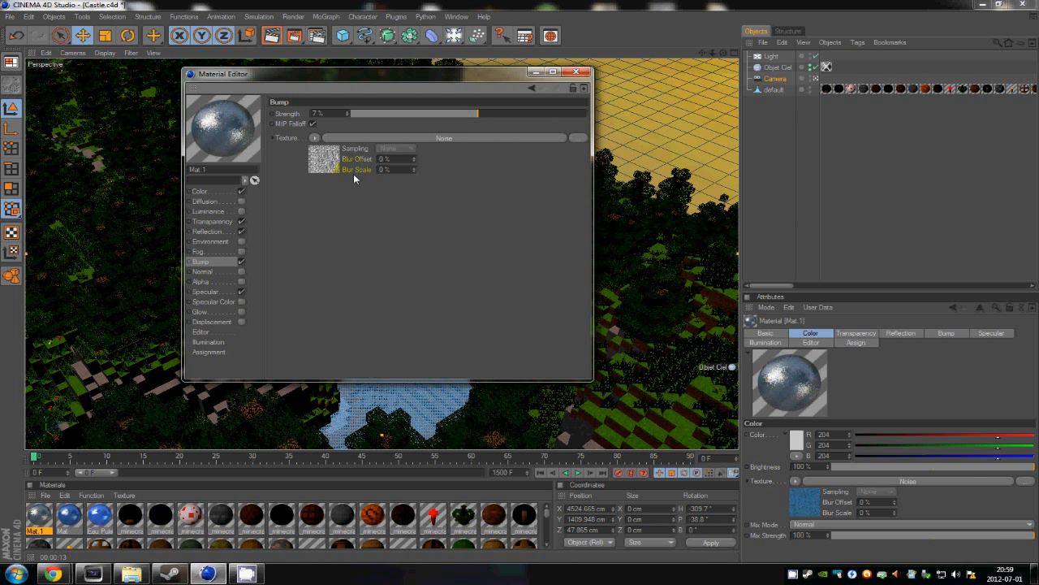
left_click(458, 114)
left_click(469, 114)
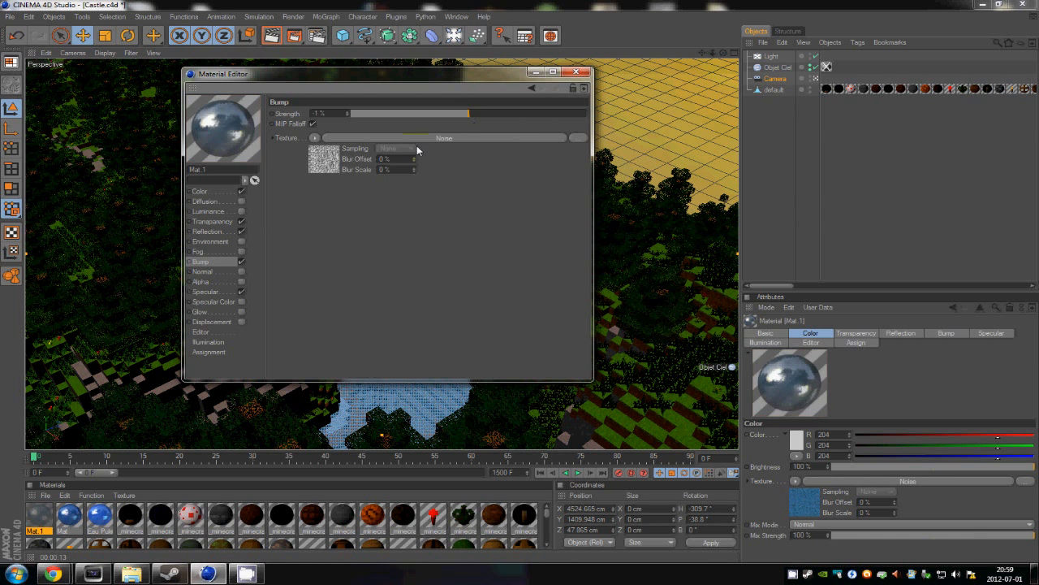
left_click(576, 71)
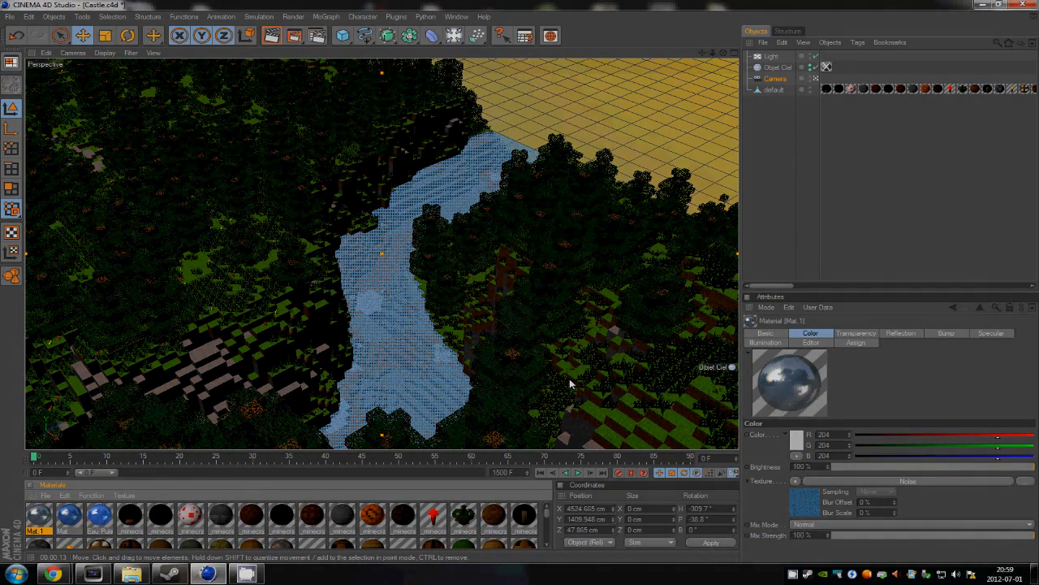
scroll(431, 297, "down", 8)
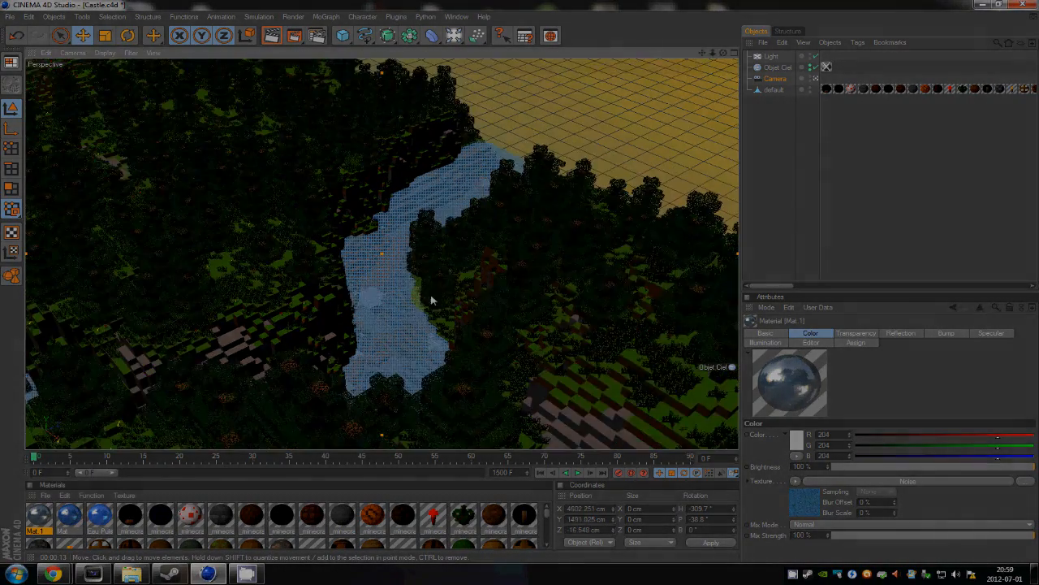
scroll(495, 291, "down", 6)
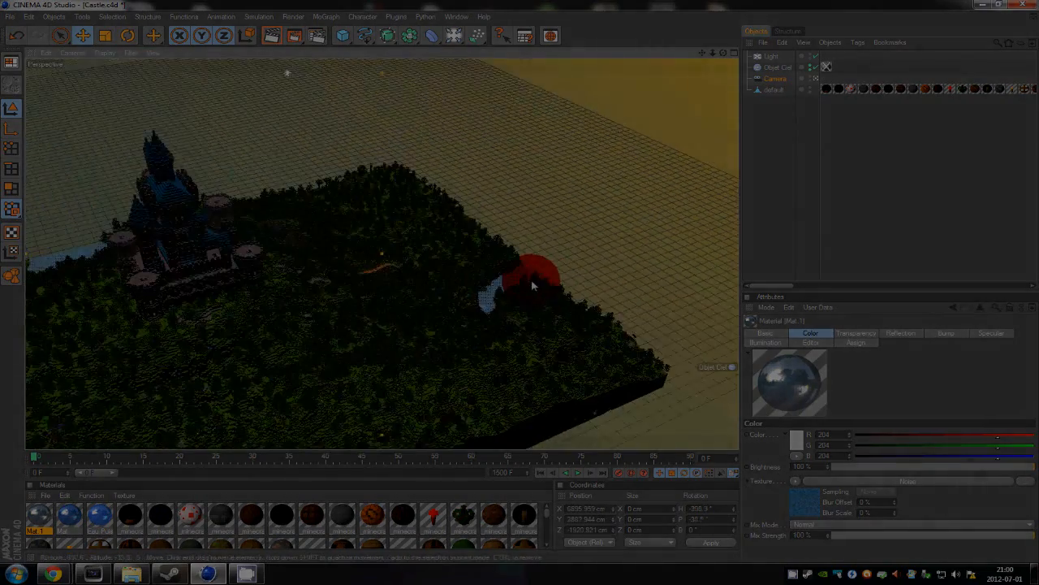